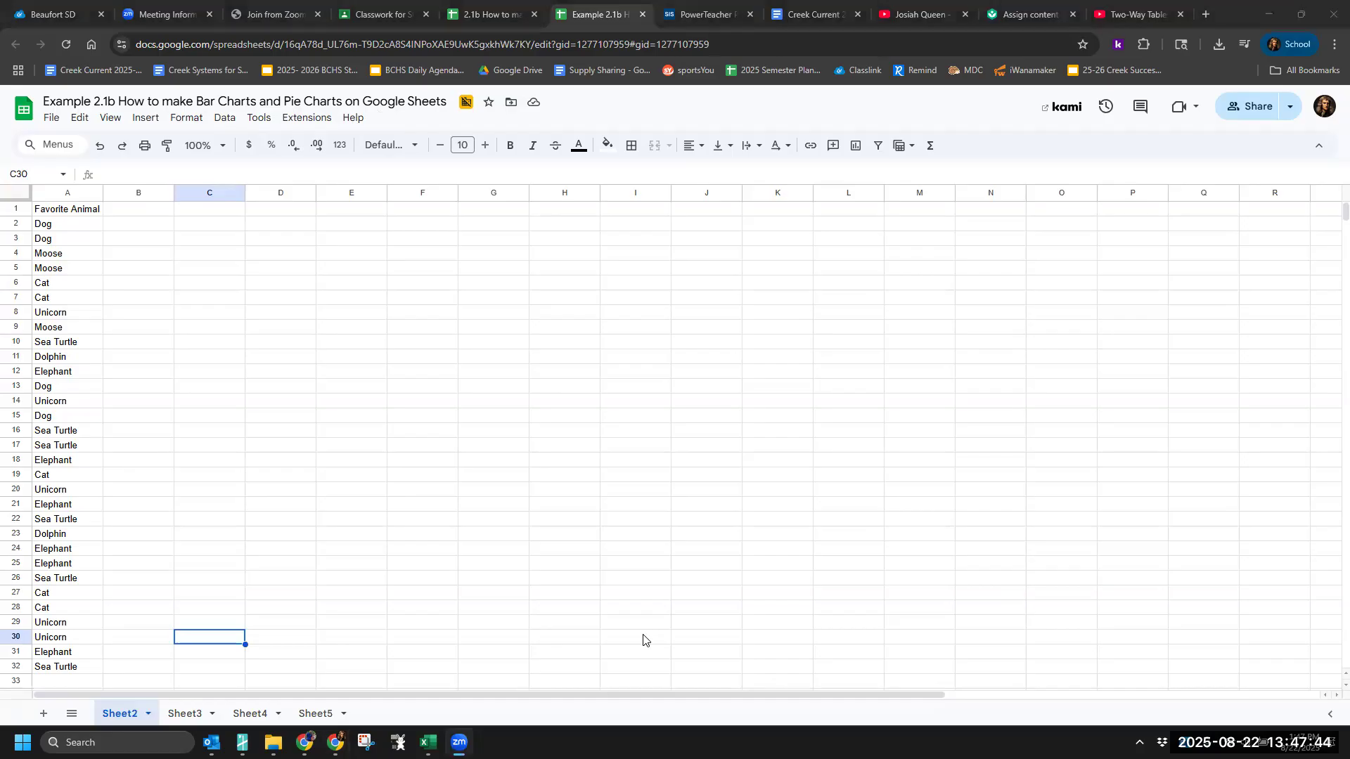
Step: Rename the Sheet2 sheet as "Favorite Animal"
mouse_move(138, 686)
mouse_down()
mouse_move(65, 710)
mouse_move(149, 714)
mouse_move(139, 686)
mouse_up()
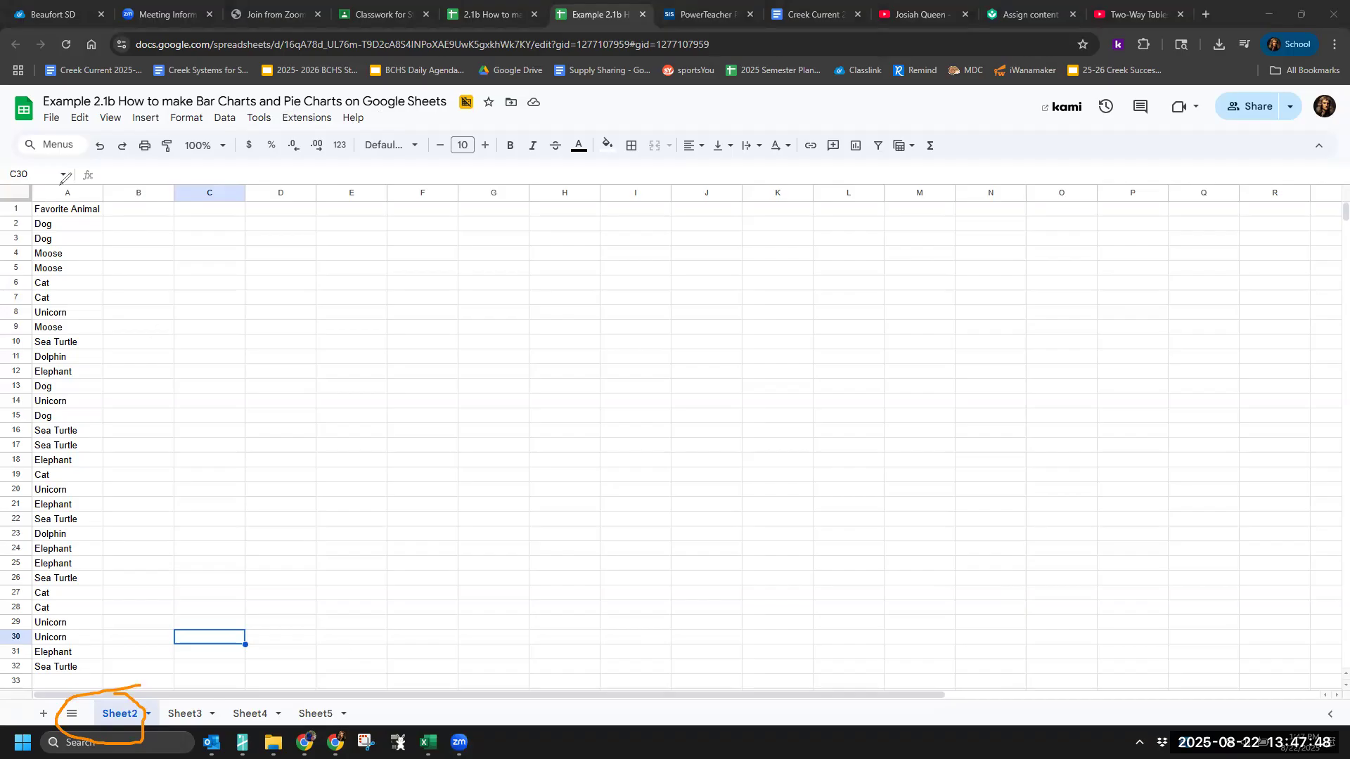
right_click(111, 710)
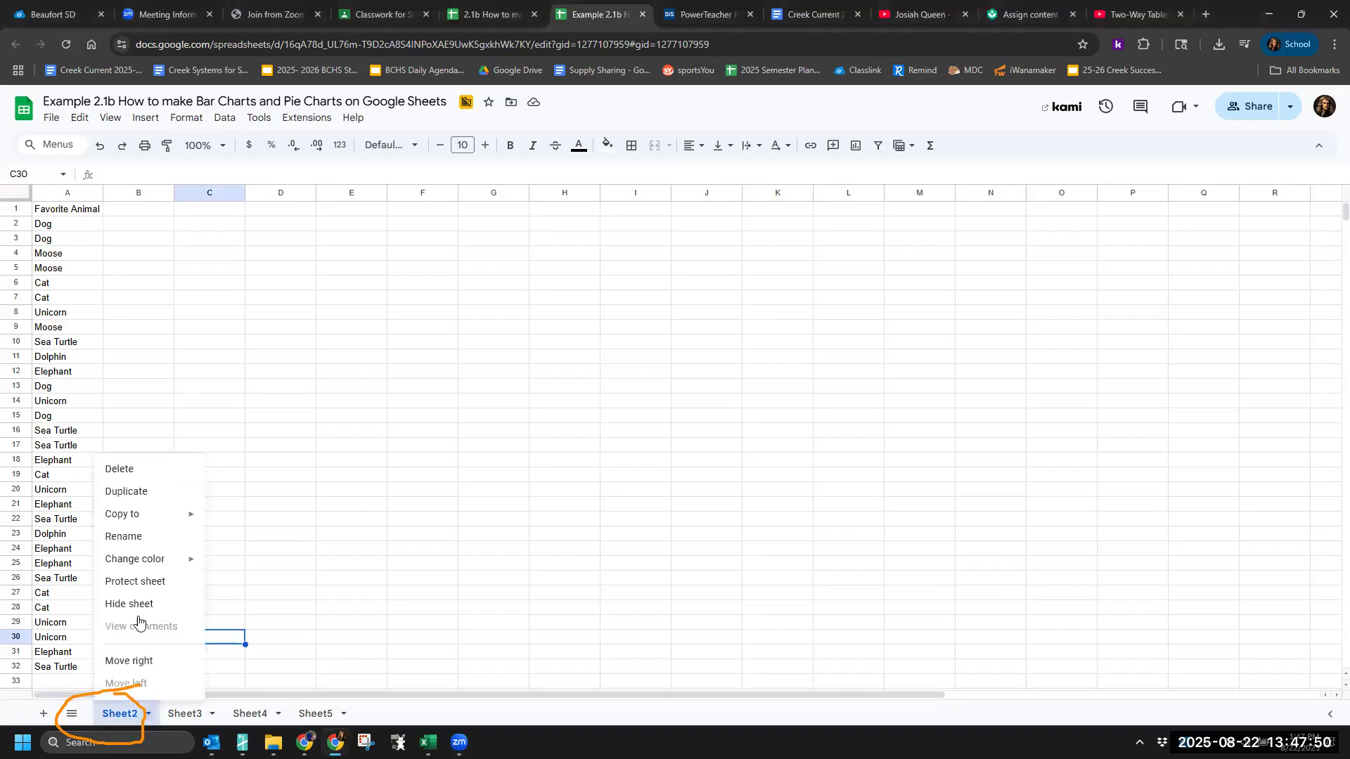
click(125, 537)
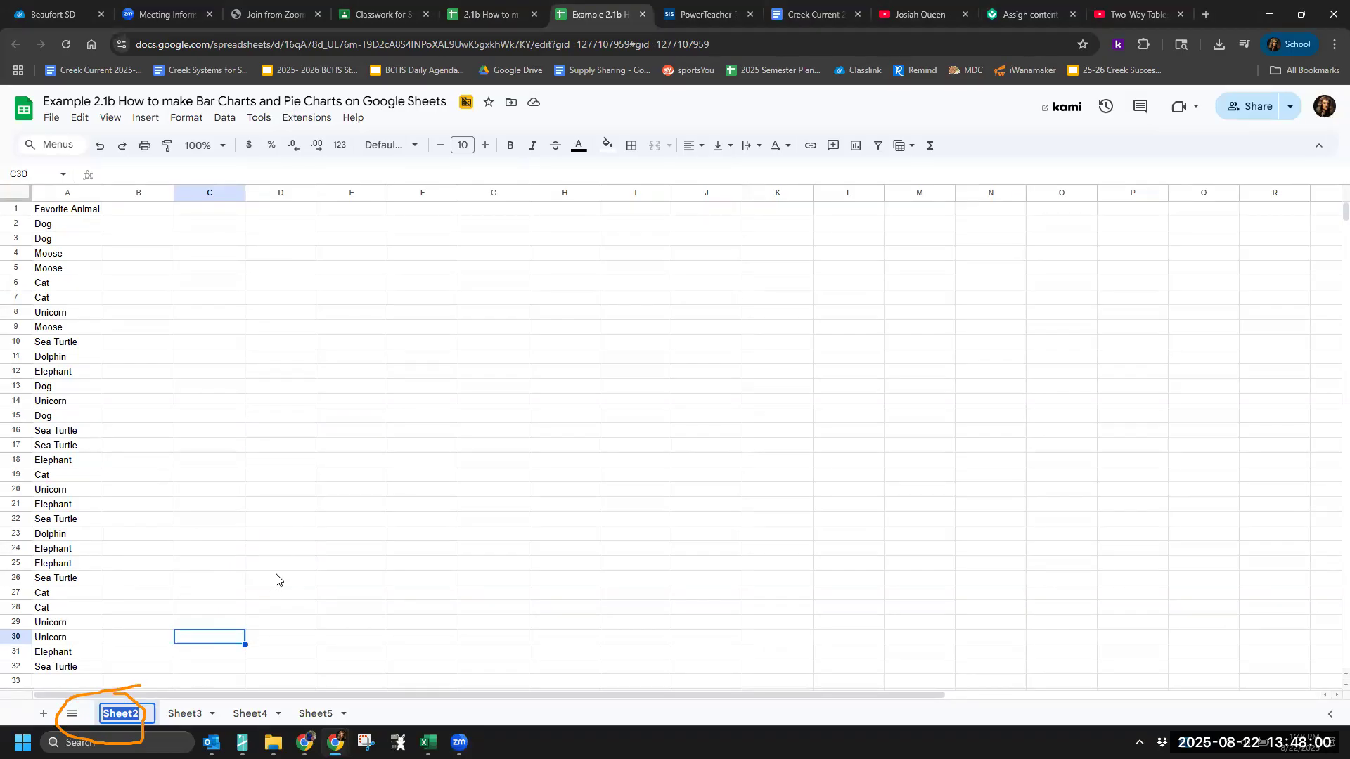
text(Fa)
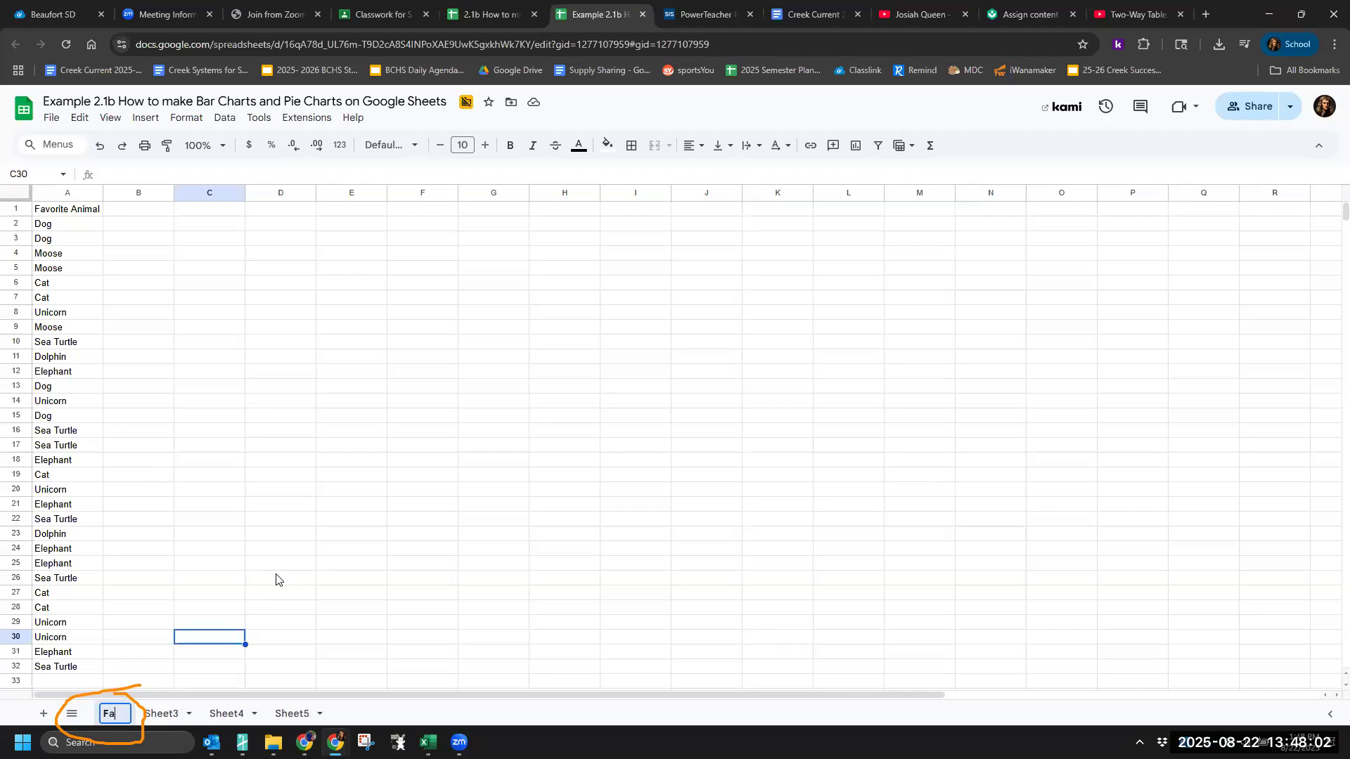
text(vorite )
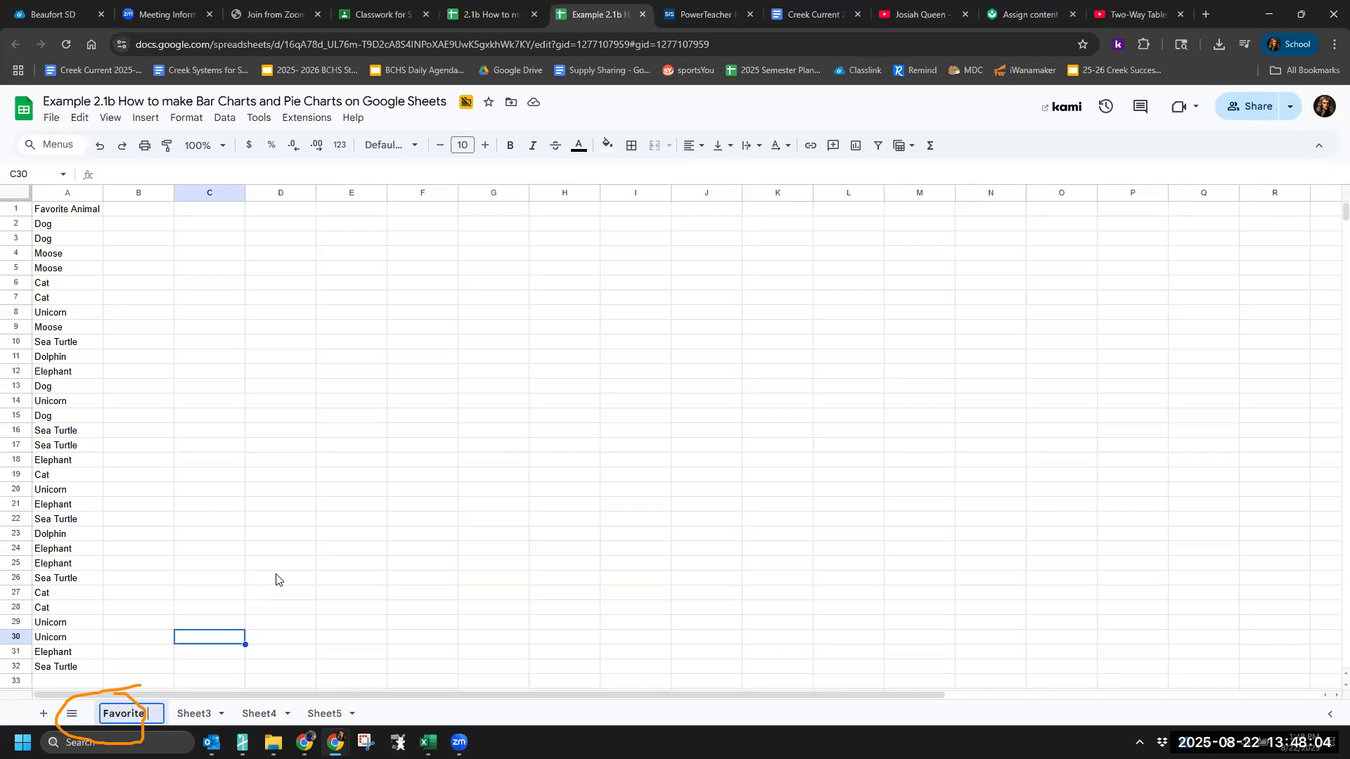
text(Animal)
click(277, 579)
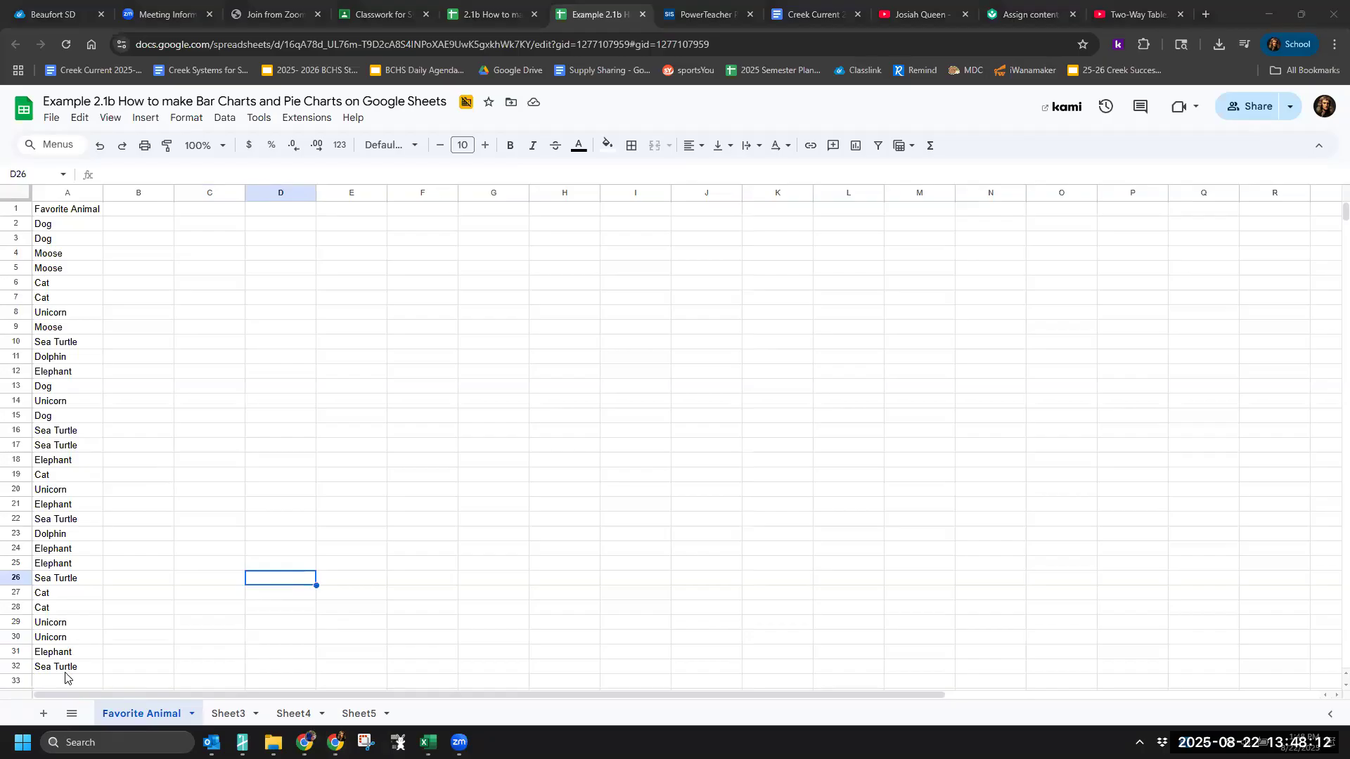
Step: Bold the "Favorite Animal" heading in A1 and fit column A's width to its contents
click(68, 211)
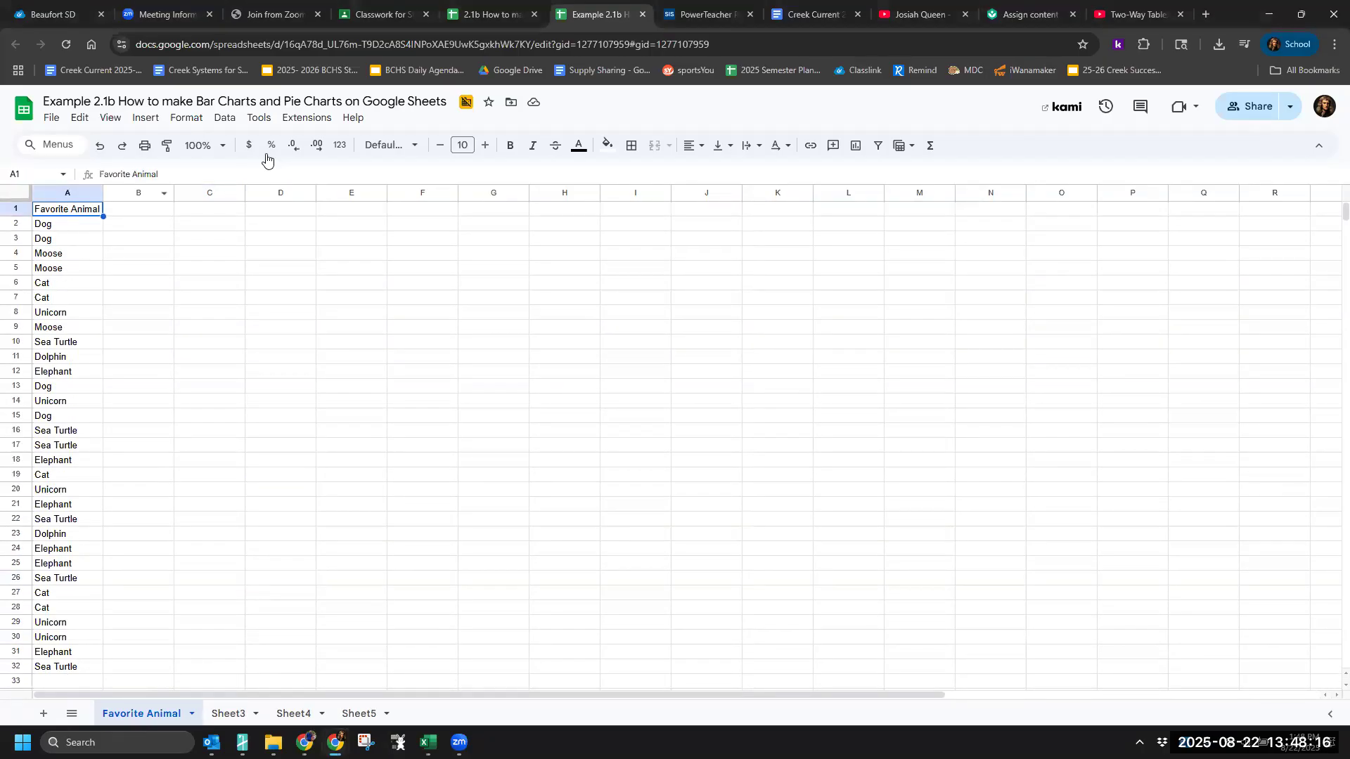
click(513, 146)
click(193, 289)
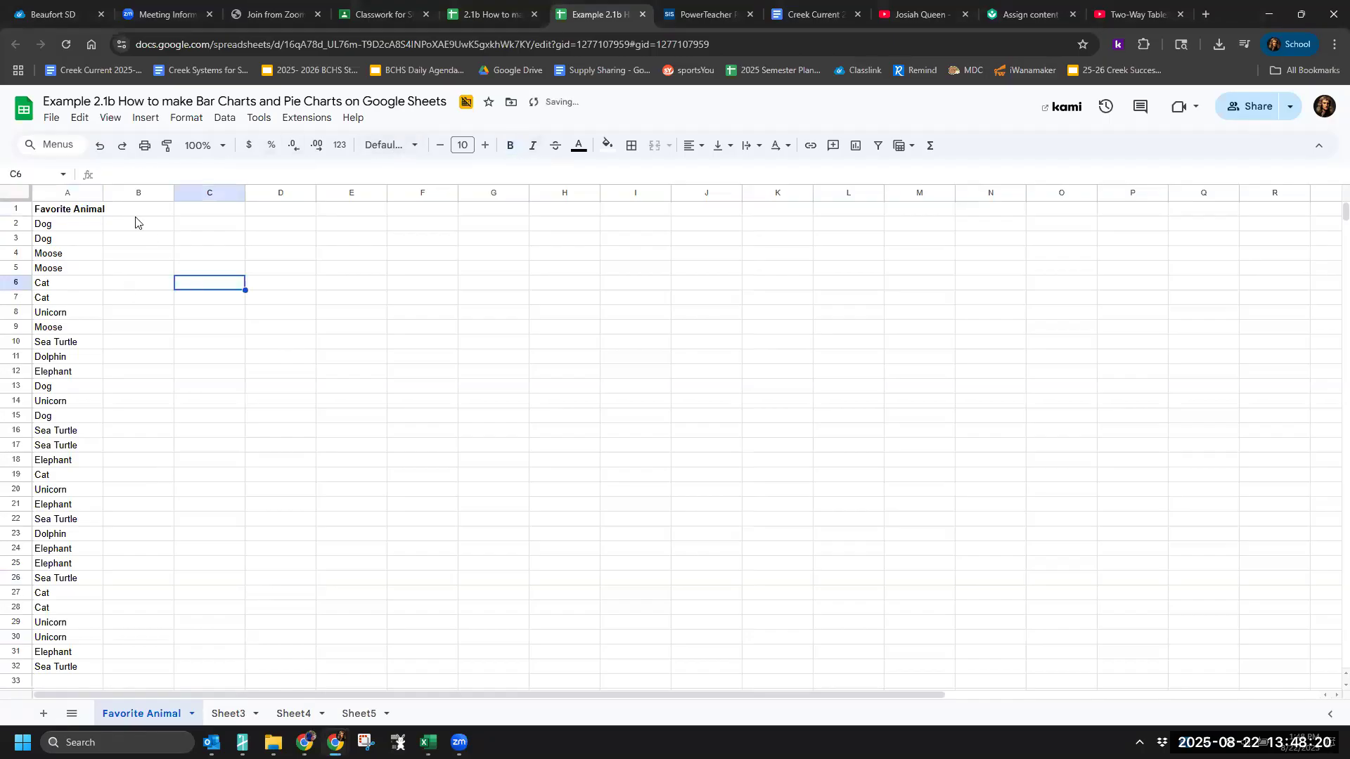
double_click(106, 193)
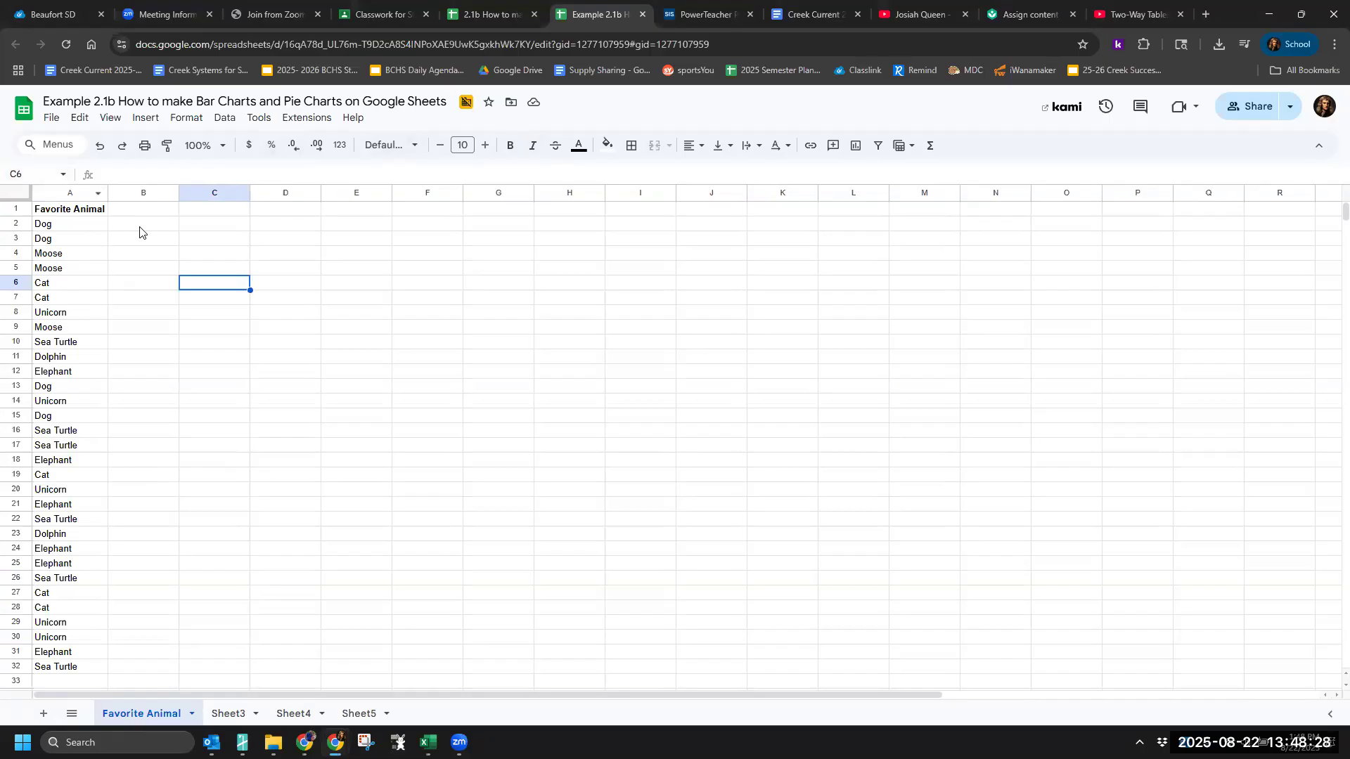
Step: Insert a pie chart from the animal responses in A2:A32, leaving out the heading
click(79, 225)
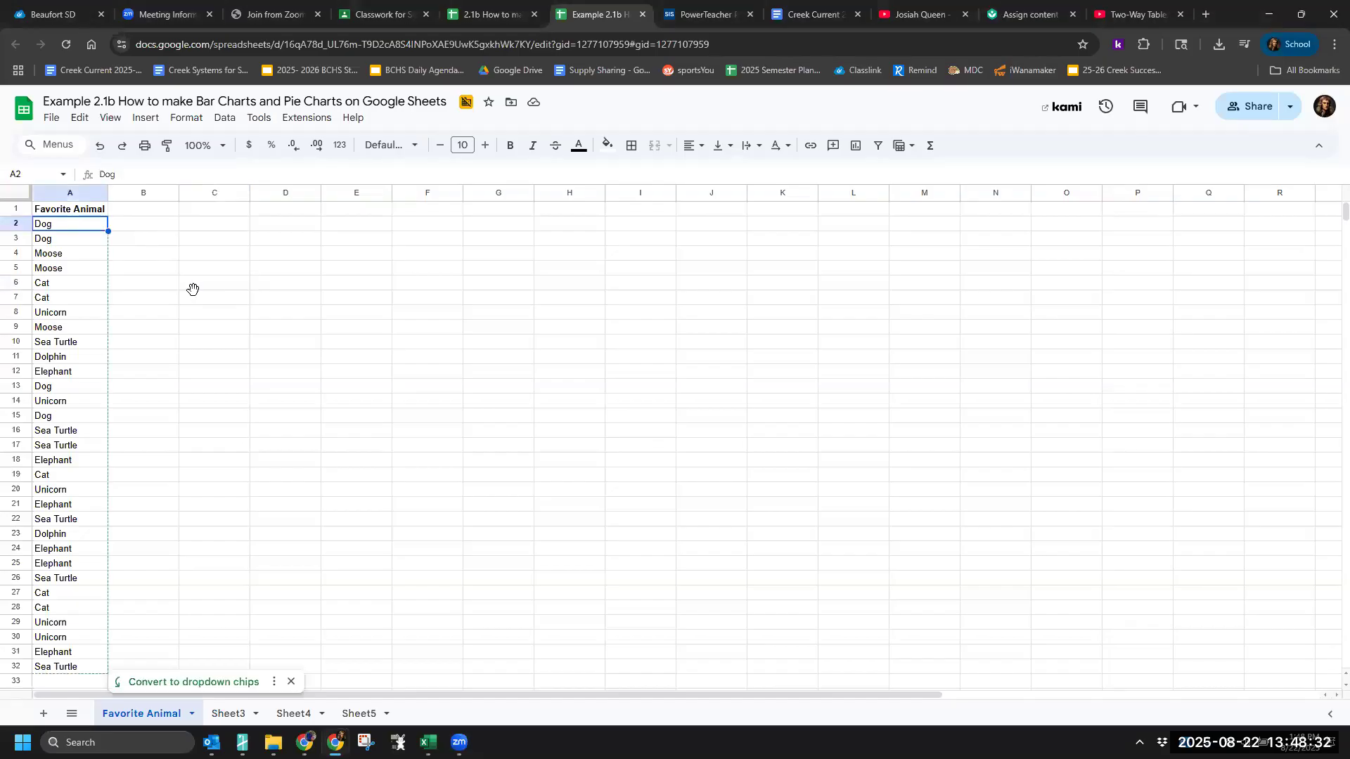
click(192, 293)
click(65, 225)
key(Up)
drag(61, 227, 93, 669)
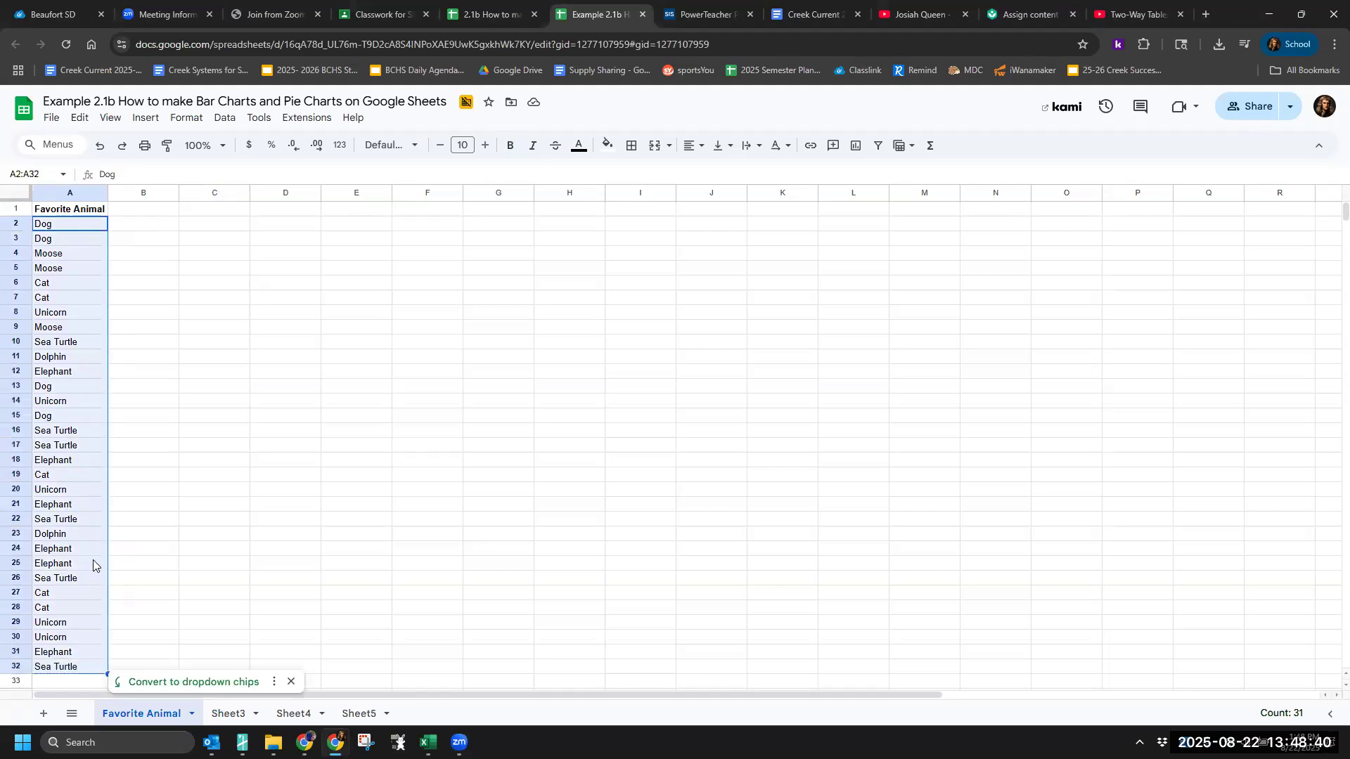
click(152, 121)
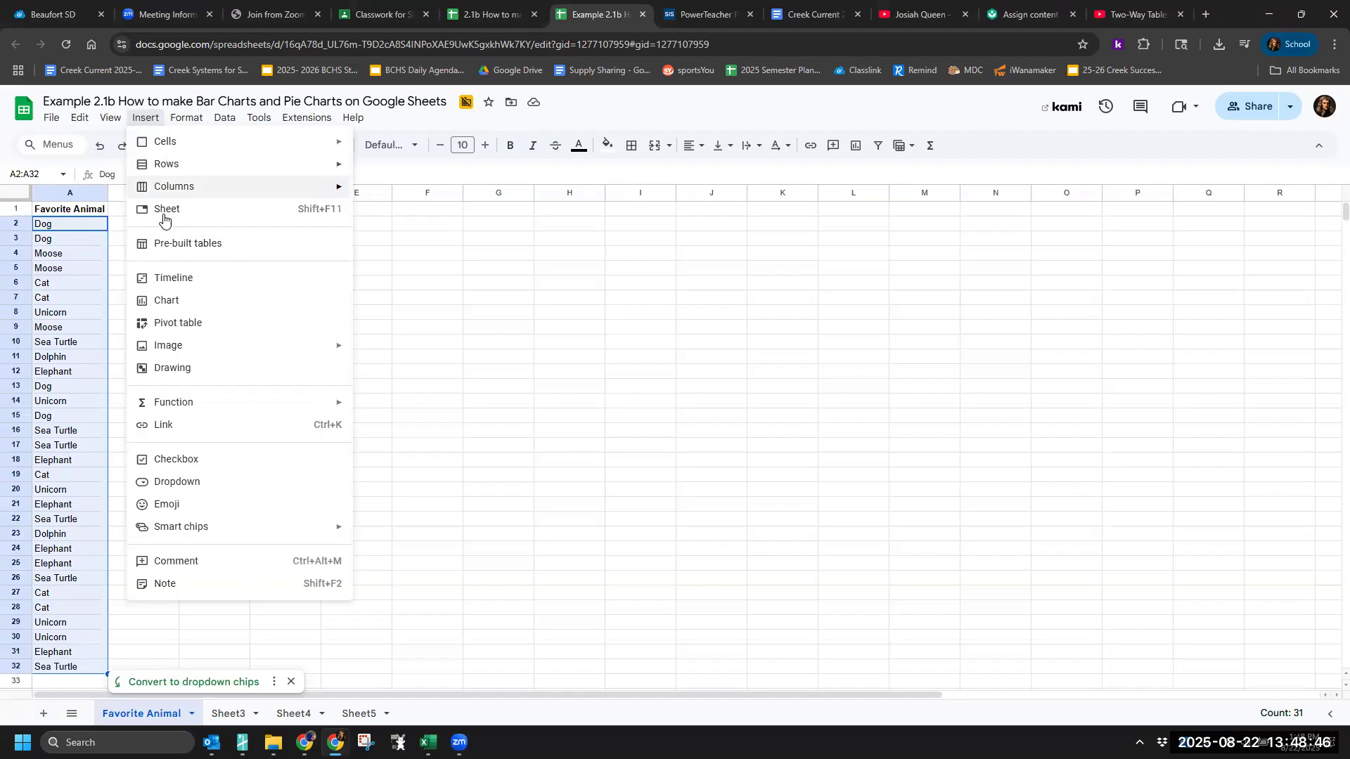
click(177, 304)
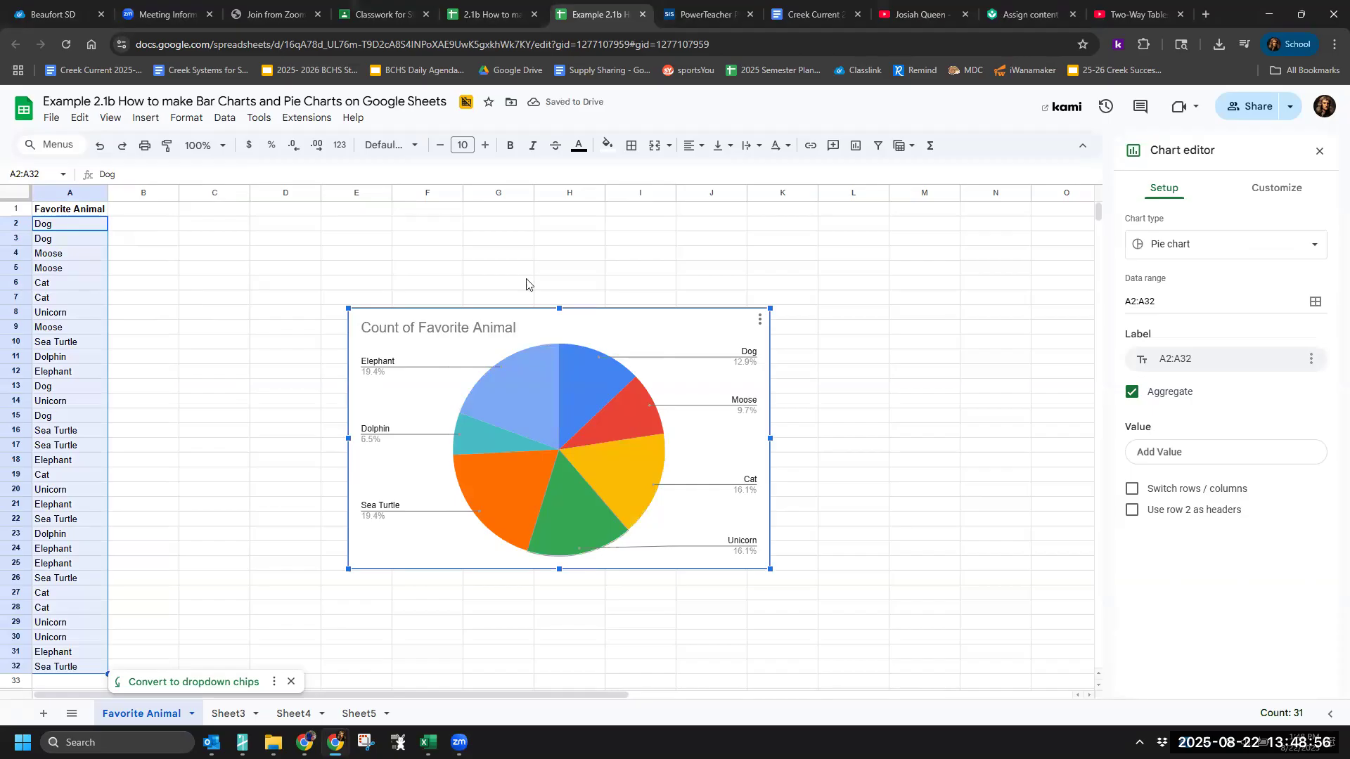
Step: Check the available chart types, keep the pie chart, and move it to roughly columns F to L, rows 7 to 24
click(1252, 253)
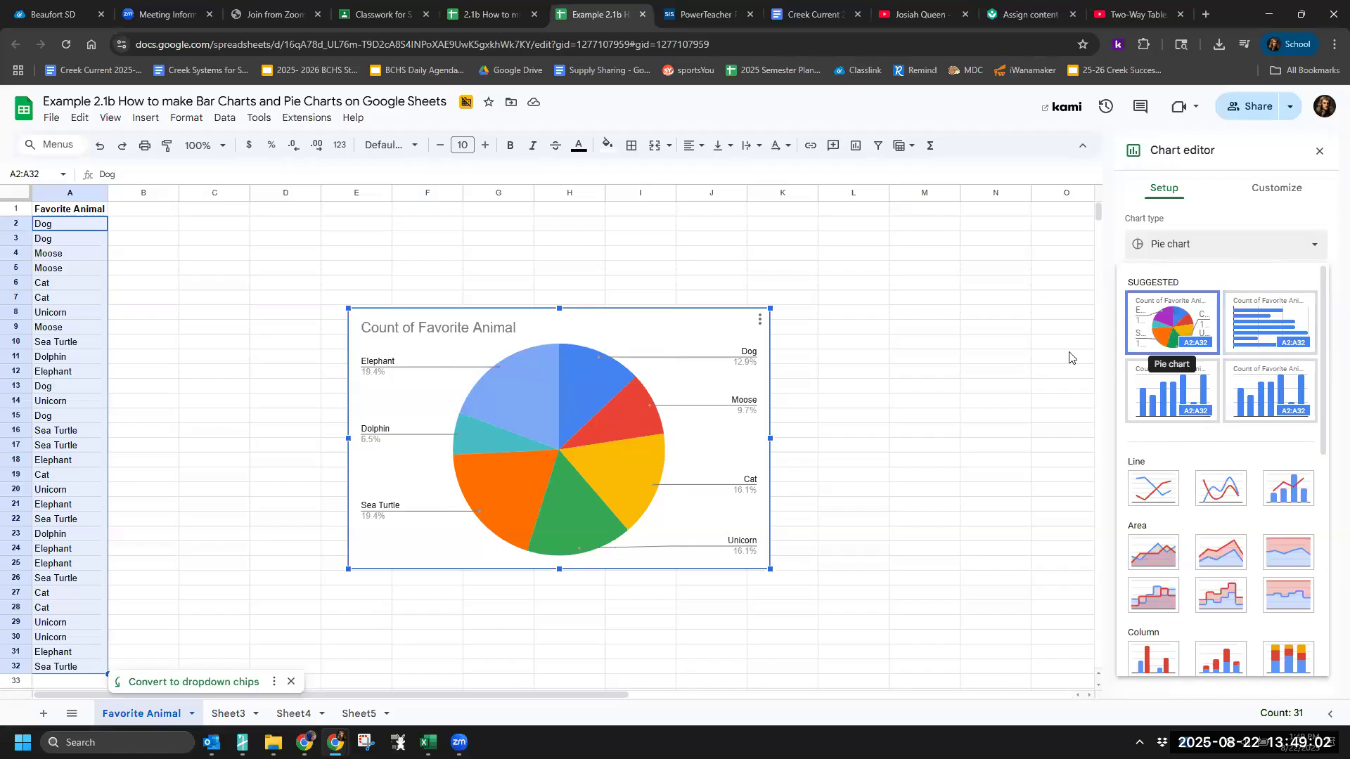
drag(627, 320, 692, 243)
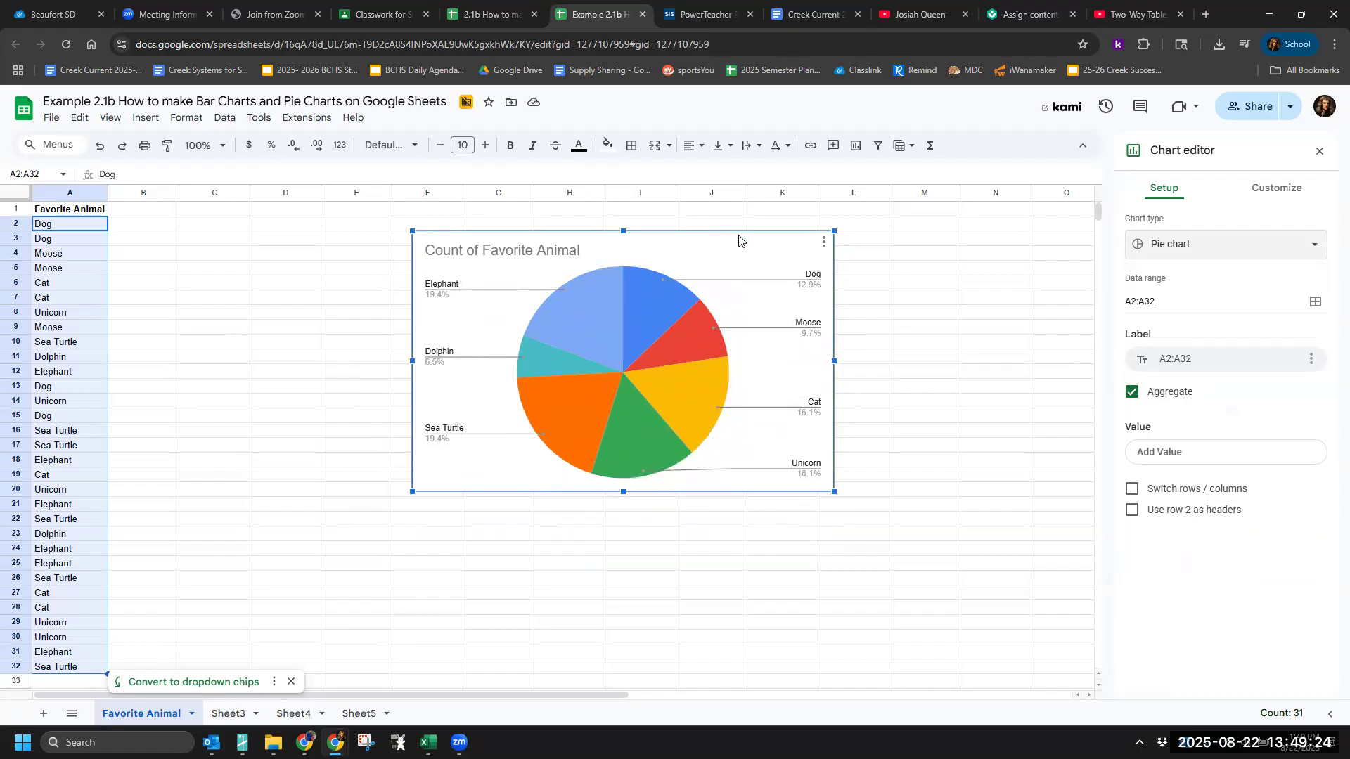
drag(771, 270, 802, 328)
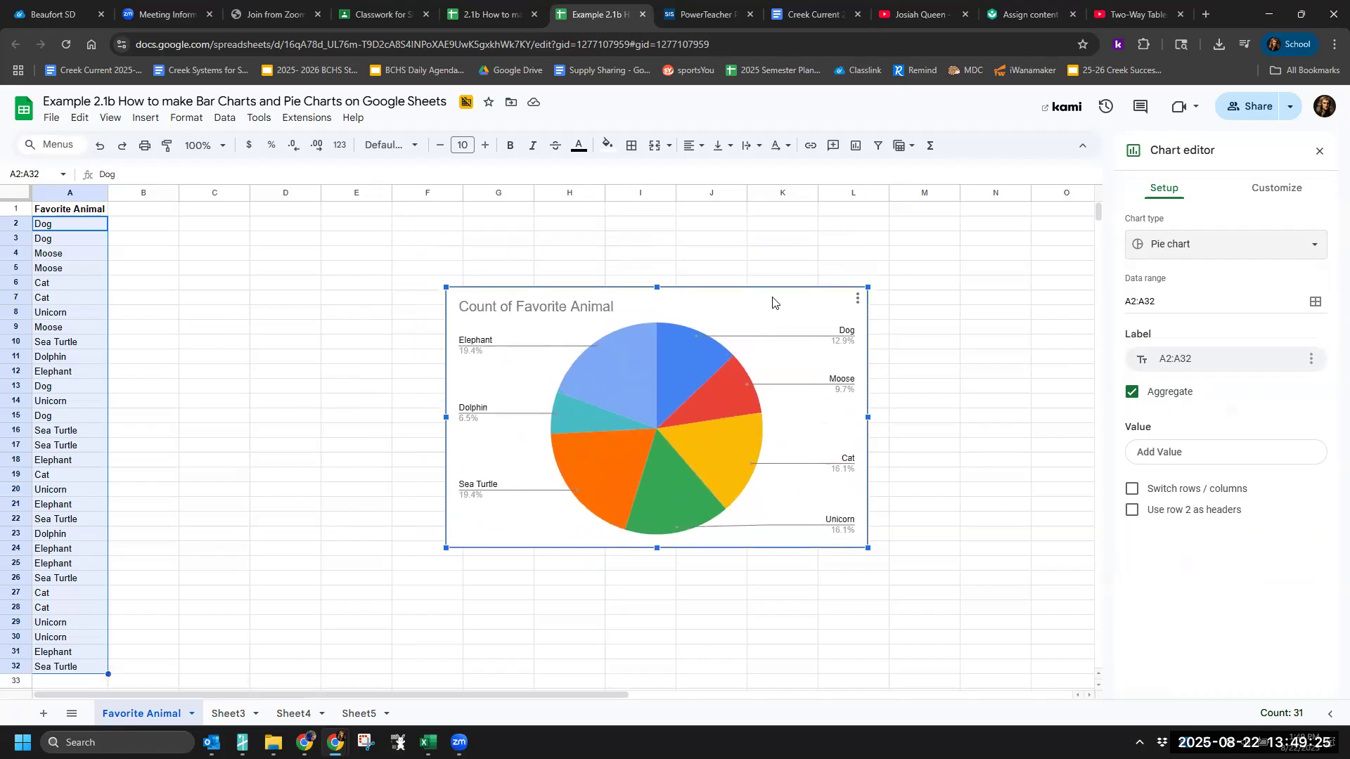
Step: Change the pie chart's title to "Students' Favorite Animals"
click(499, 309)
click(515, 308)
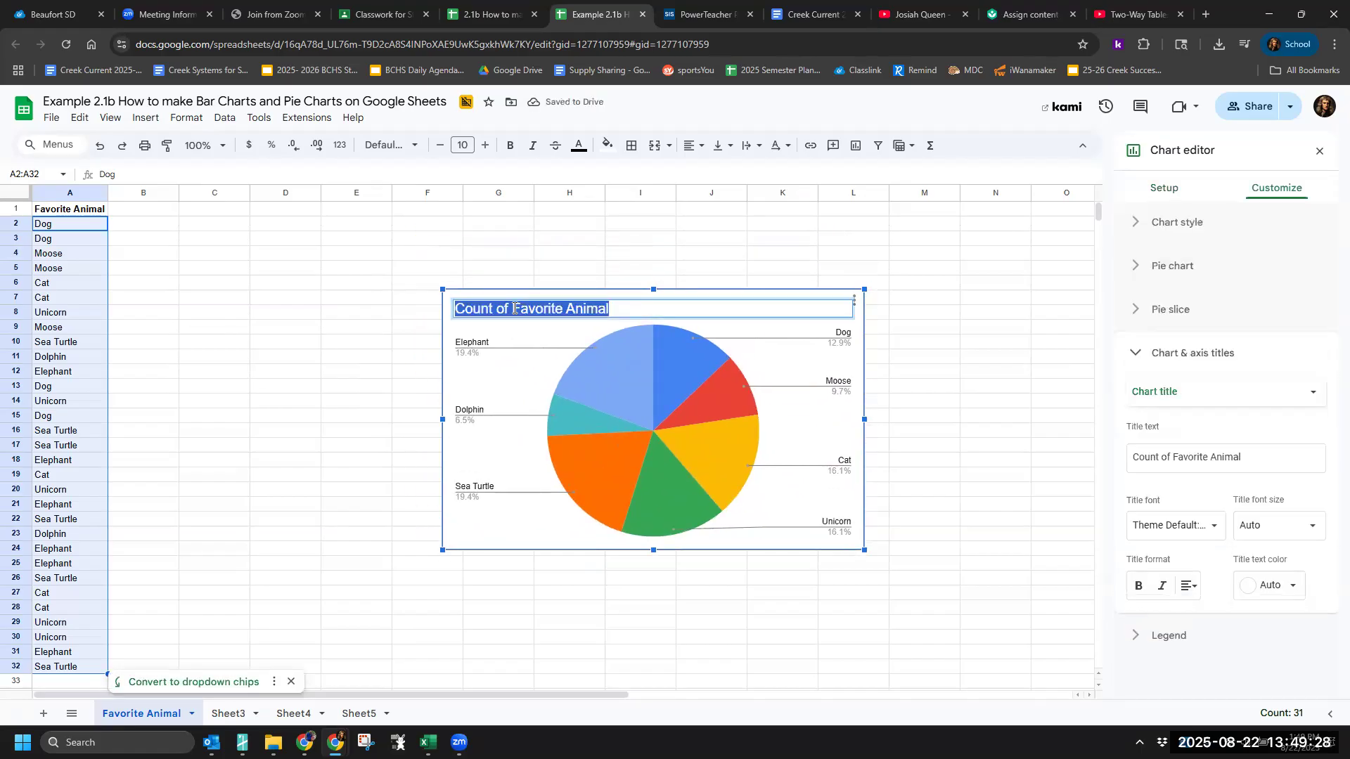
click(515, 310)
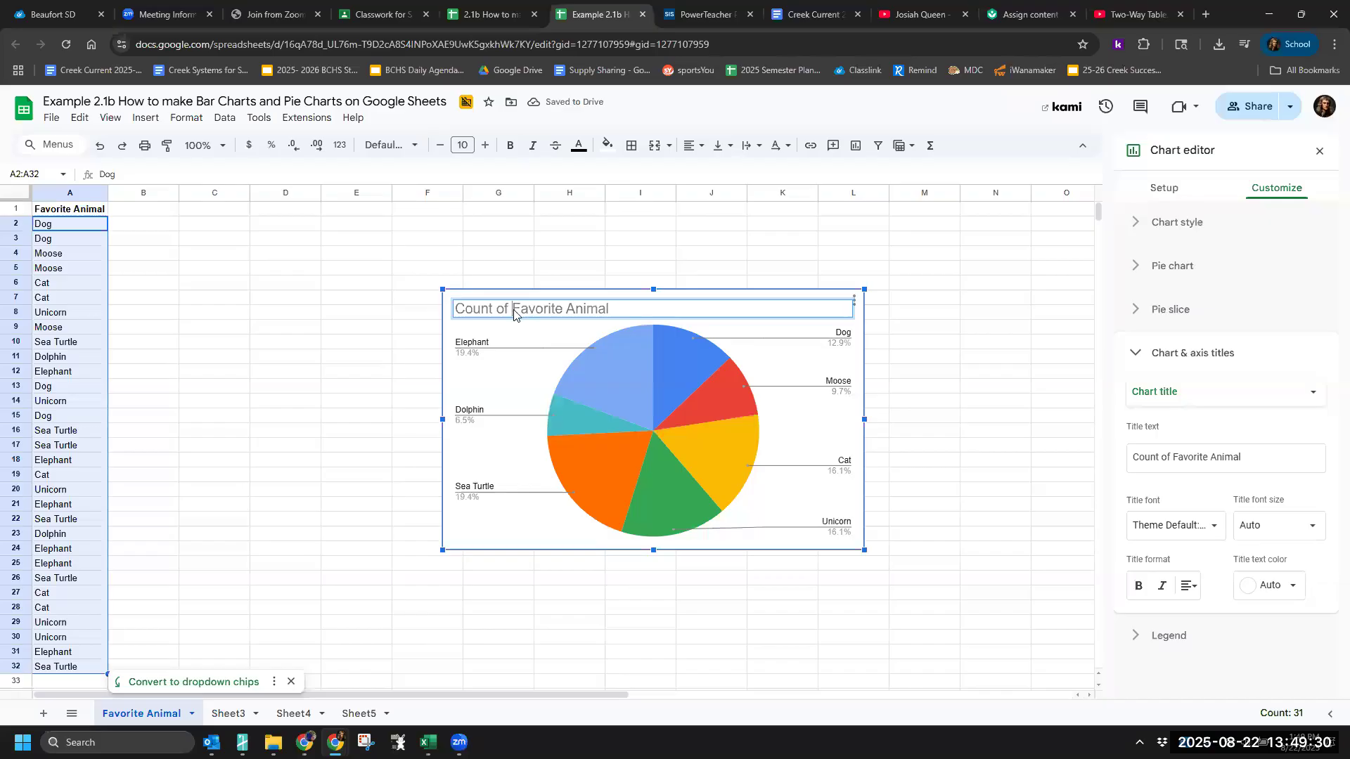
drag(514, 310, 376, 307)
key(BackSpace)
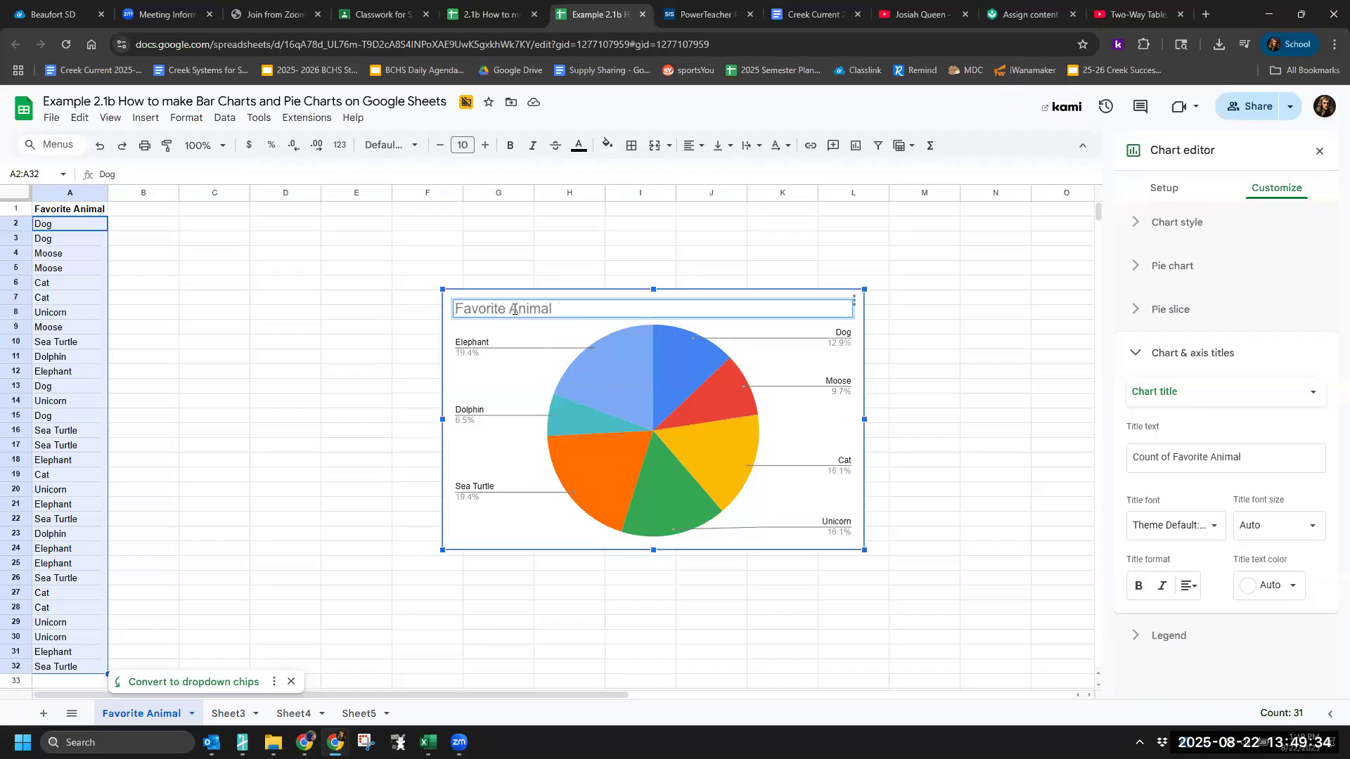
text(Students )
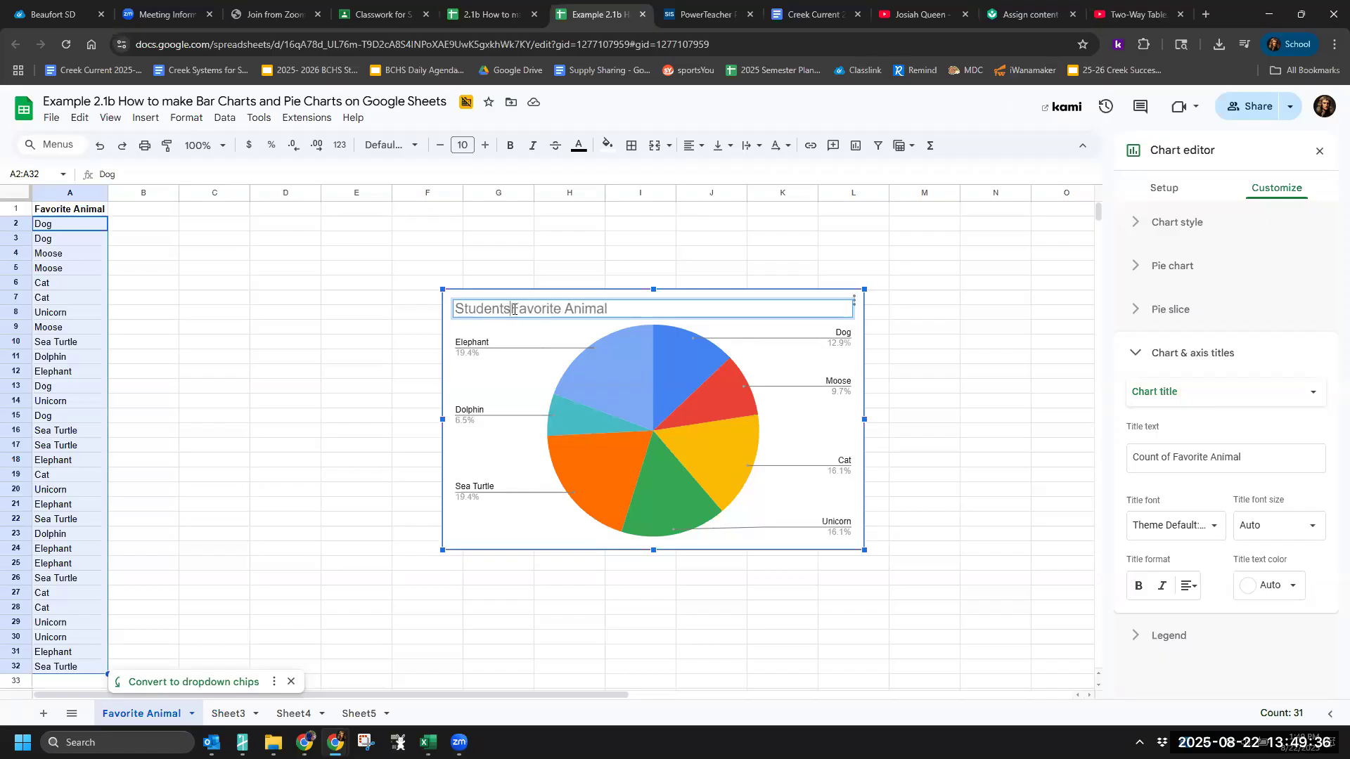
text(')
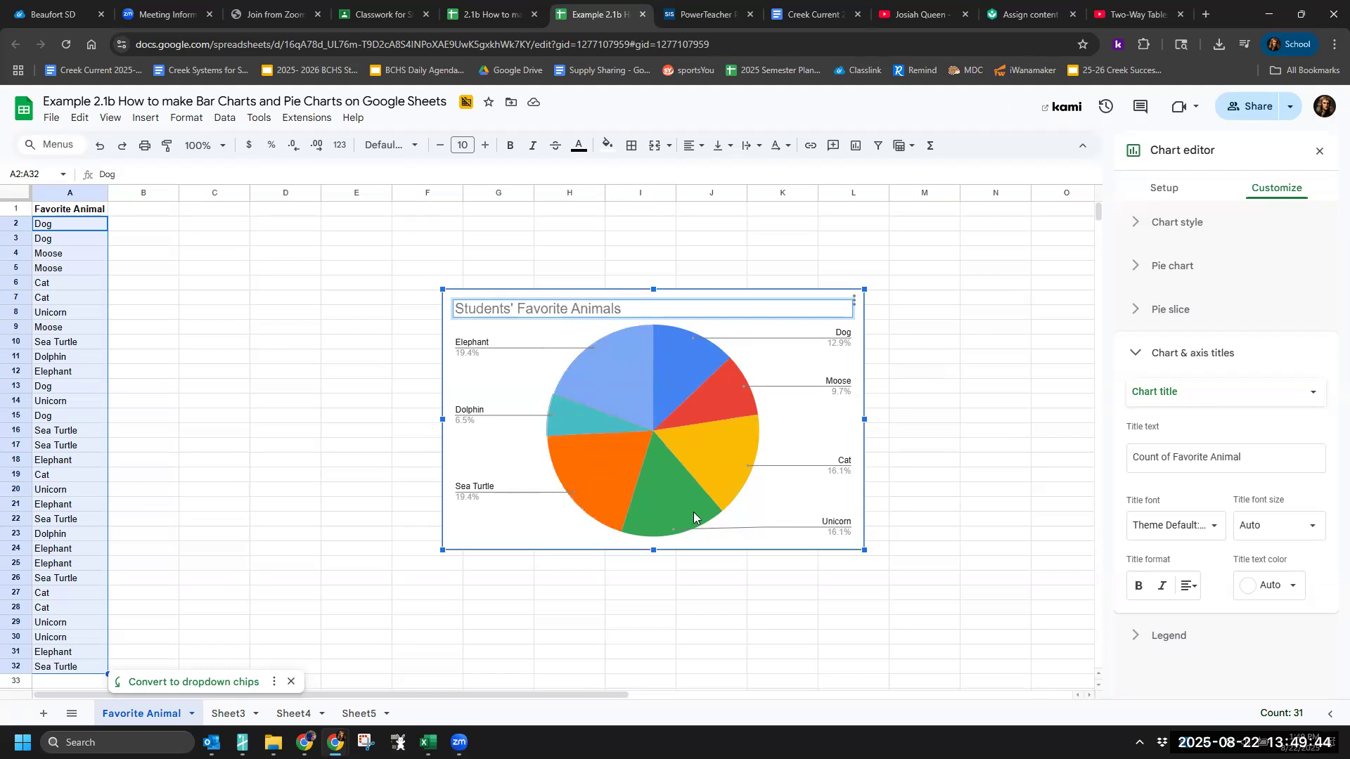
Step: Color the Sea Turtle slice of the pie chart medium green
click(589, 474)
right_click(589, 474)
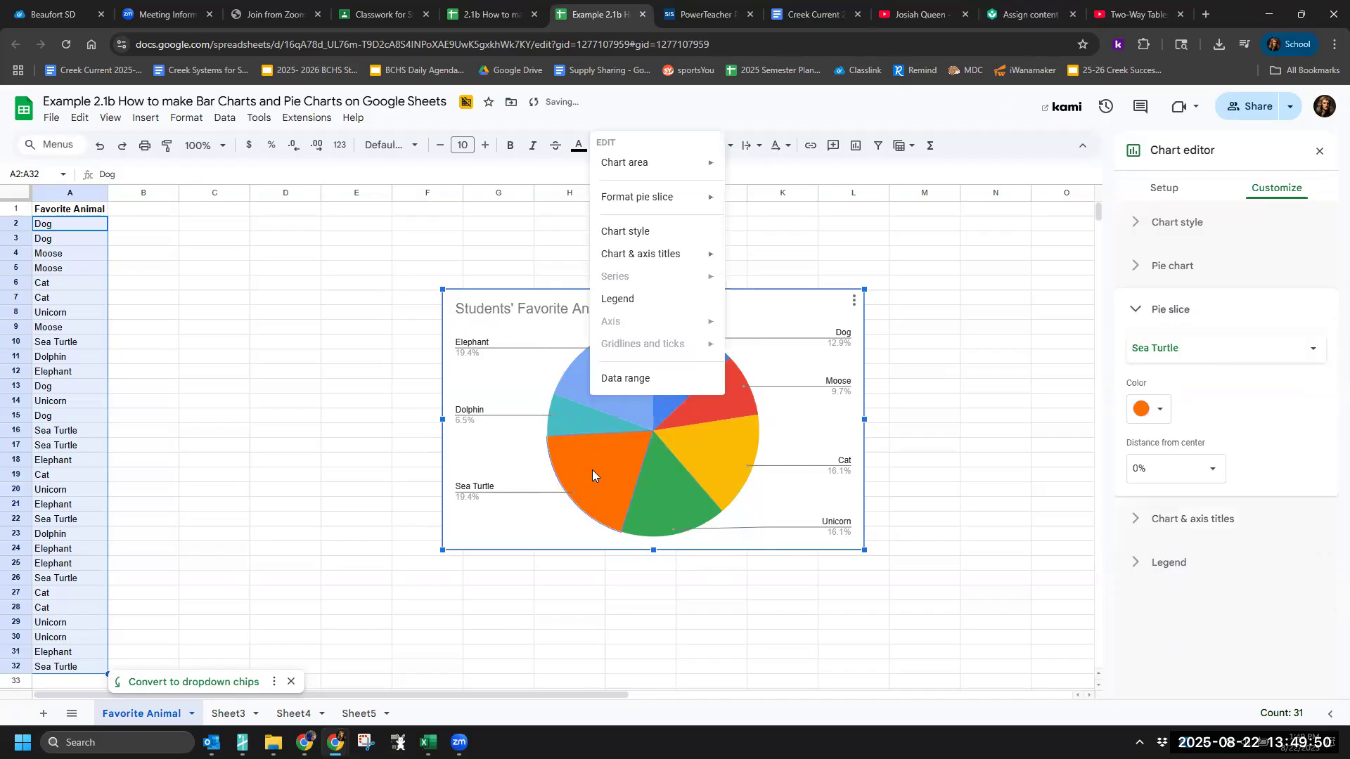
click(1161, 412)
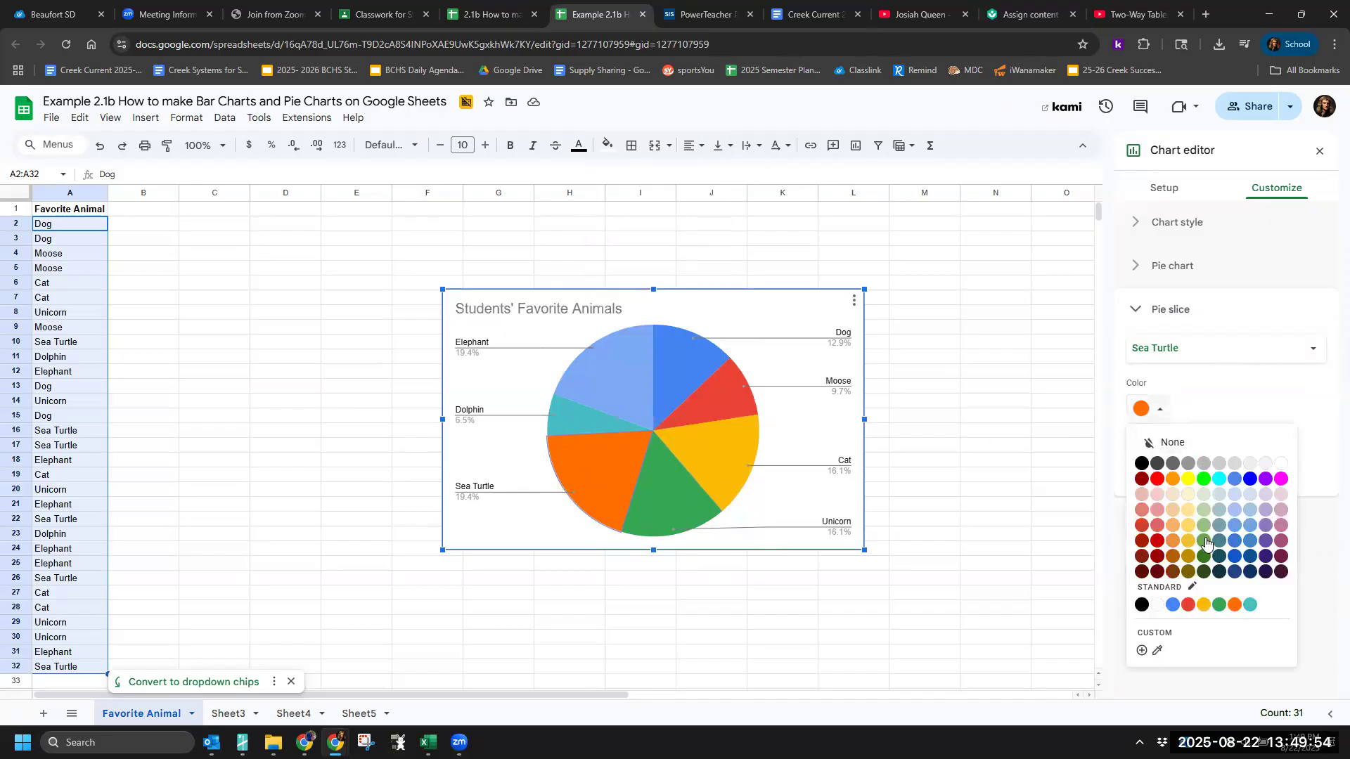
click(1205, 541)
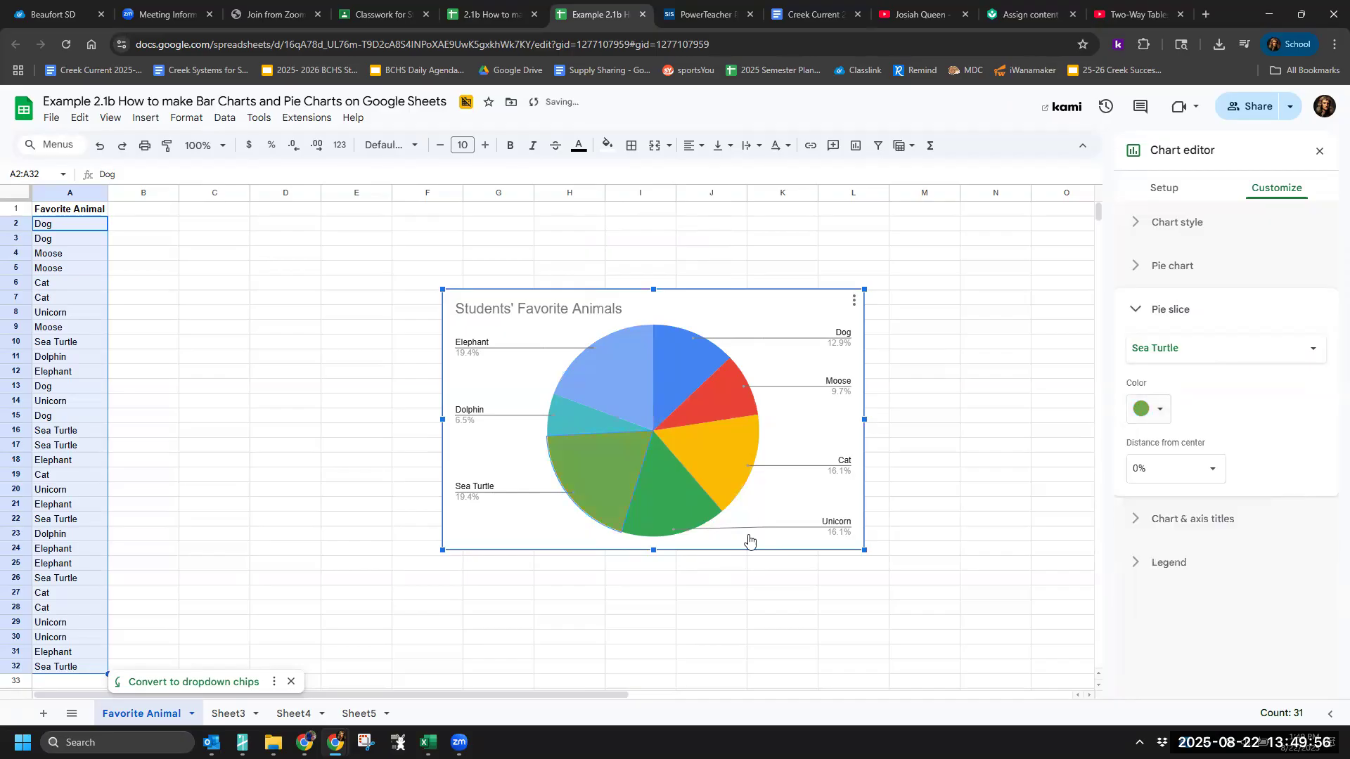
Step: Color the Unicorn slice of the pie chart white
right_click(677, 510)
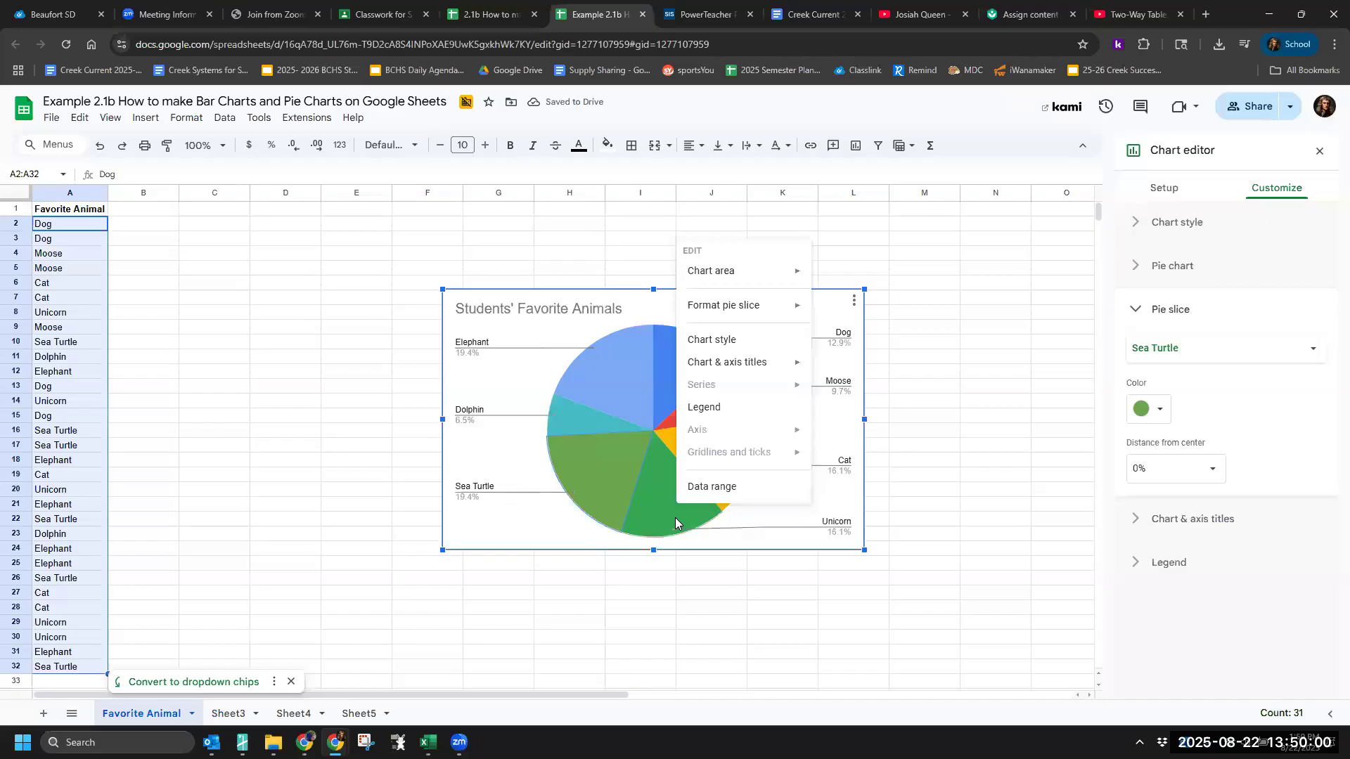
click(672, 514)
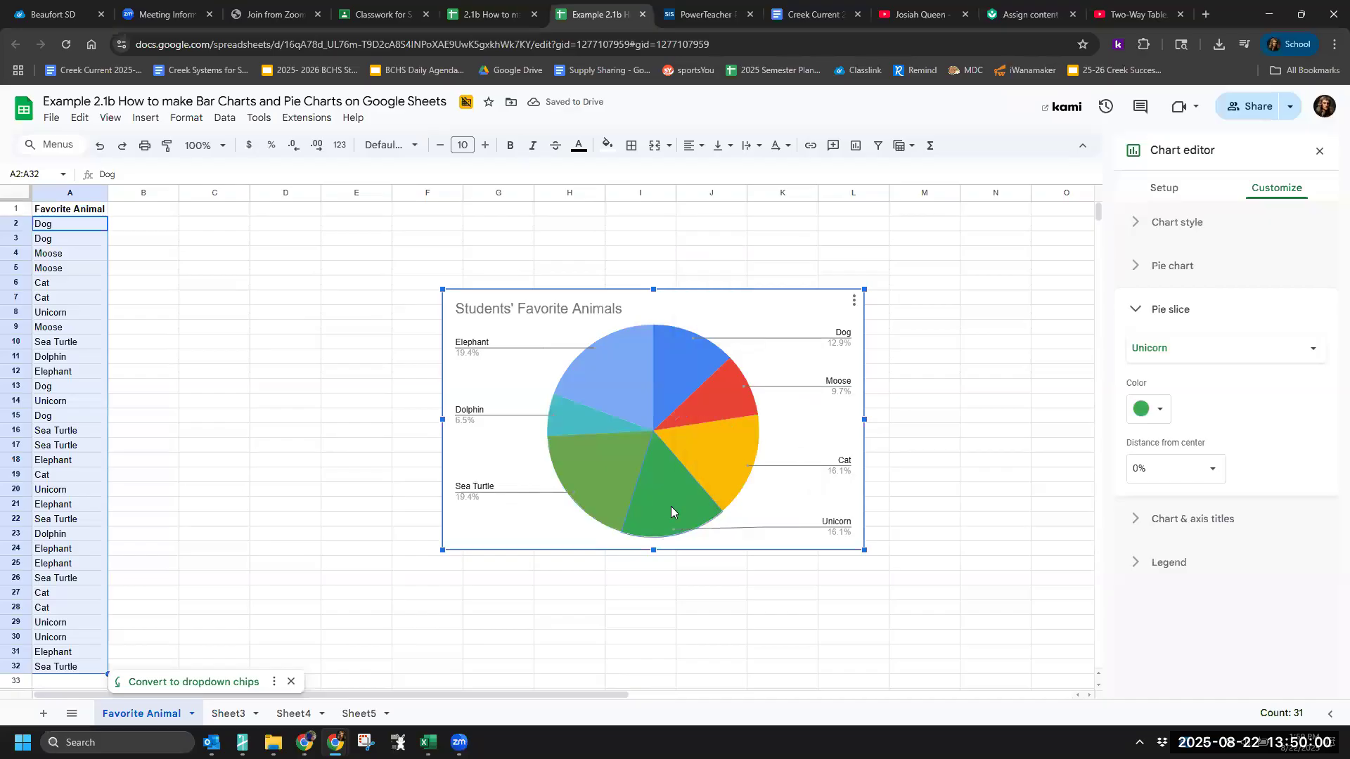
click(1162, 409)
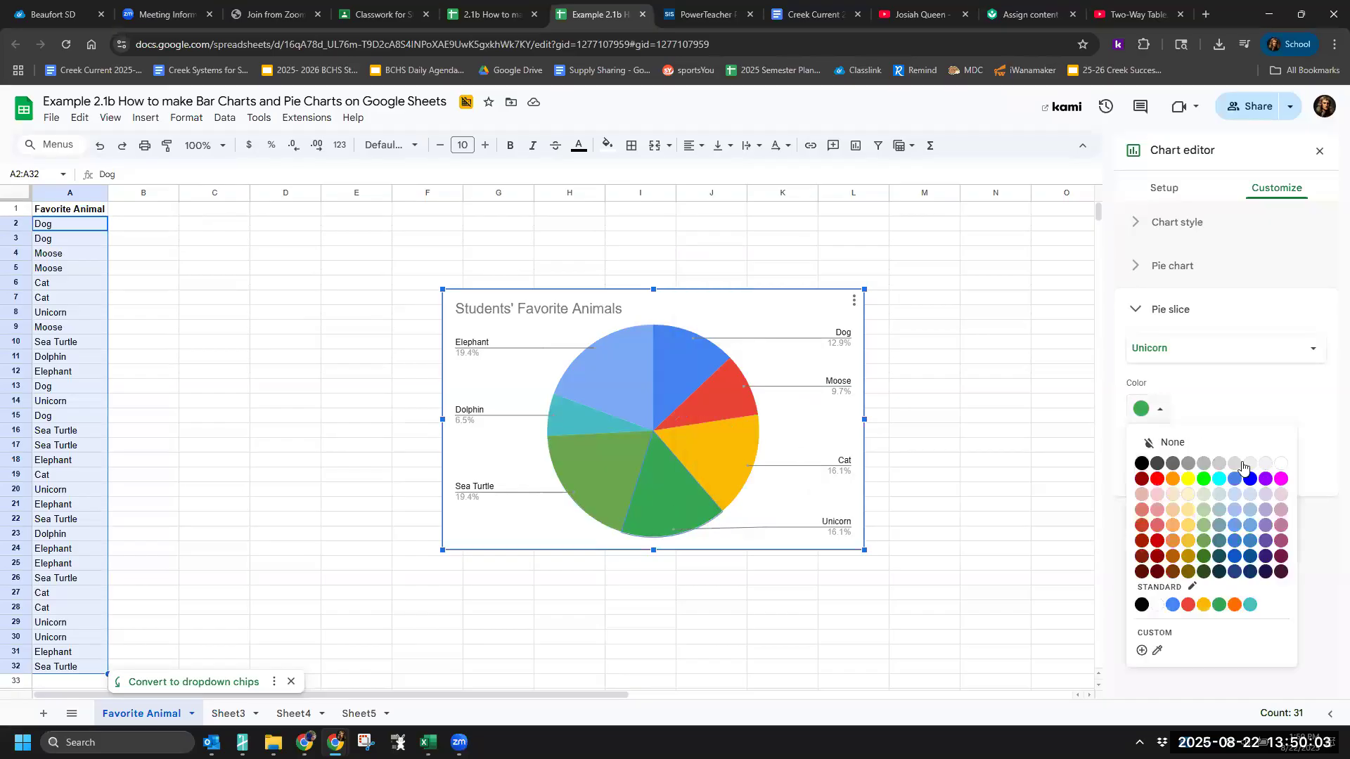
click(1281, 465)
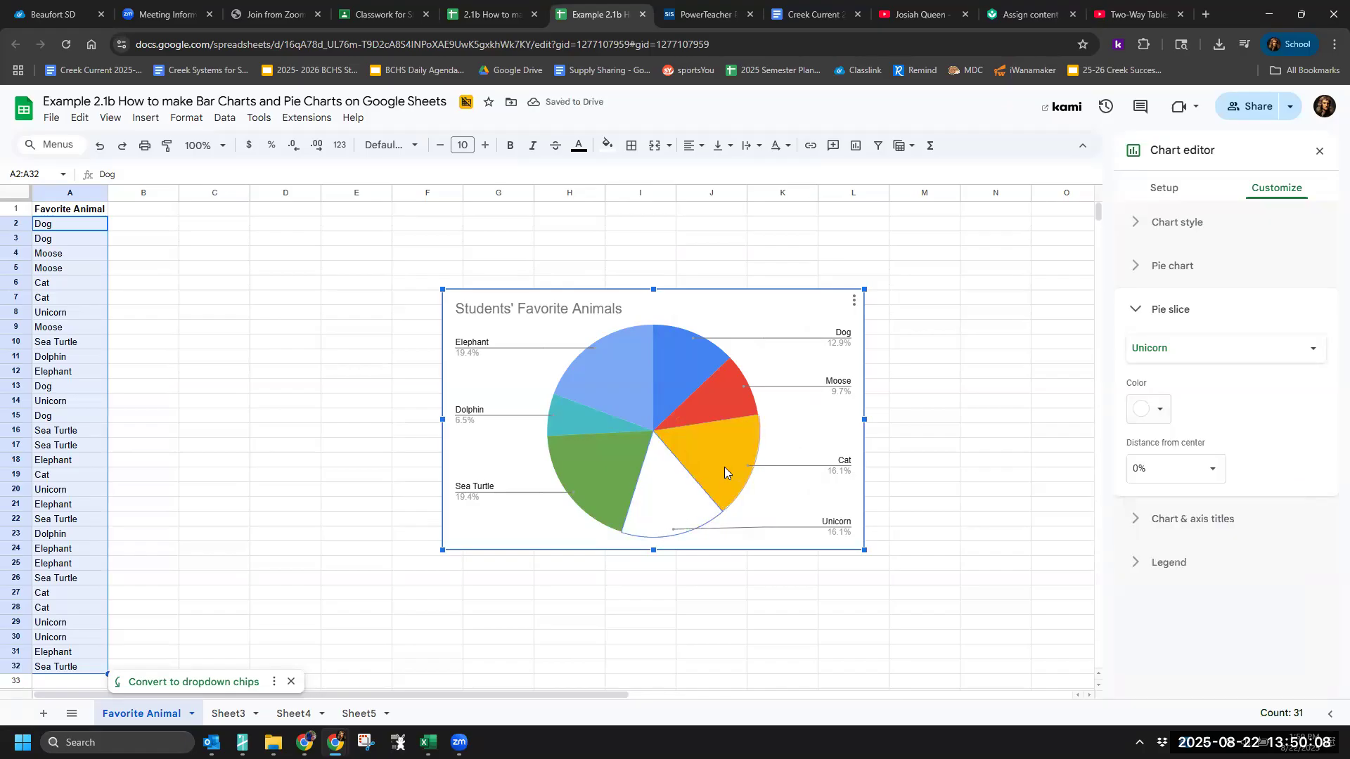
Step: Color the Moose slice of the pie chart very dark reddish brown
click(726, 392)
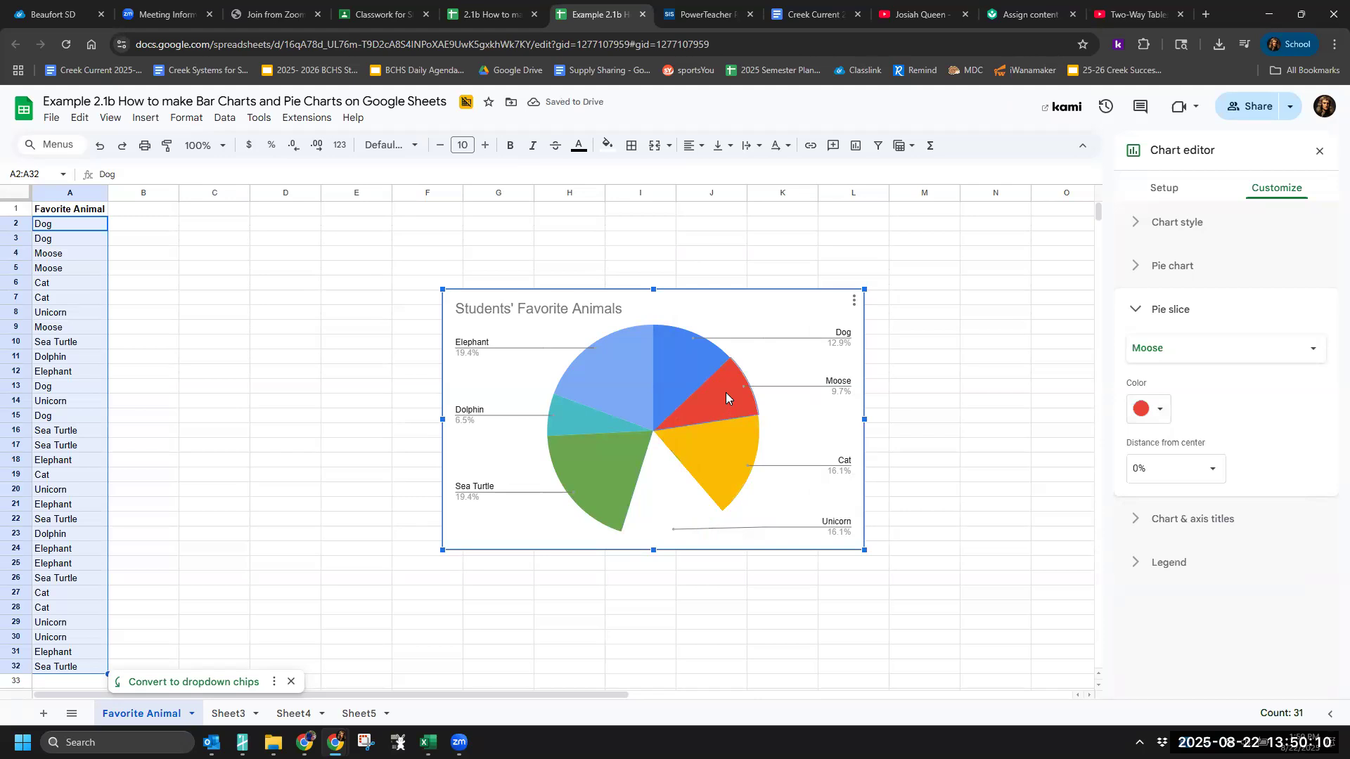
click(1142, 410)
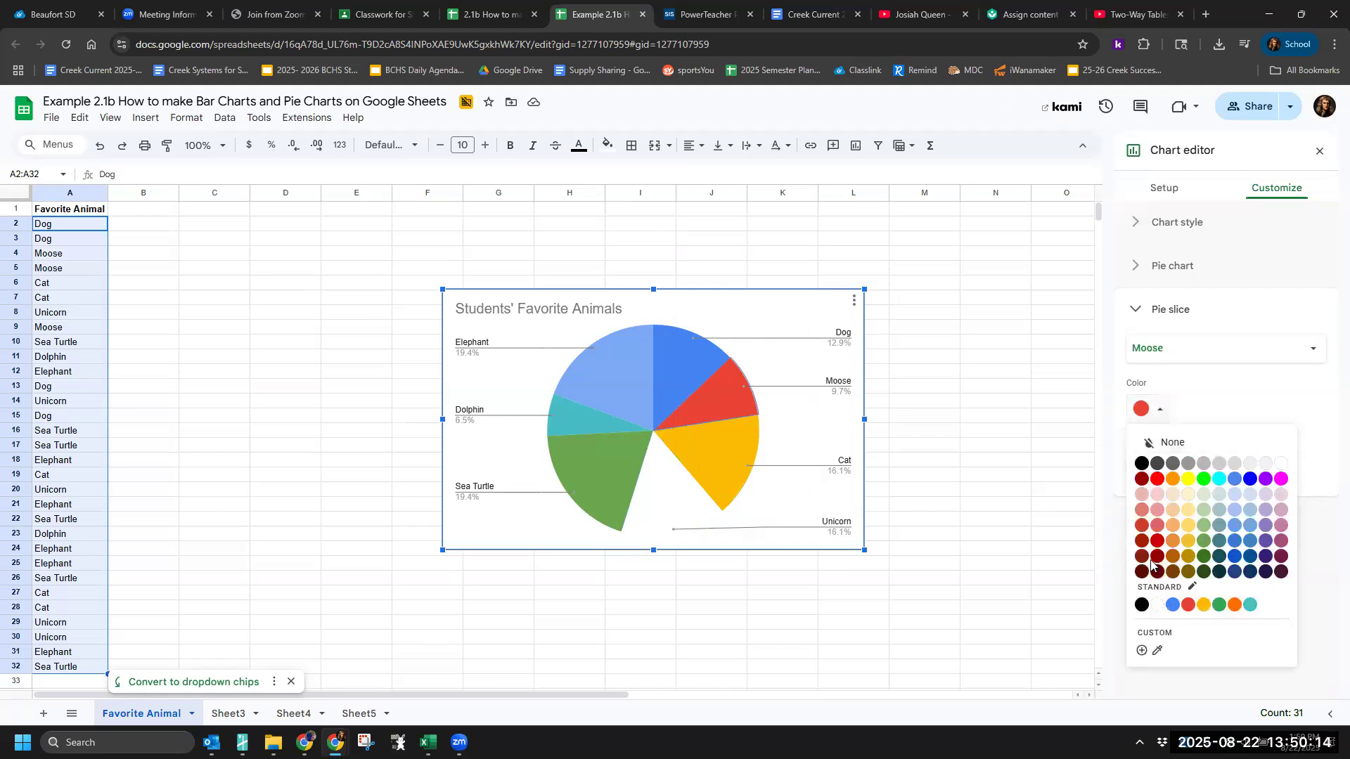
click(1143, 573)
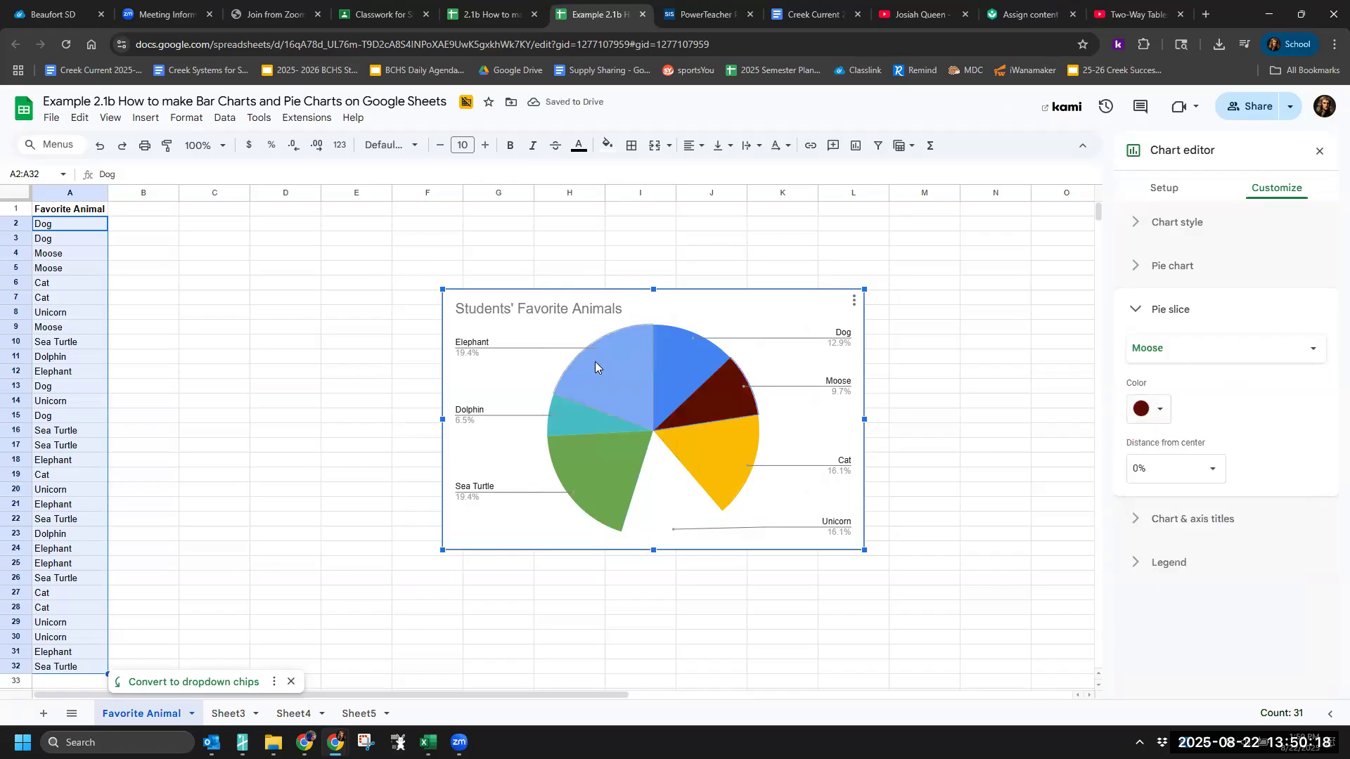
Step: Color the Elephant slice of the pie chart medium gray
click(619, 367)
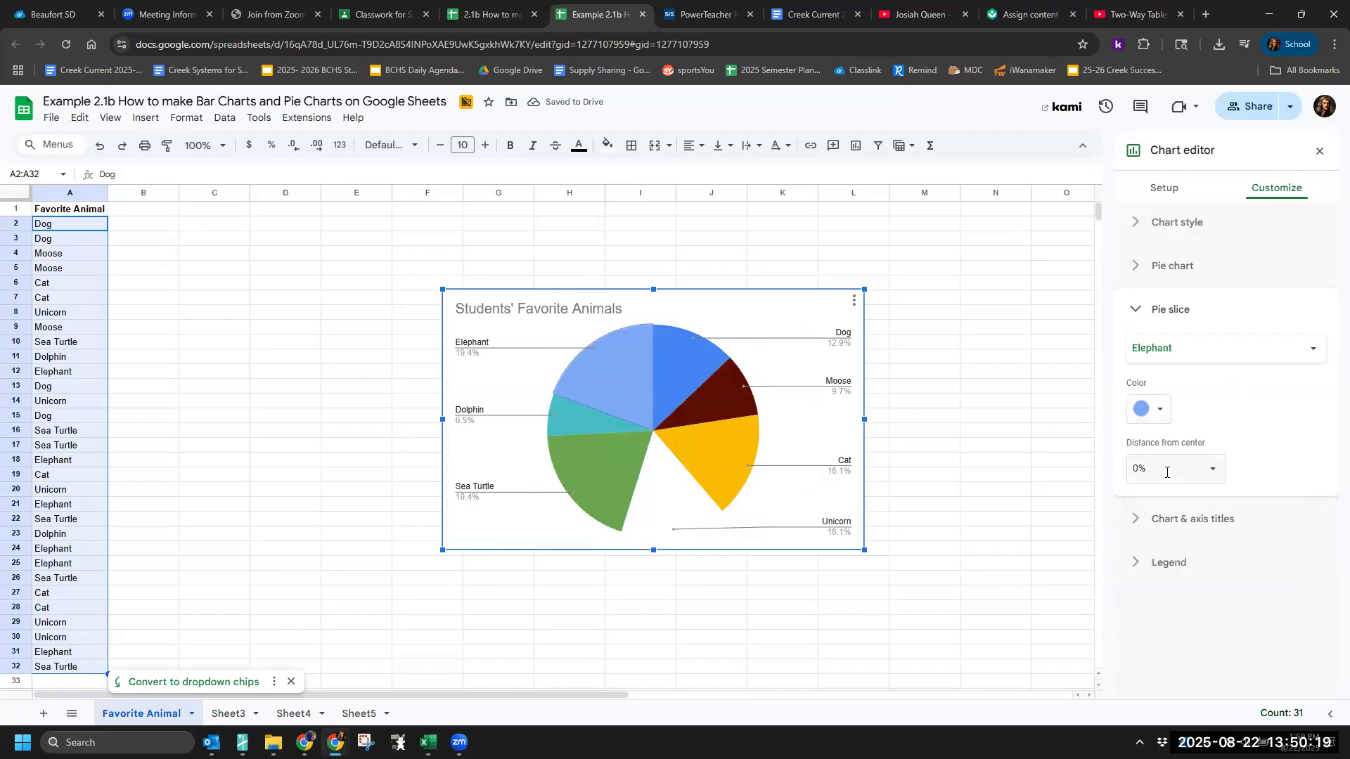
click(1151, 404)
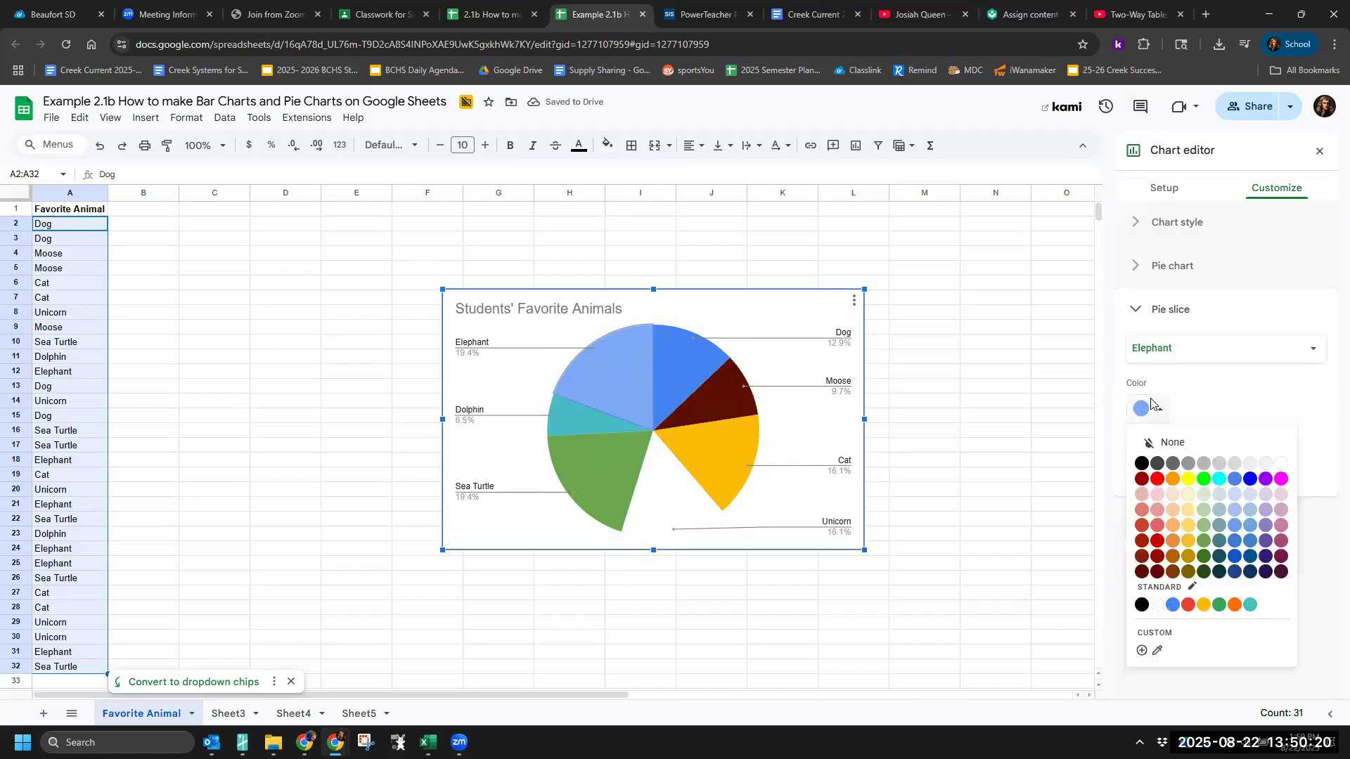
click(1204, 463)
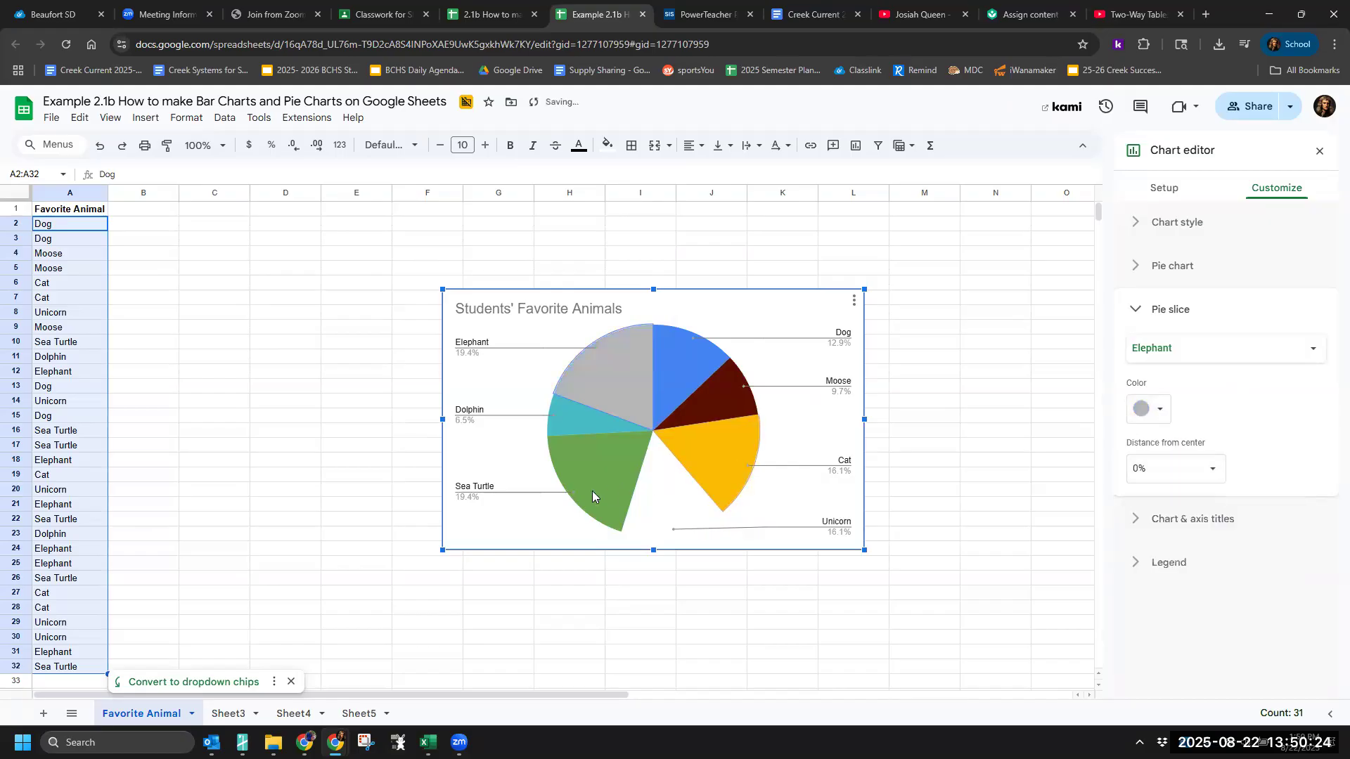
Step: Color the Dog slice of the pie chart red
click(689, 363)
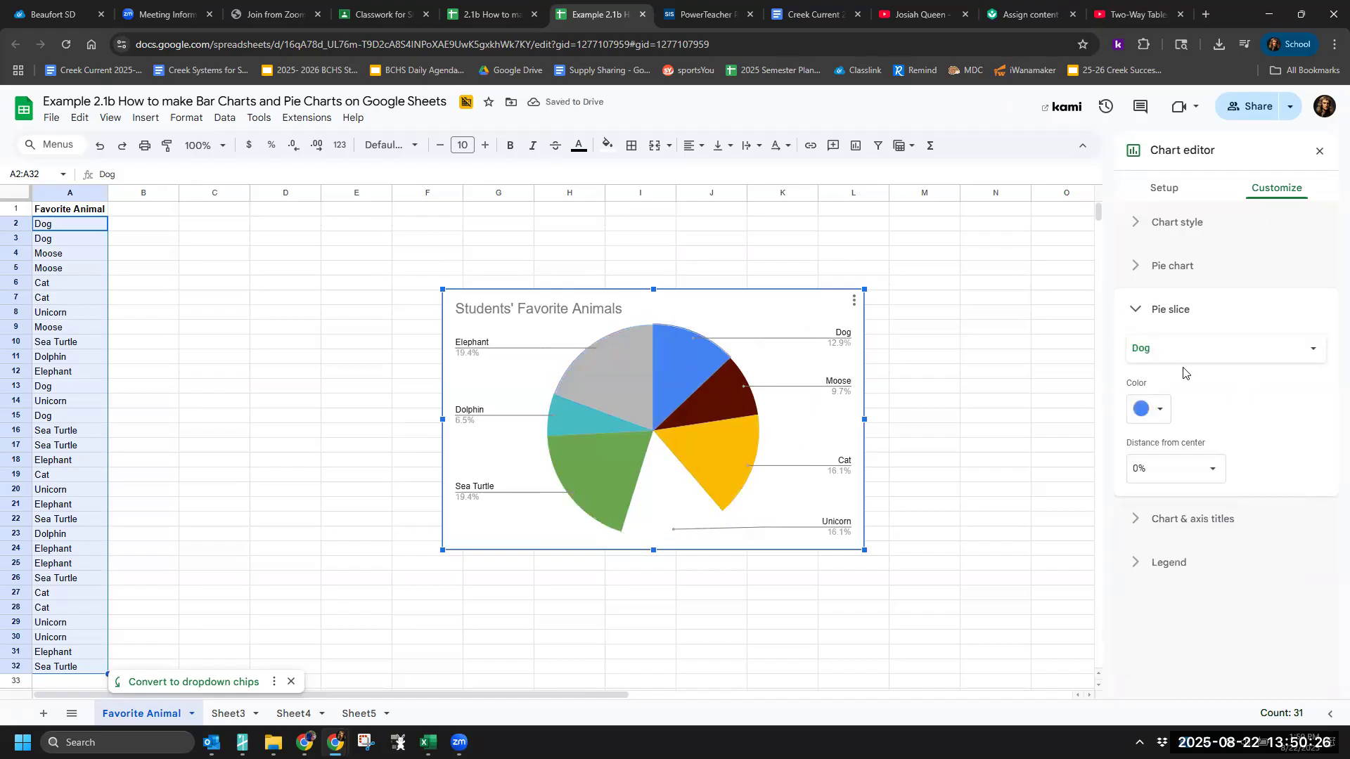
click(1159, 410)
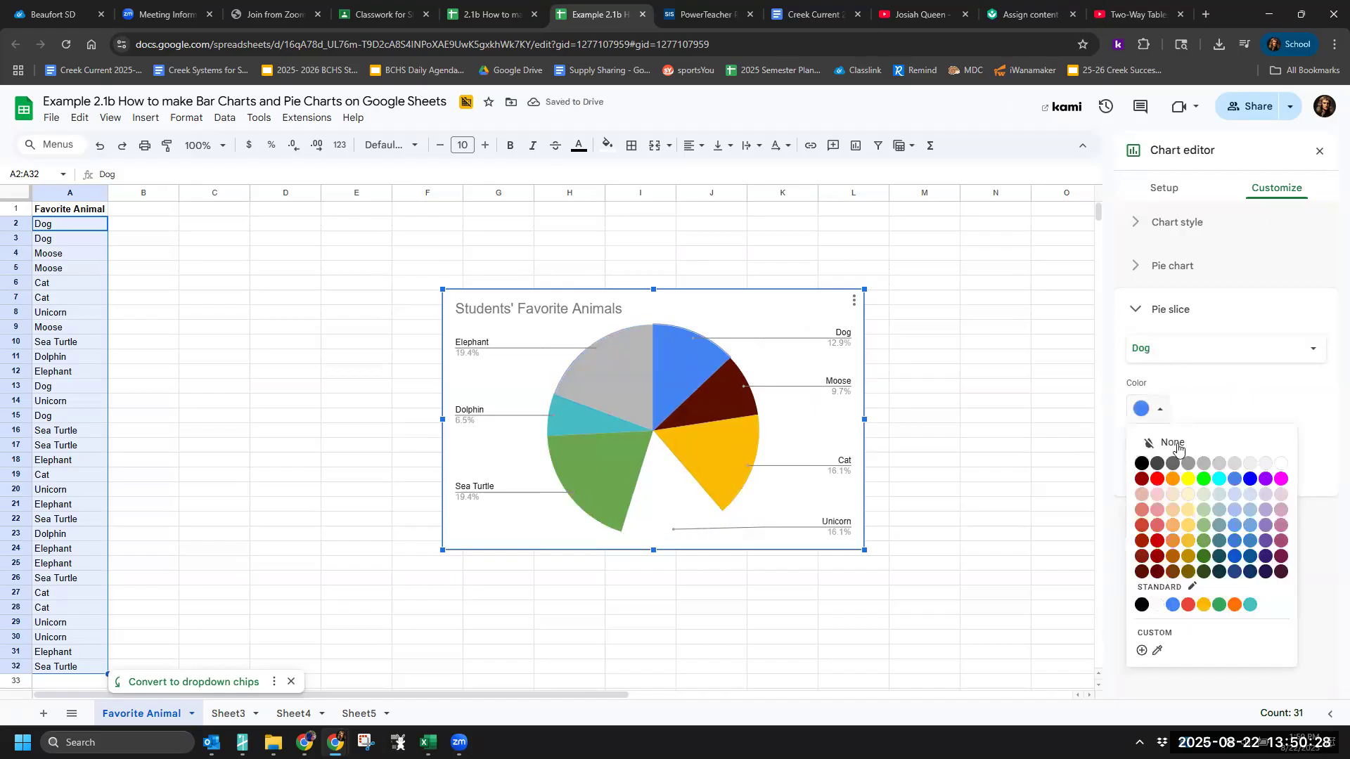
click(1157, 481)
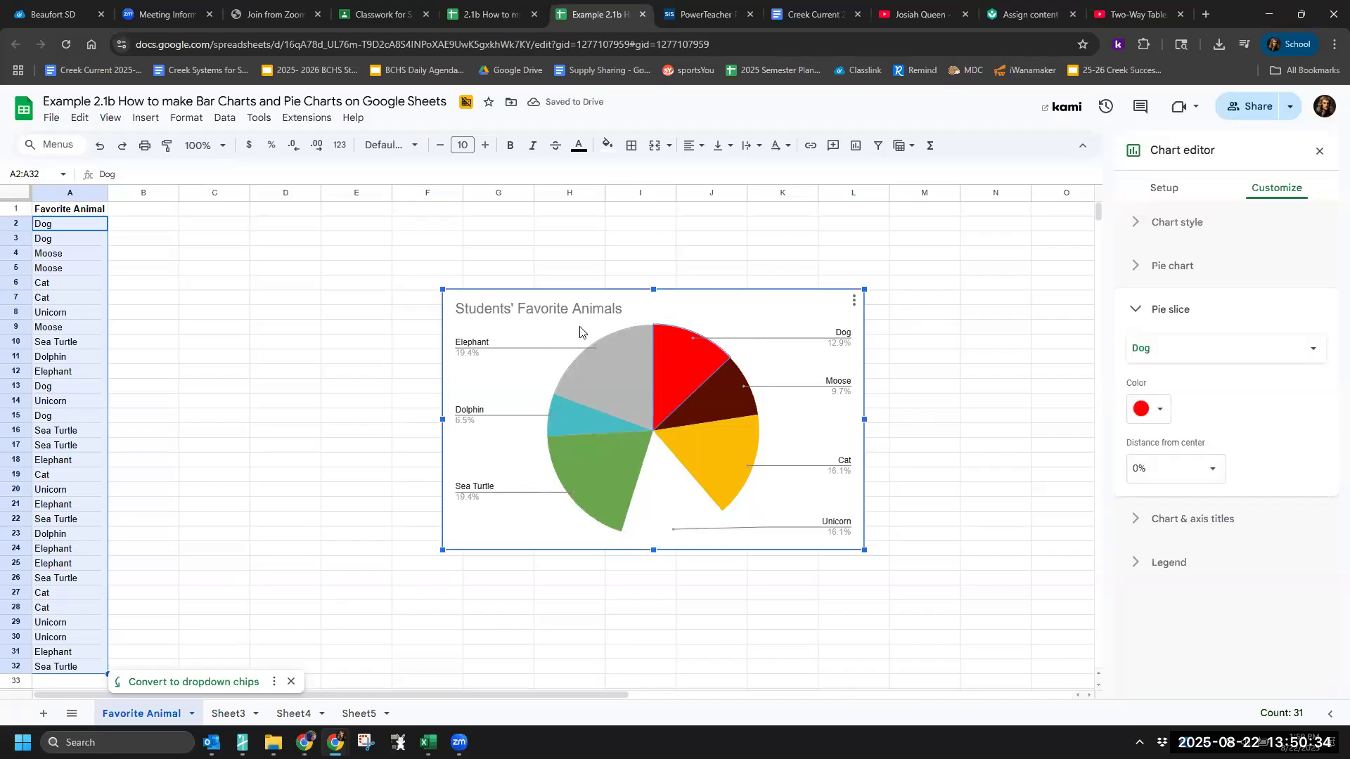
click(1192, 522)
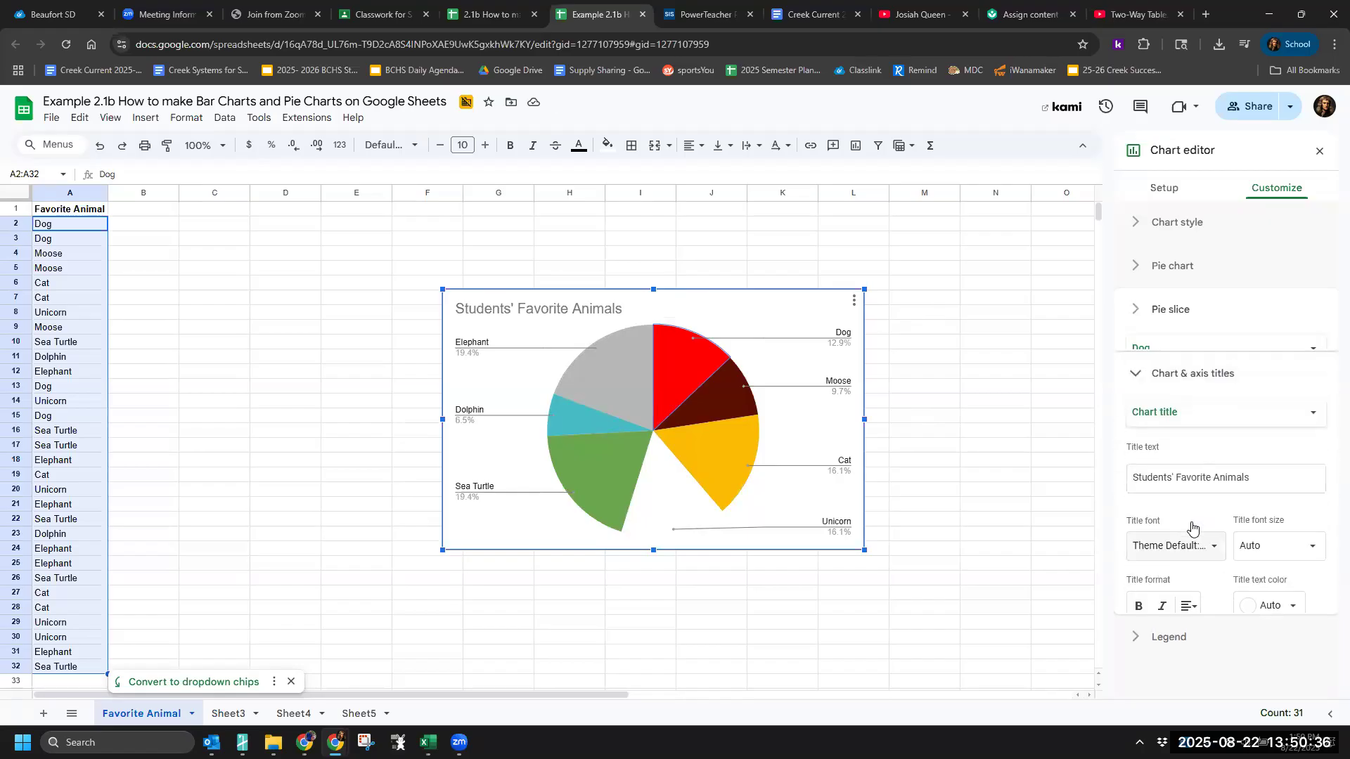
click(1171, 640)
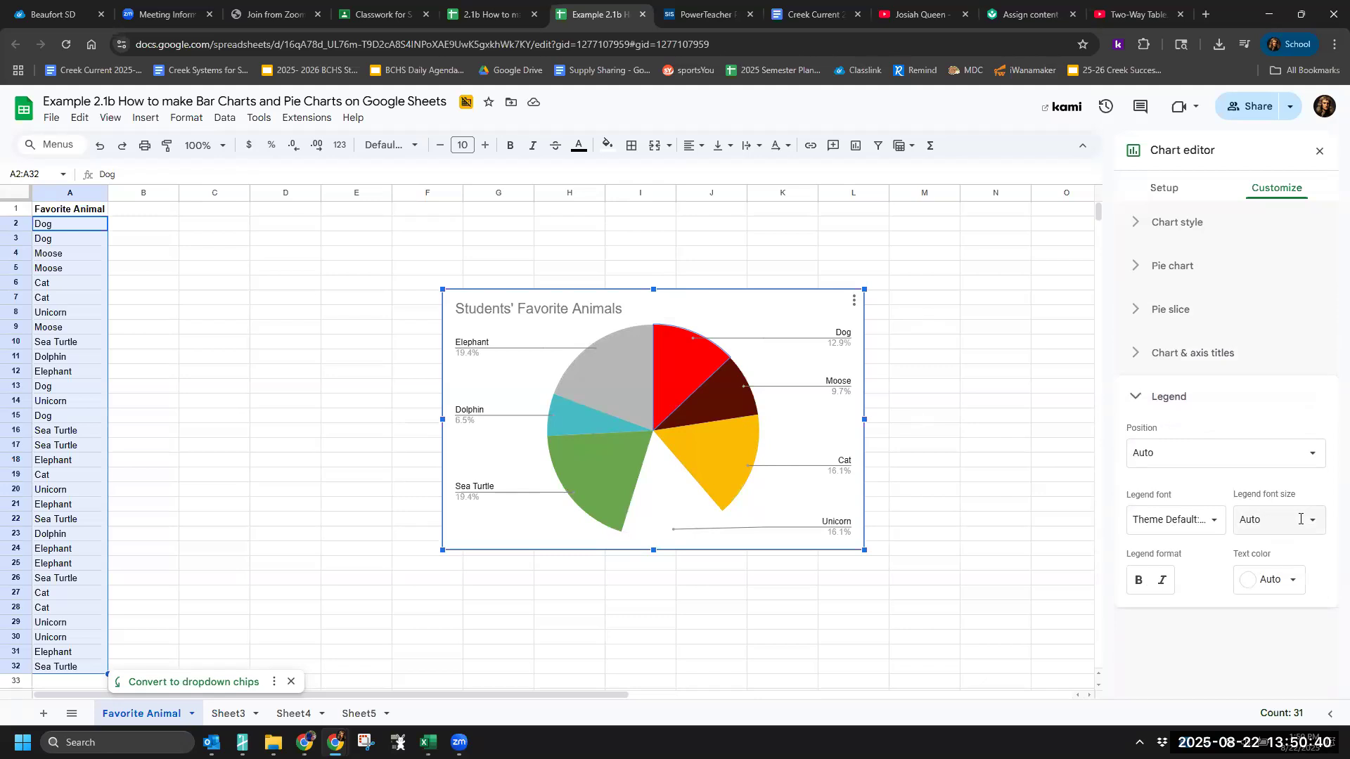
click(1167, 353)
click(1165, 327)
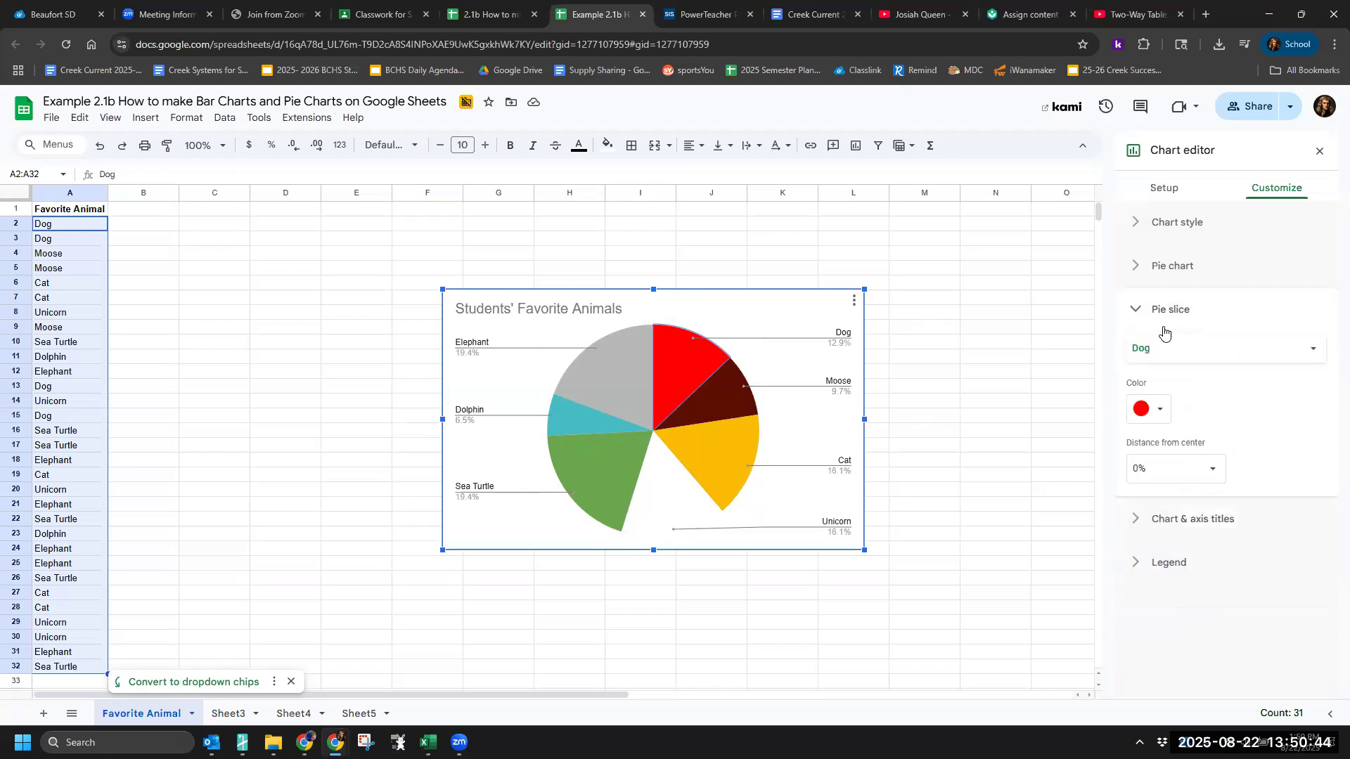
click(1139, 309)
click(1139, 310)
Step: Try a distance from center of 50% on the Dog slice and reset it to 0%
click(1185, 468)
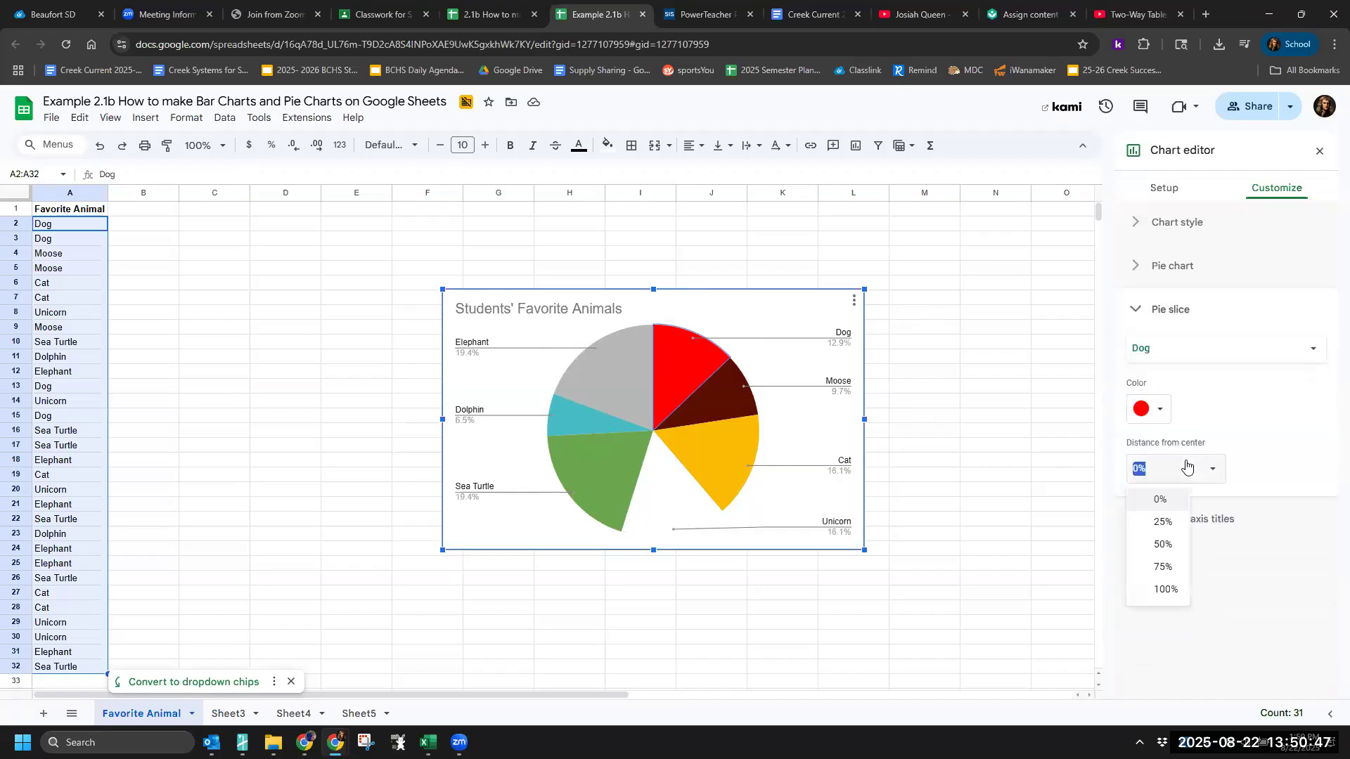
click(1164, 547)
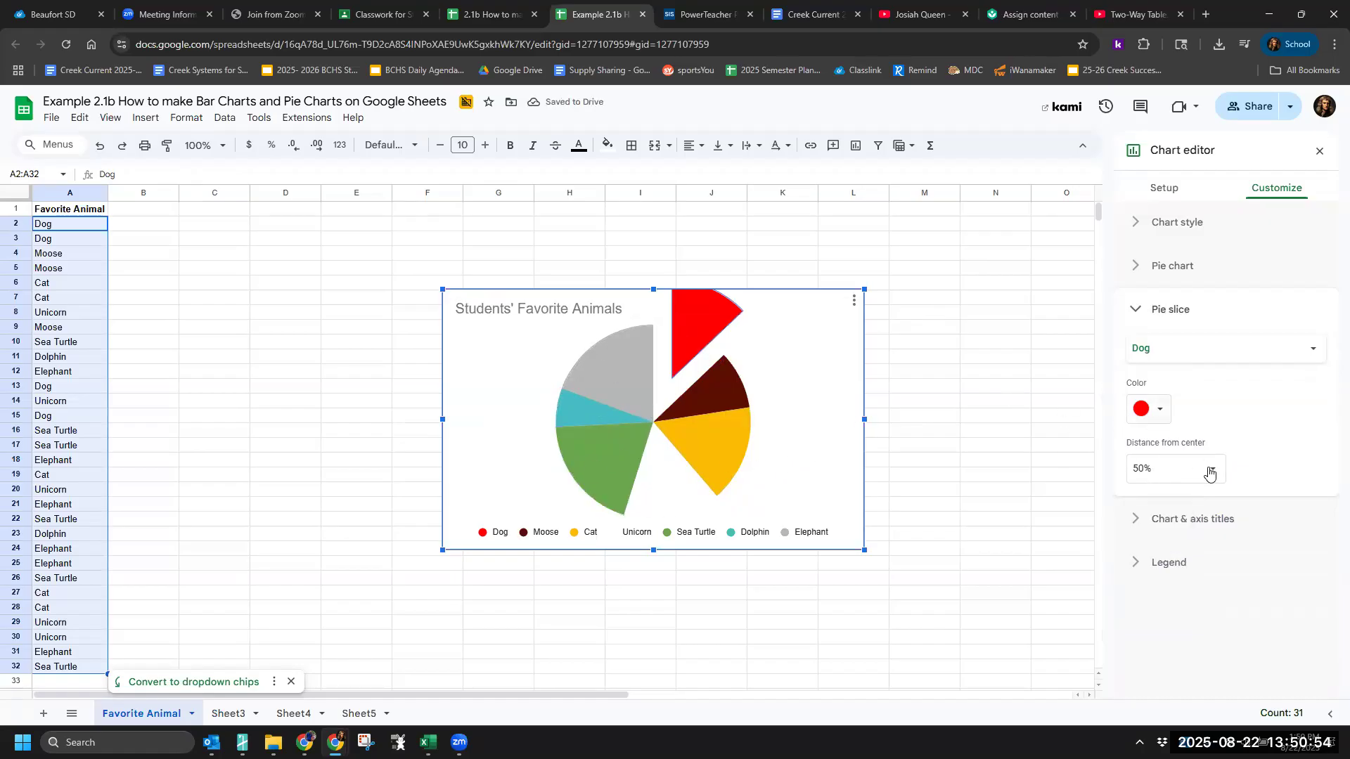
click(1171, 469)
click(1168, 501)
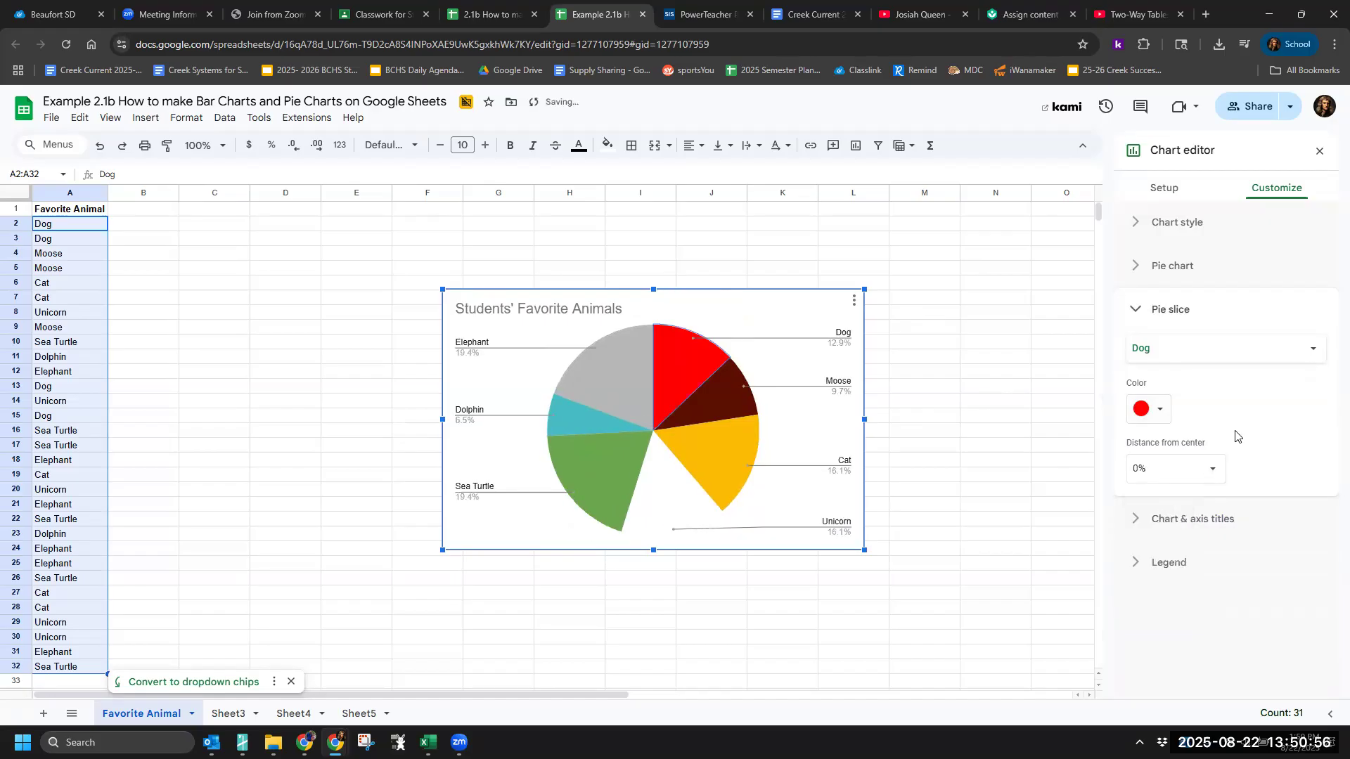
Step: Try a 50% donut hole in the pie chart and reset it to 0%
click(1140, 310)
click(1141, 268)
click(1213, 320)
click(1164, 399)
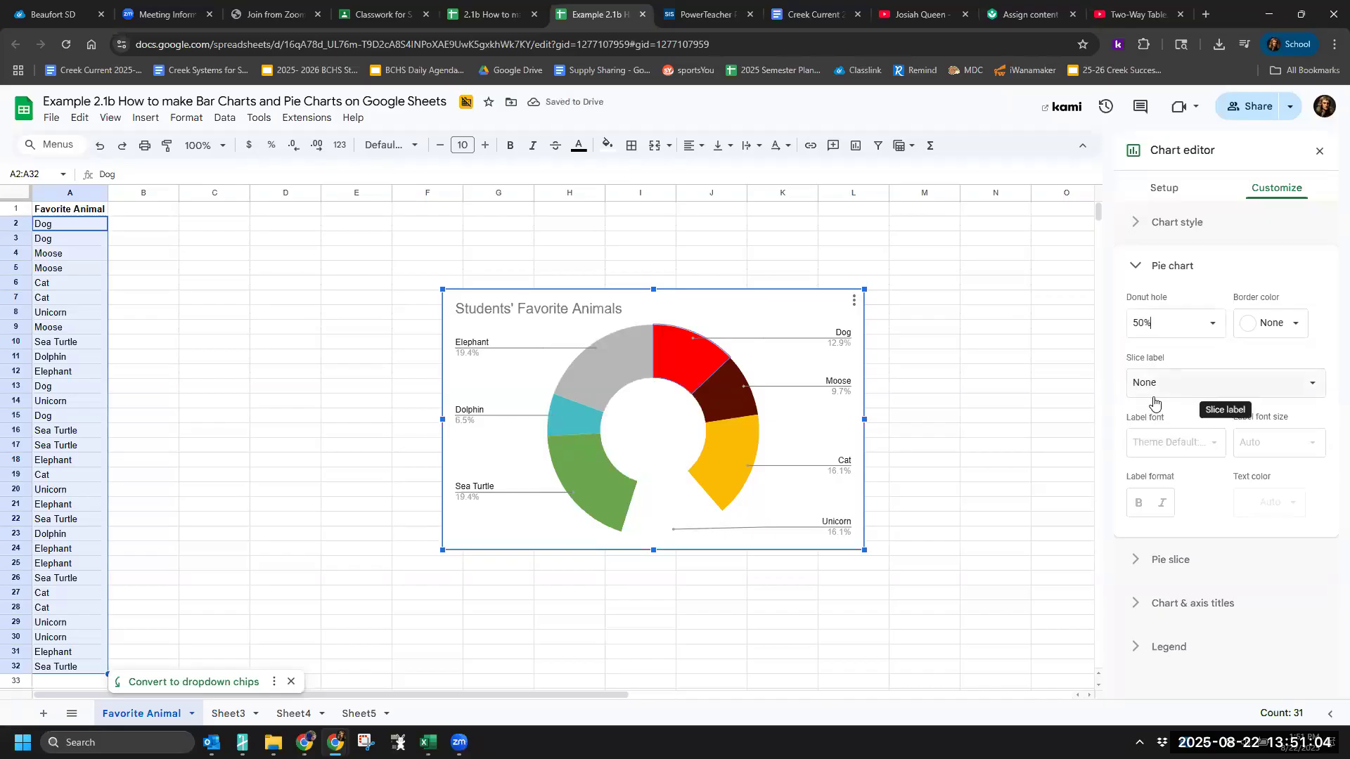
click(1173, 322)
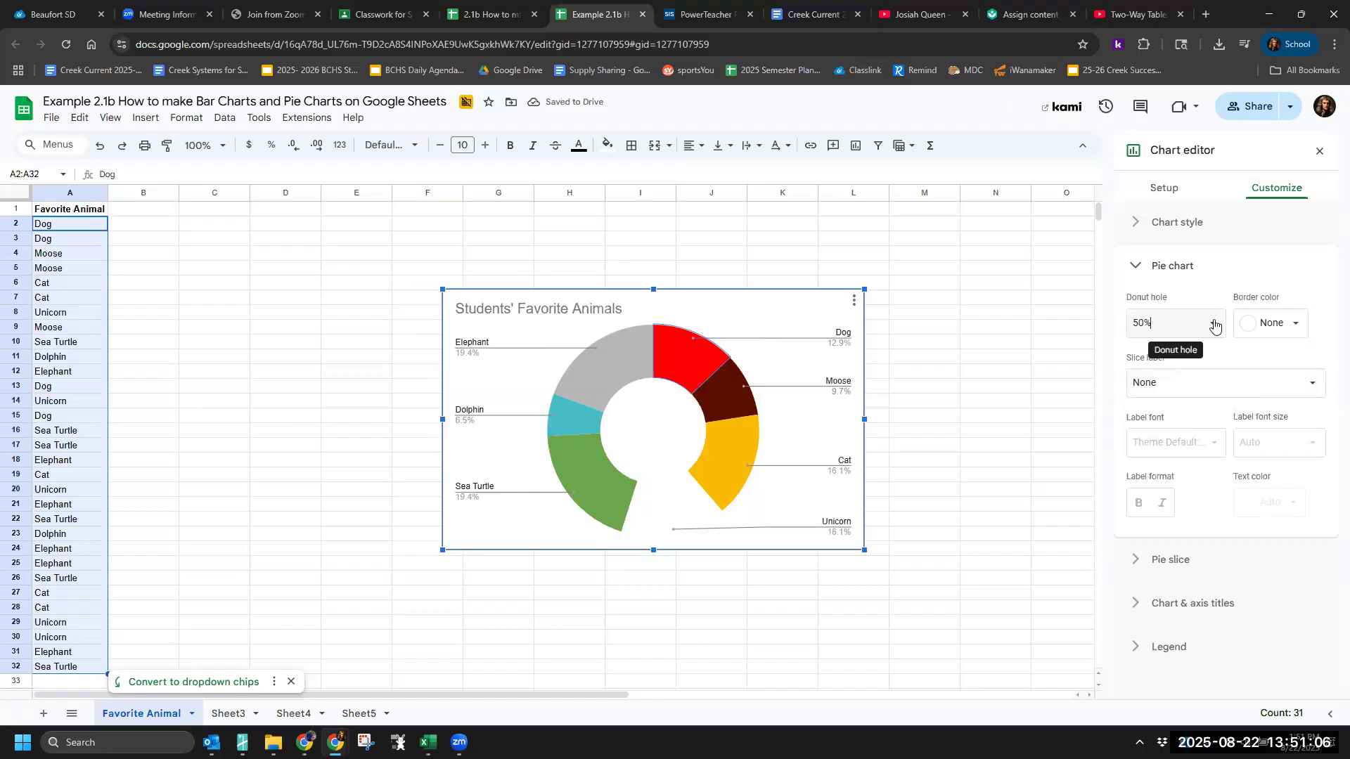
click(1207, 322)
click(1204, 352)
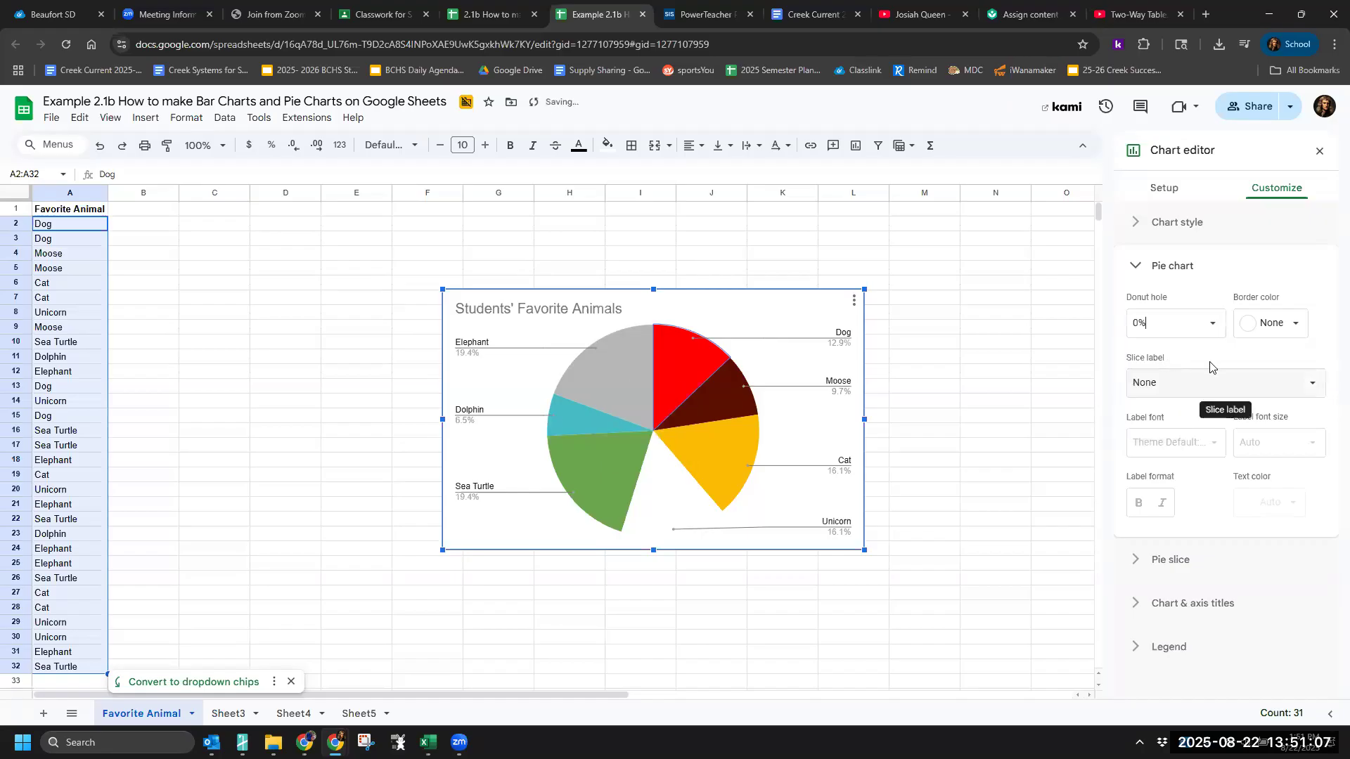
Step: Try the Percentage, Value, Label, and Value and Percentage slice labels on the pie chart, and reset the slice label to None
click(1308, 381)
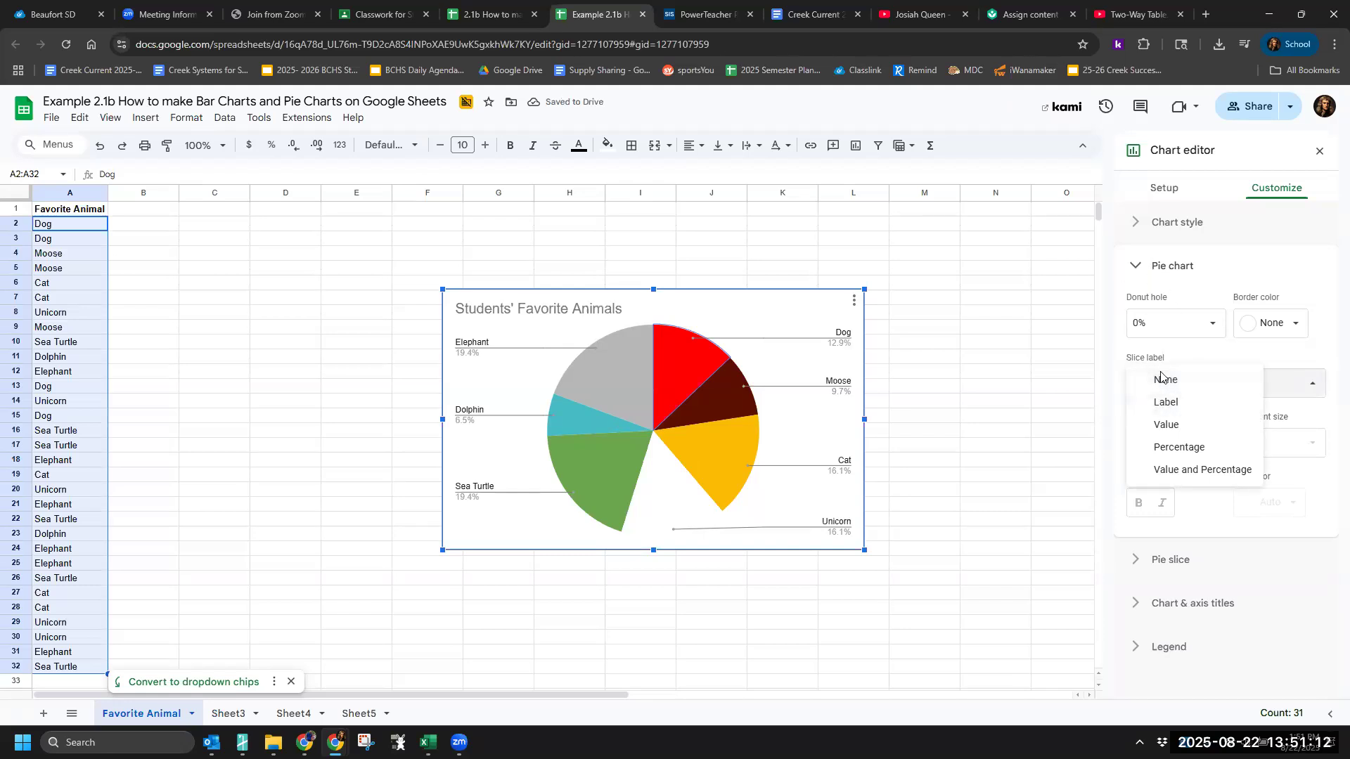
click(1179, 448)
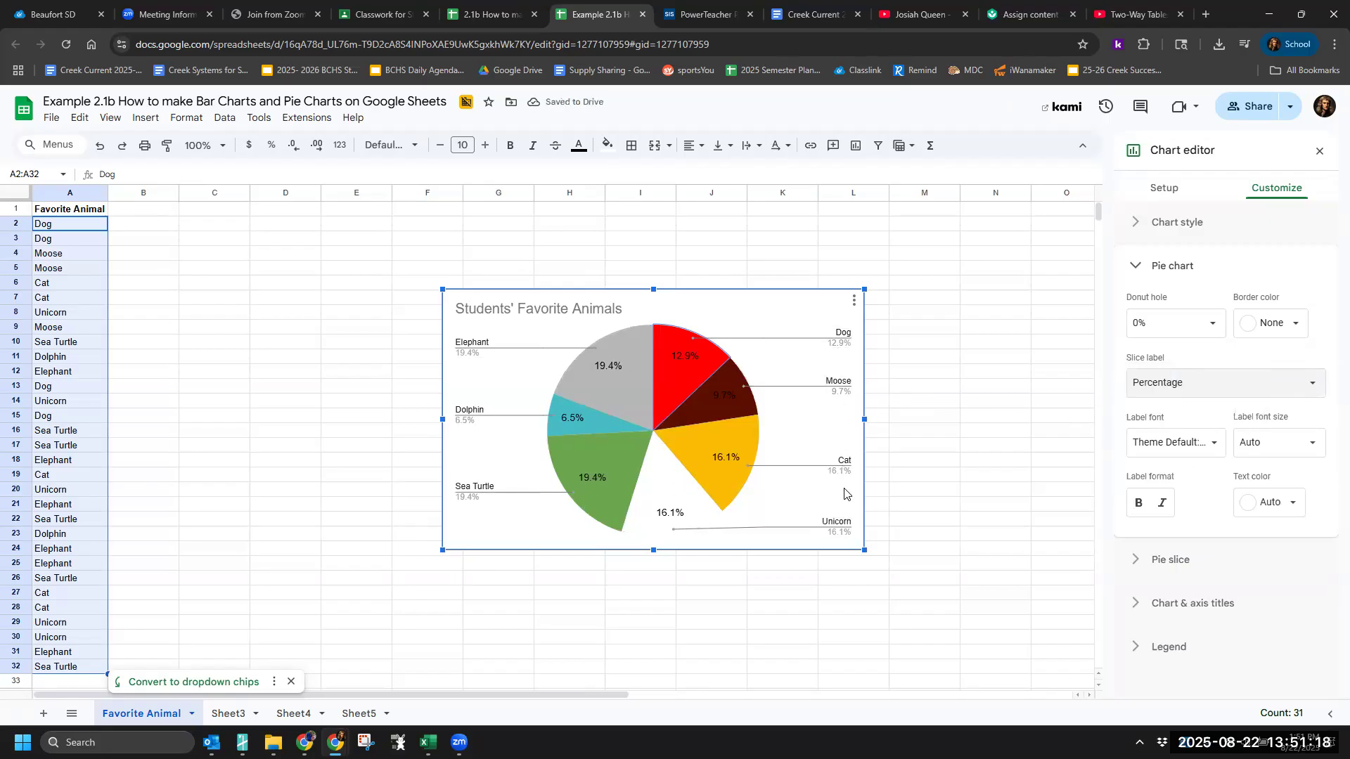
click(1260, 383)
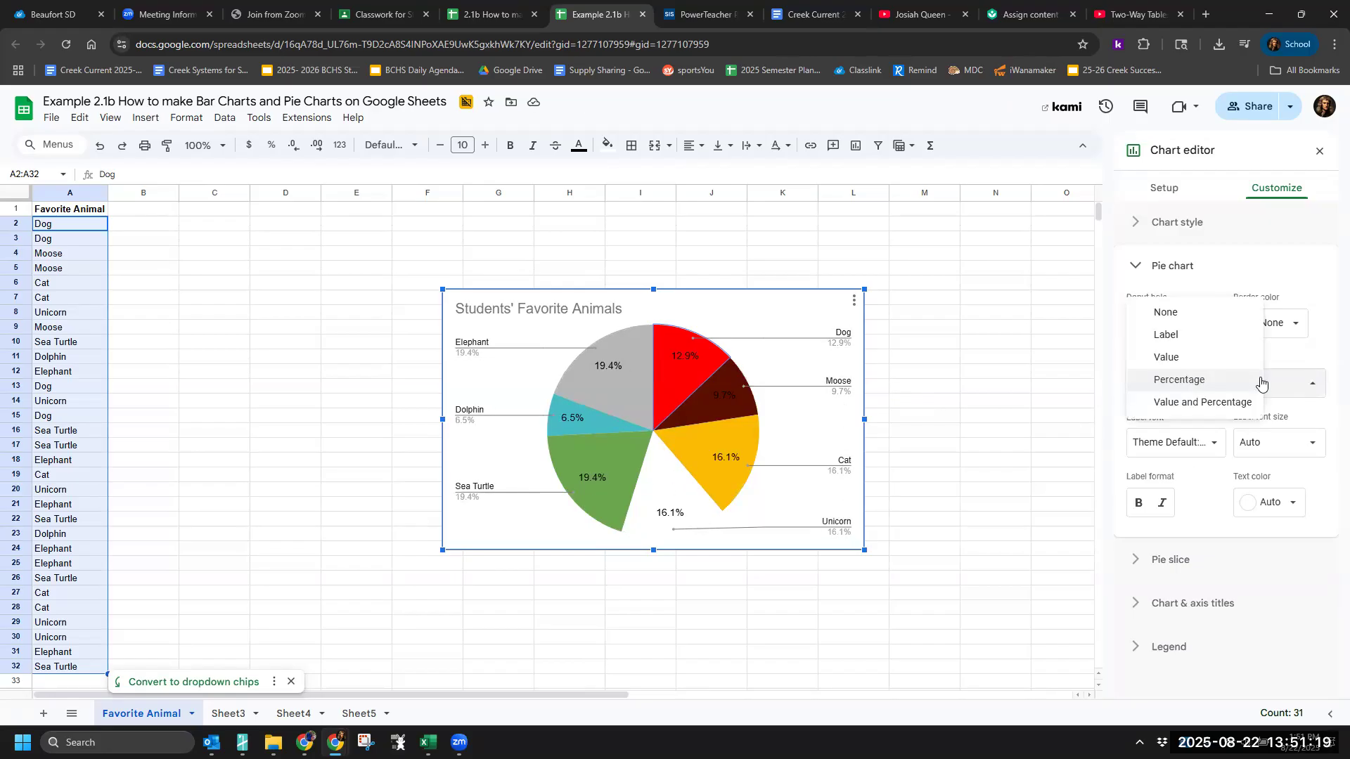
click(1187, 359)
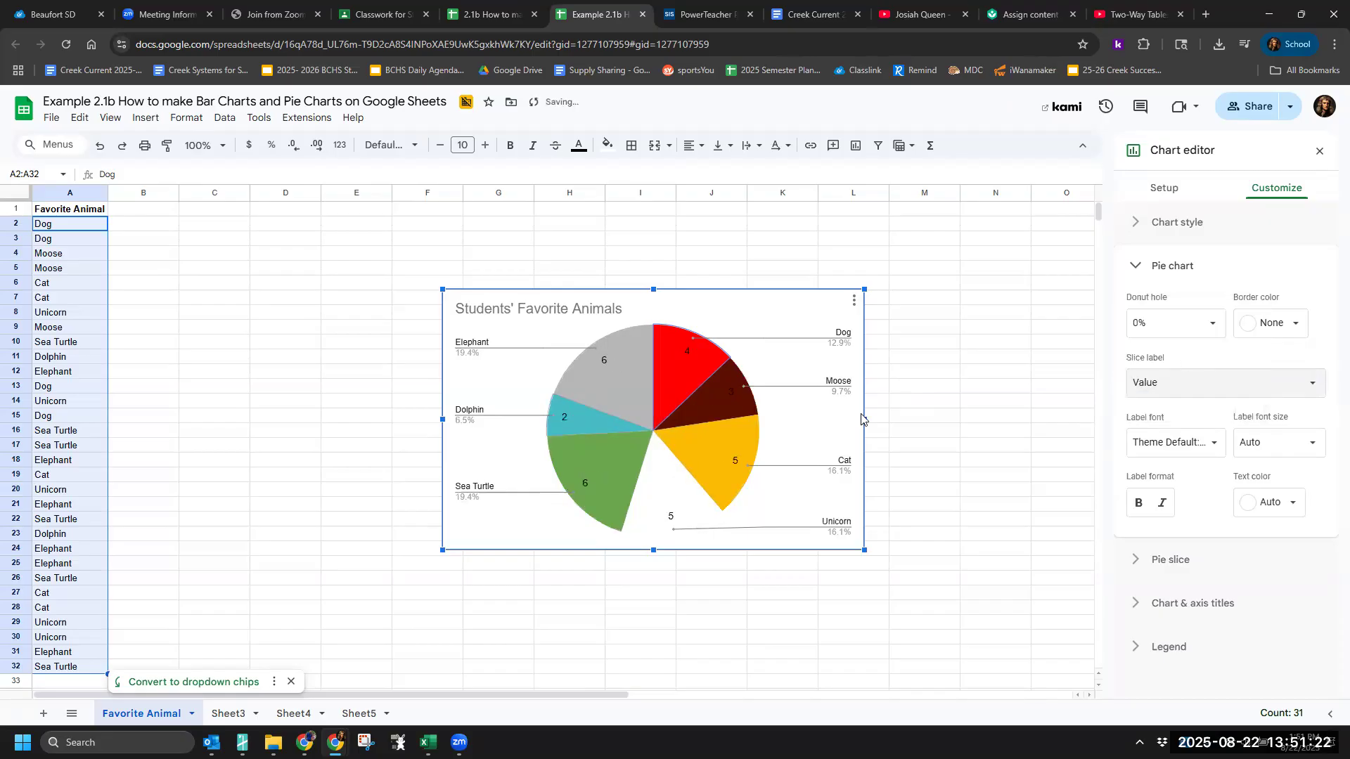
click(1186, 385)
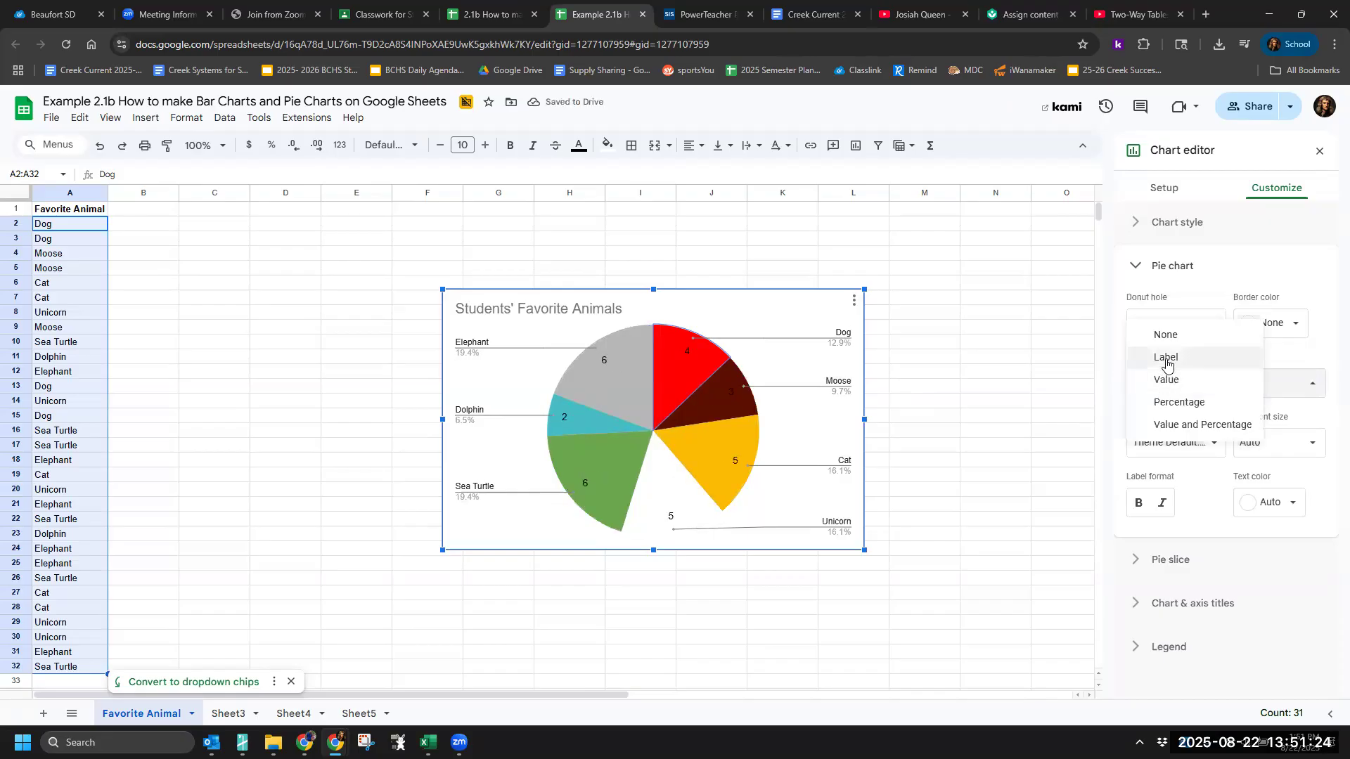
click(1166, 357)
click(1217, 380)
click(1199, 446)
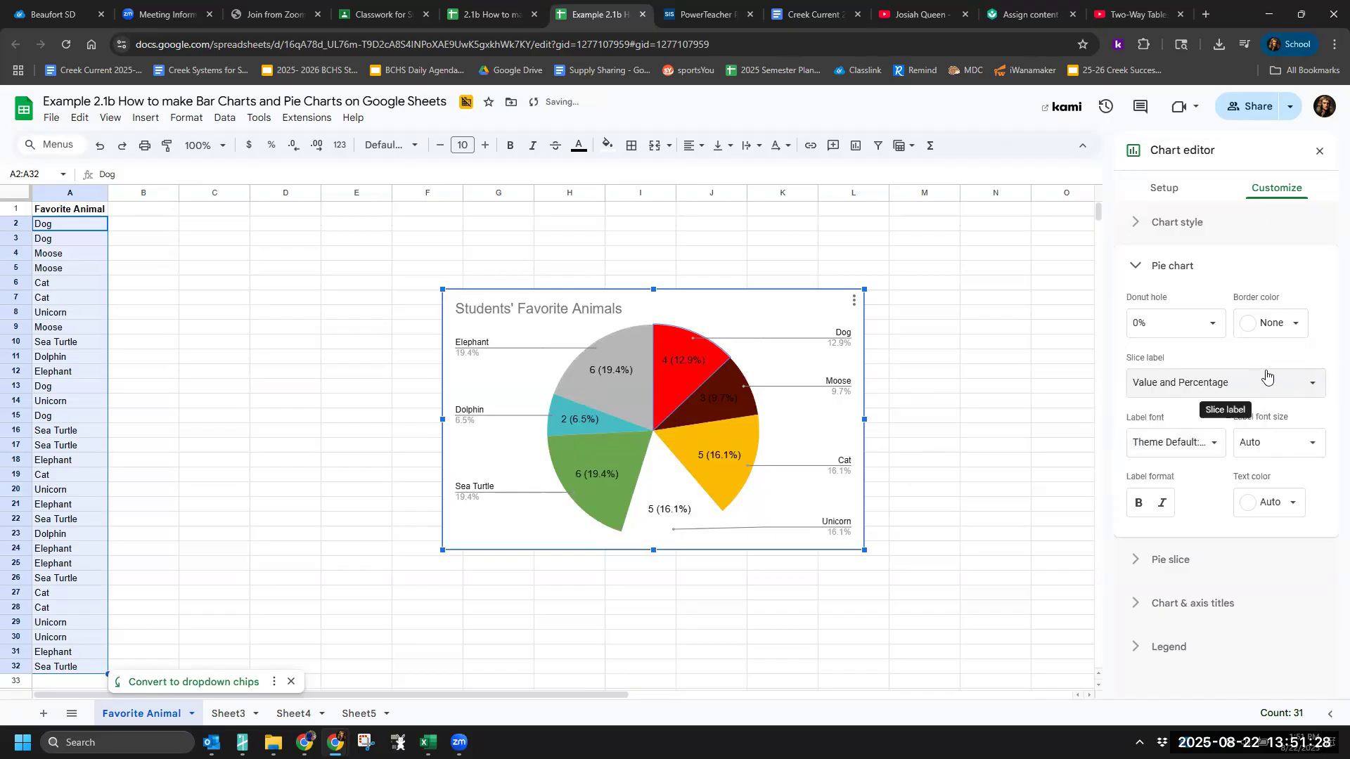
click(1266, 378)
click(1183, 288)
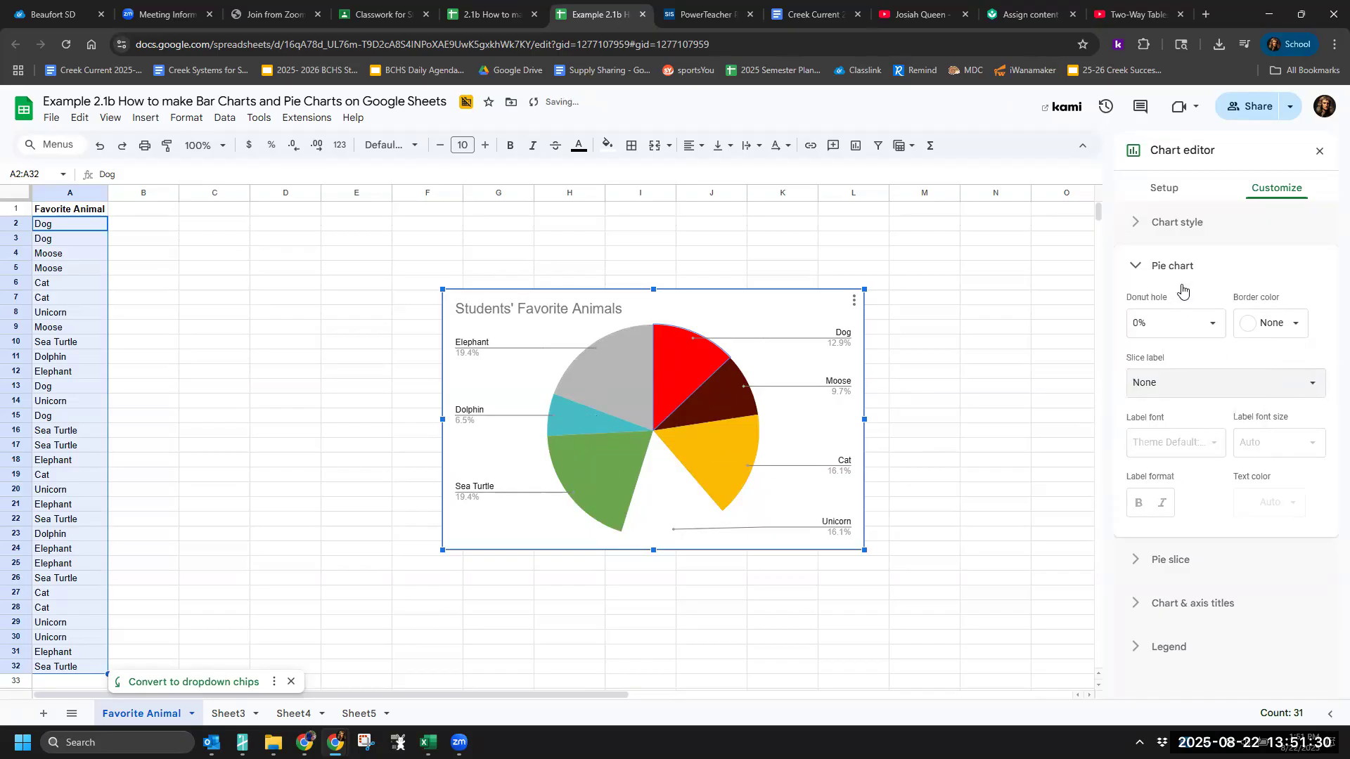
Step: Set the pie chart's outer border color to black and close the chart editor
click(1136, 269)
click(1140, 233)
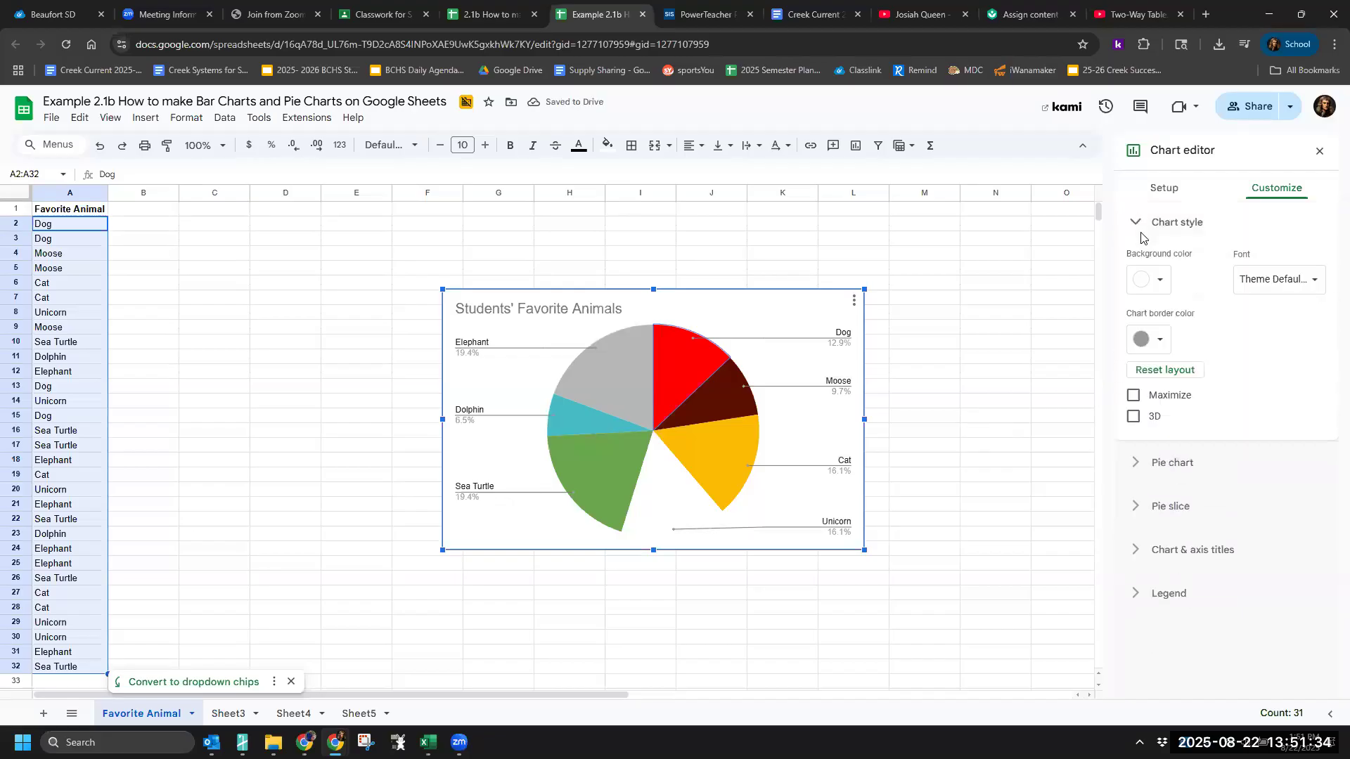
click(1151, 340)
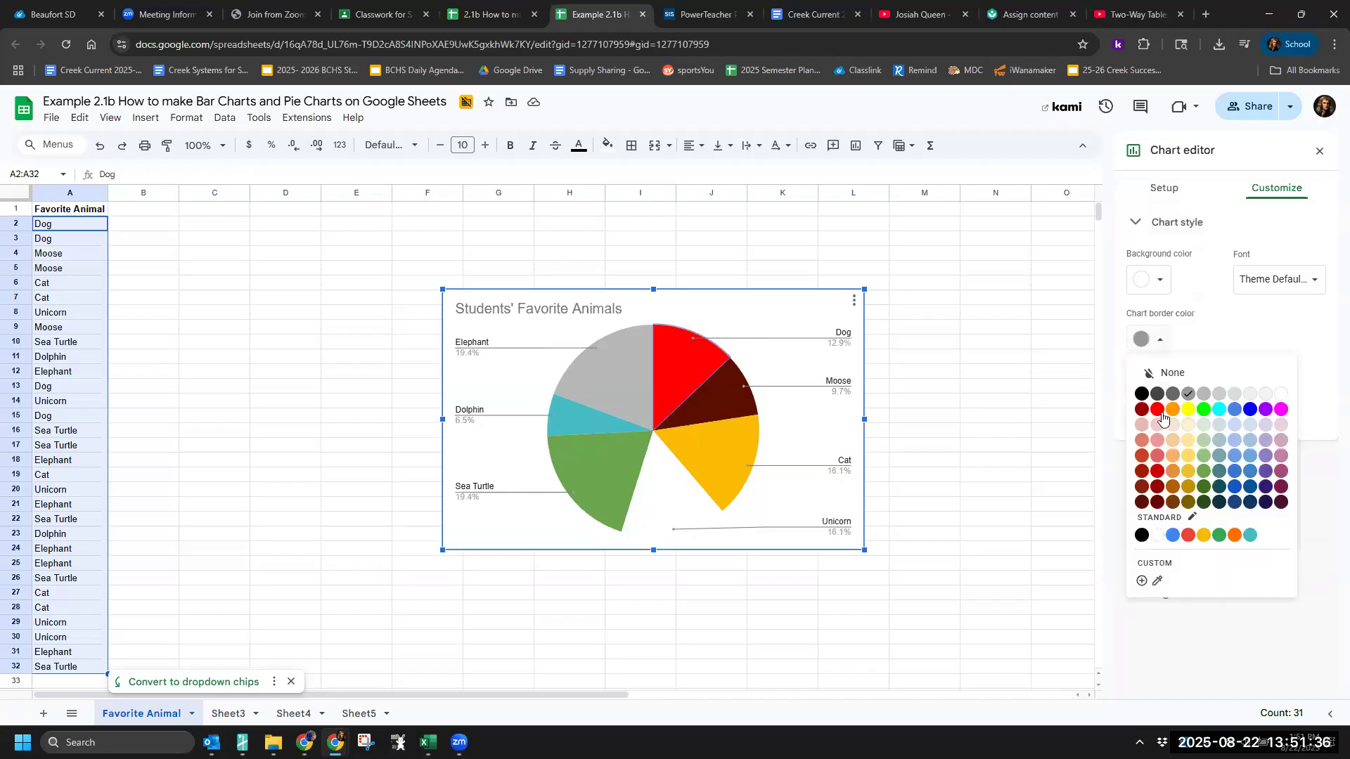
click(1143, 395)
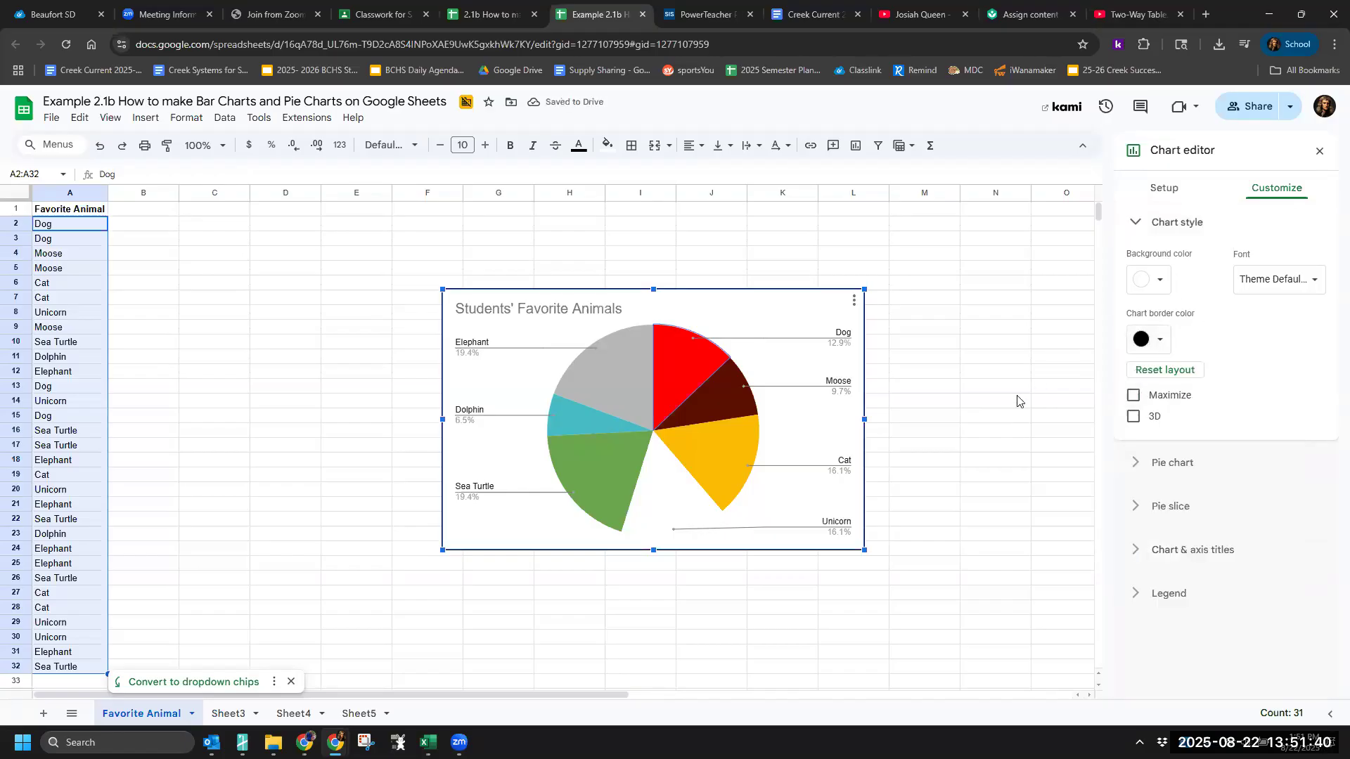
click(995, 401)
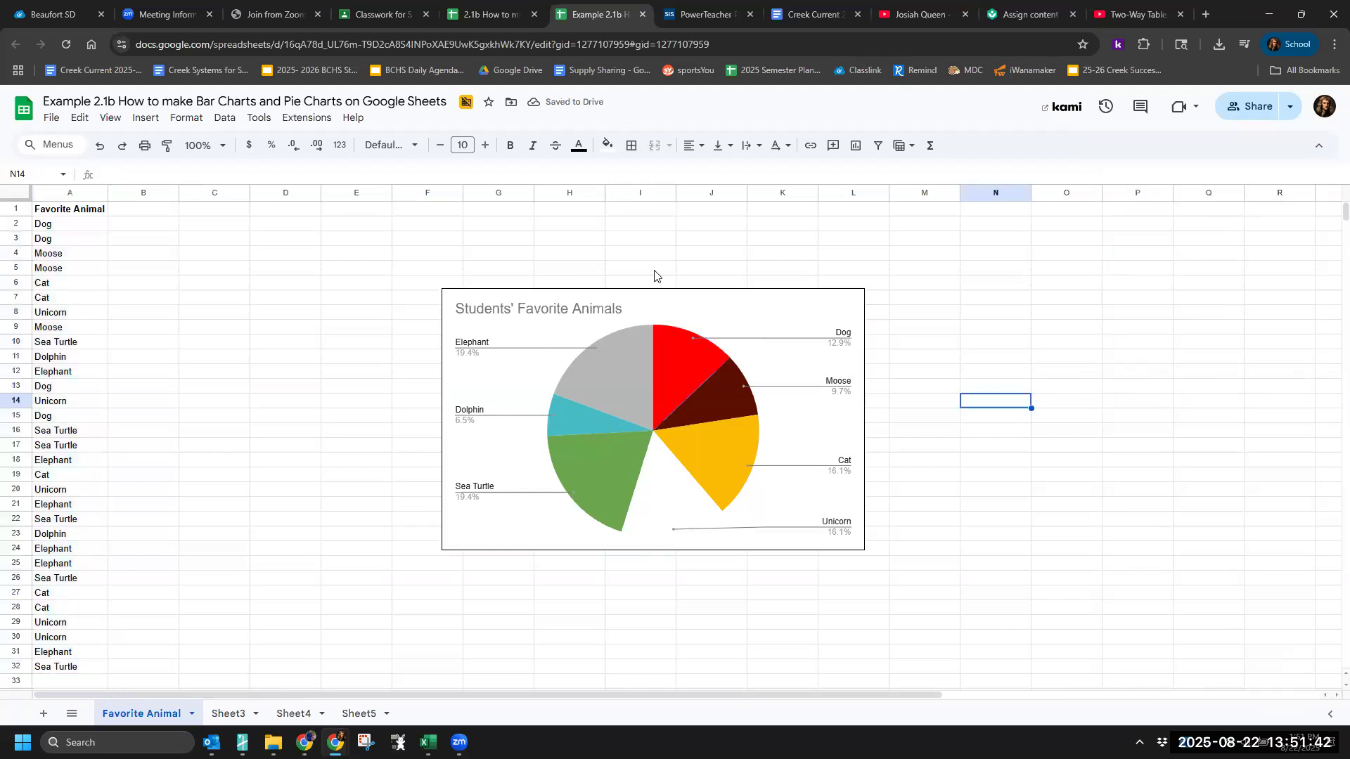
Step: Shrink the pie chart and move it away from the data to around columns L to P, near row 2
click(702, 313)
drag(731, 305, 680, 314)
drag(814, 559, 638, 514)
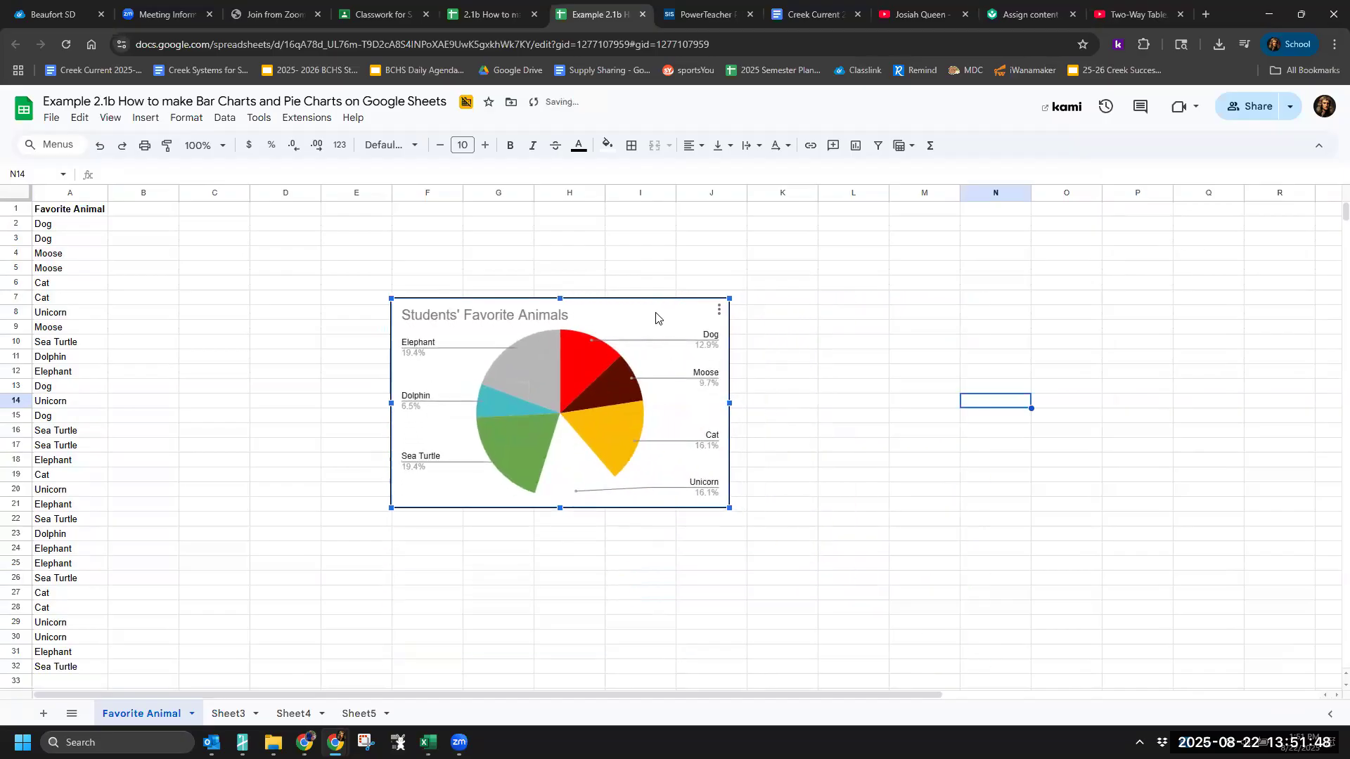
drag(750, 310, 1213, 238)
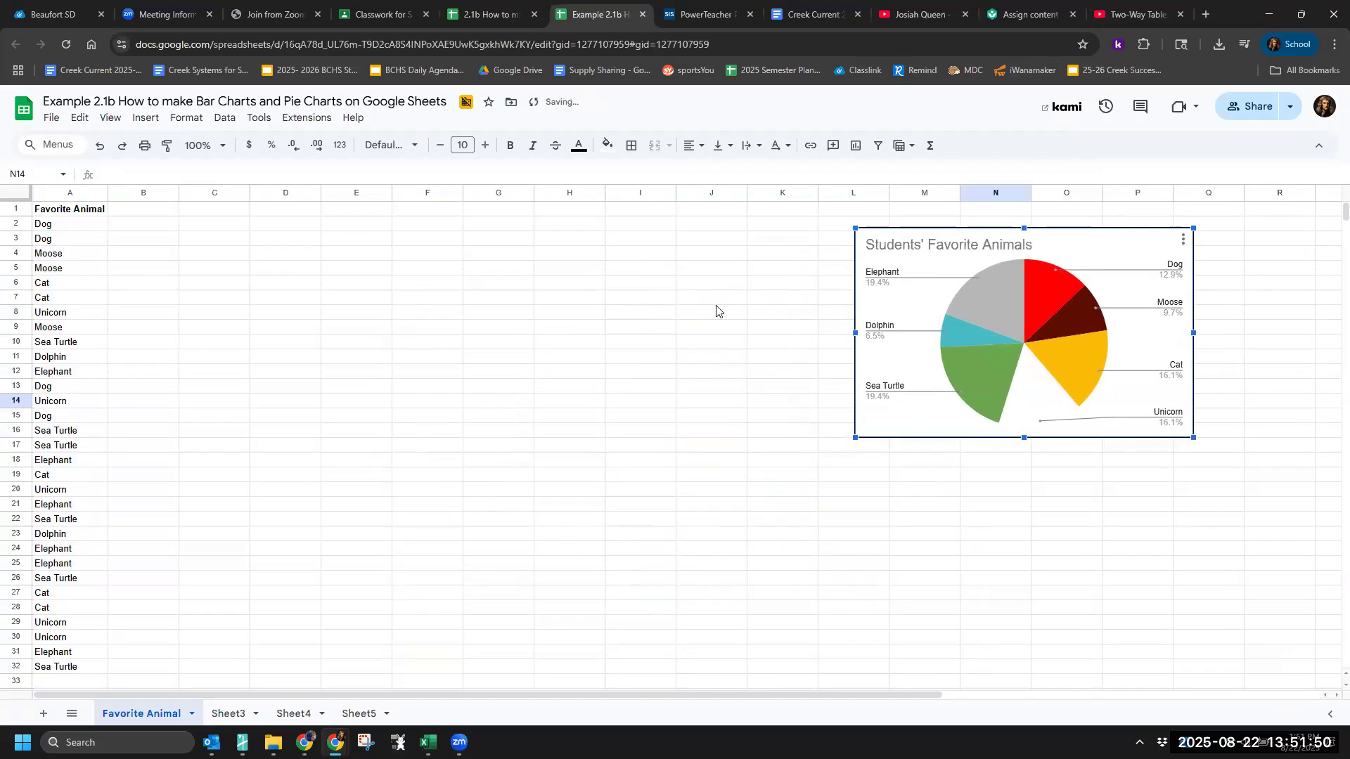
click(715, 305)
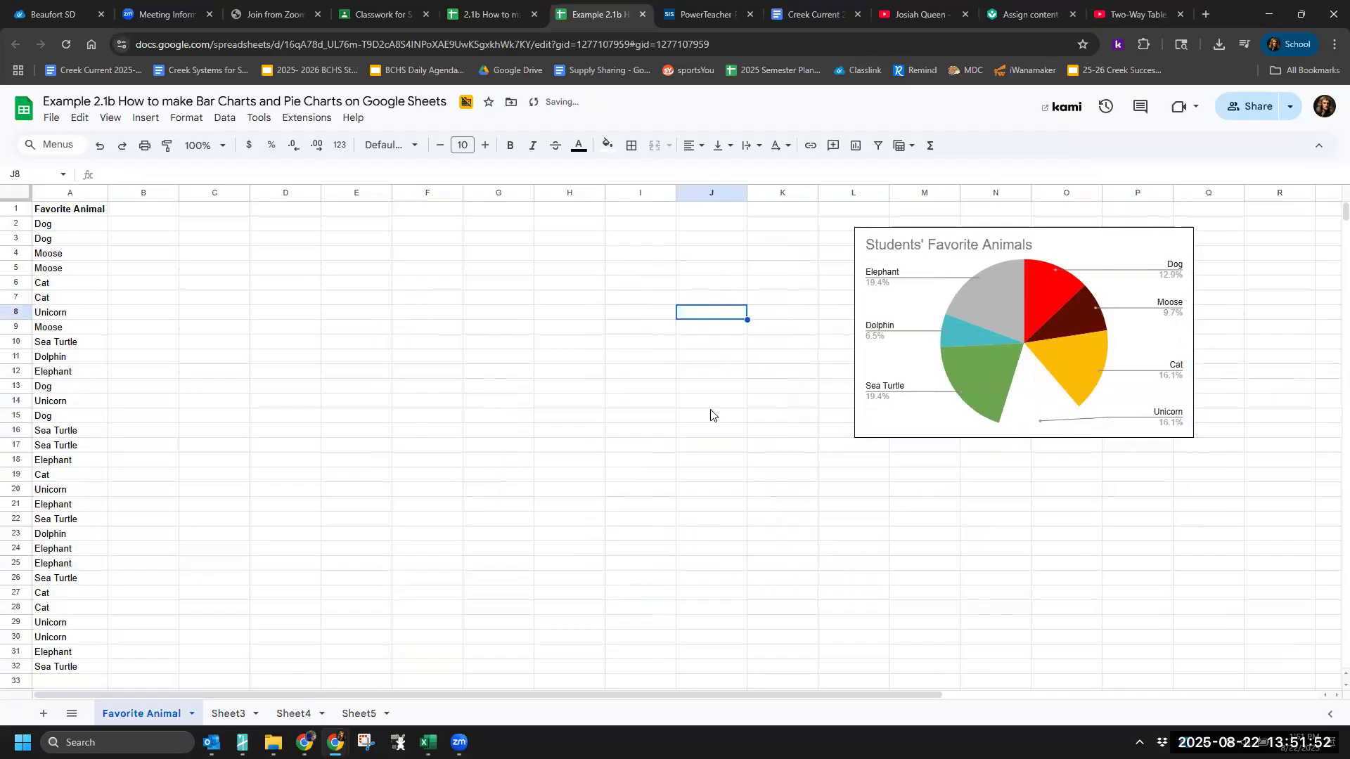
Step: Insert a second chart from the favorite animal data in A2:A32
click(76, 234)
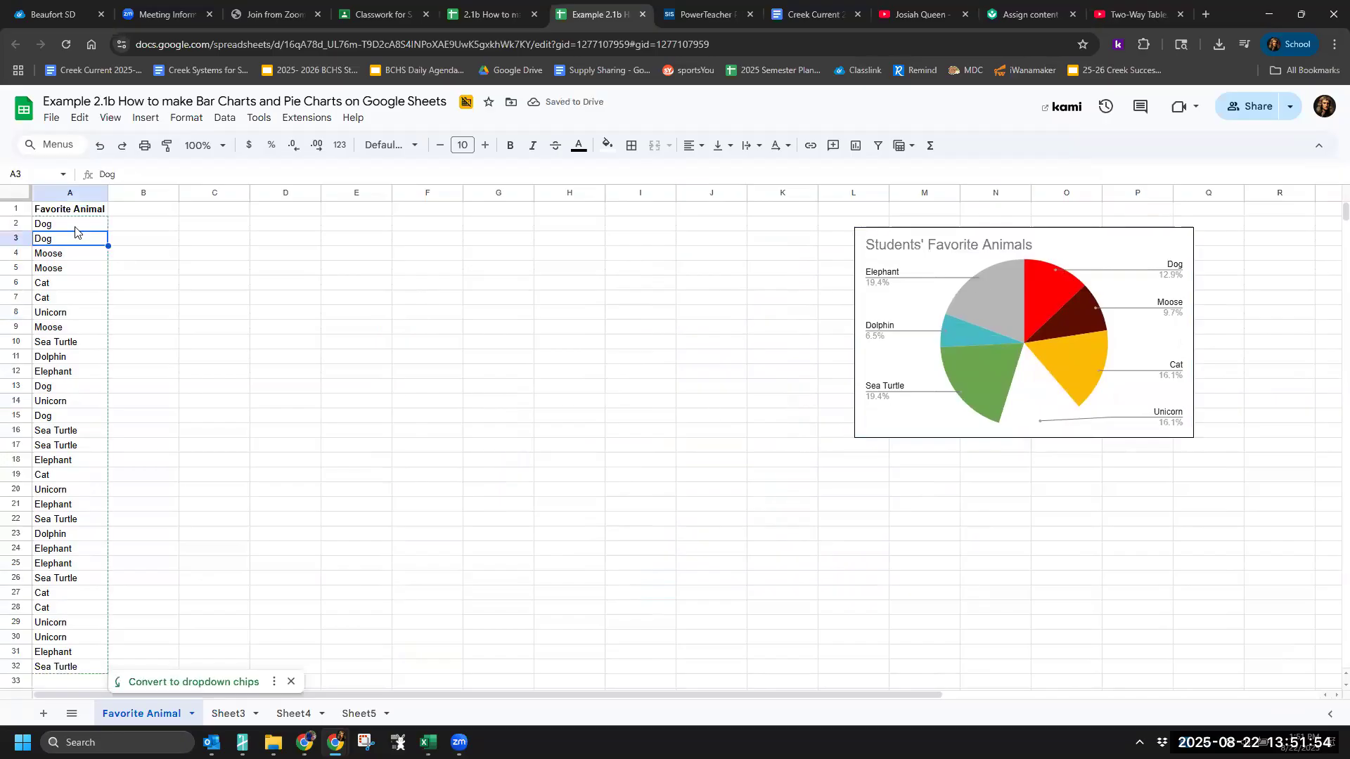
drag(74, 229, 80, 669)
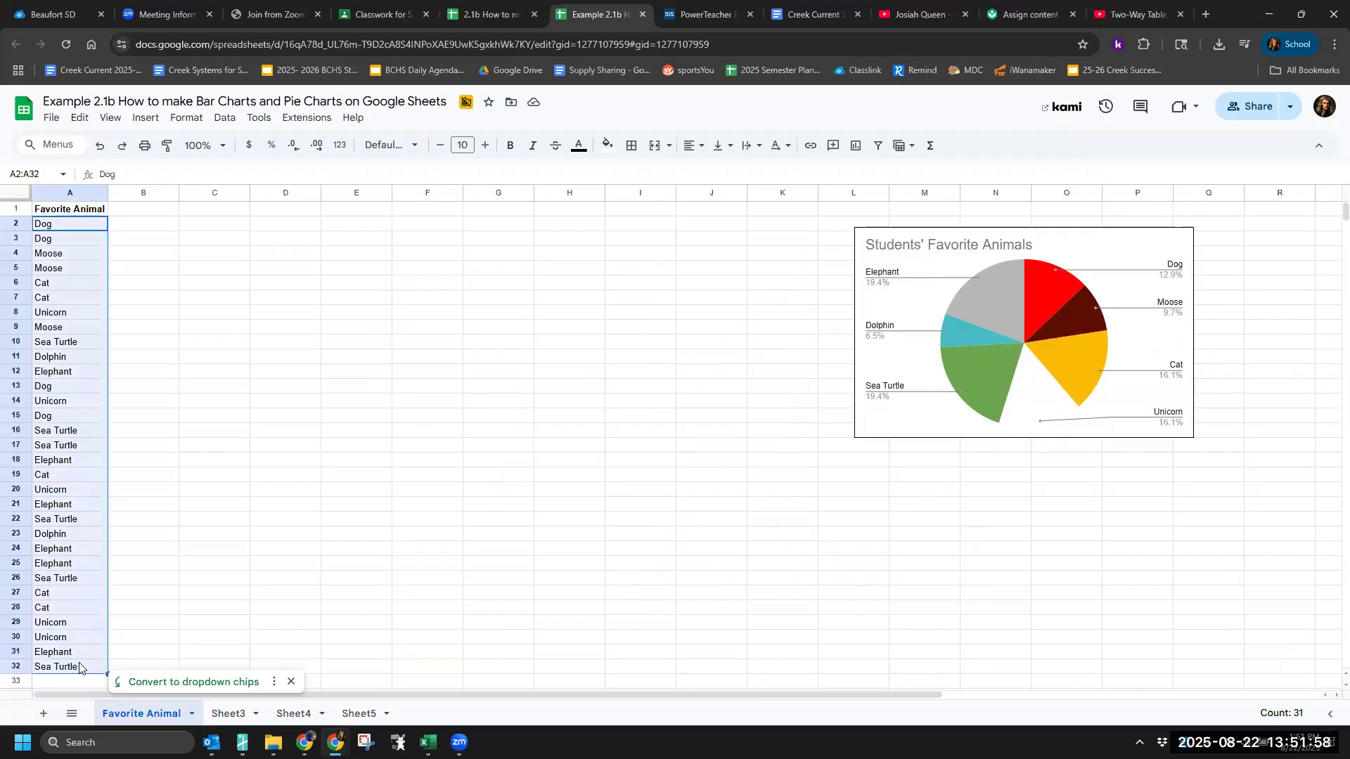
click(154, 125)
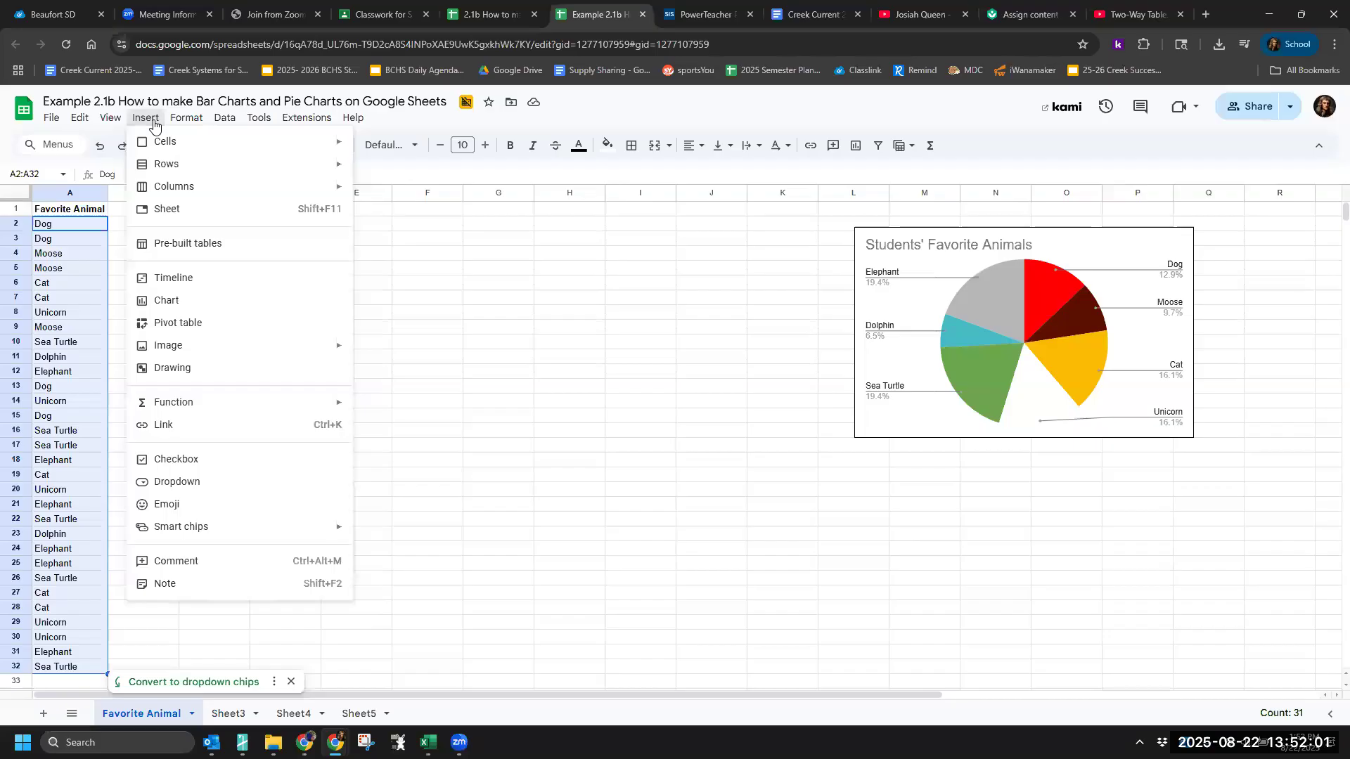
click(185, 304)
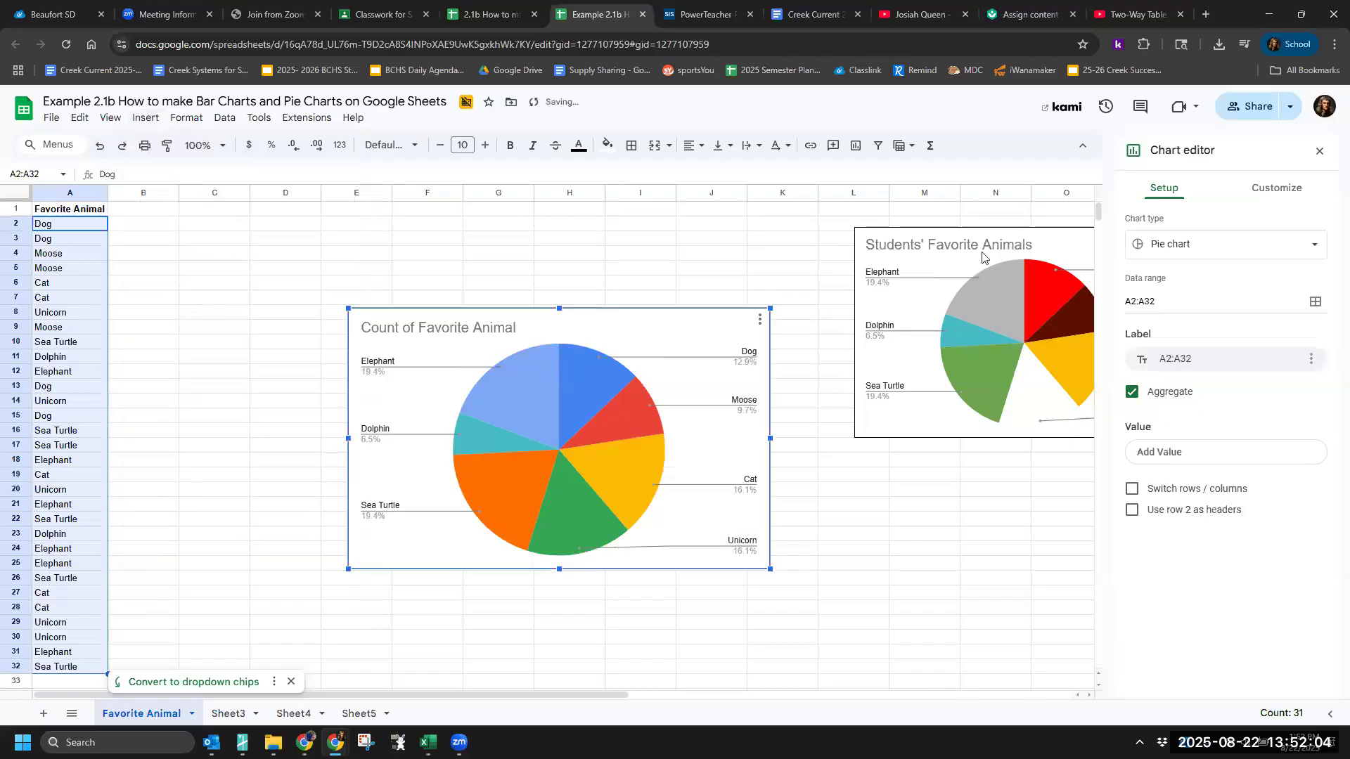
Step: Change the new chart to a column chart and move it closer to the data, starting near column D
click(1189, 244)
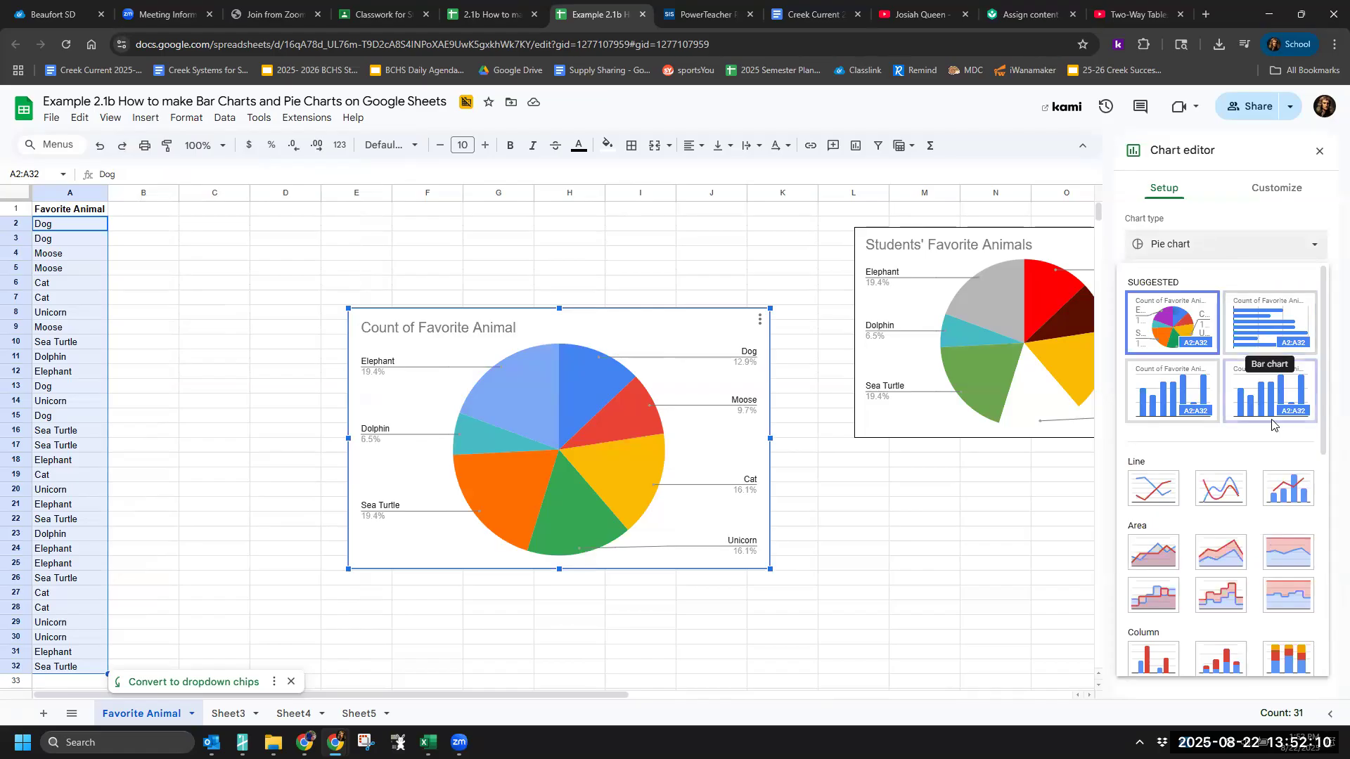
click(1150, 395)
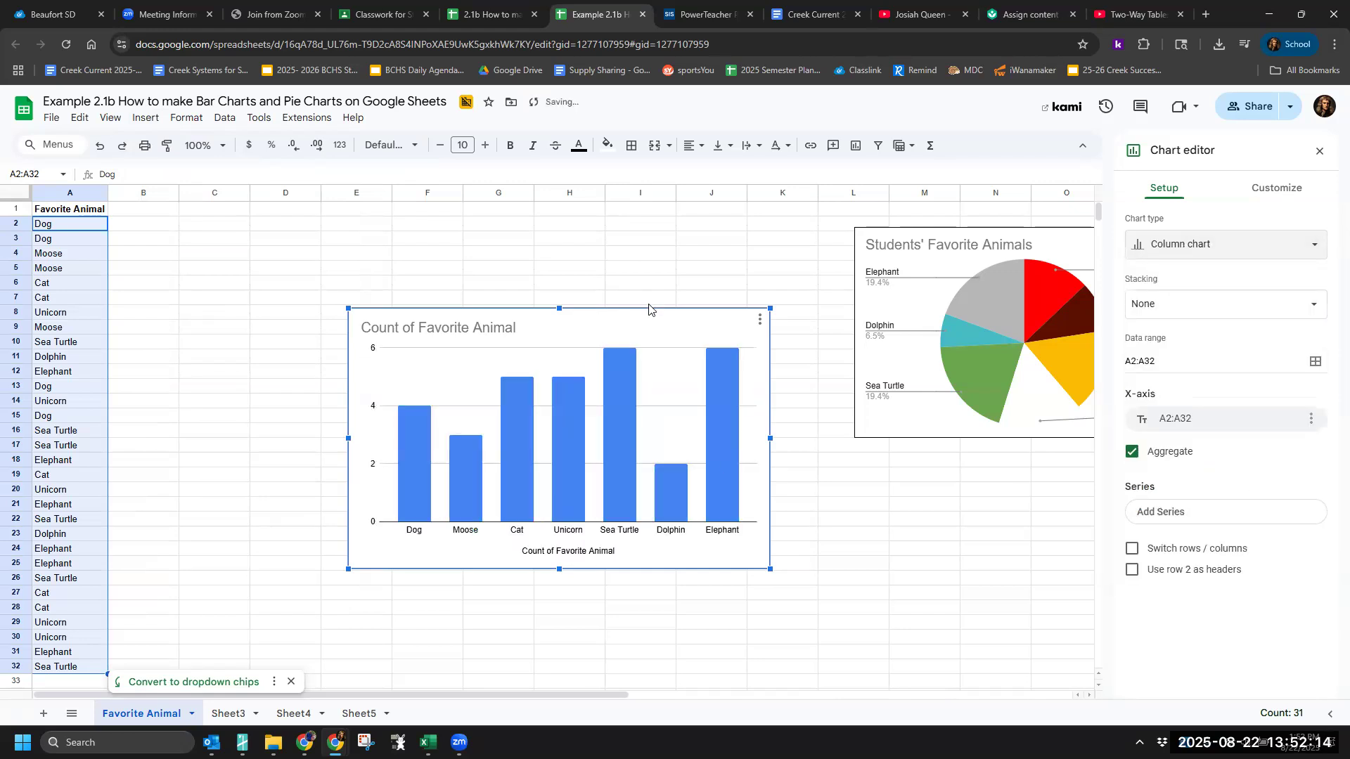
drag(648, 310, 558, 262)
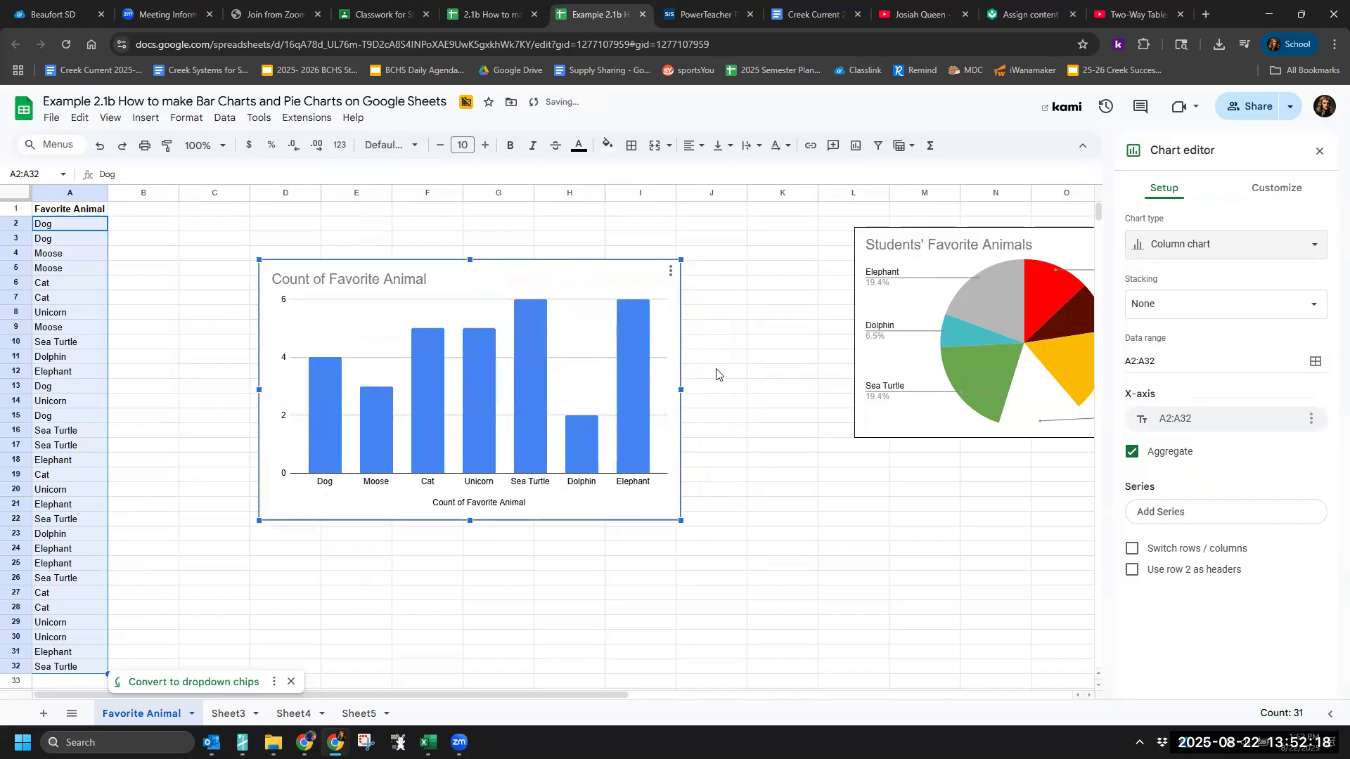
Step: Copy the title text "Students' Favorite Animals" from the pie chart
click(925, 247)
click(925, 246)
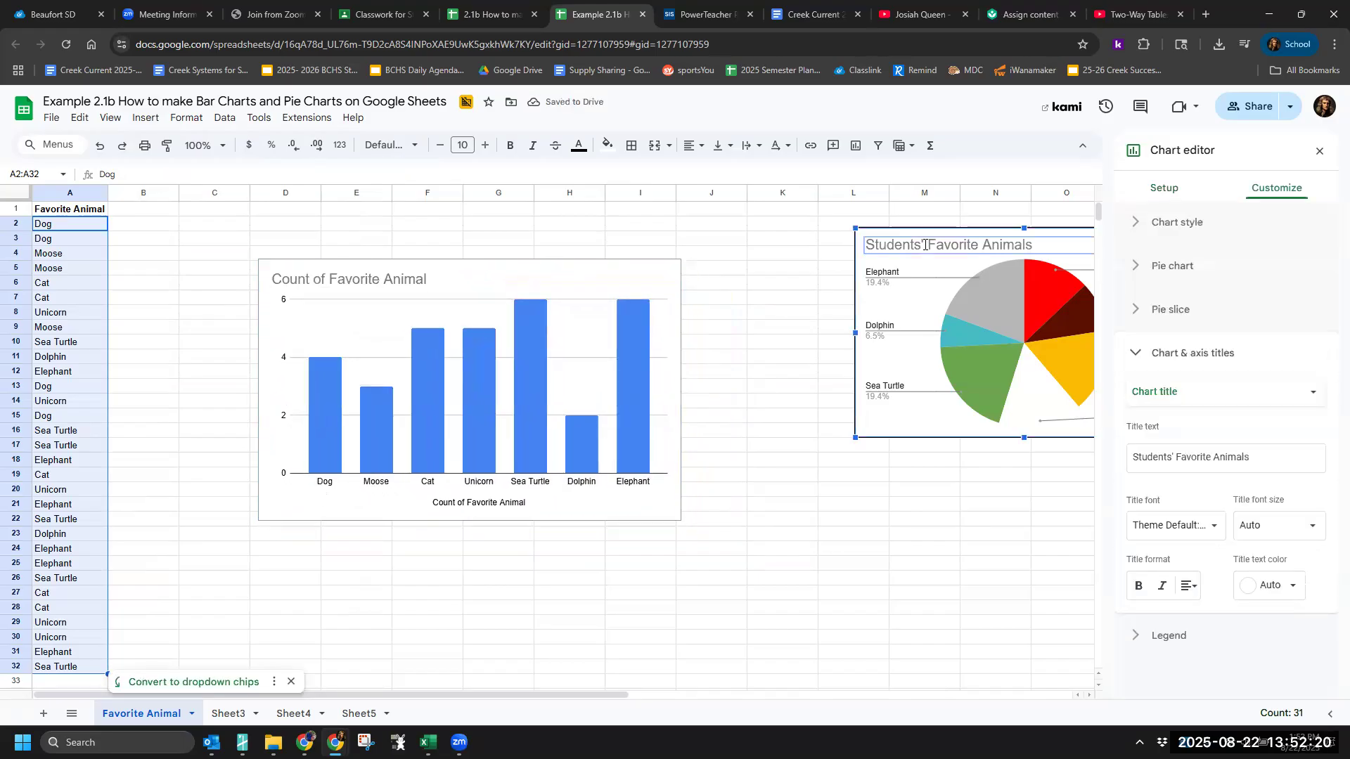
click(925, 246)
key(ctrl+c)
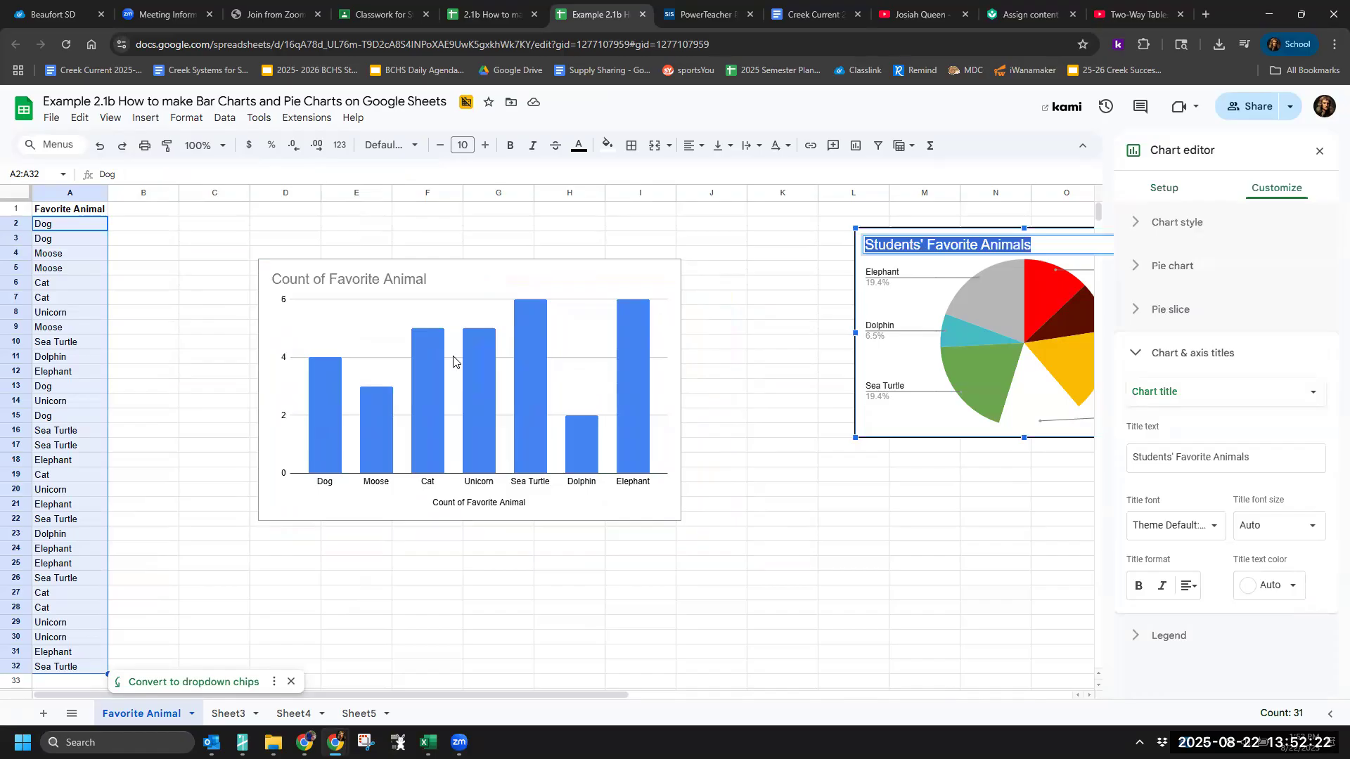
Step: Paste the copied text "Students' Favorite Animals" over both the column chart's title and its horizontal axis title
click(340, 279)
double_click(336, 278)
key(ctrl+v)
click(469, 503)
double_click(469, 503)
key(ctrl+v)
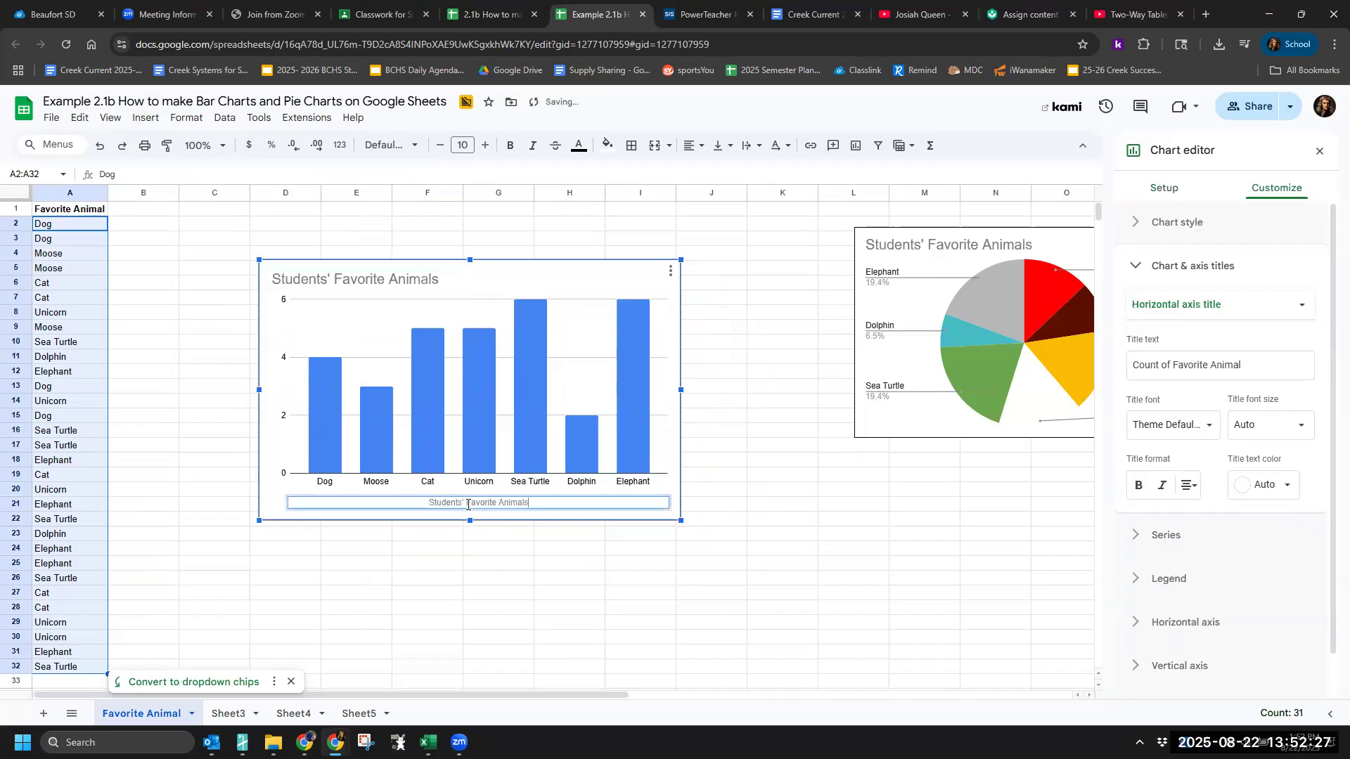
click(711, 622)
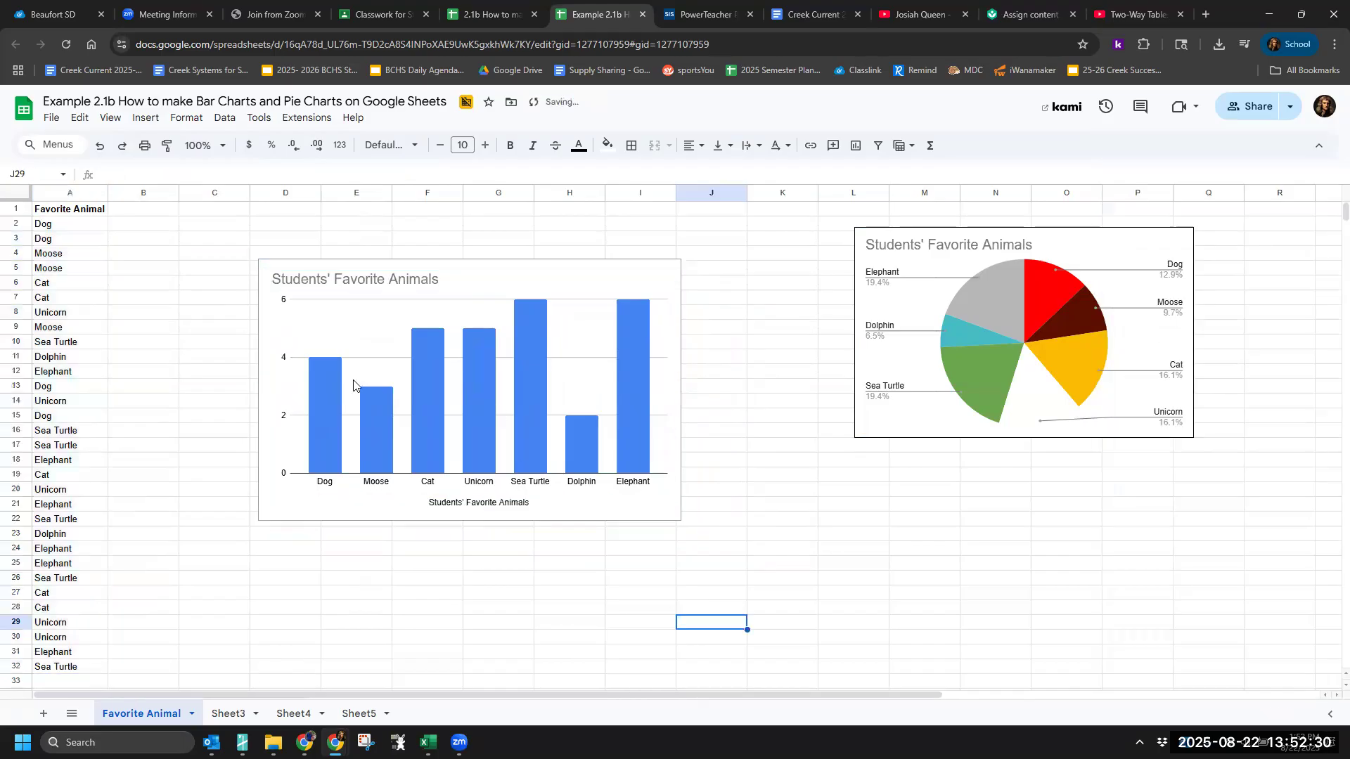
Step: Set the fill color of the column chart's entire Column 1 series to red
click(327, 416)
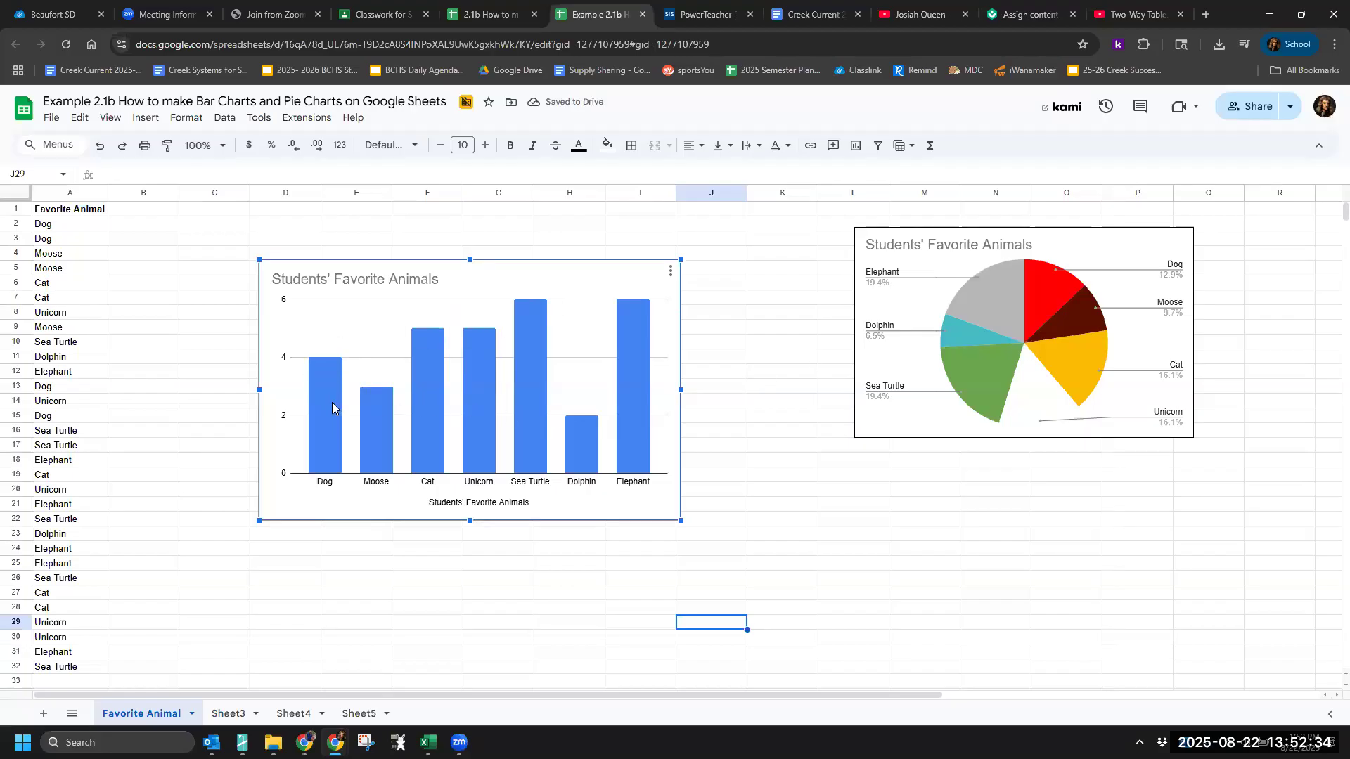
double_click(650, 416)
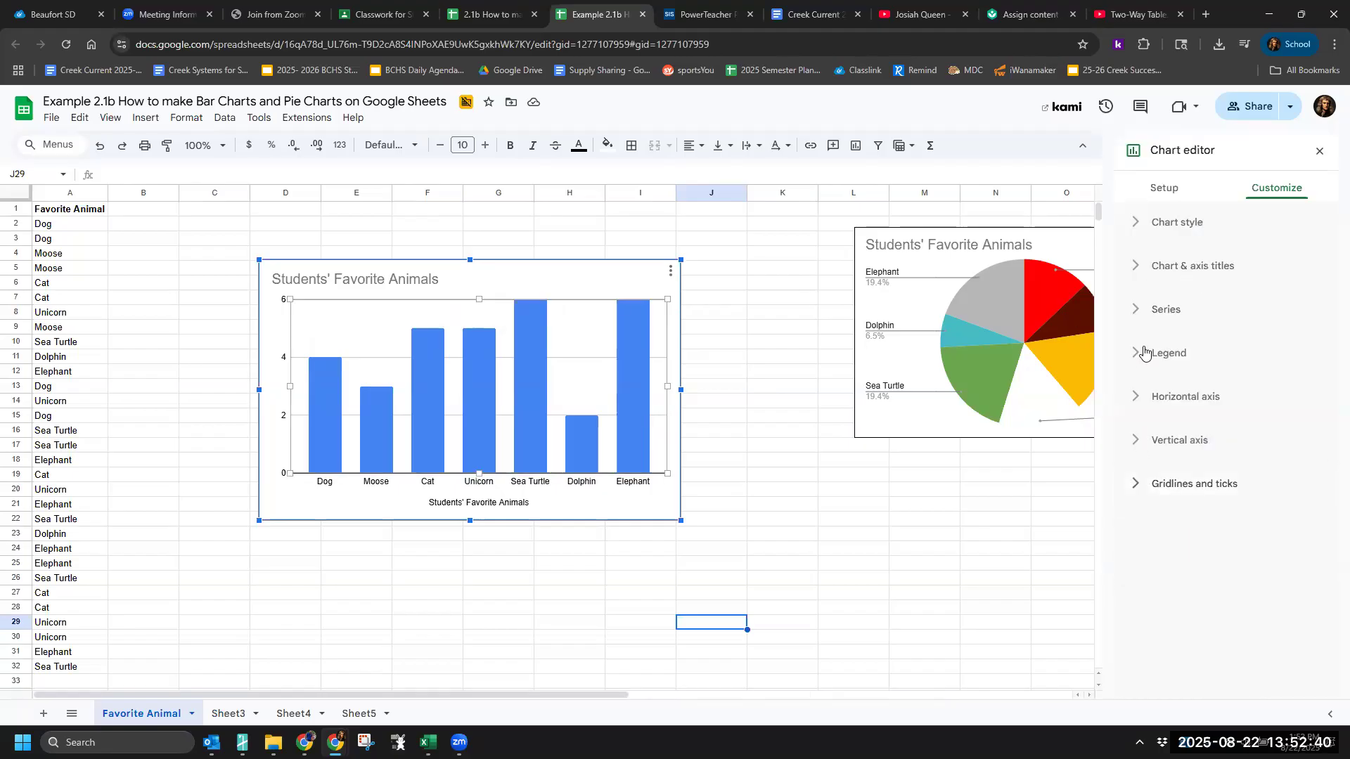
click(1139, 268)
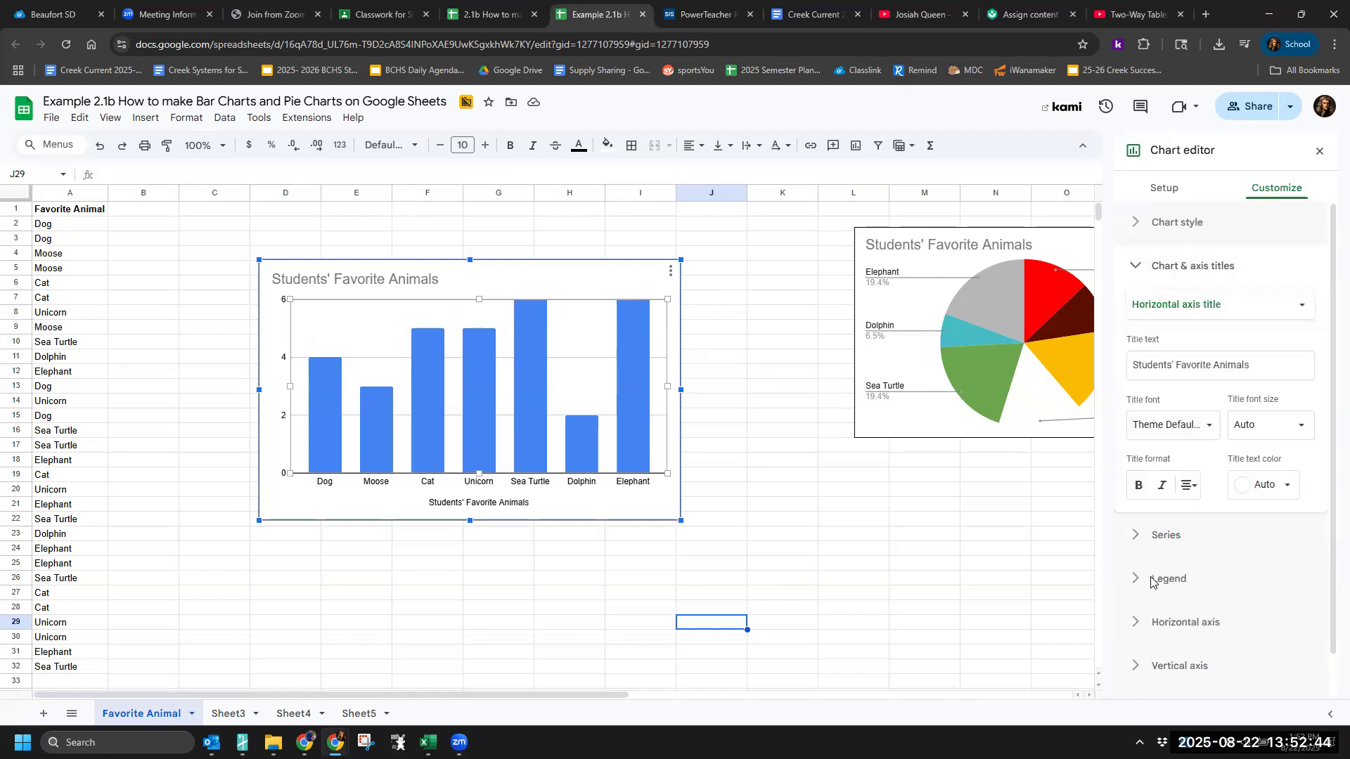
click(1134, 540)
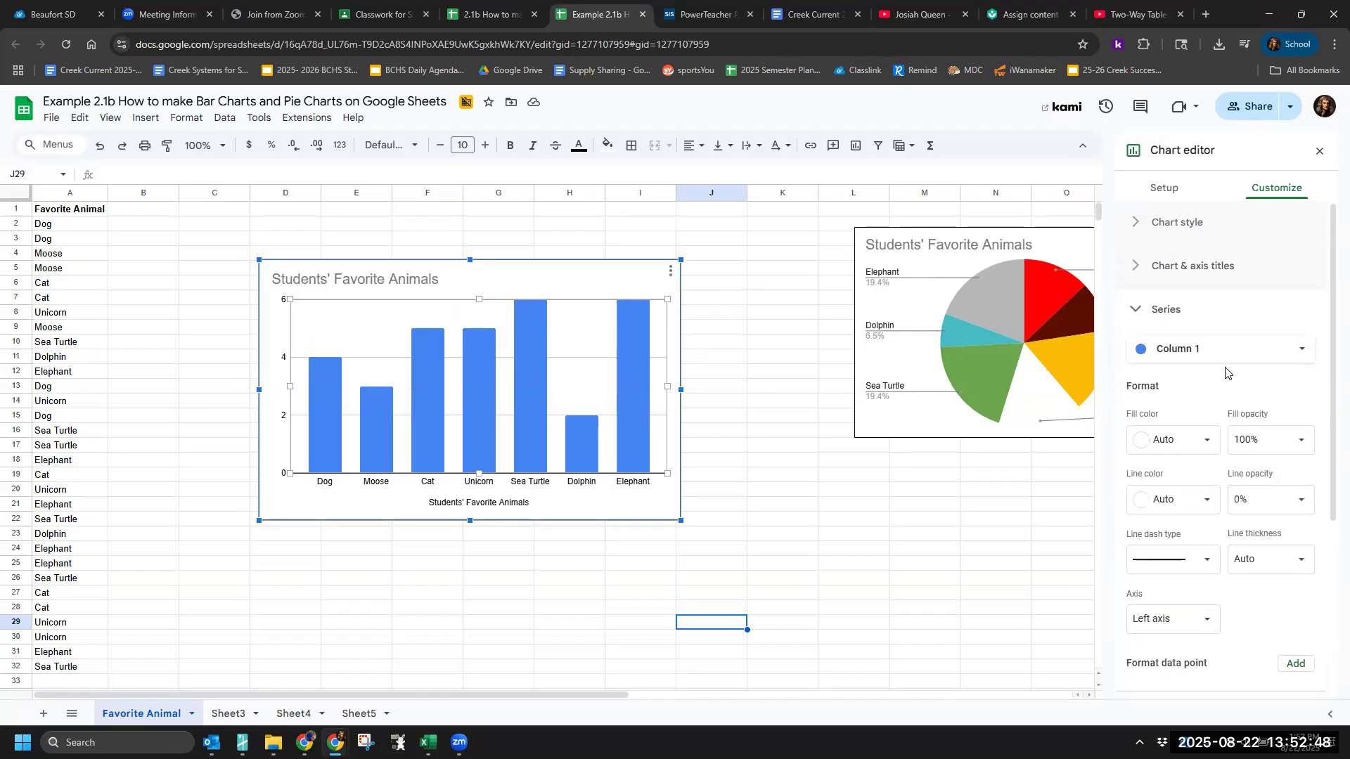
click(1248, 353)
click(1249, 352)
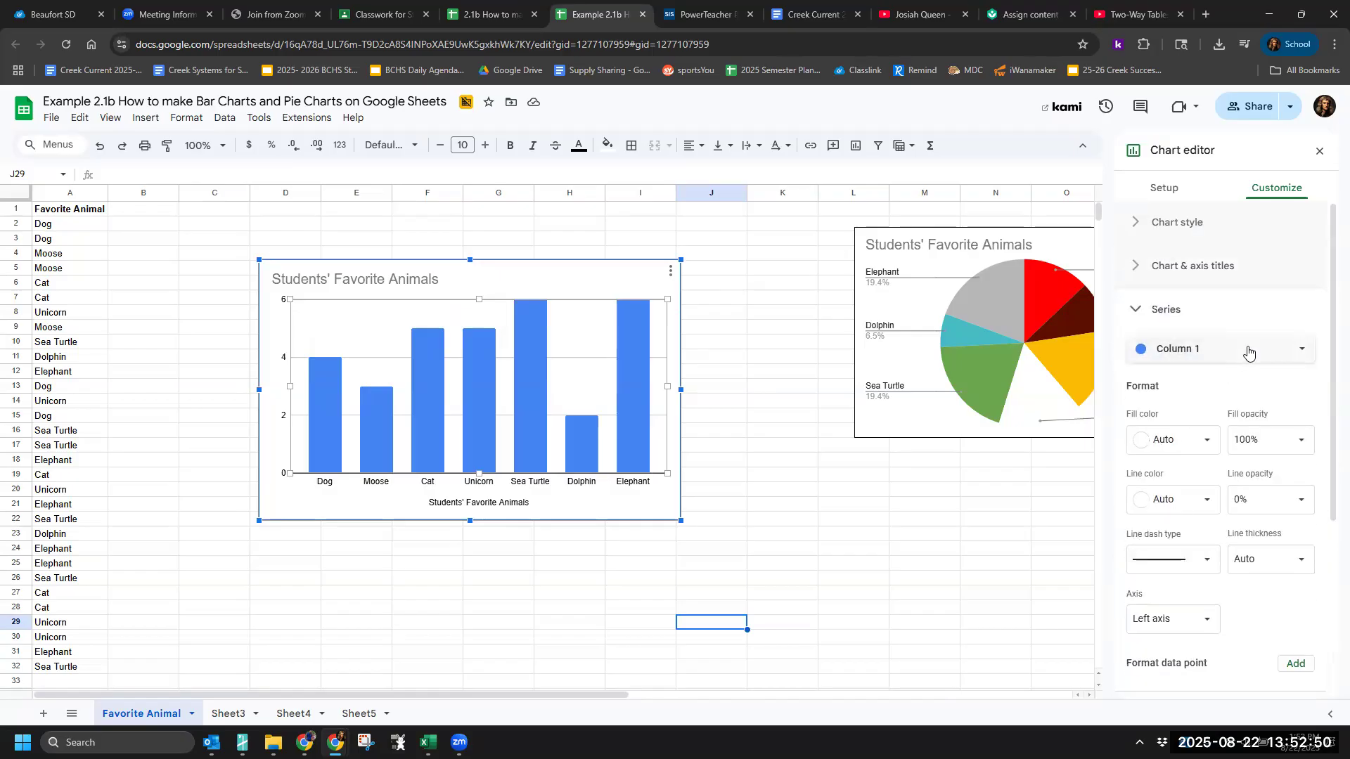
scroll(1224, 385, down, 3)
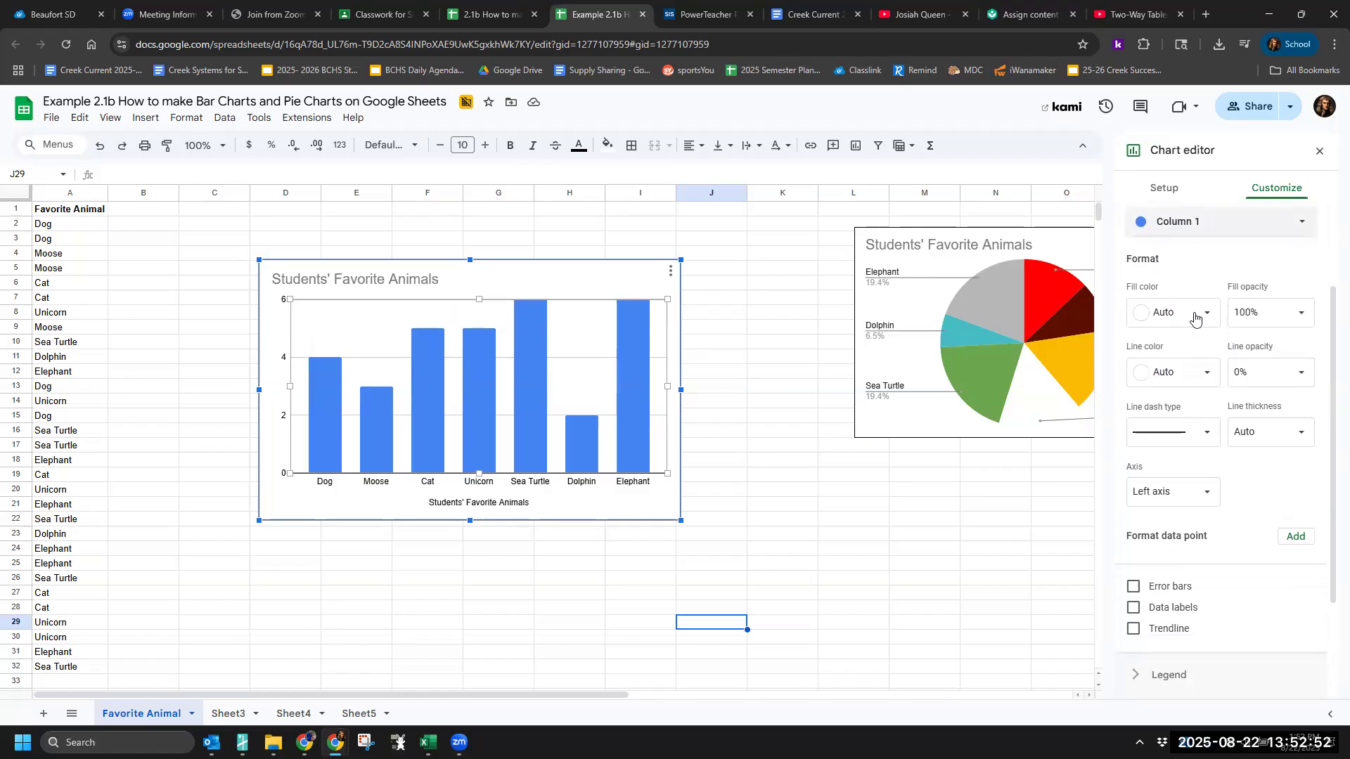
click(1194, 318)
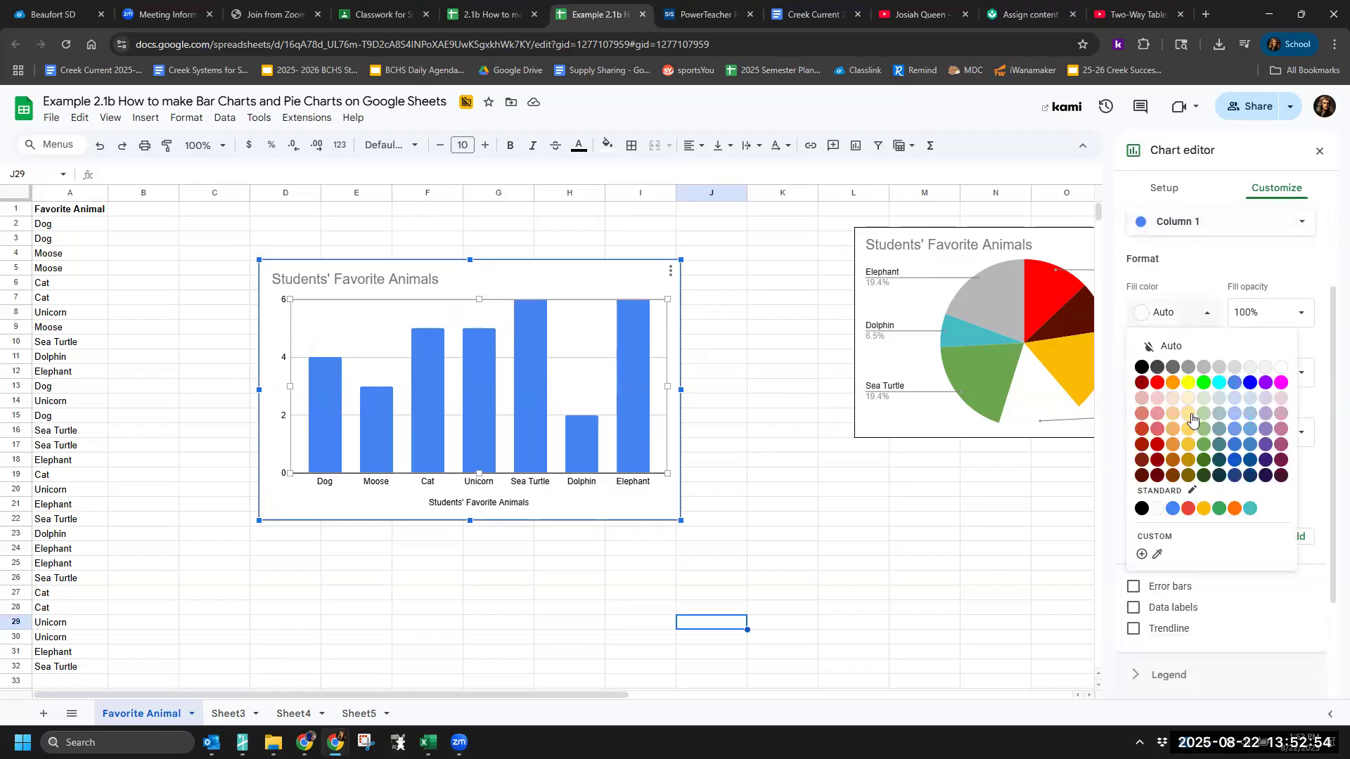
click(1158, 383)
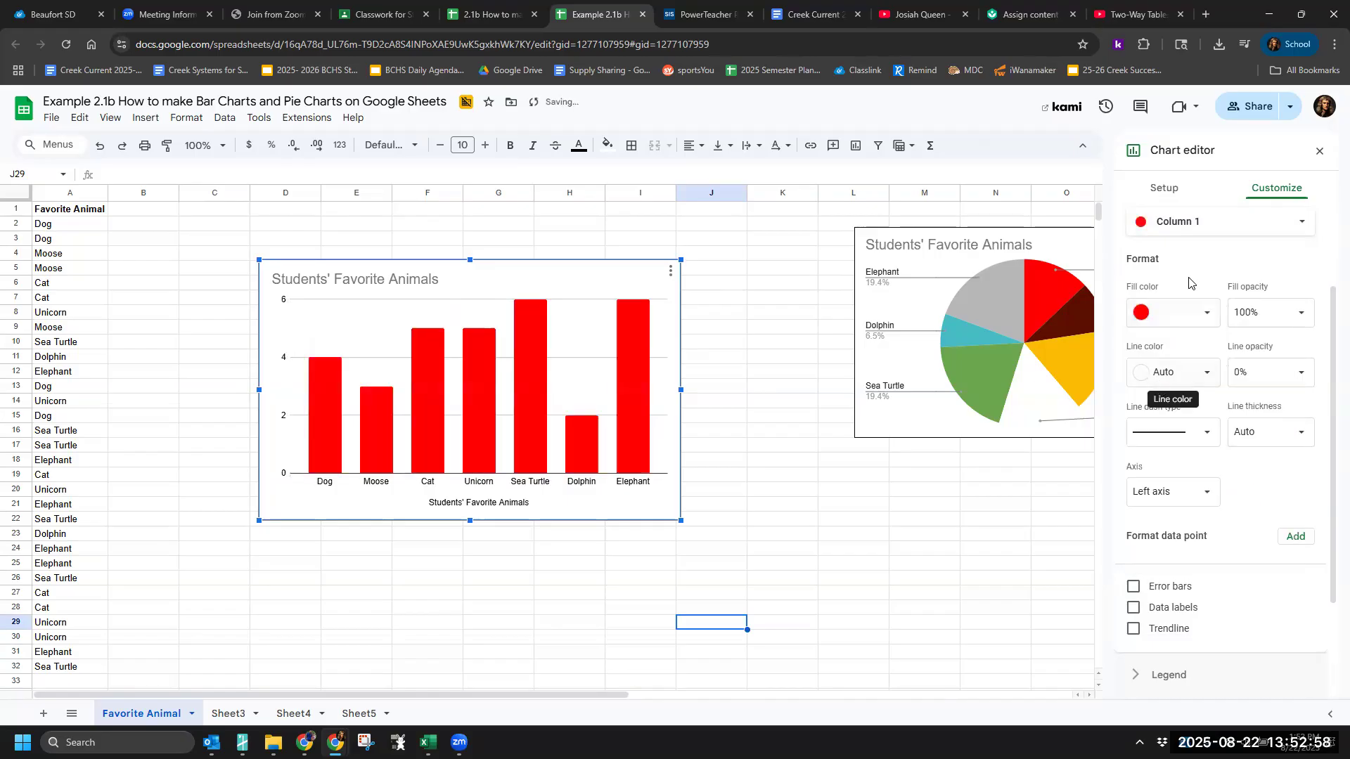
Step: Reset the Column 1 series fill color to Auto
click(1209, 220)
click(1204, 304)
click(1206, 312)
click(1169, 351)
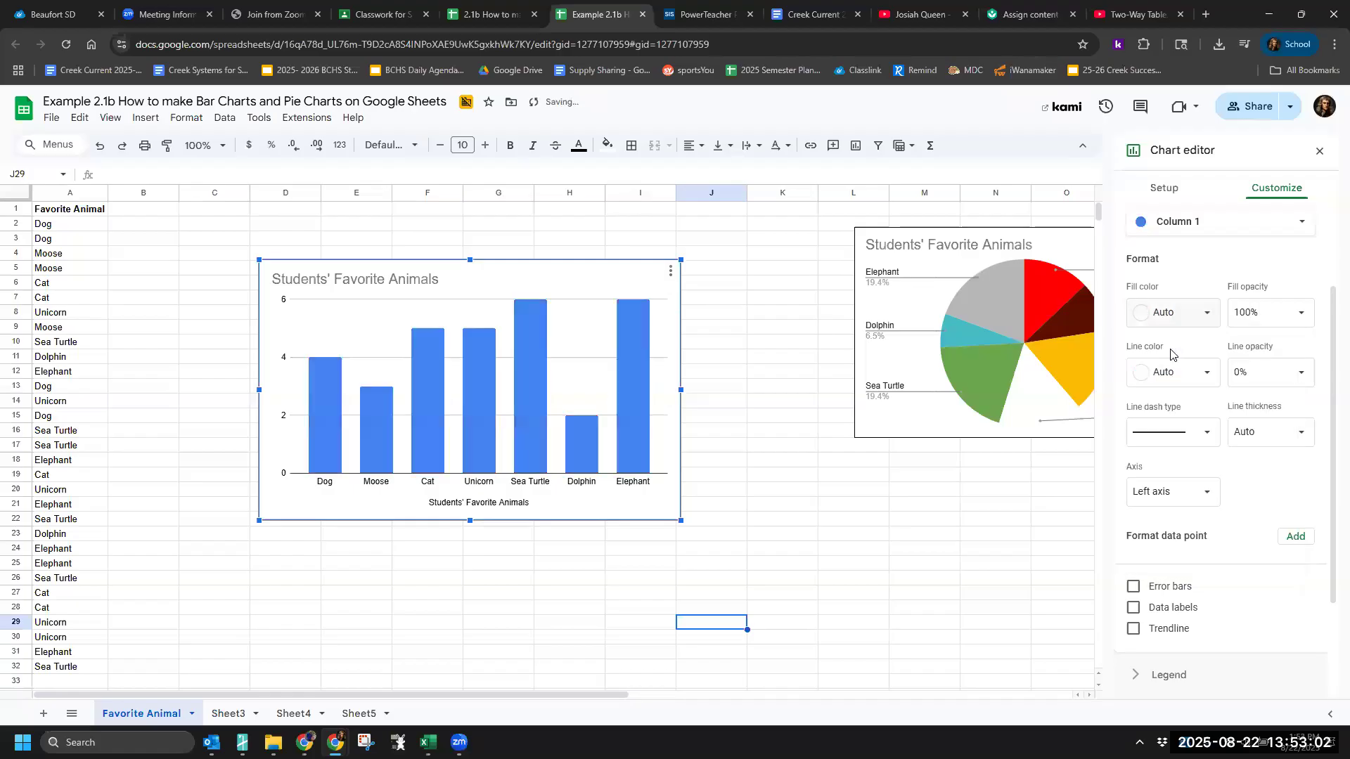
scroll(1169, 366, down, 2)
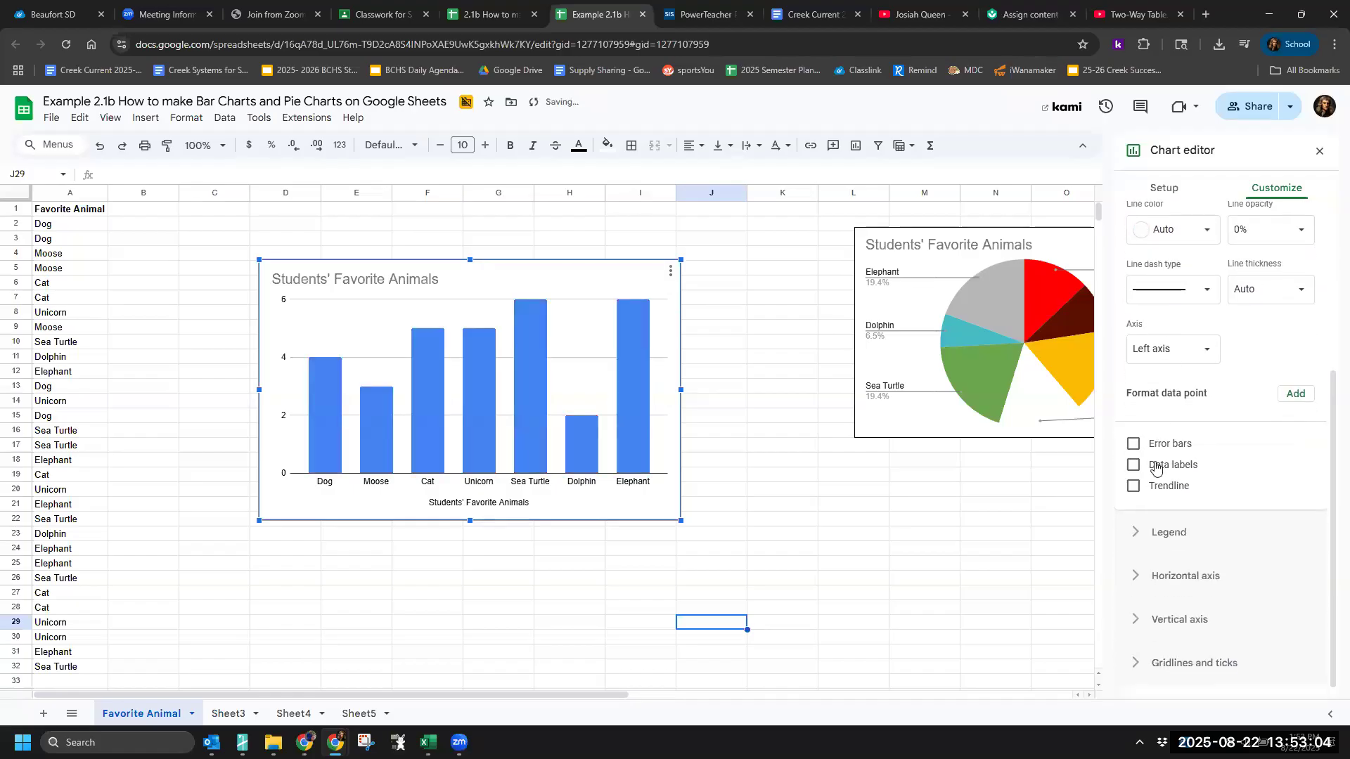
click(1159, 534)
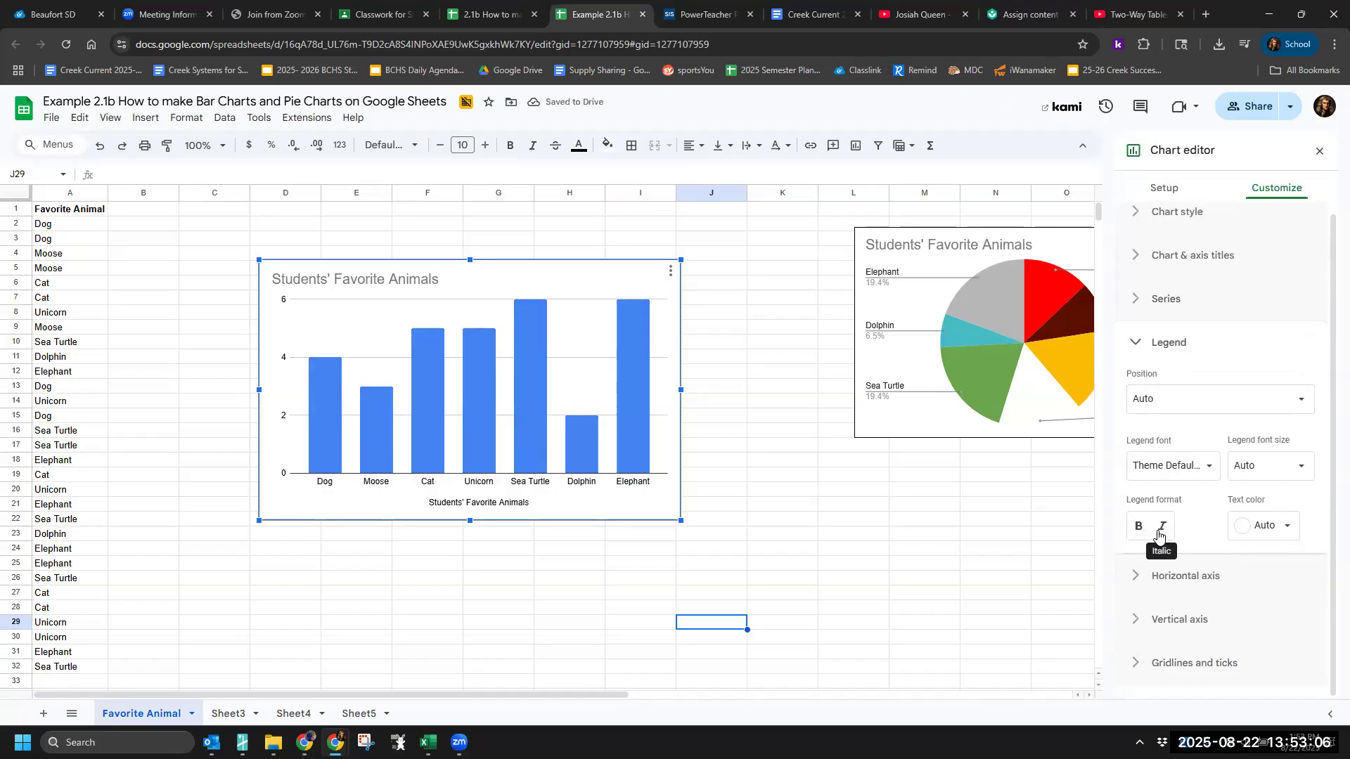
click(1161, 575)
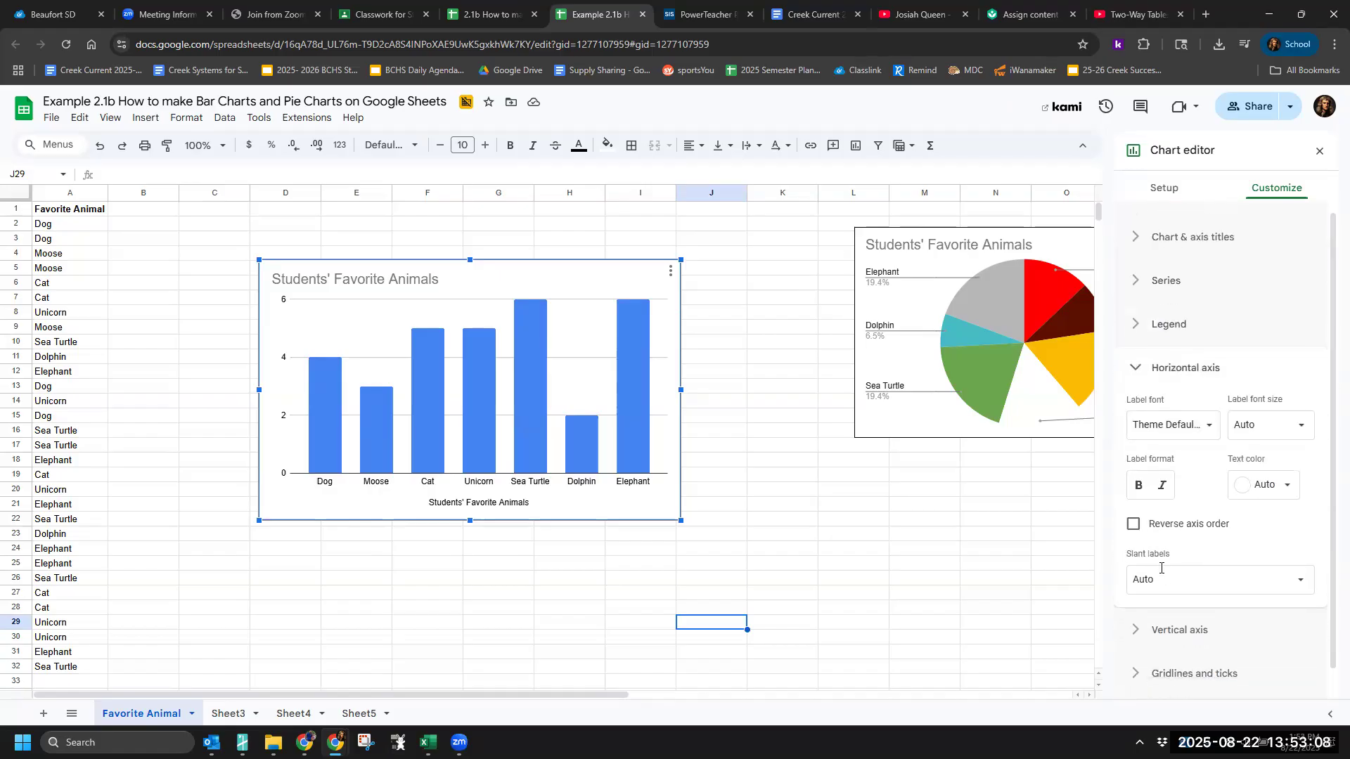
click(1160, 623)
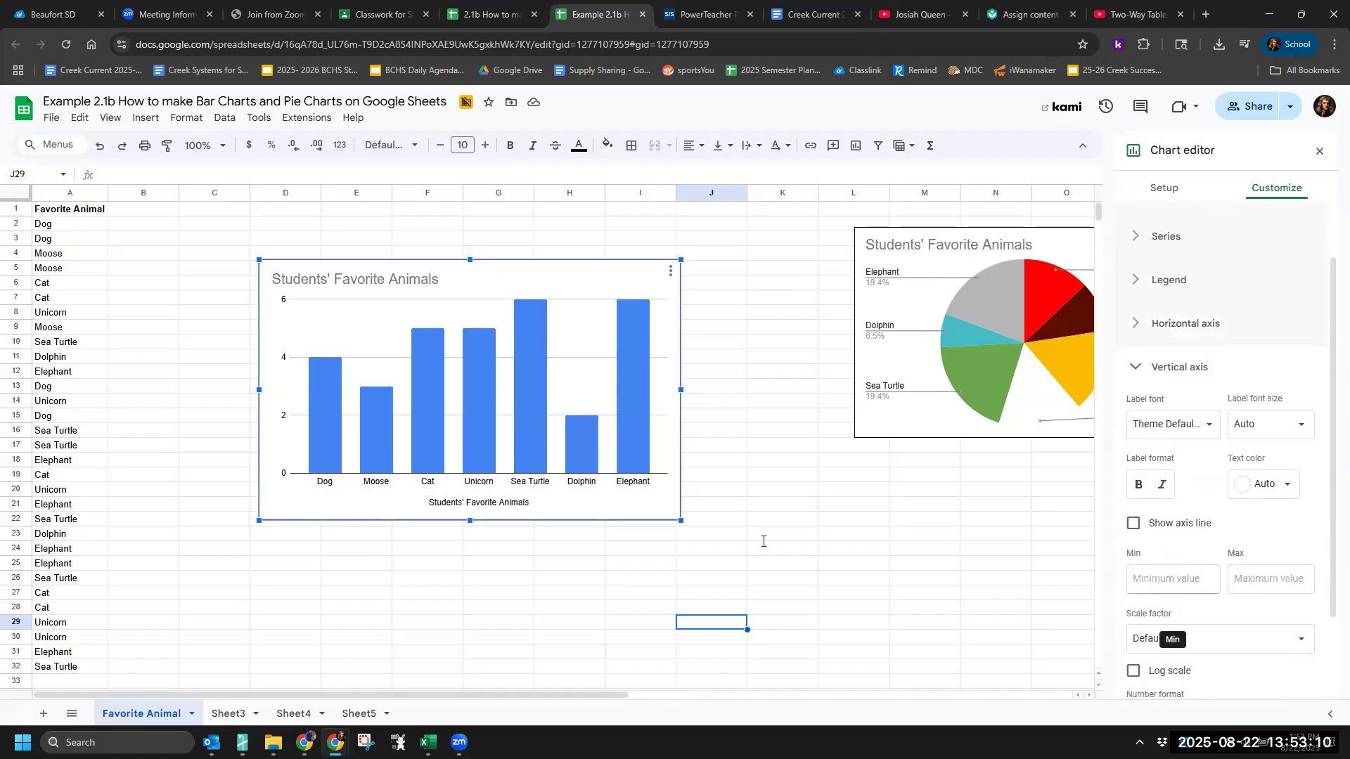
Step: Fill only the Dog column with red to match its pie slice
click(321, 448)
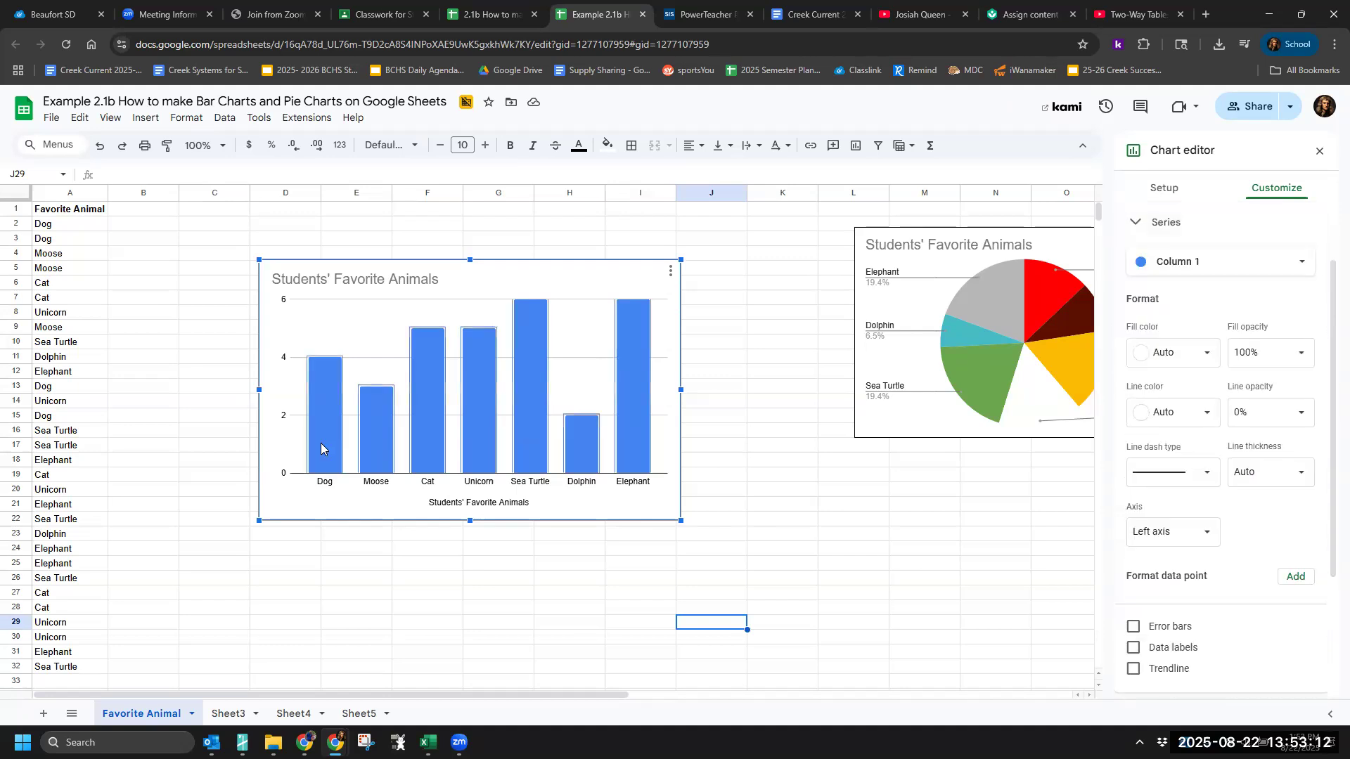
right_click(321, 448)
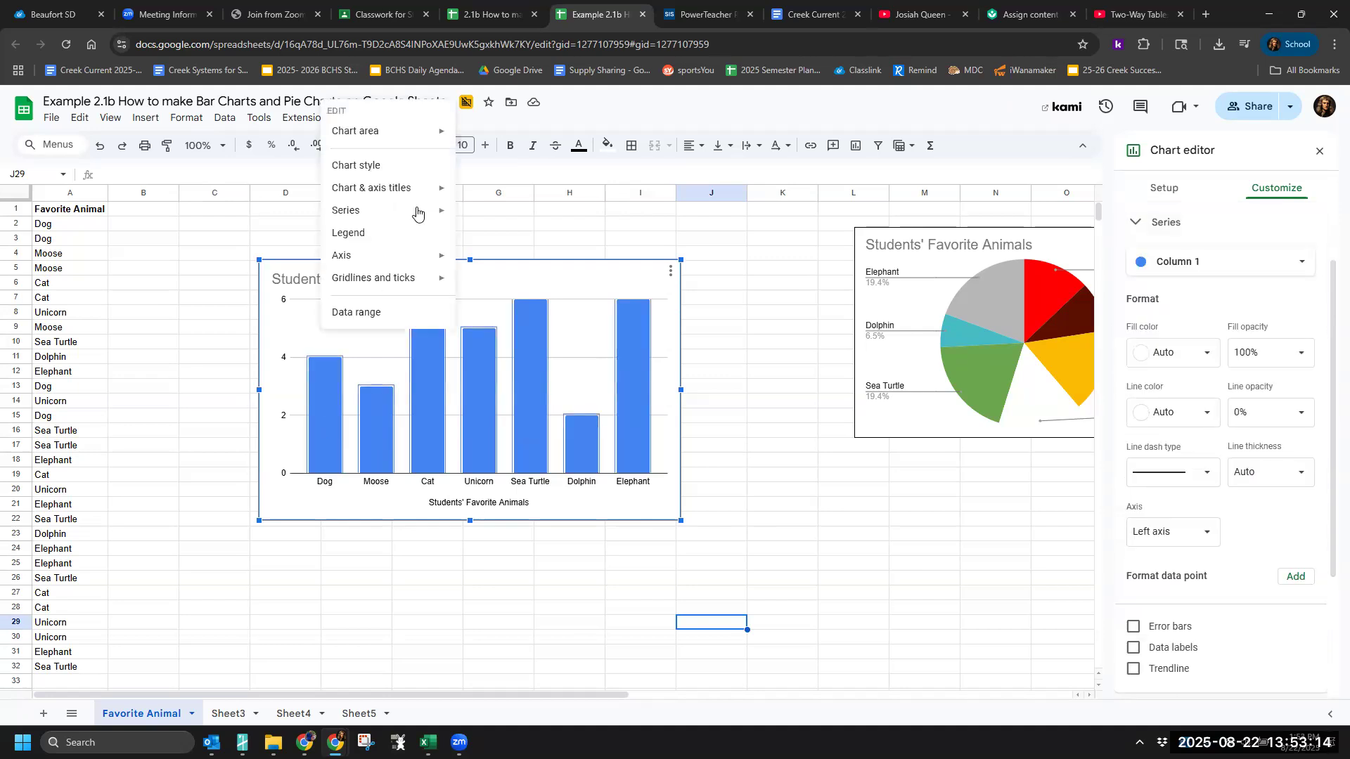
click(323, 400)
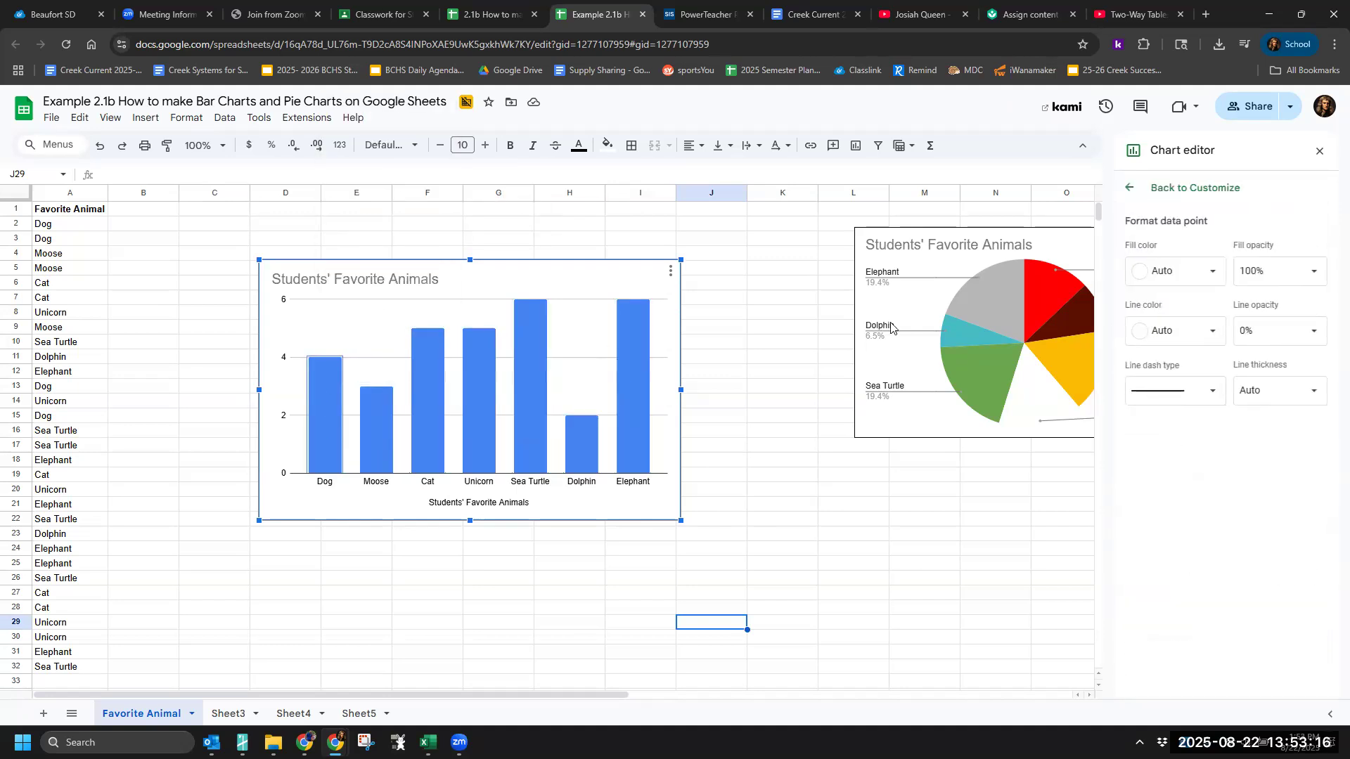
click(1212, 271)
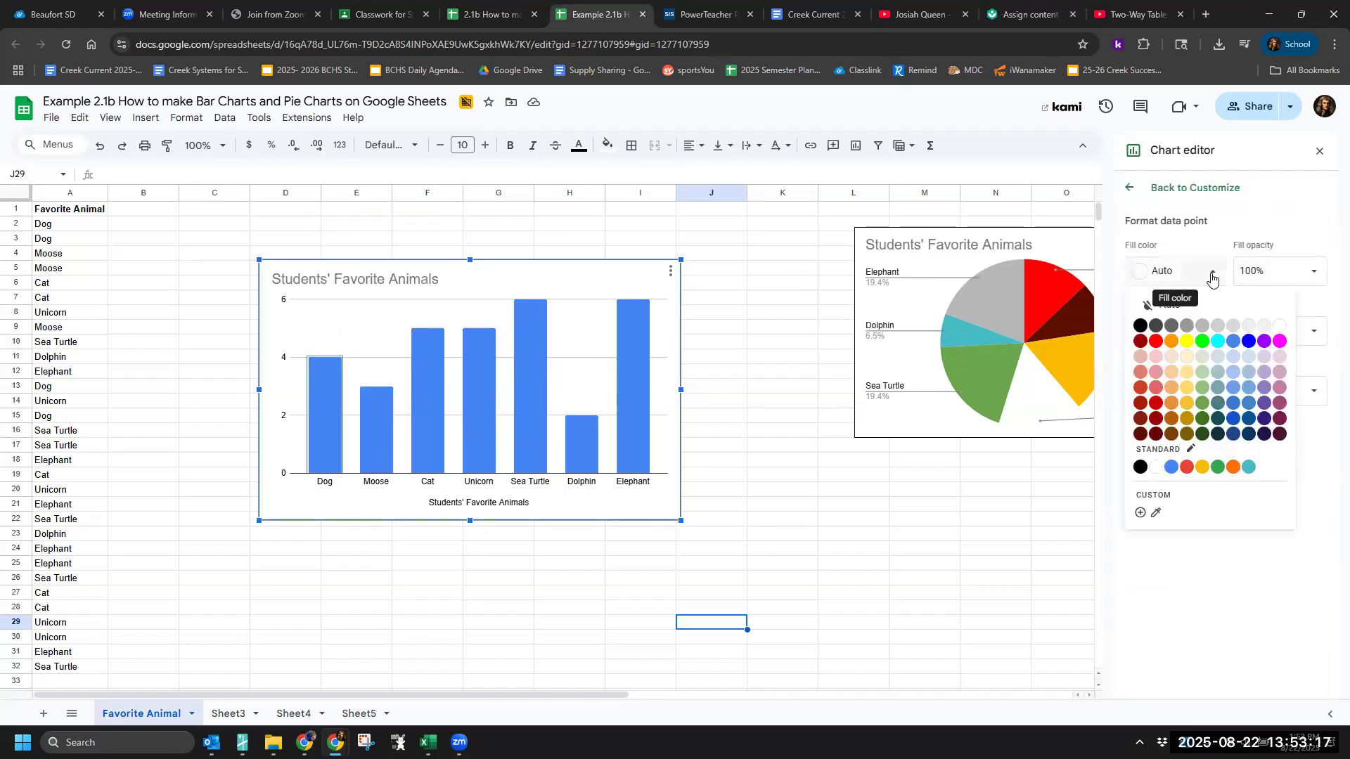
click(1156, 342)
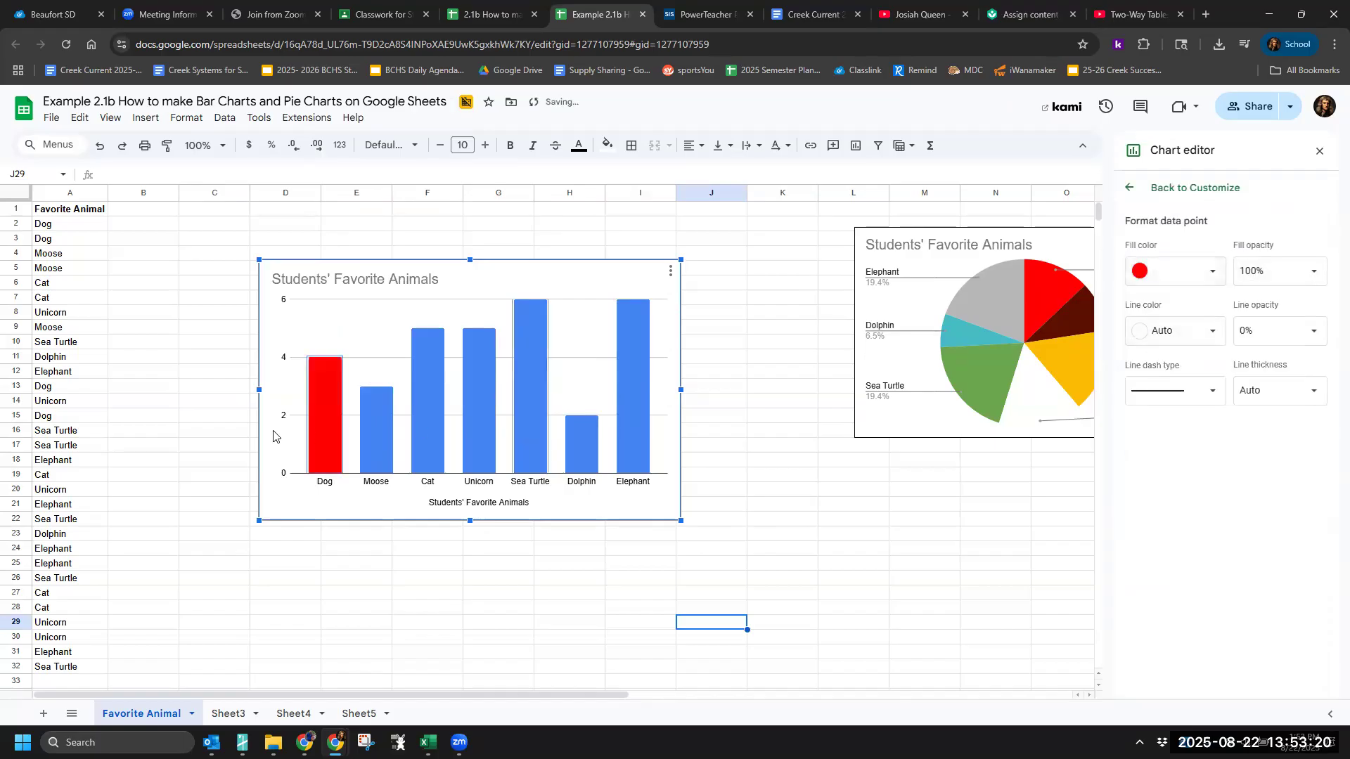
Step: Fill the Moose column with dark reddish brown to match its pie slice
click(373, 436)
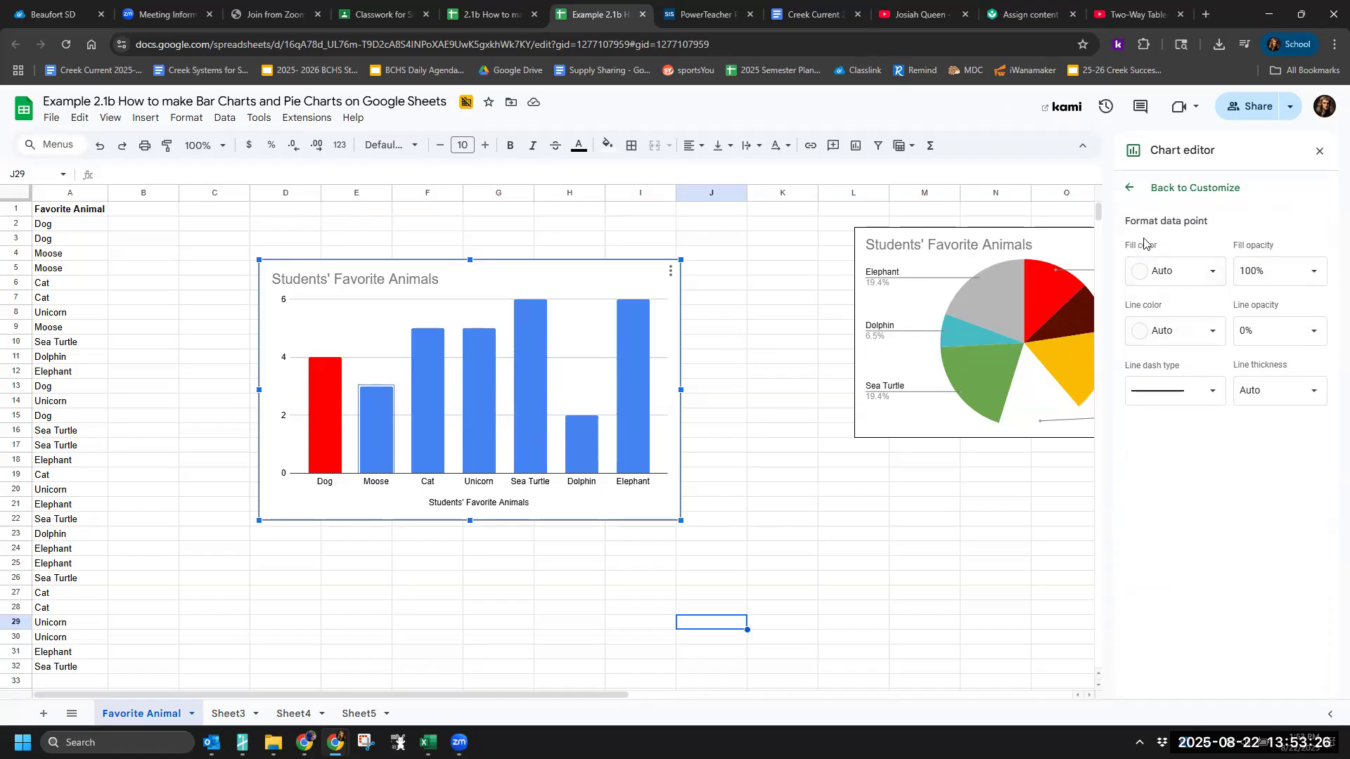
click(1201, 273)
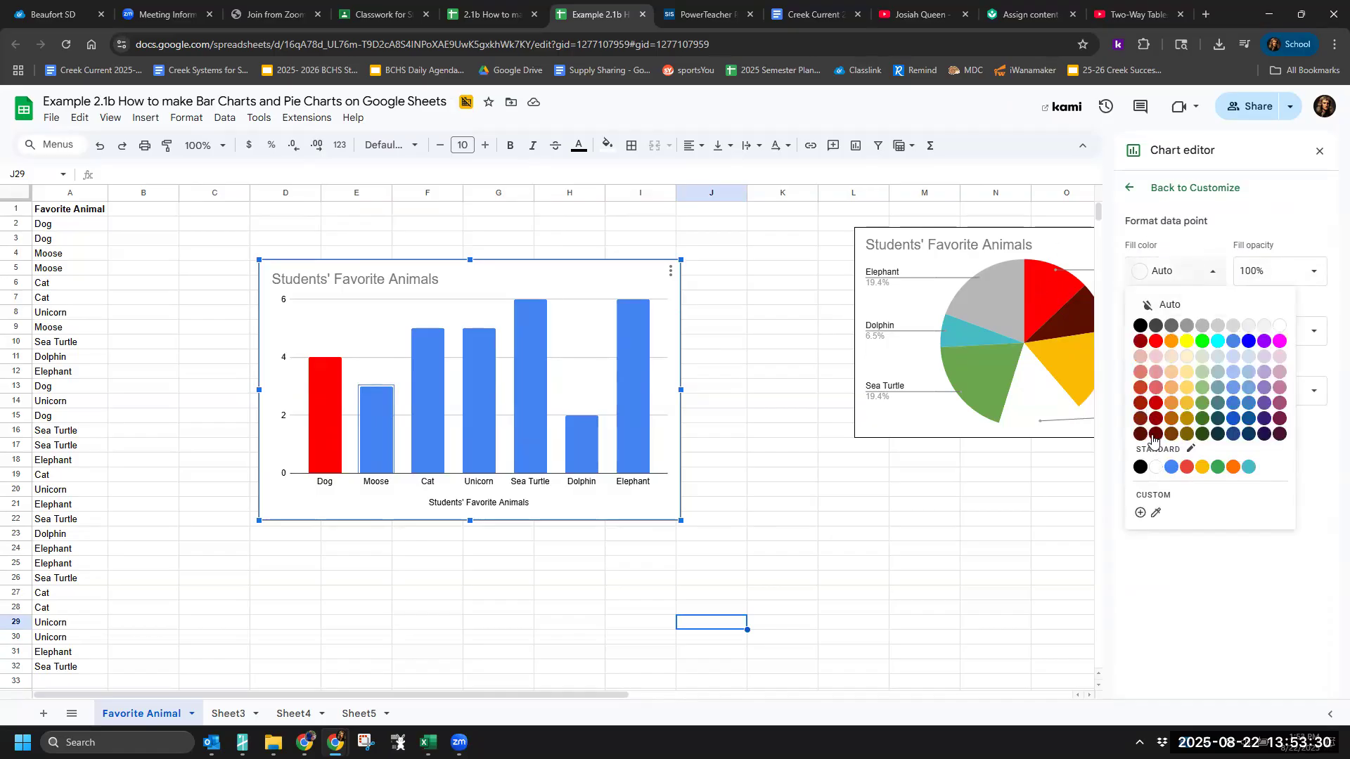
click(1141, 435)
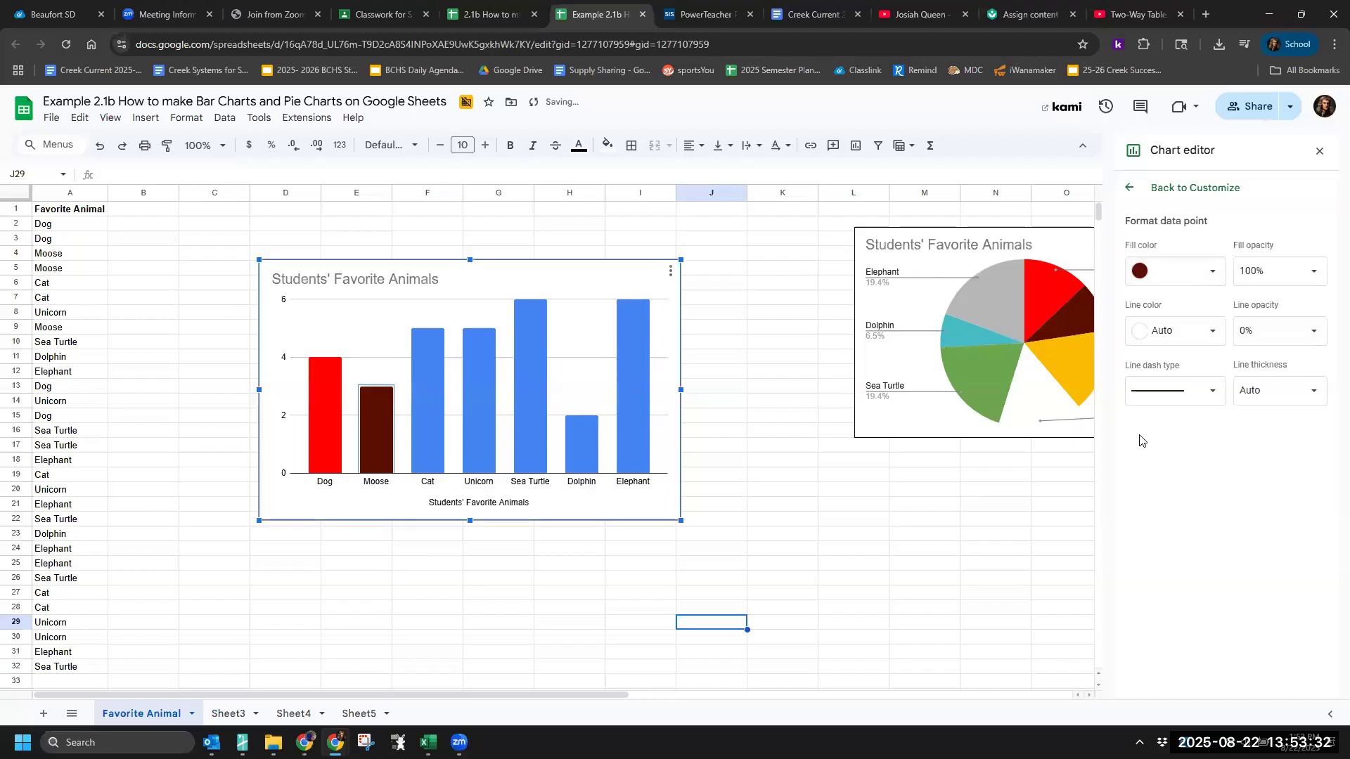
Step: Fill the Cat column with golden yellow, similar to its pie slice
click(432, 398)
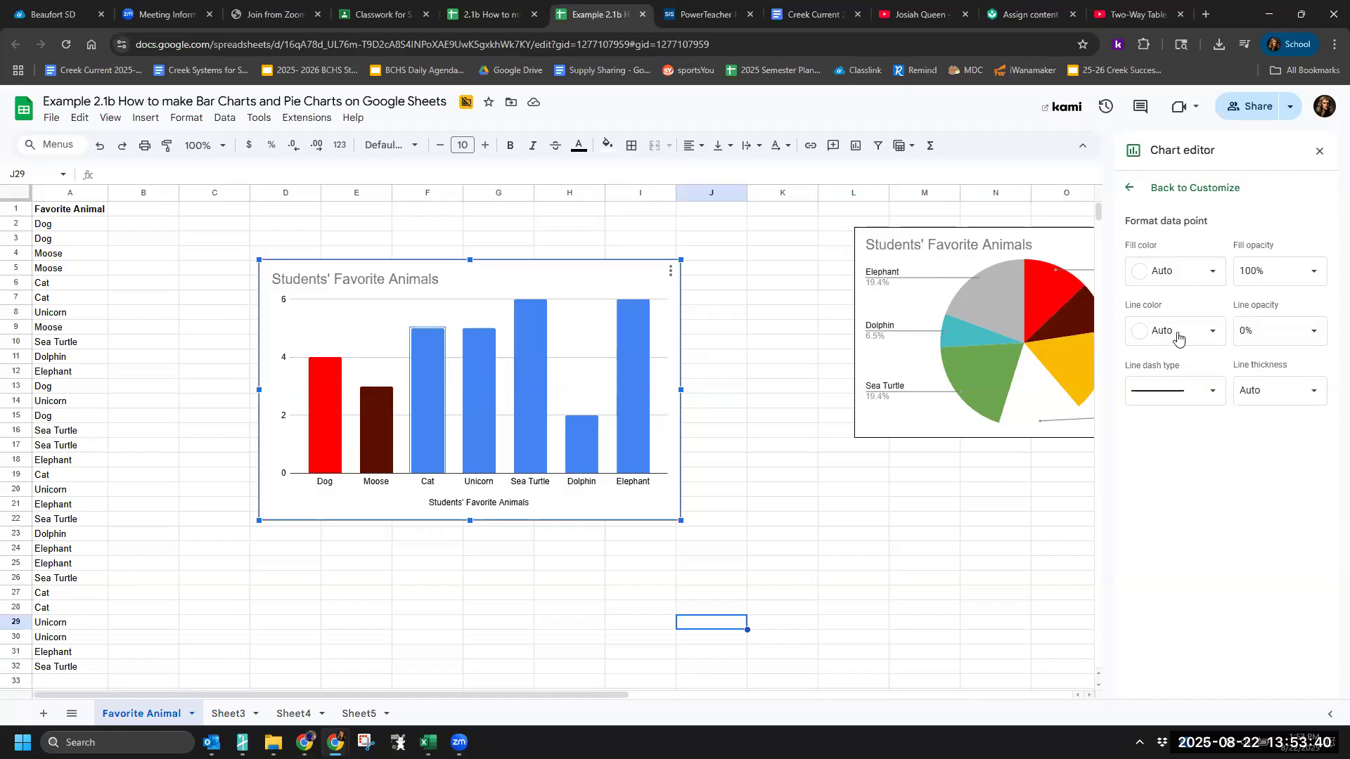
click(1183, 275)
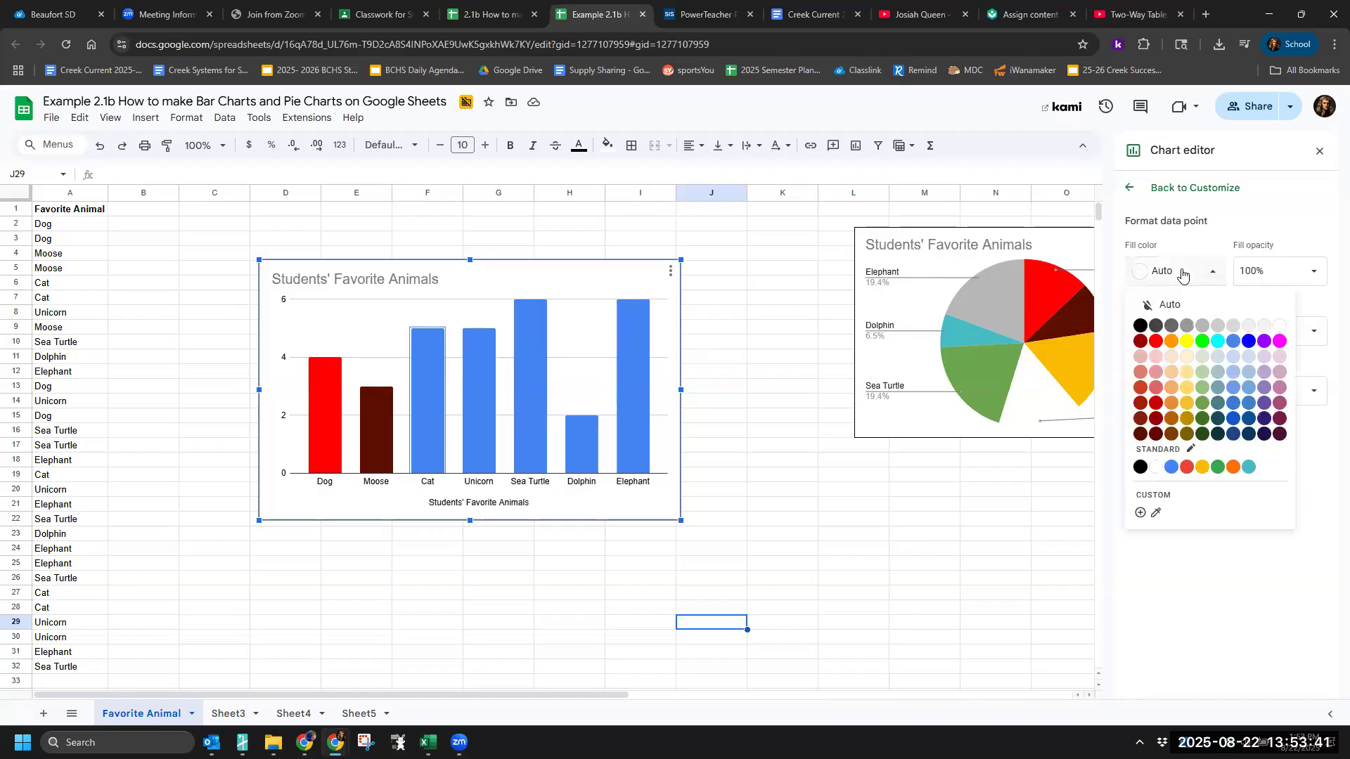
click(1188, 408)
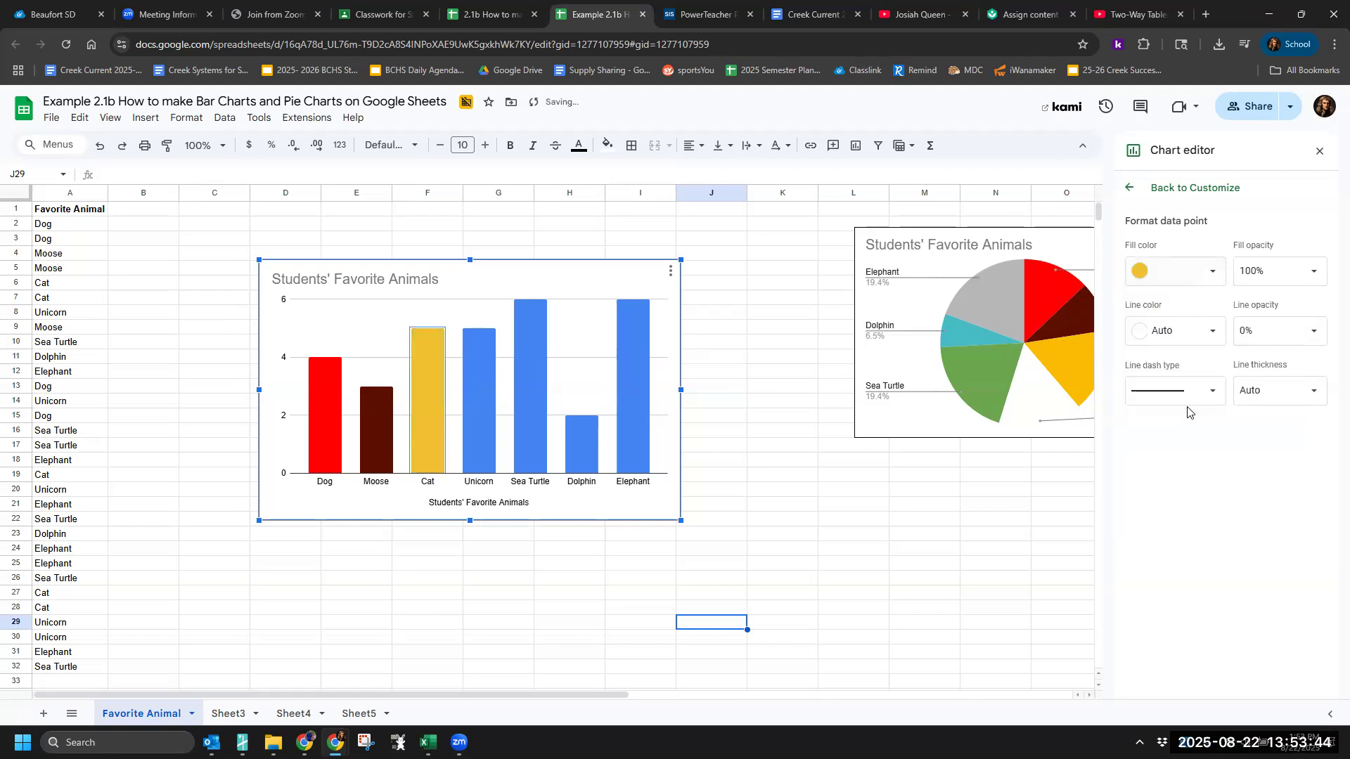
Step: Fill the Unicorn column with white to match its pie slice
click(474, 390)
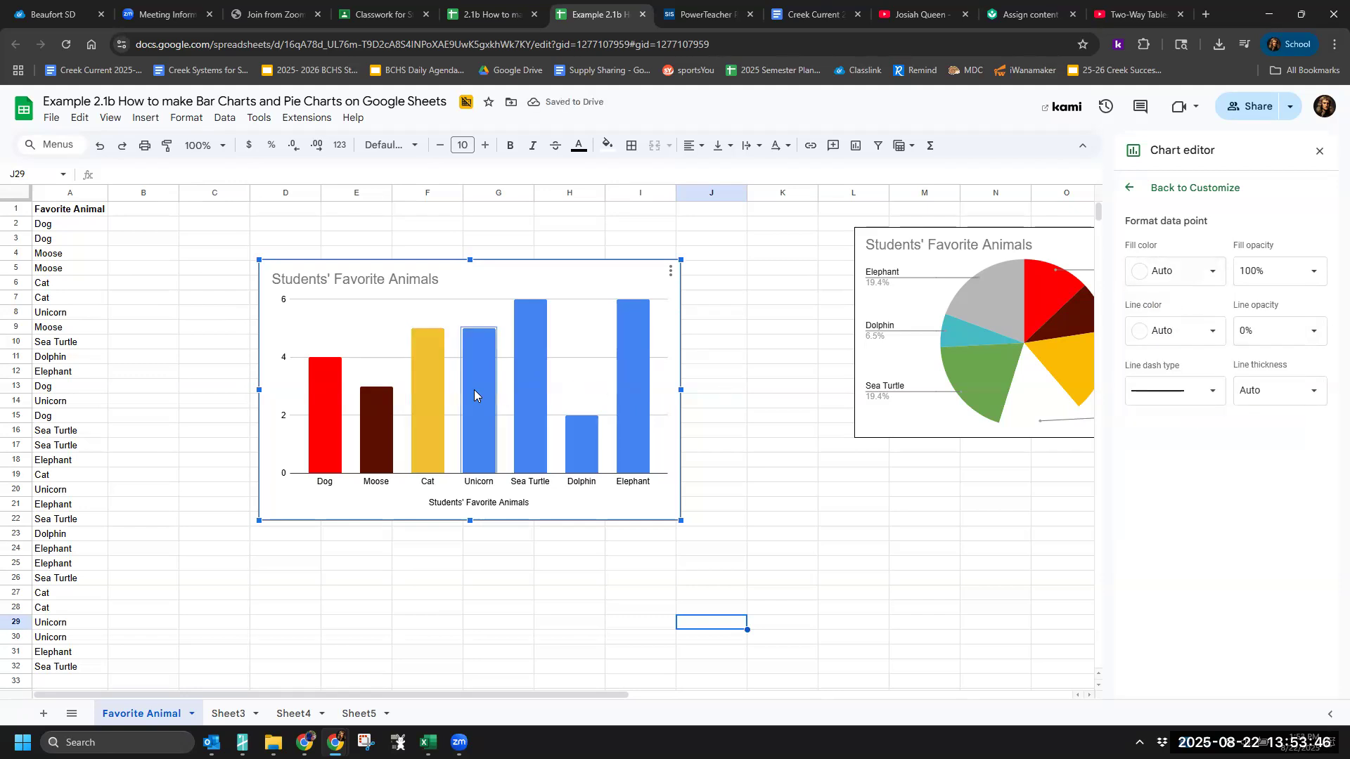
right_click(483, 412)
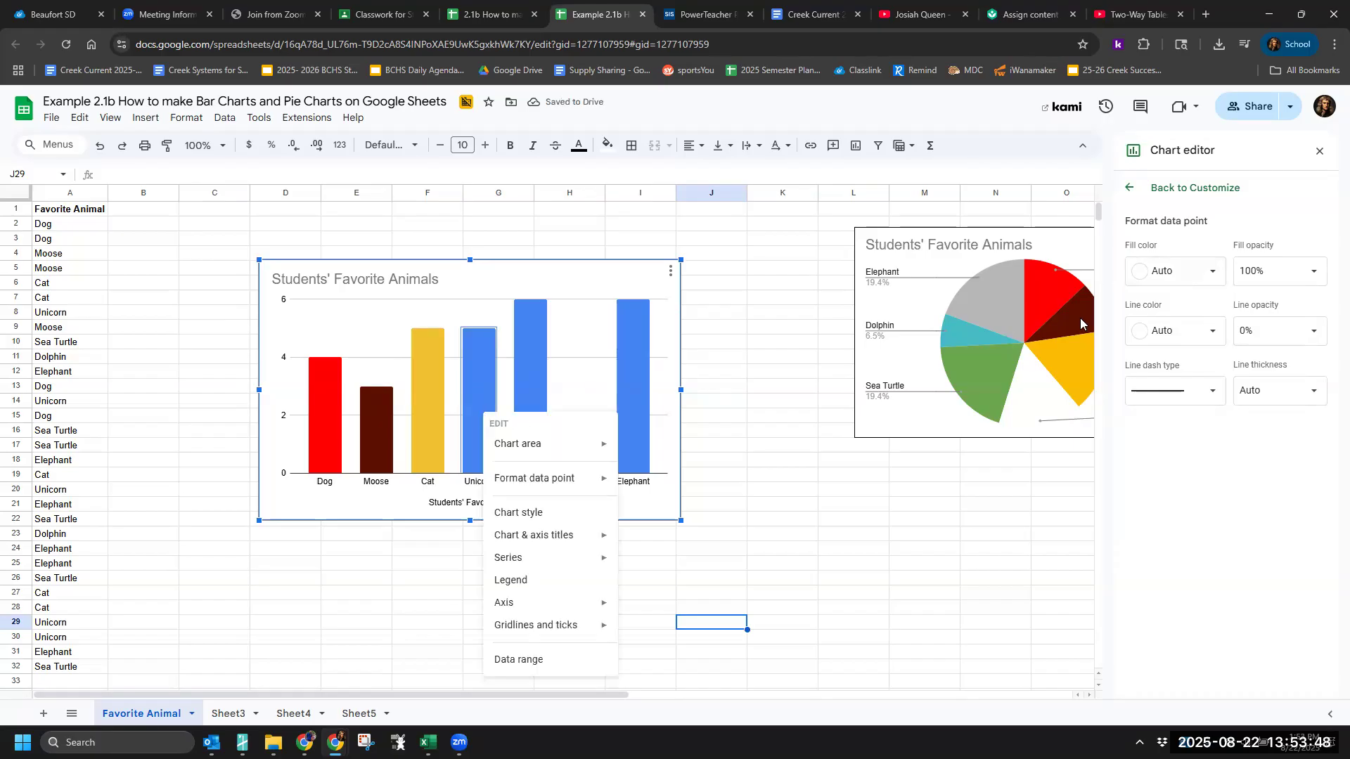
click(1172, 273)
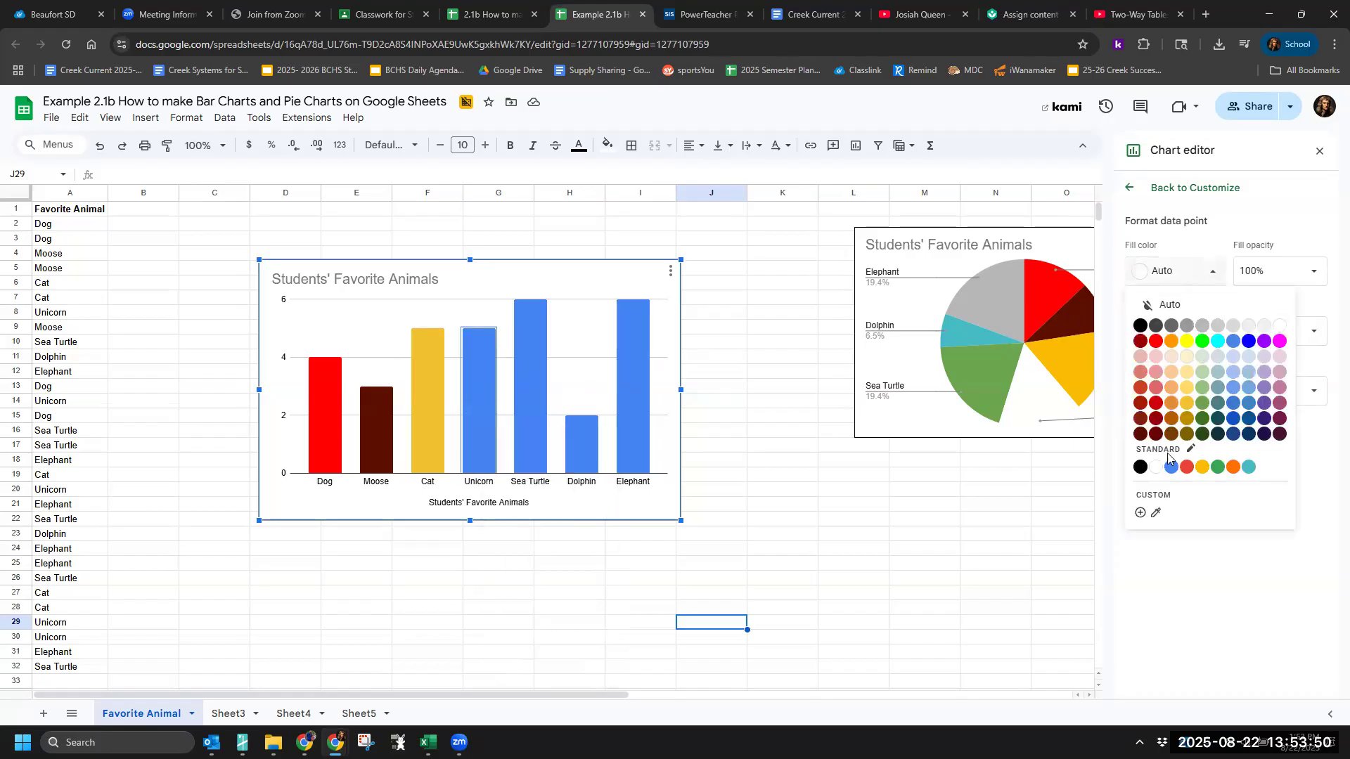
click(1155, 468)
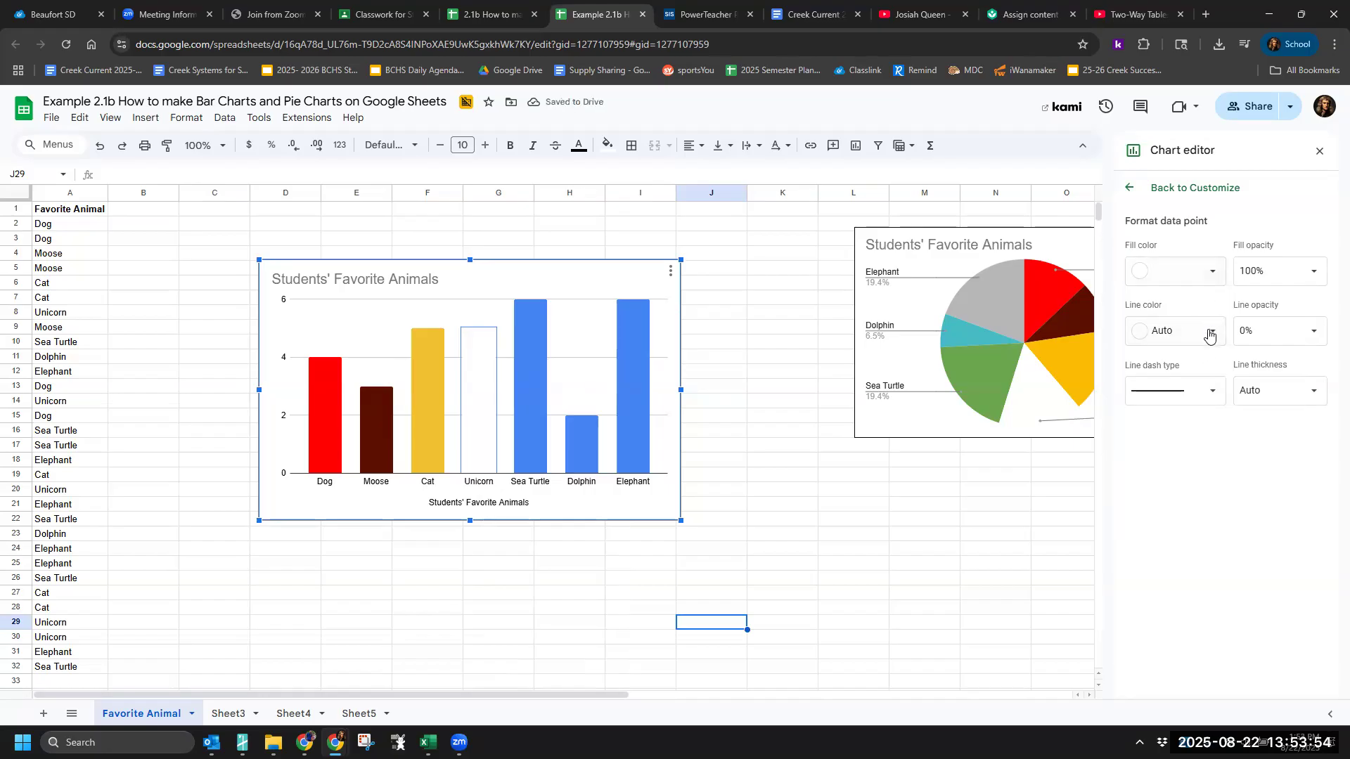
Step: Give the white Unicorn column a black outline and set its line thickness
click(1209, 333)
click(1140, 386)
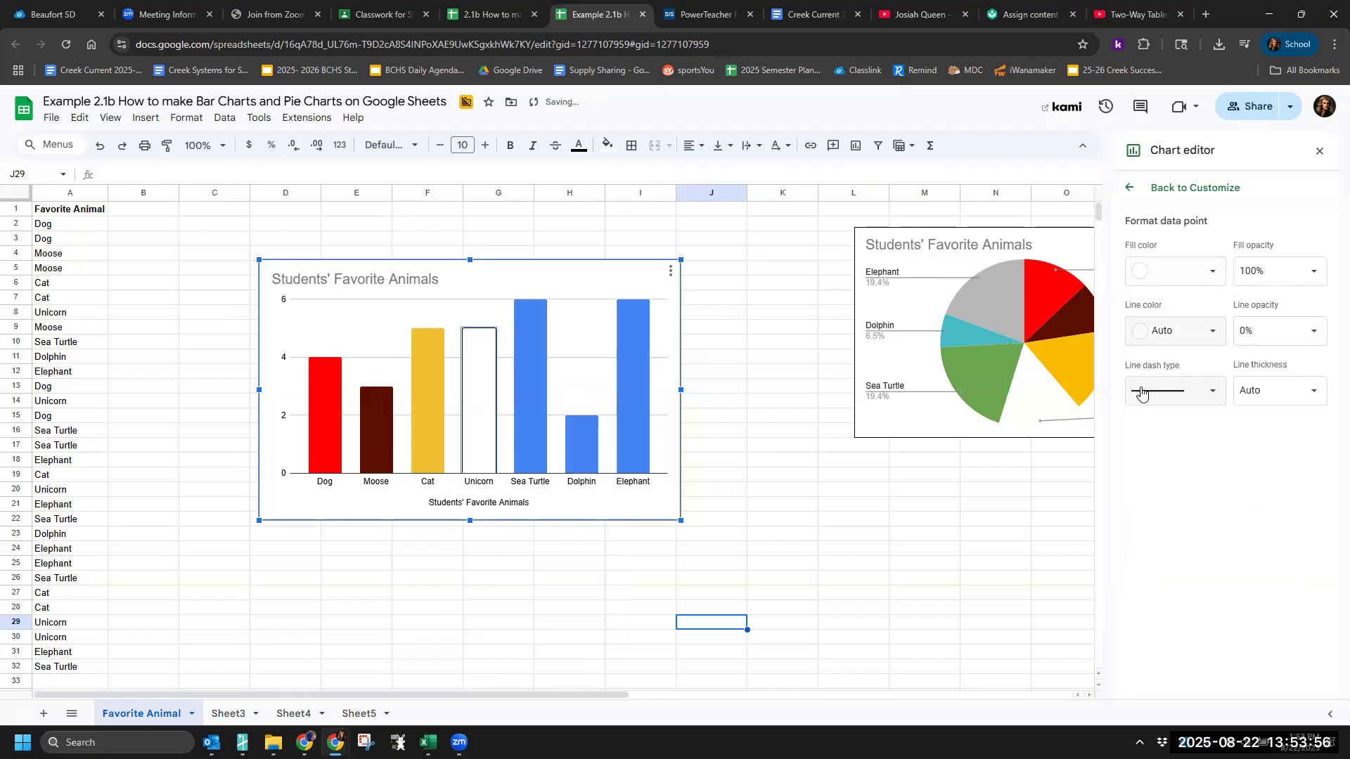
click(1187, 398)
click(1188, 398)
click(1274, 390)
click(1269, 489)
click(1071, 583)
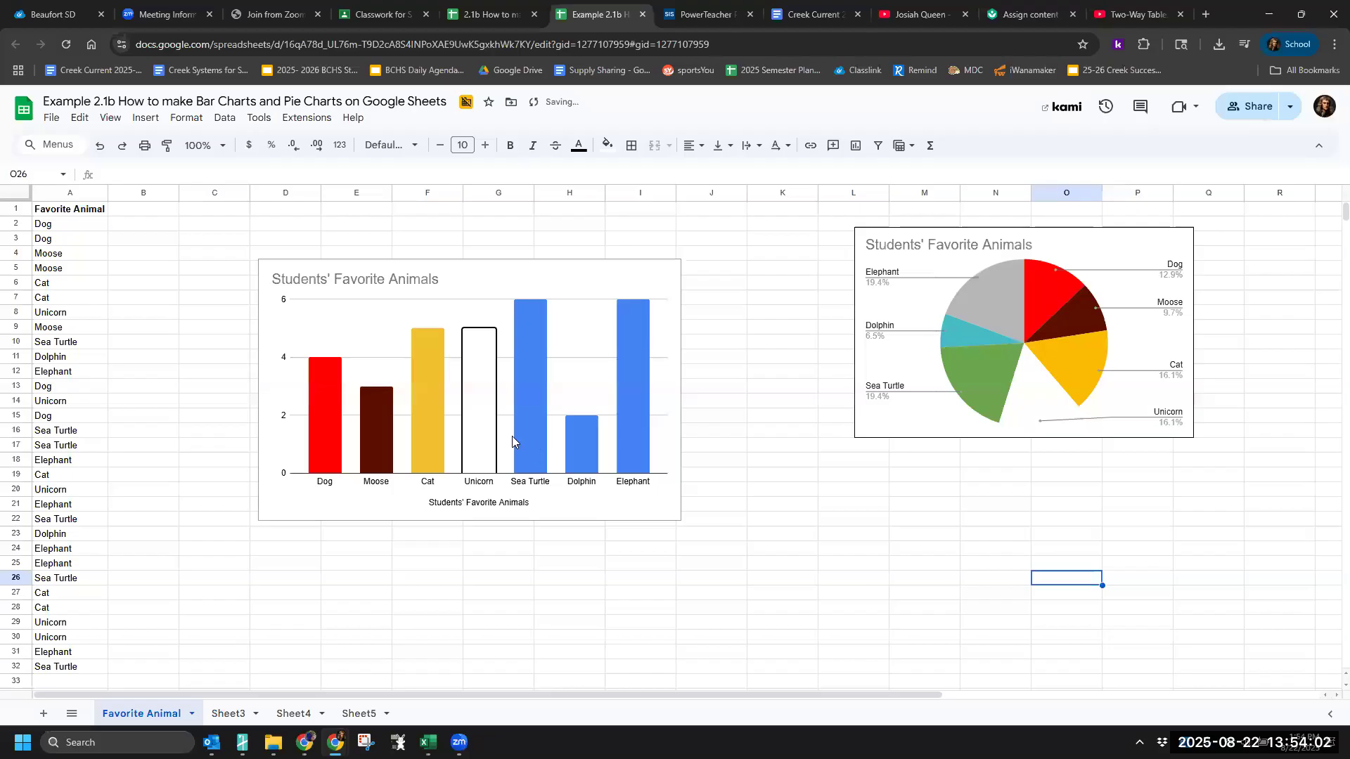
Step: Set the fill color of the column chart's series to dark green
double_click(532, 379)
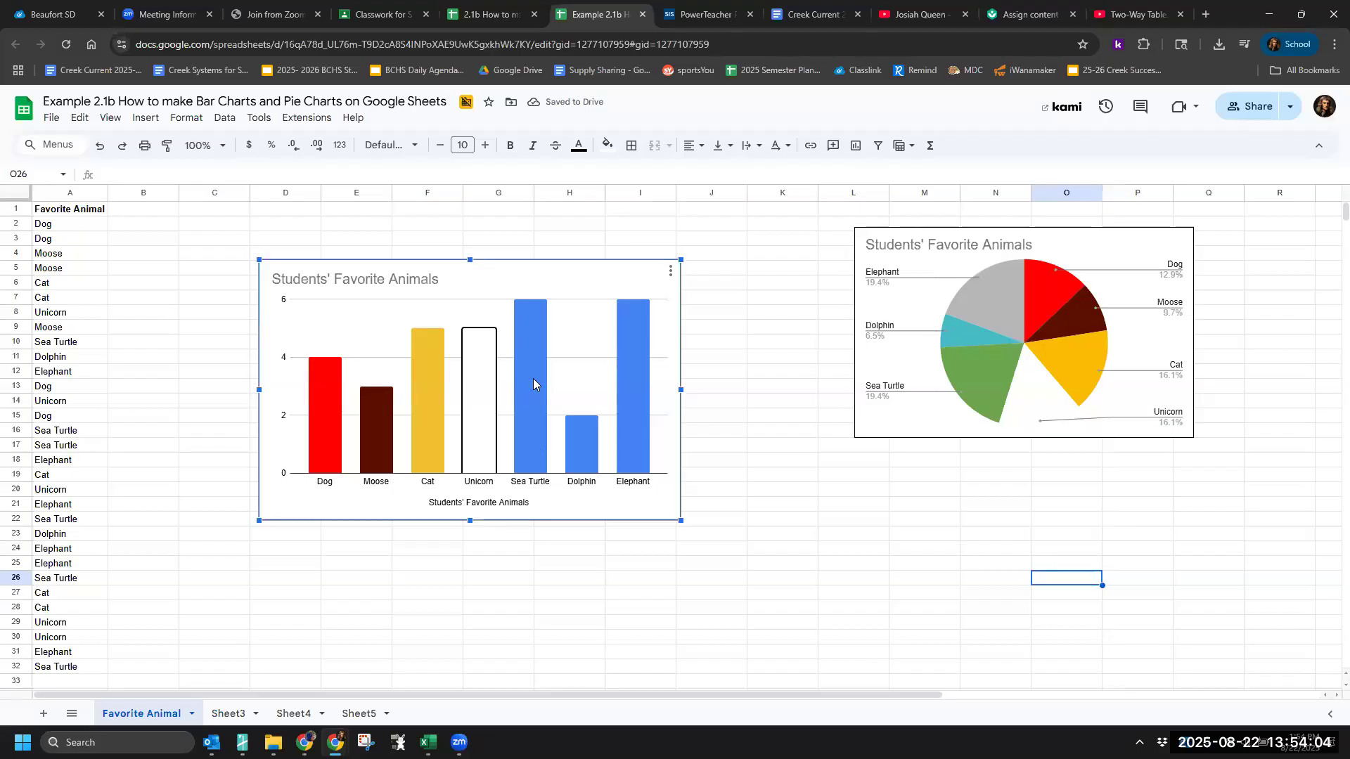
click(1139, 316)
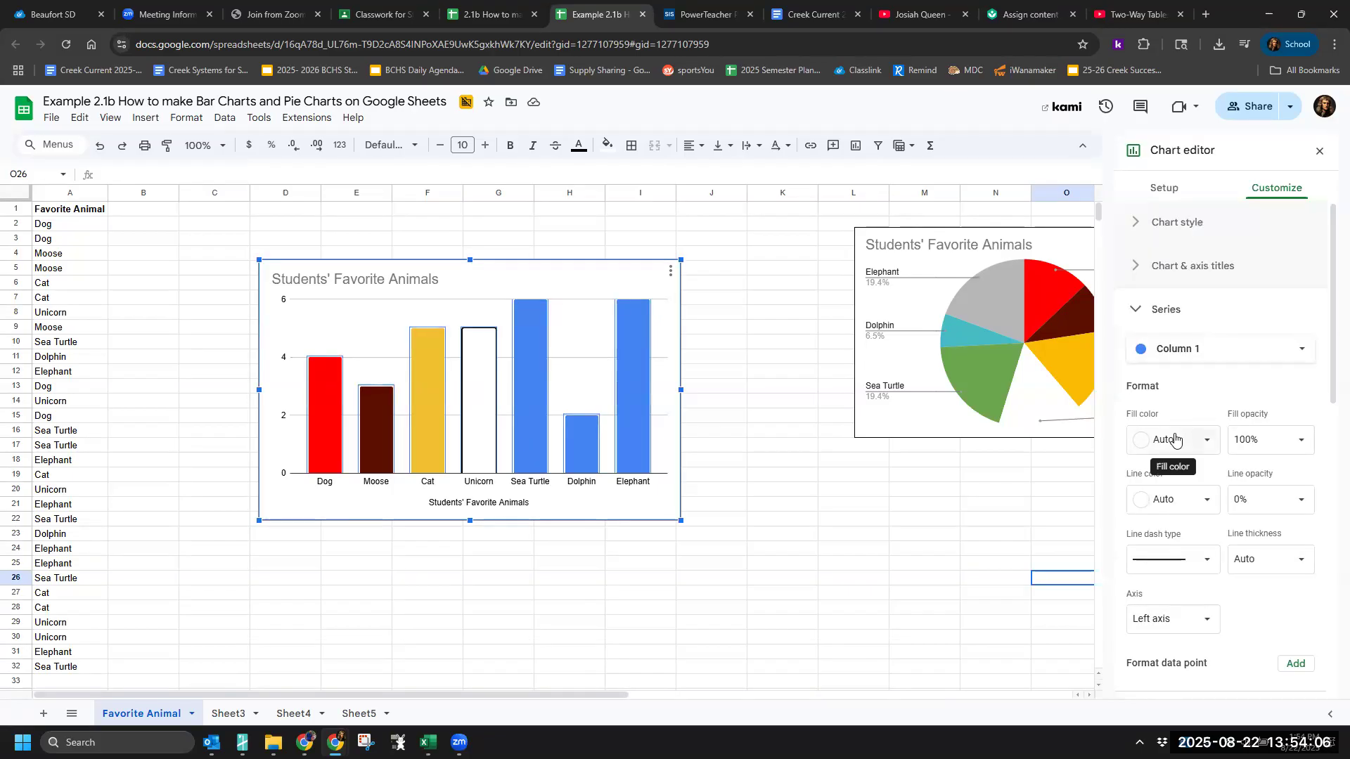
click(1171, 439)
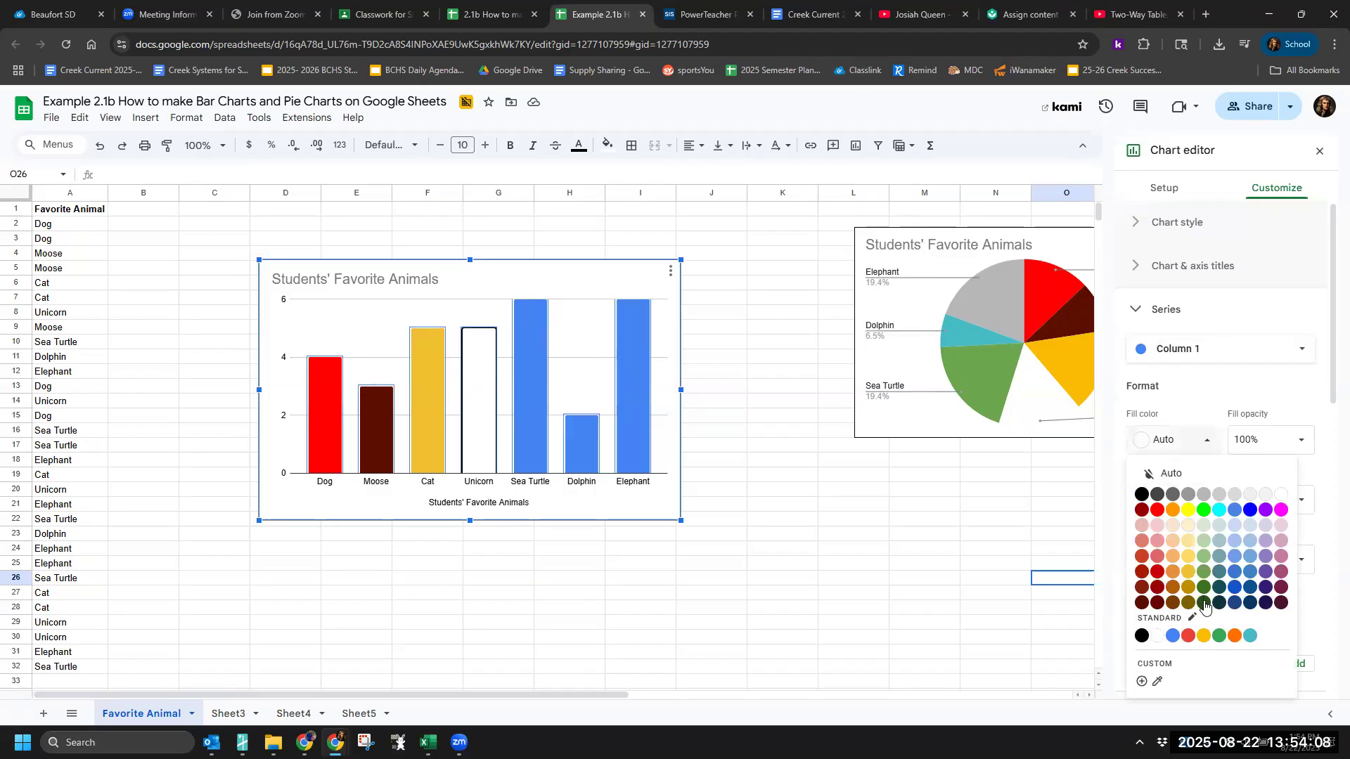
click(1203, 603)
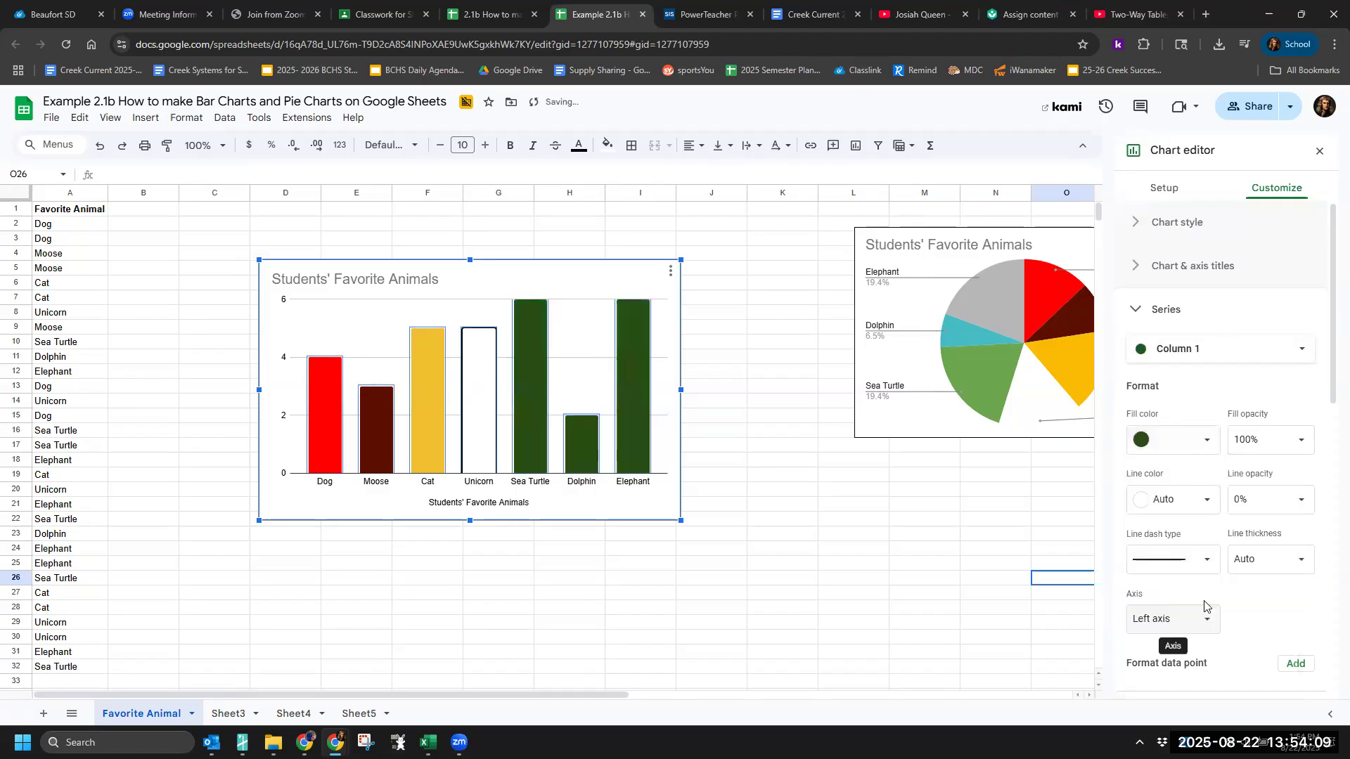
Step: Fill only the Dolphin column with a muted grayish blue, after trying a lighter blue
click(593, 458)
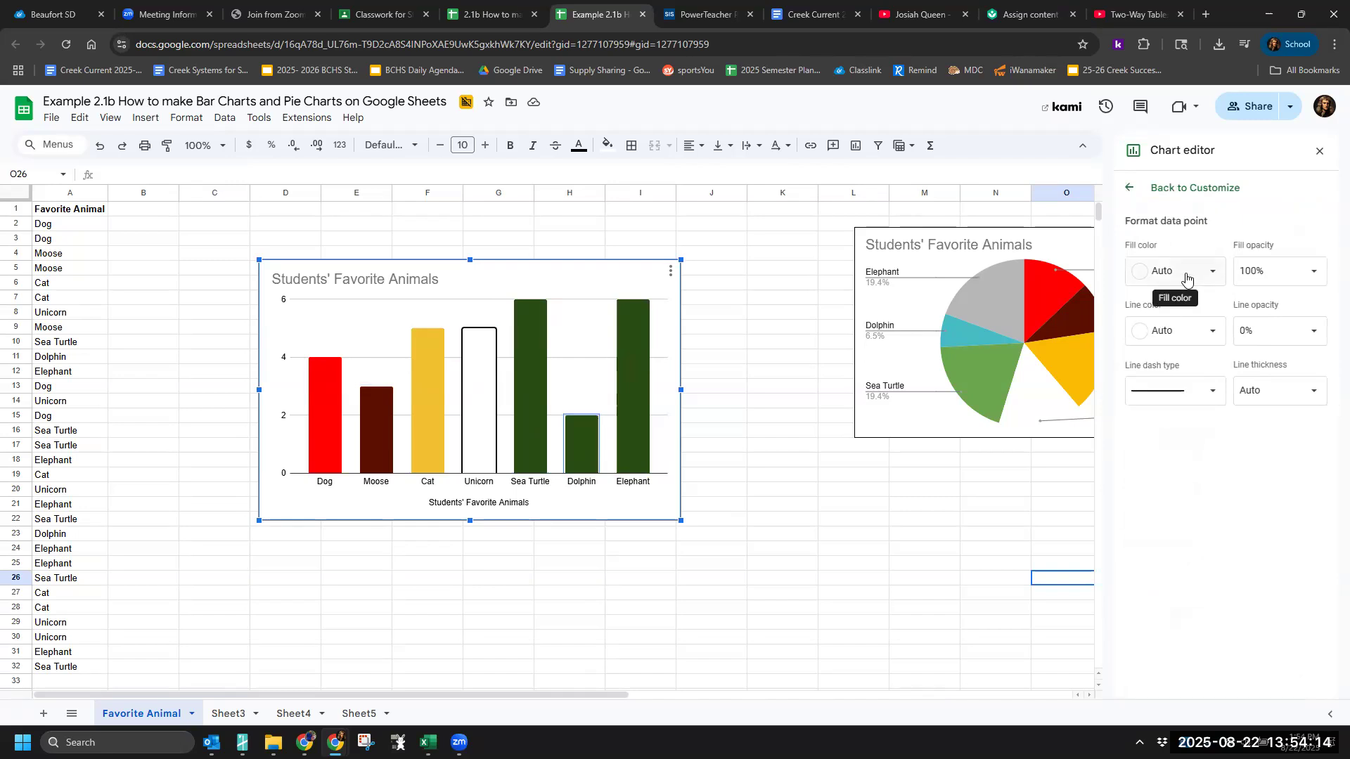
click(1187, 279)
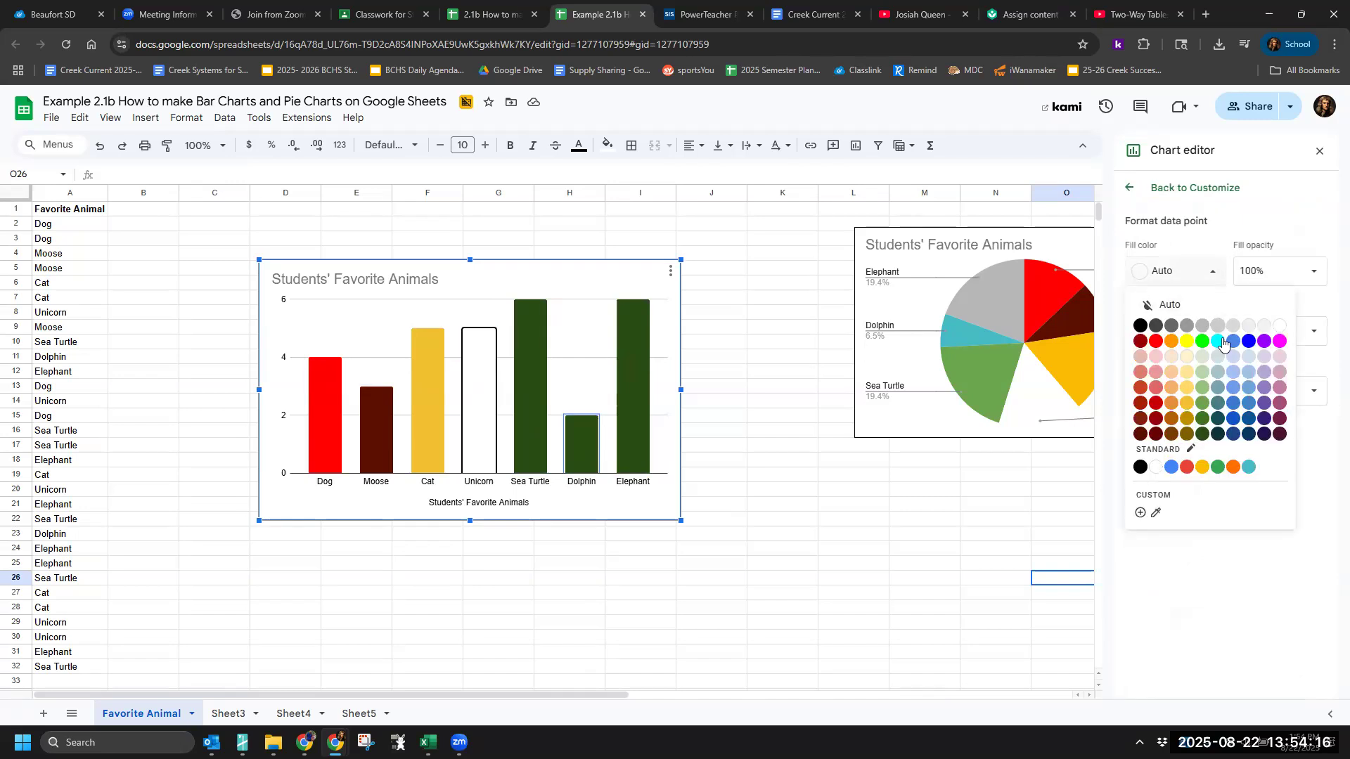
click(1250, 385)
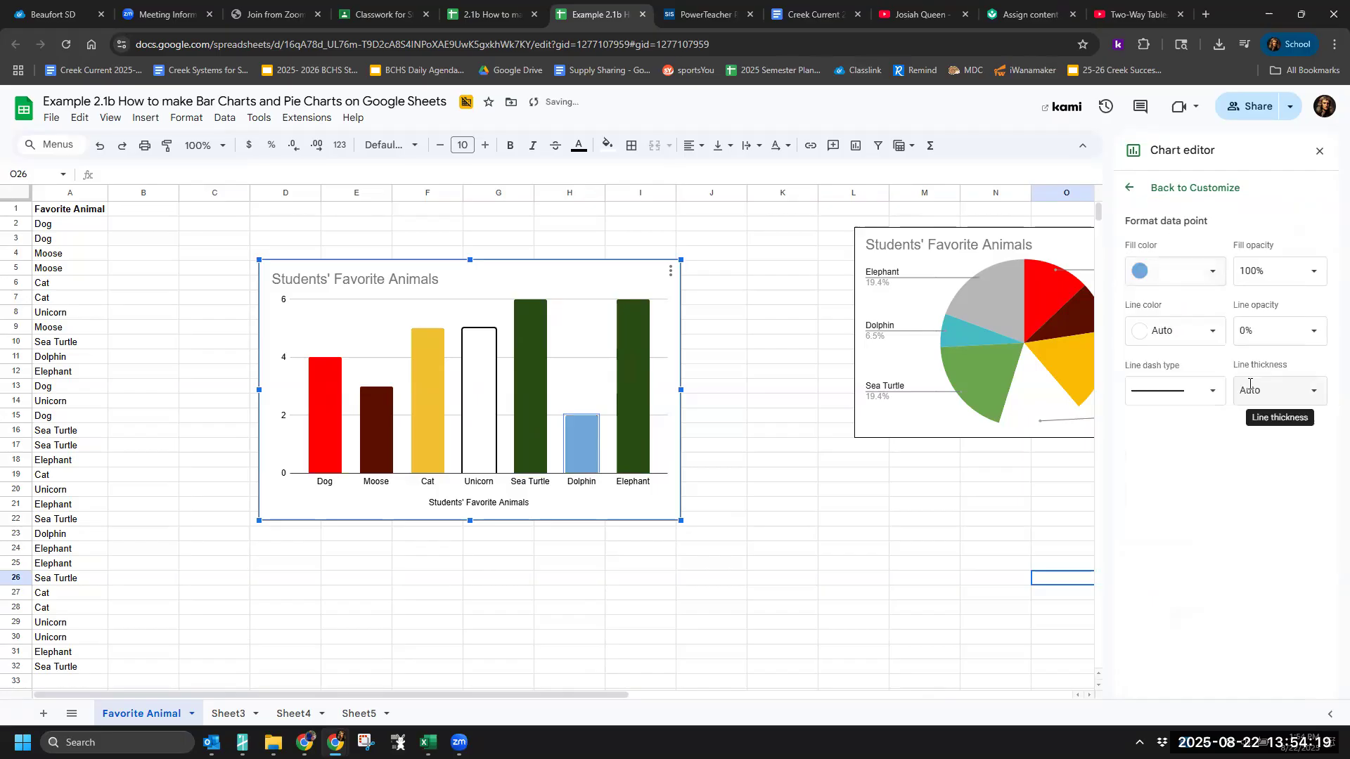
click(1157, 278)
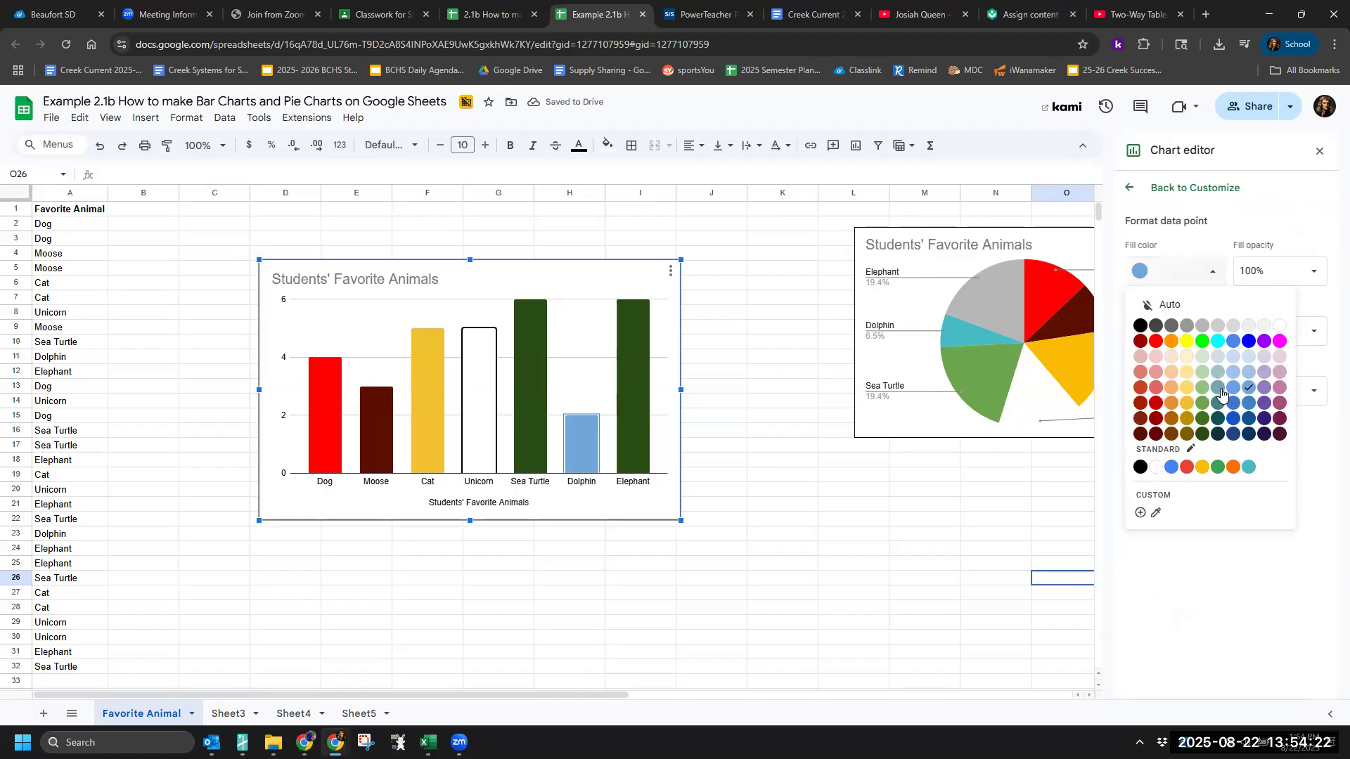
click(1219, 389)
click(856, 492)
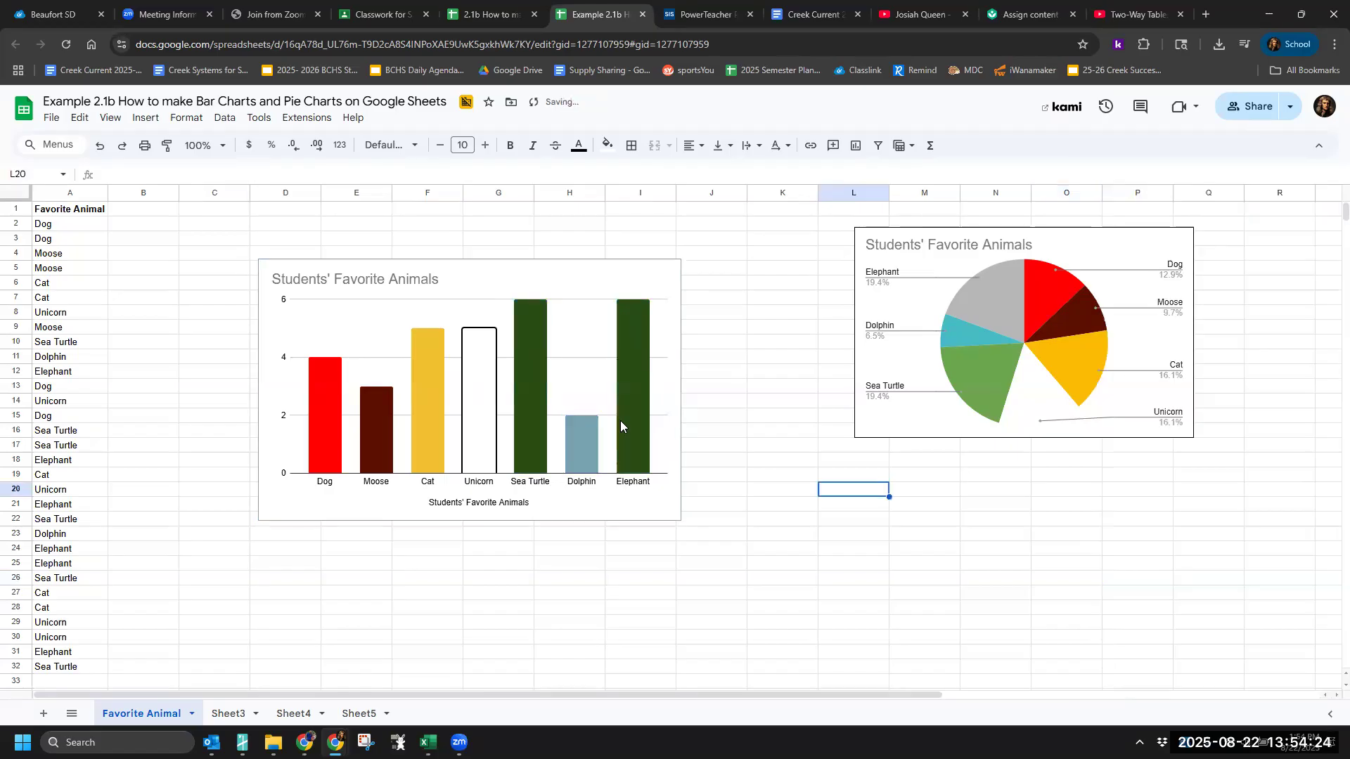
Step: Set the column series fill color to light gray so the Elephant column matches its pie slice
double_click(630, 427)
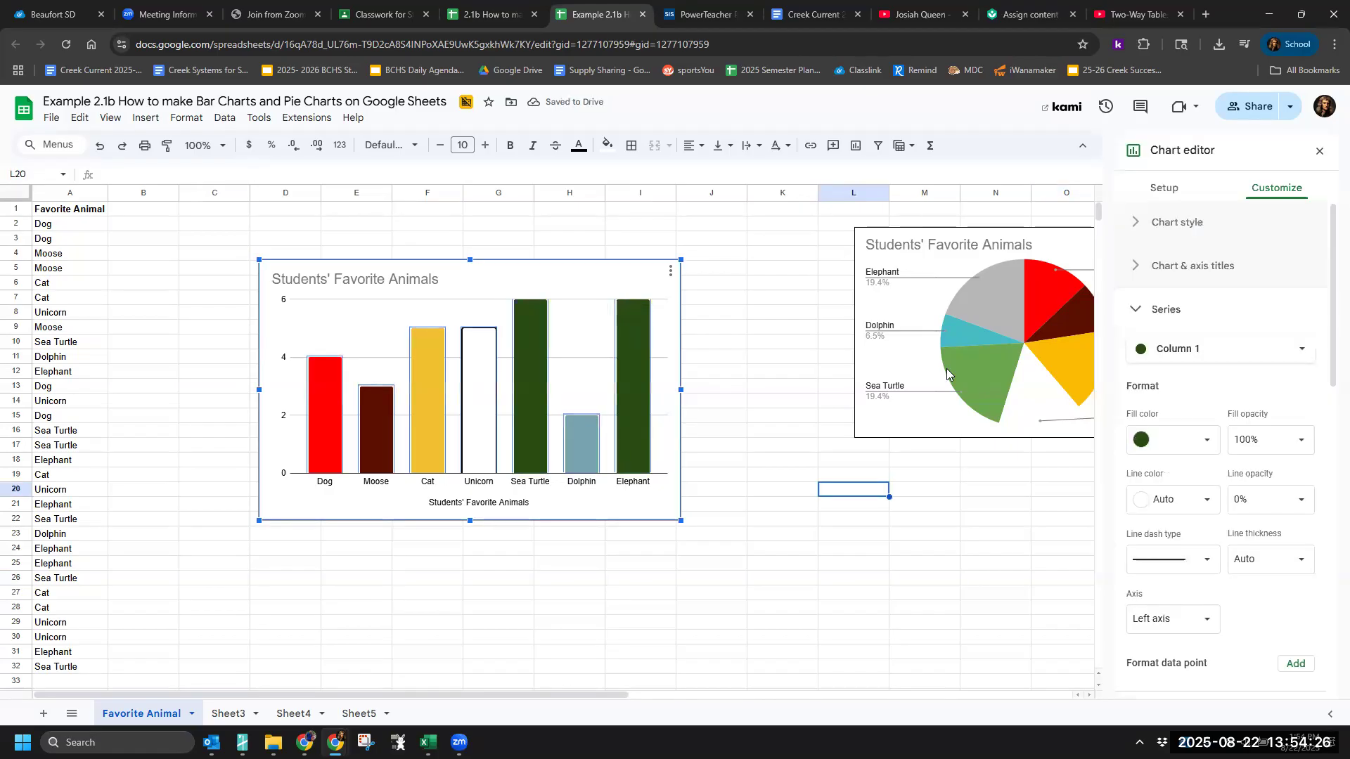
click(1204, 439)
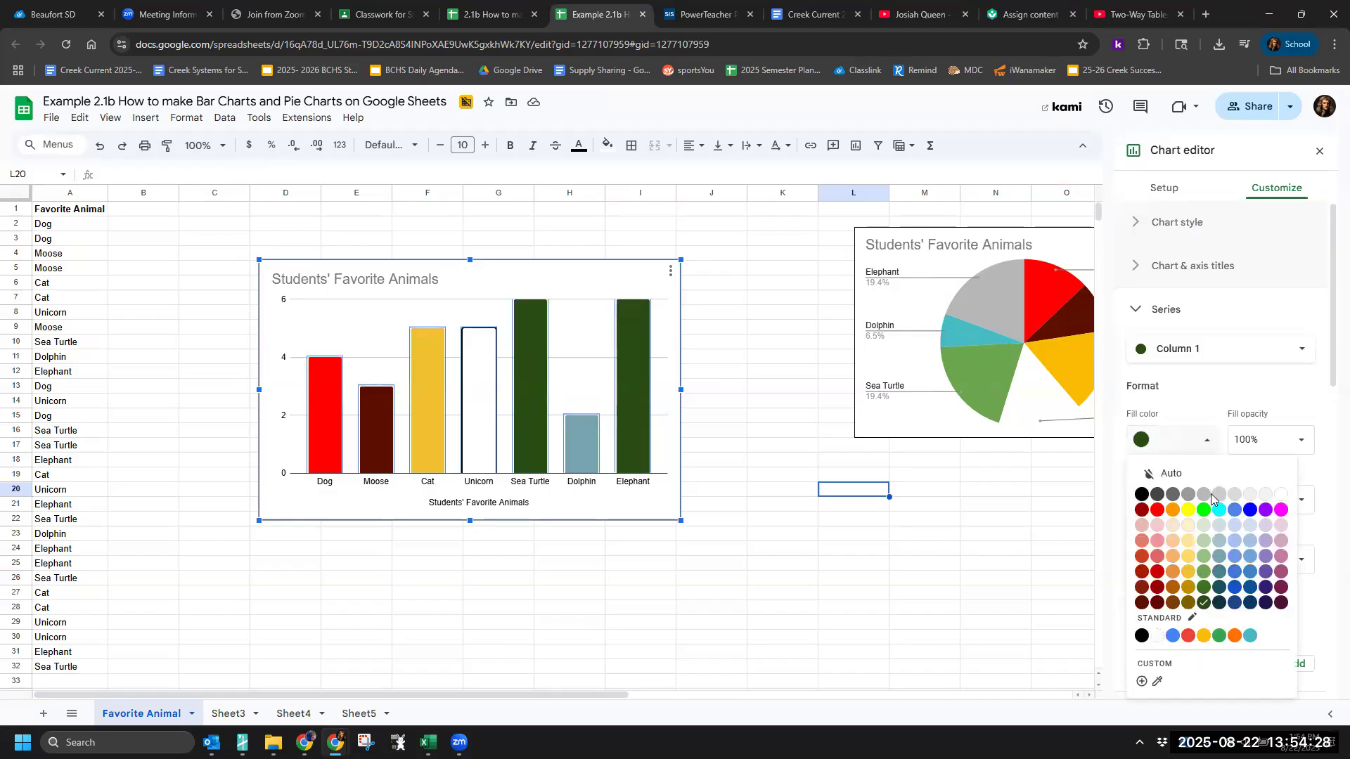
click(1220, 494)
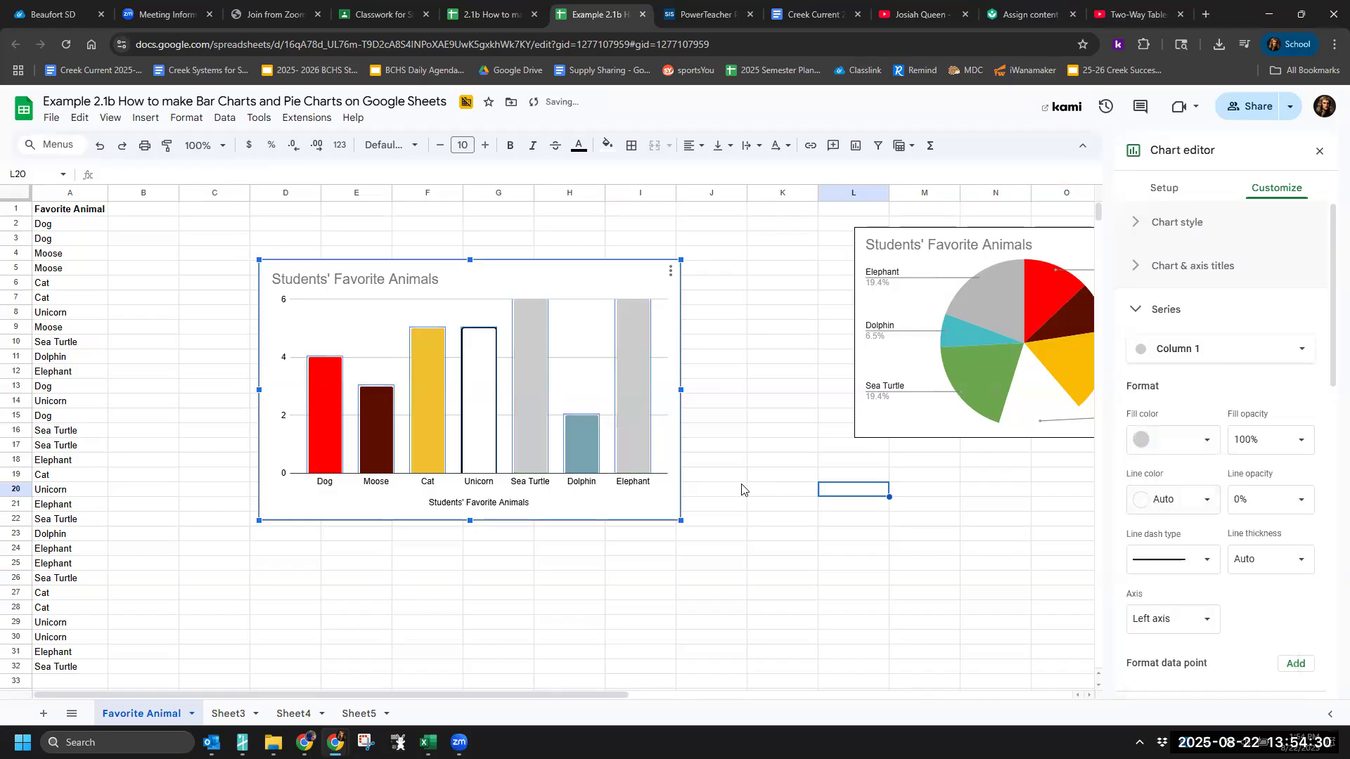
Step: Fill only the Sea Turtle column with green, similar to its pie slice
click(535, 392)
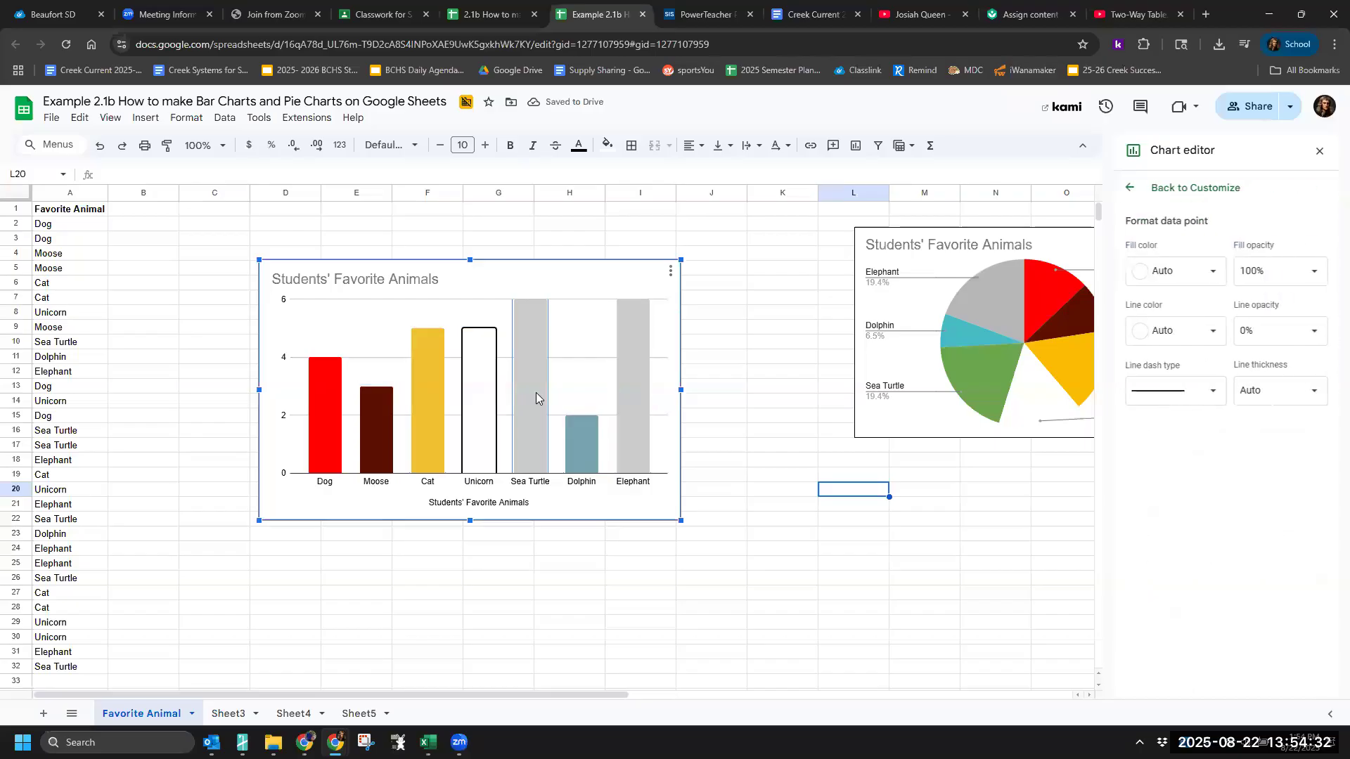
click(1195, 271)
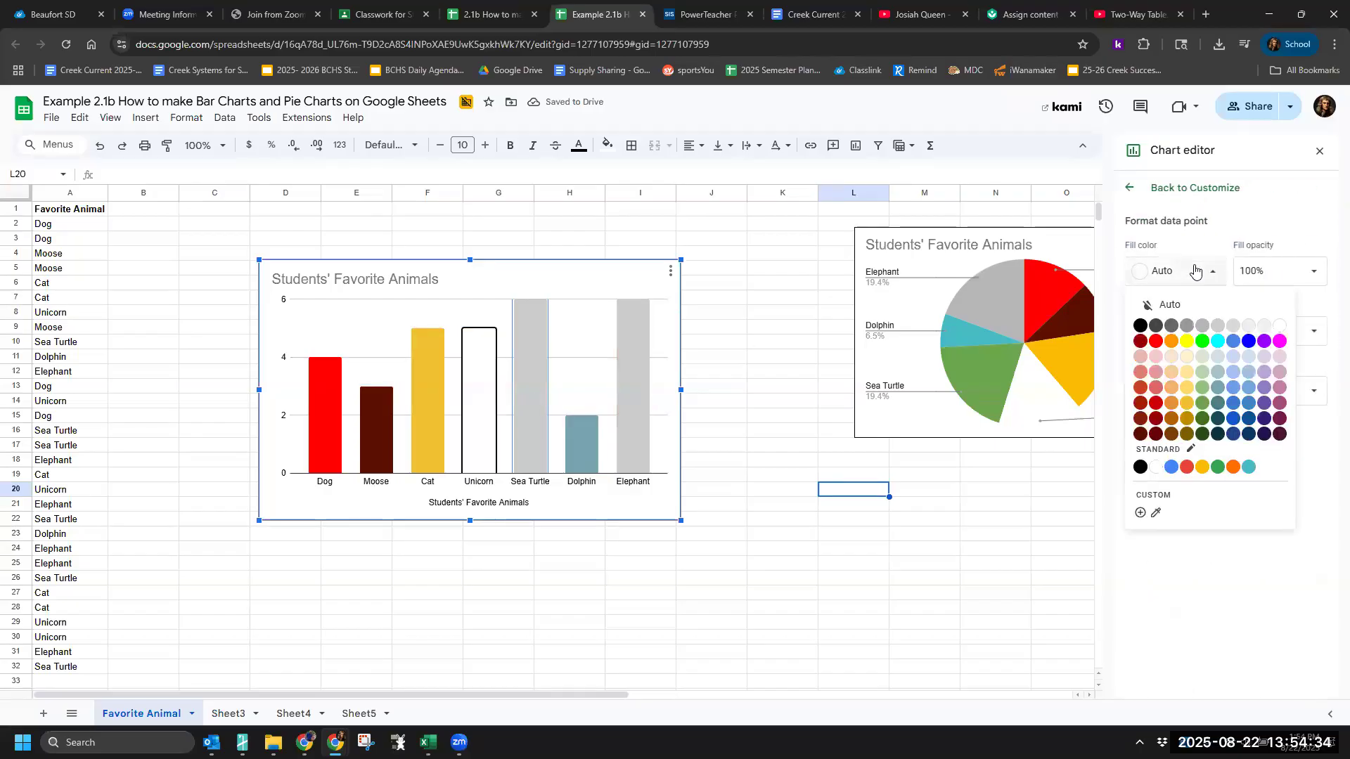
click(1201, 420)
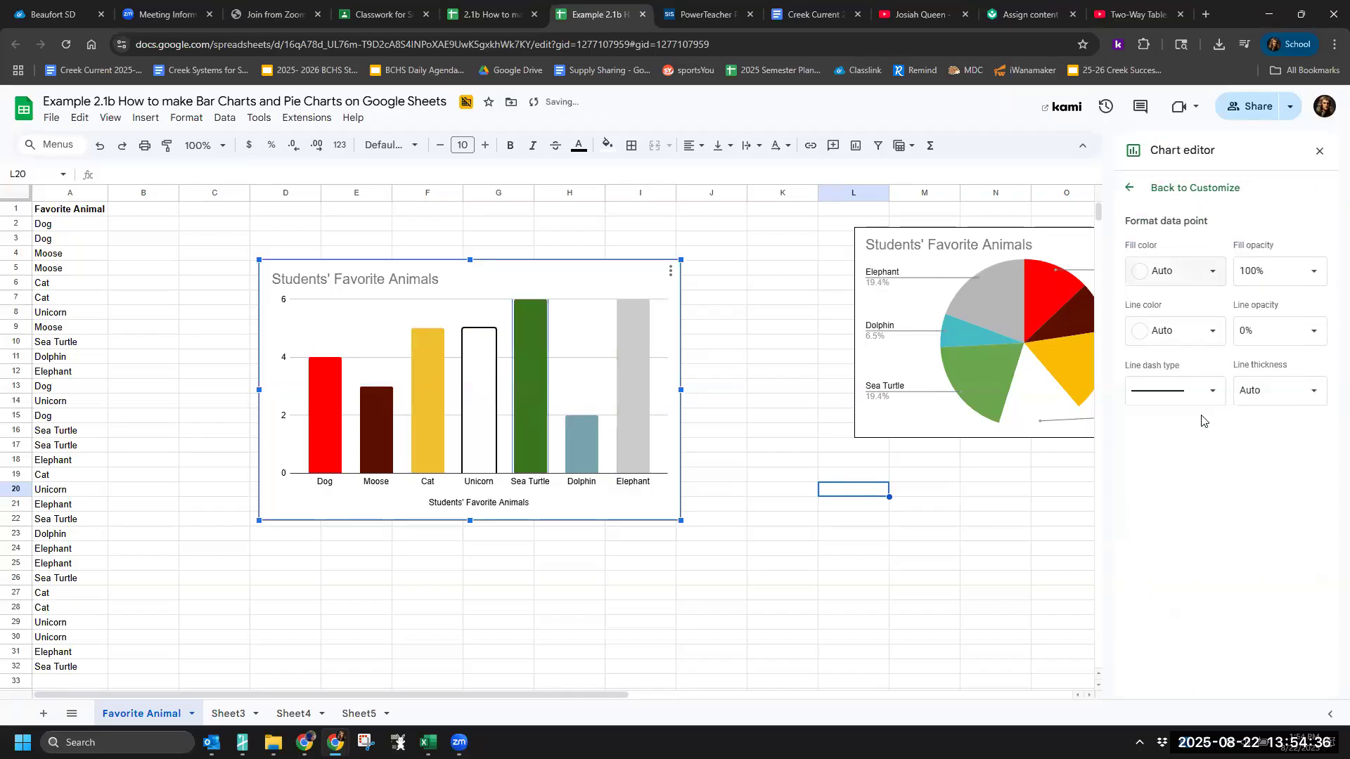
click(719, 477)
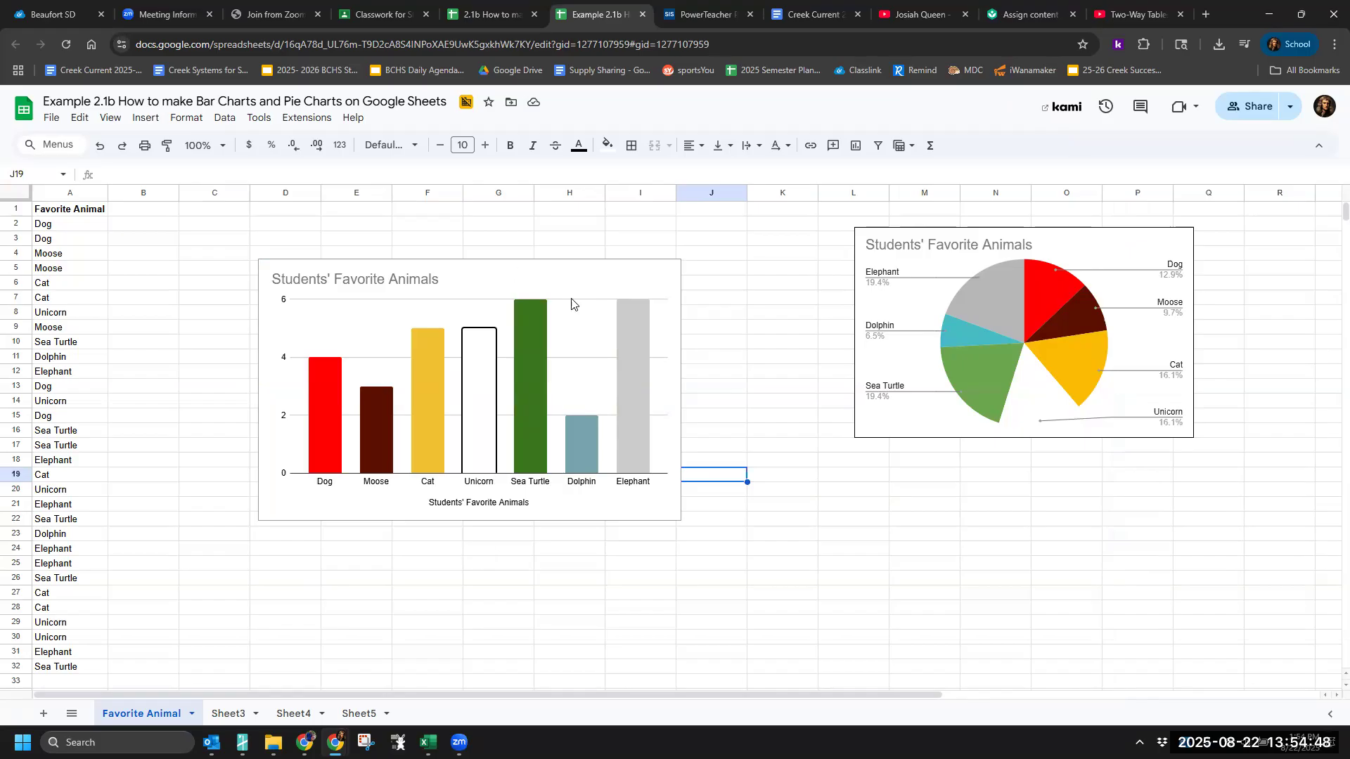
Step: Move the column chart directly below the pie chart, clearing the space beside the data column
click(626, 328)
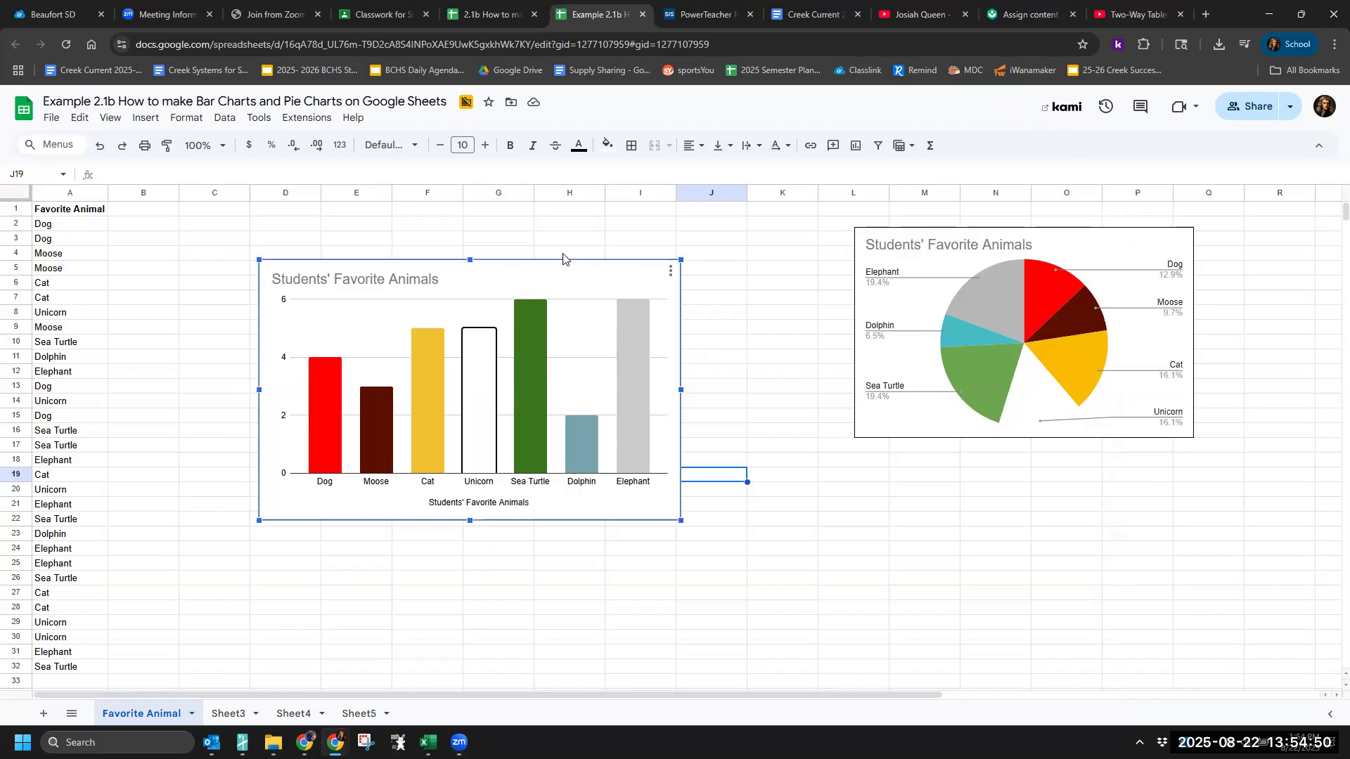
drag(562, 272, 846, 418)
drag(1056, 480, 1153, 484)
scroll(1023, 298, down, 1)
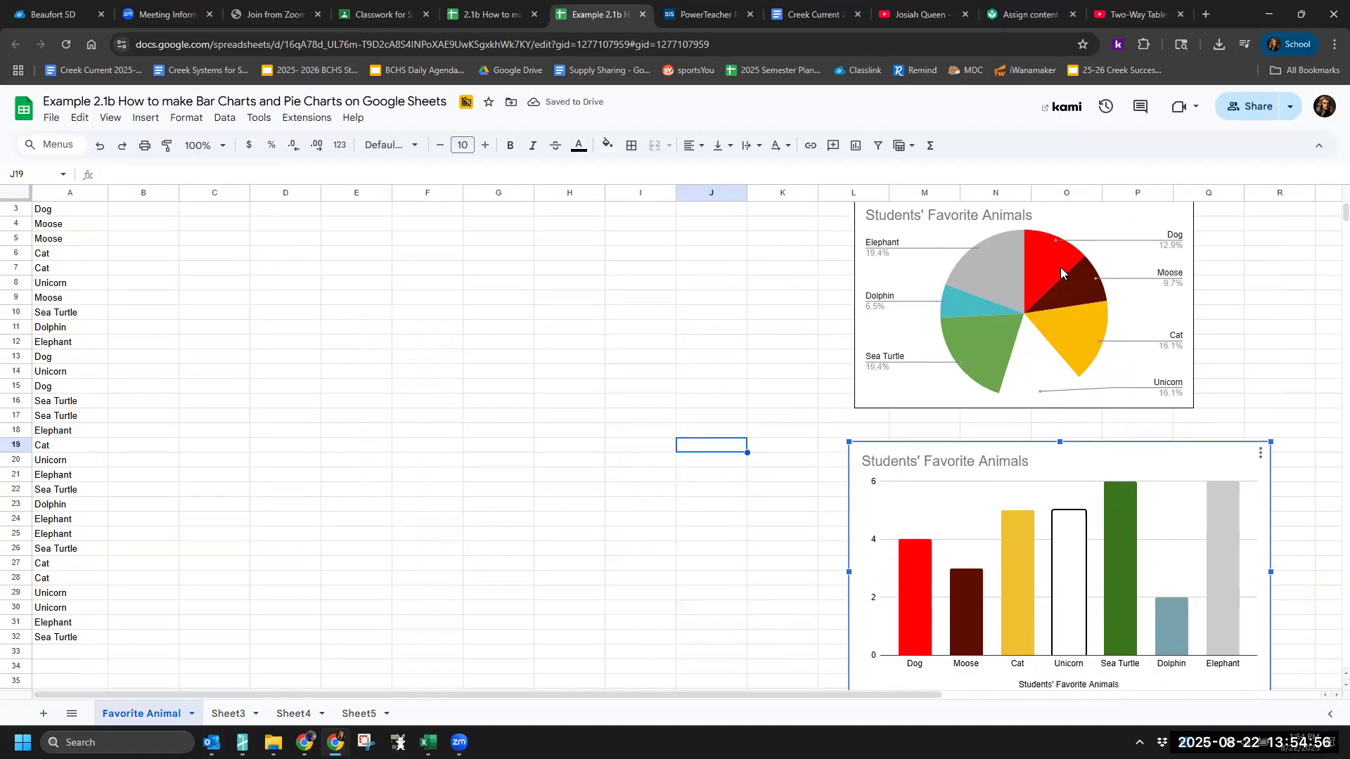
click(654, 492)
scroll(654, 492, up, 1)
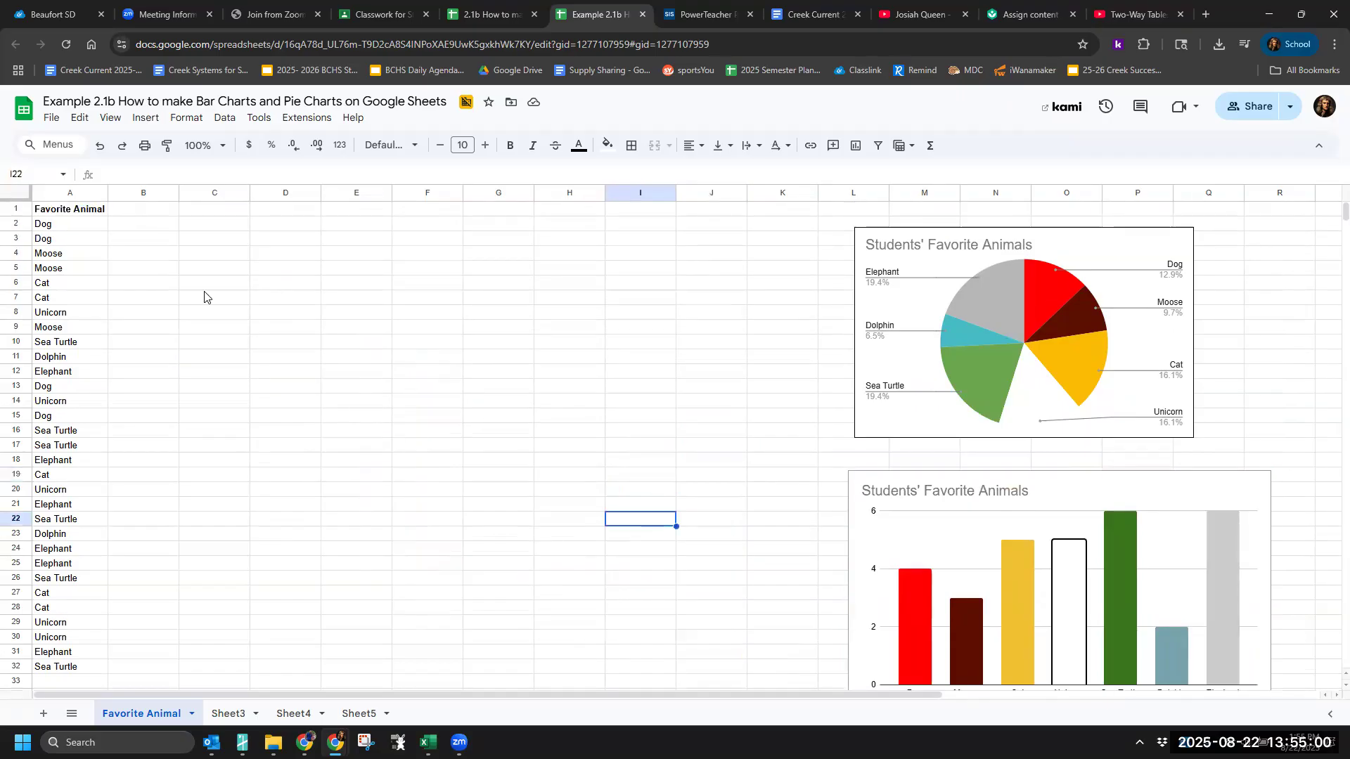
Step: Enter Elephant in cell C2 to begin a list of the distinct animals
click(203, 225)
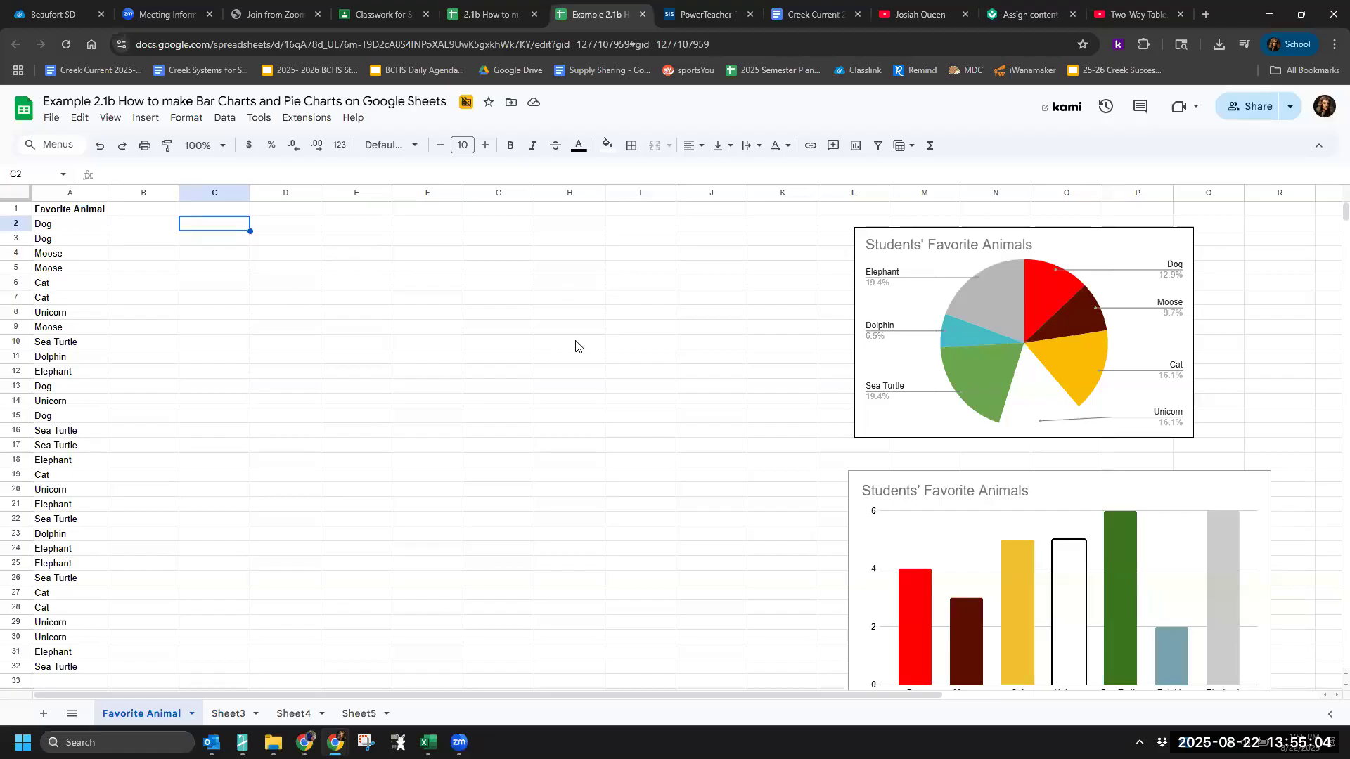
drag(221, 225, 295, 256)
click(232, 223)
text(E)
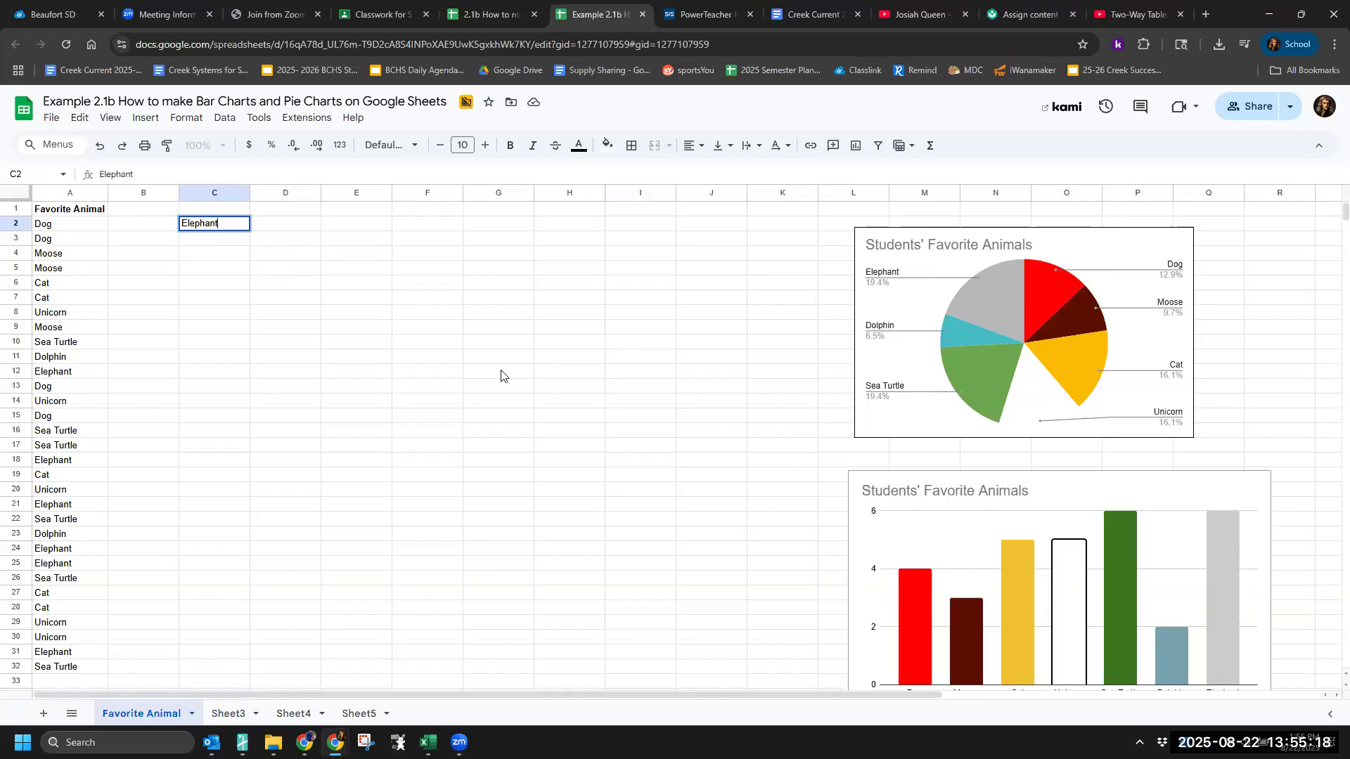
text(lephant)
key(Return)
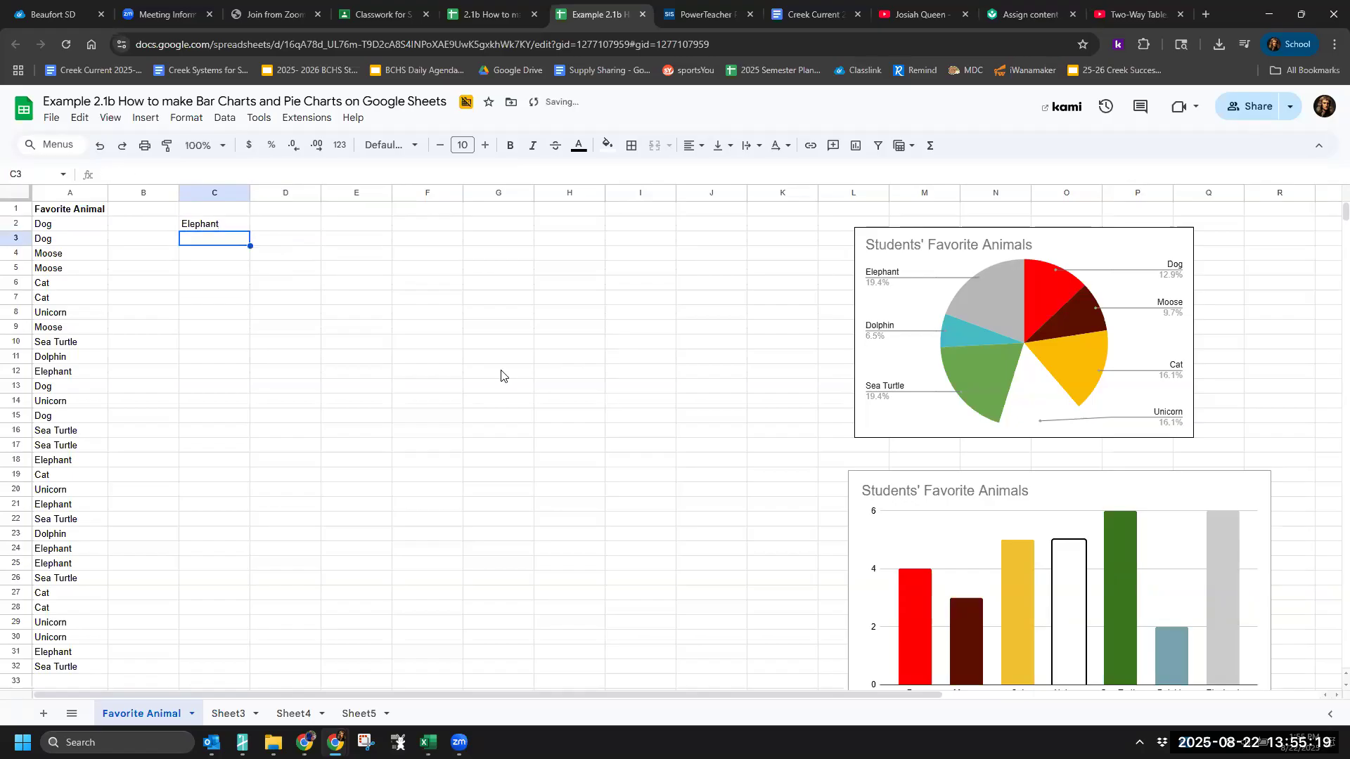
Step: Copy Elephant and Dolphin from the Favorite Animal column into cells C2 and C3
click(64, 379)
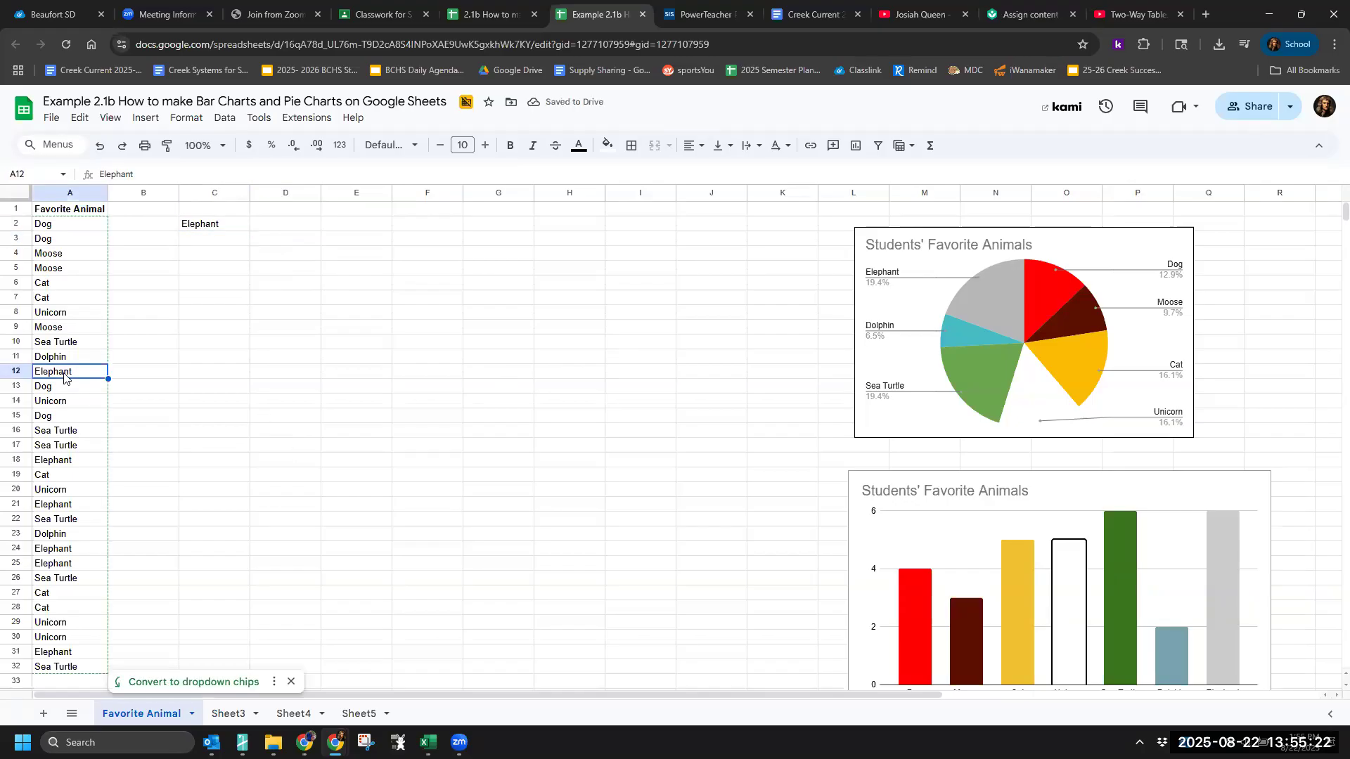
key(ctrl+c)
click(206, 226)
key(ctrl+v)
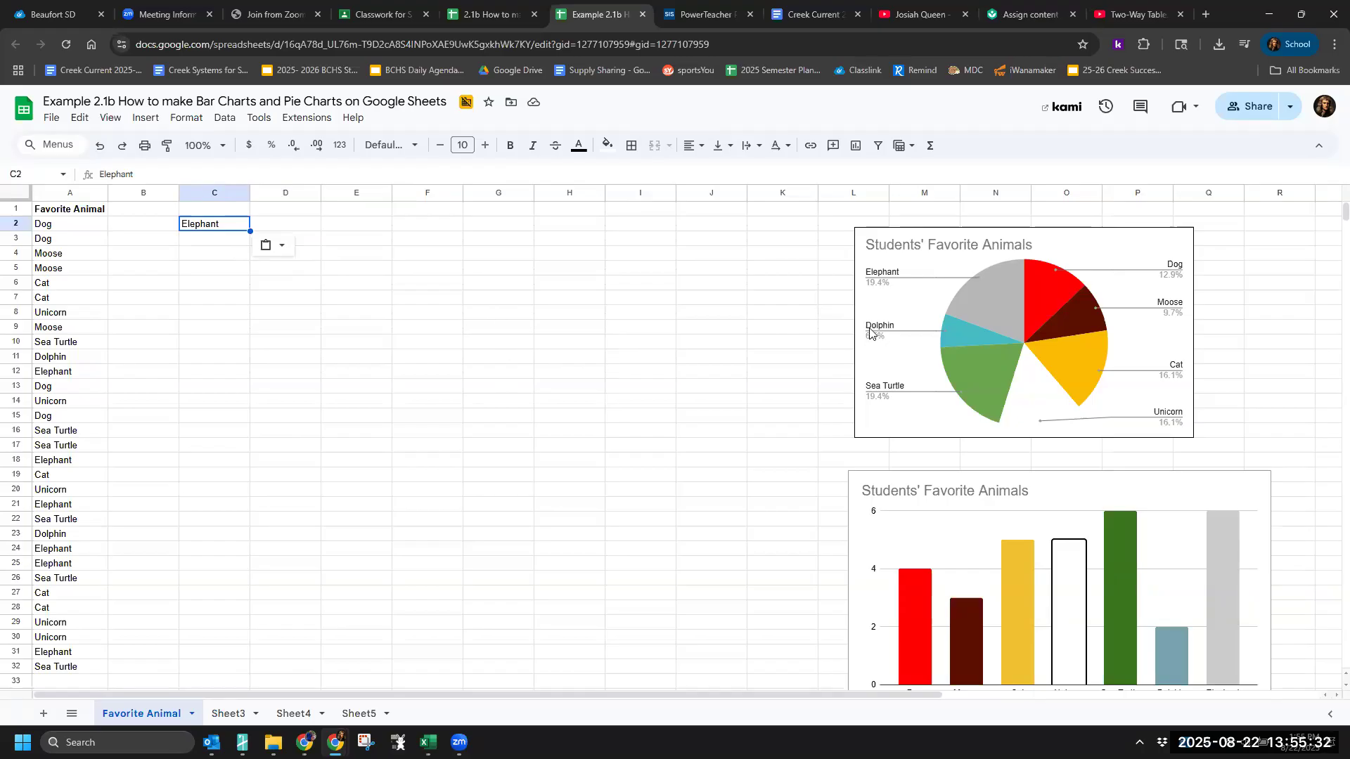
click(69, 362)
key(ctrl+c)
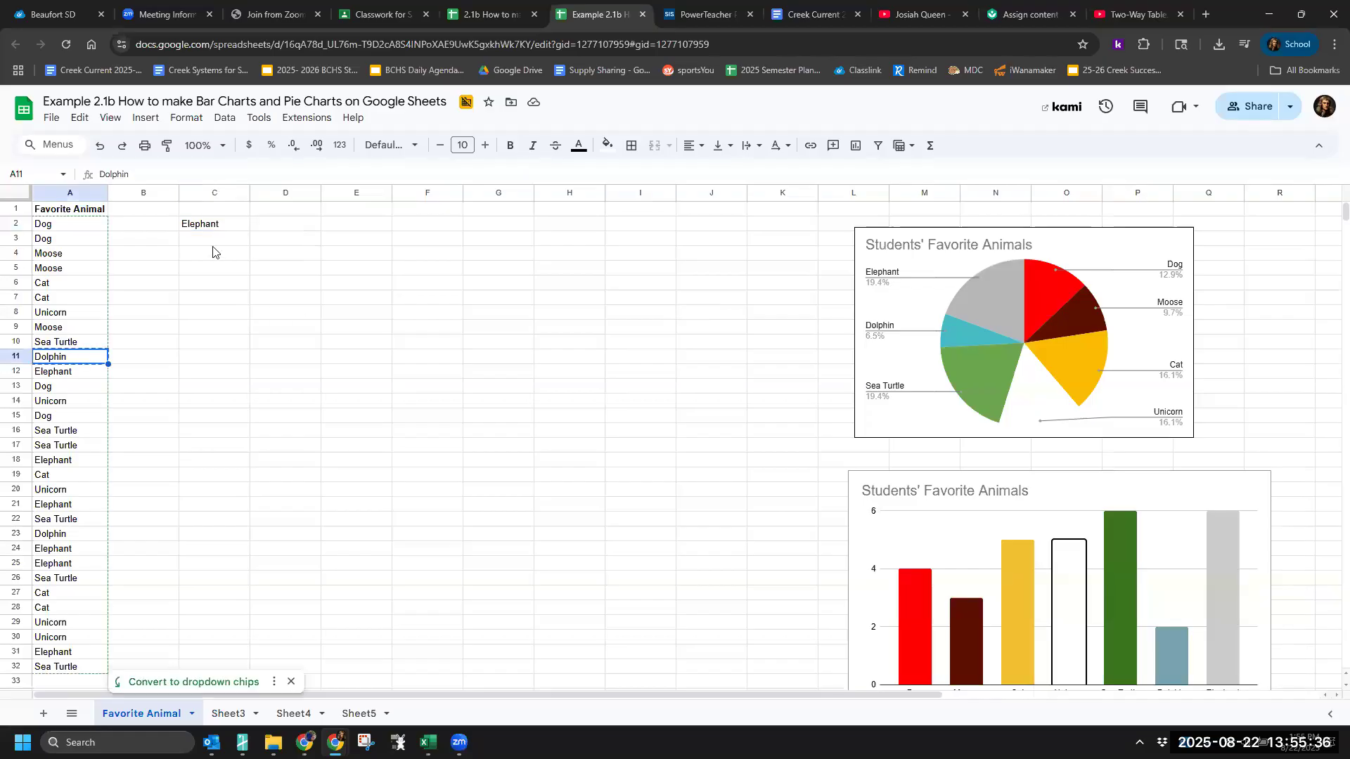
click(213, 245)
key(ctrl+v)
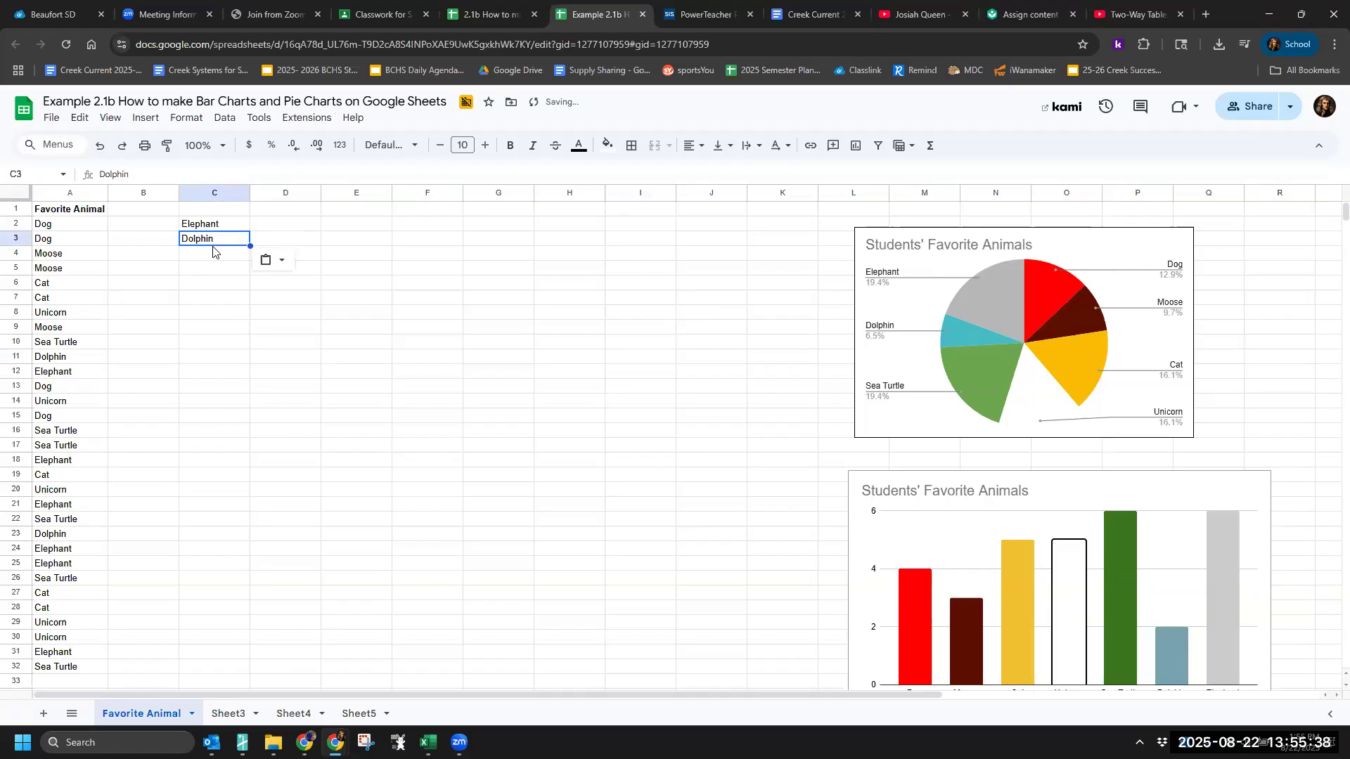
Step: Copy Sea Turtle and Dog from the Favorite Animal column into cells C4 and C5
click(78, 433)
key(ctrl+c)
click(205, 255)
key(ctrl+v)
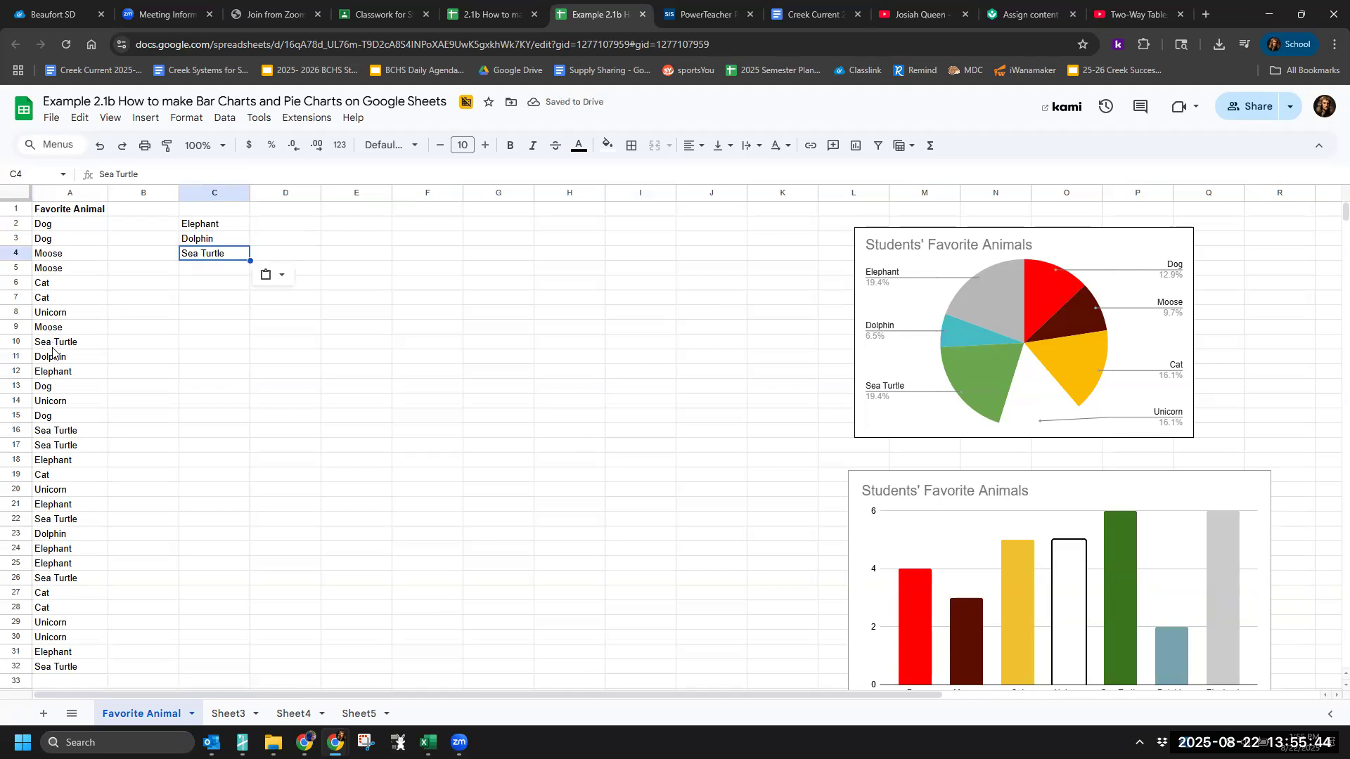
click(53, 388)
key(ctrl+c)
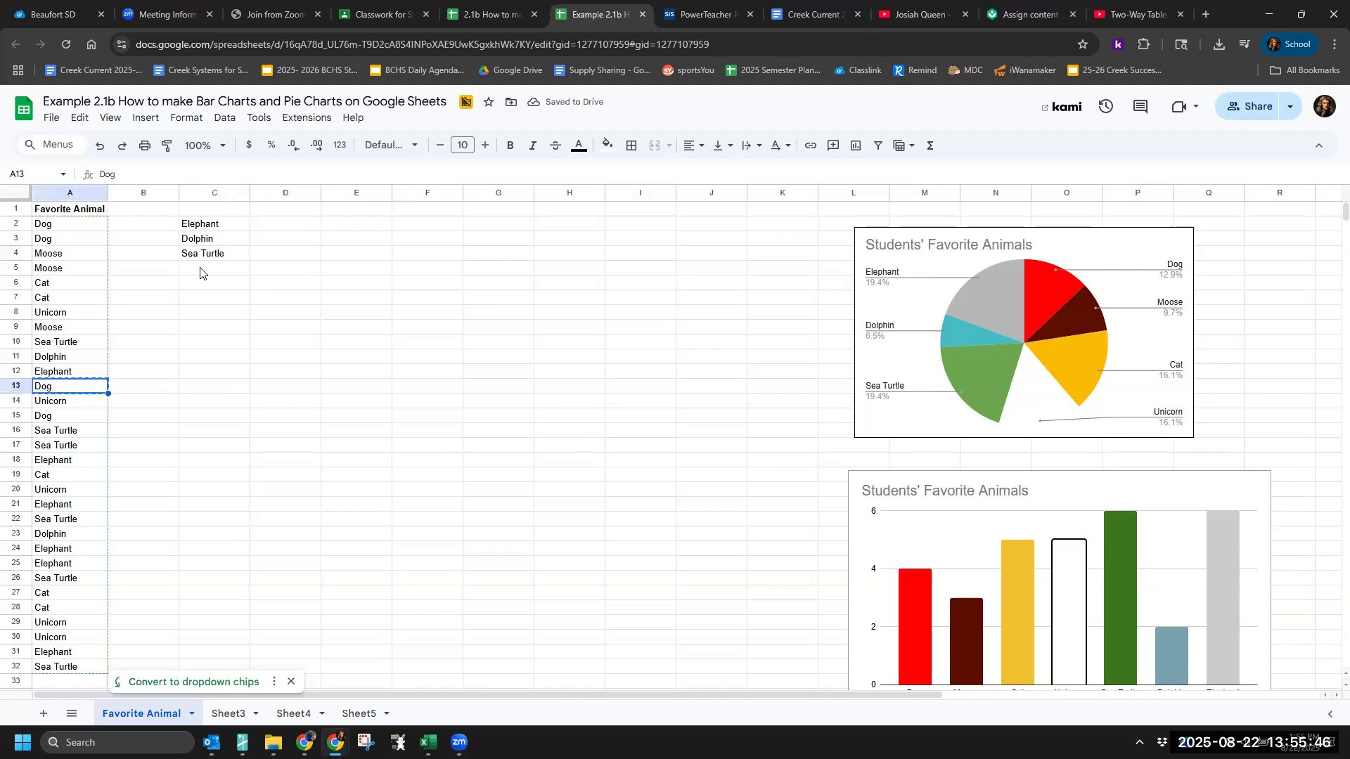
click(201, 269)
key(ctrl+v)
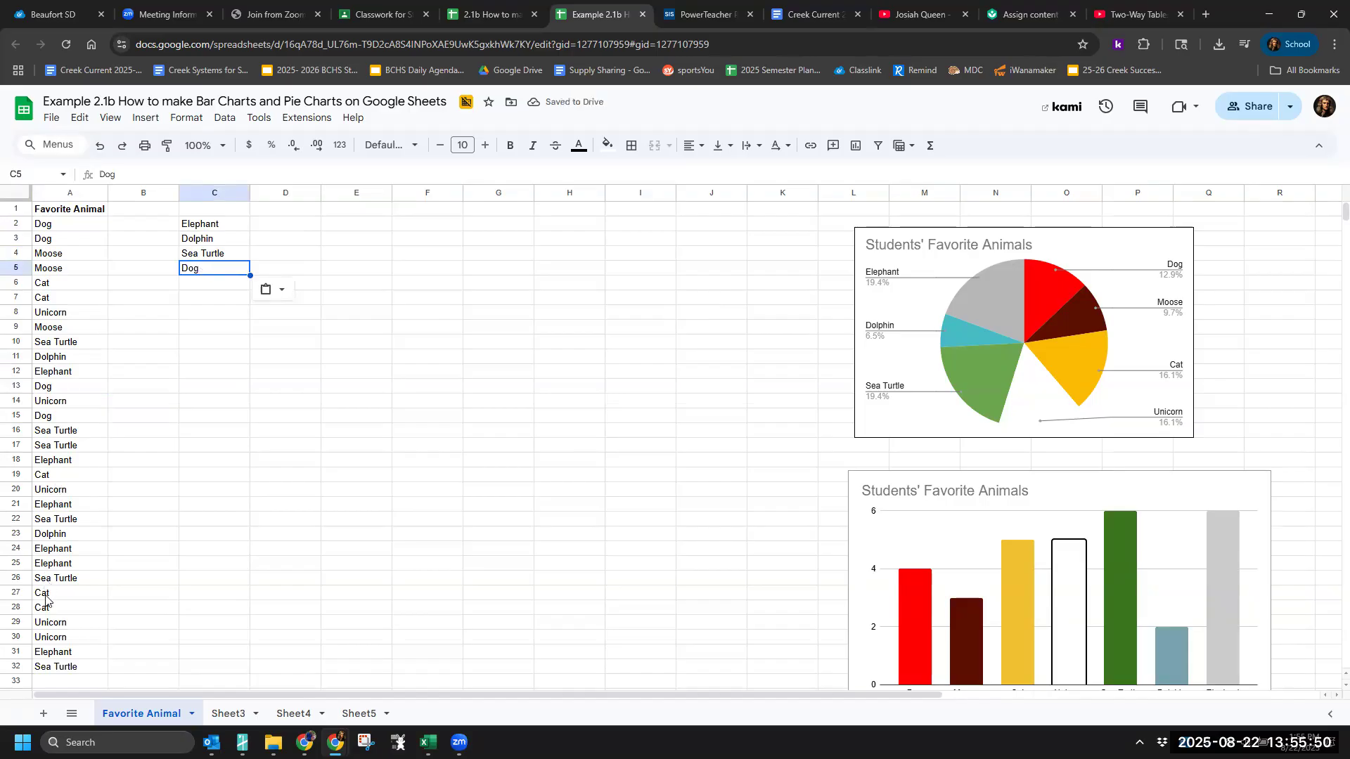
Step: Copy Moose and Cat from the Favorite Animal column into cells C6 and C7
click(58, 328)
key(ctrl+c)
click(199, 284)
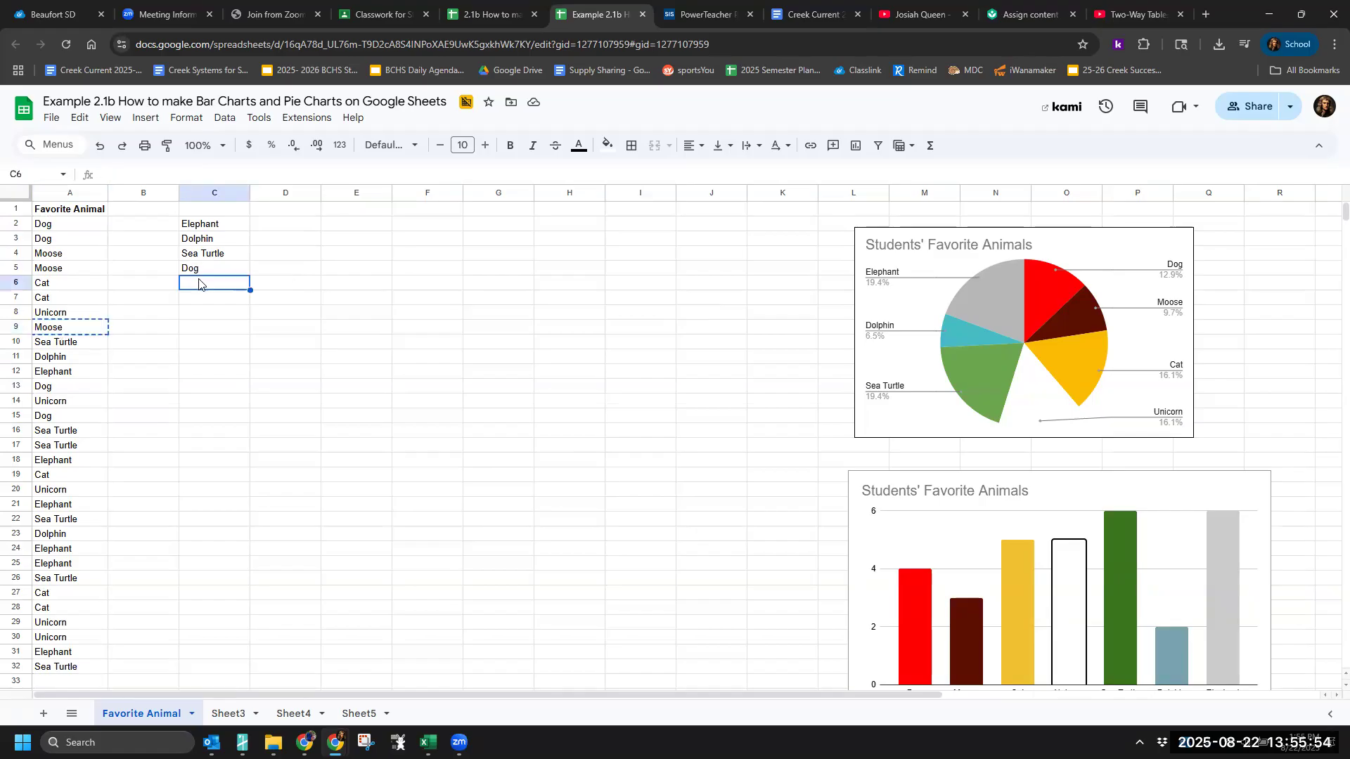
key(ctrl+v)
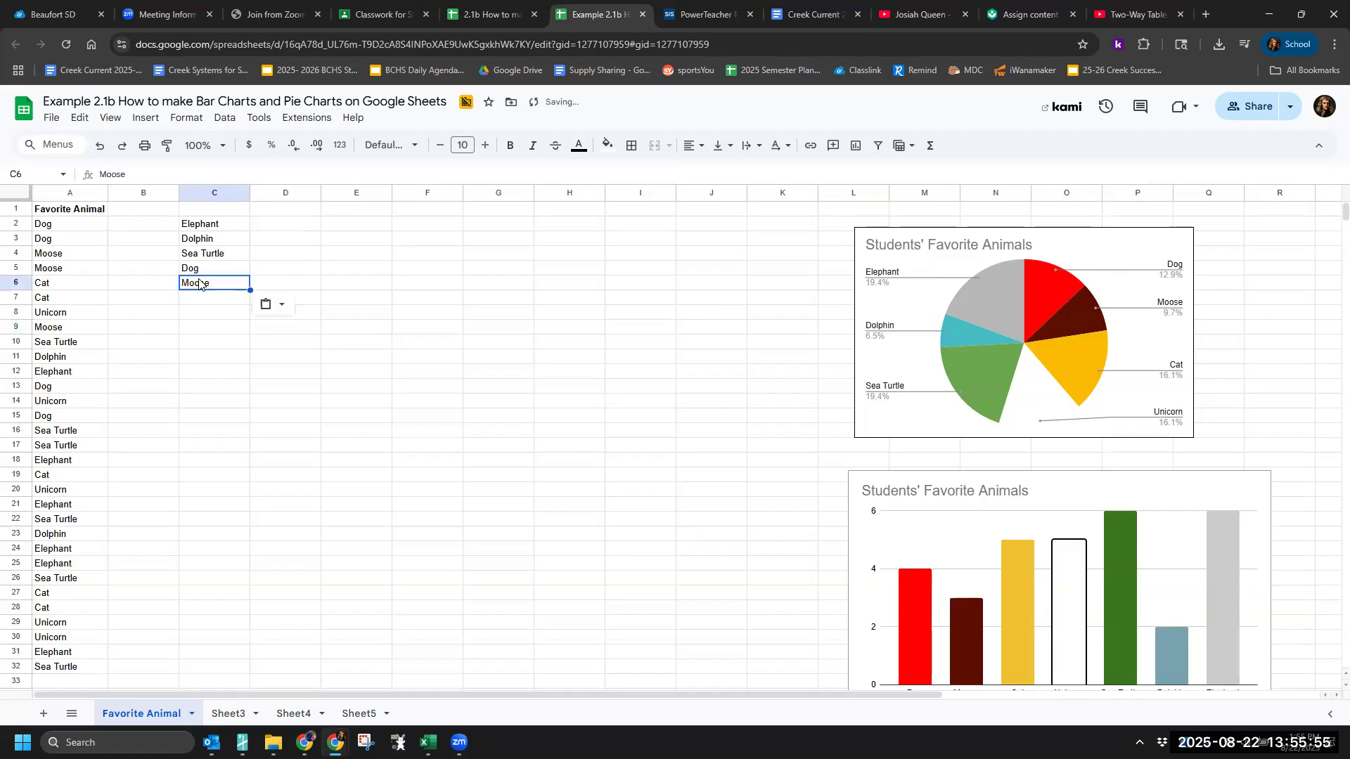
click(79, 284)
key(ctrl+c)
click(200, 301)
key(ctrl+v)
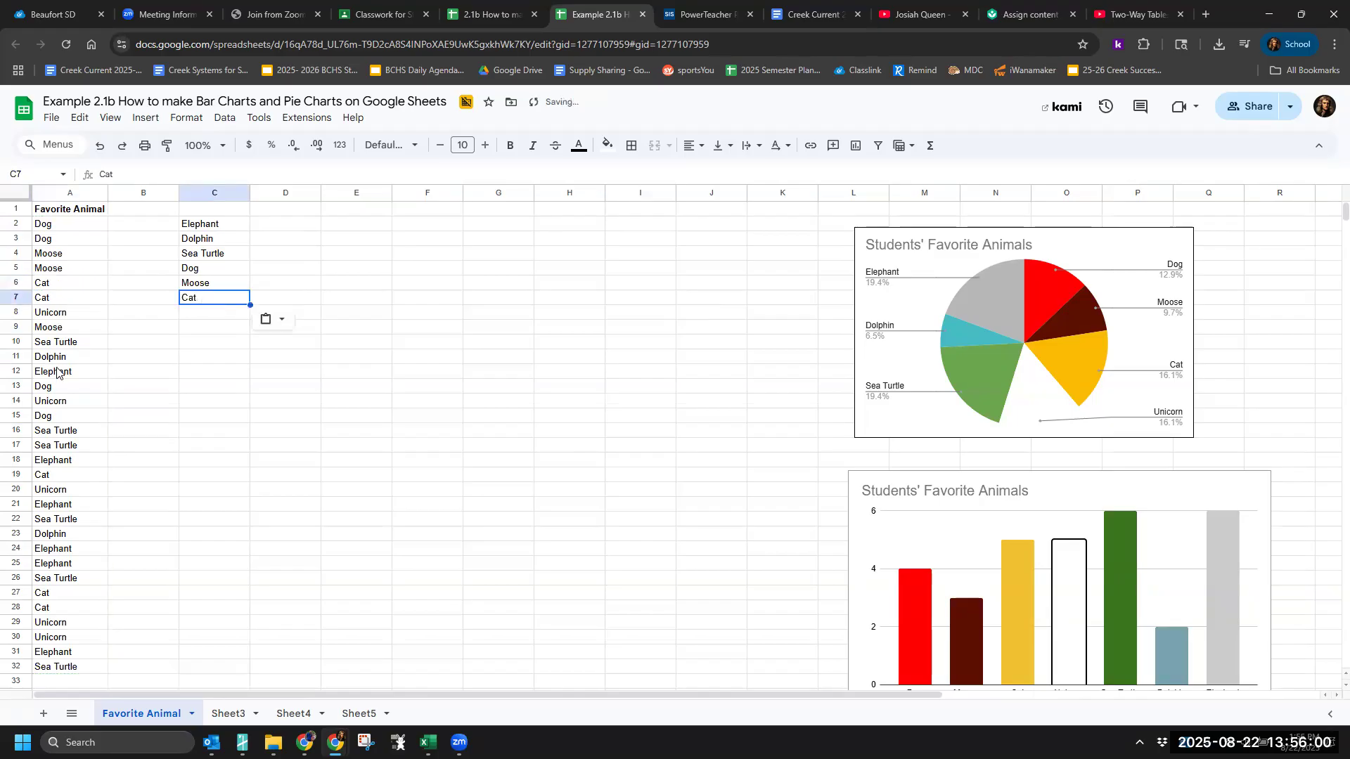
Step: Complete the animal list by copying Unicorn from the Favorite Animal column into cell C8
click(52, 405)
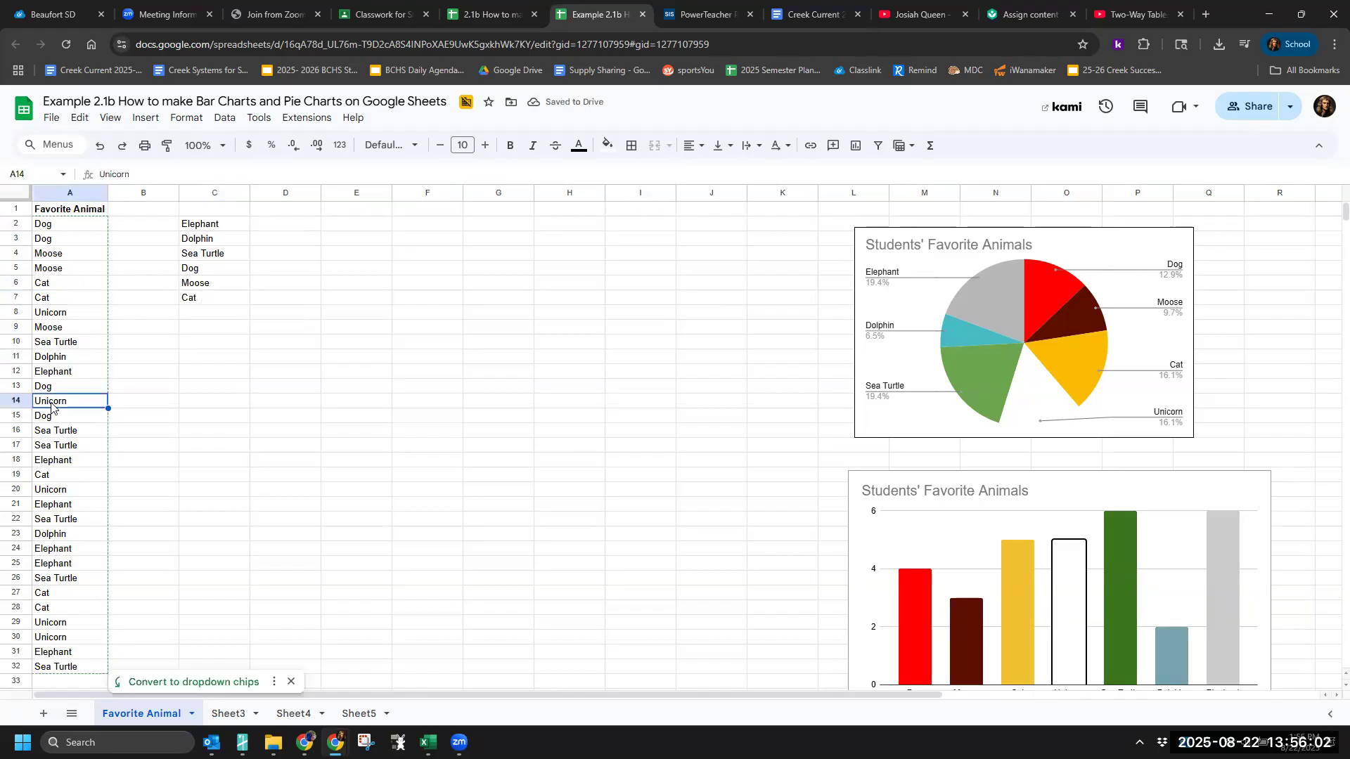
key(ctrl+c)
click(219, 317)
key(ctrl+v)
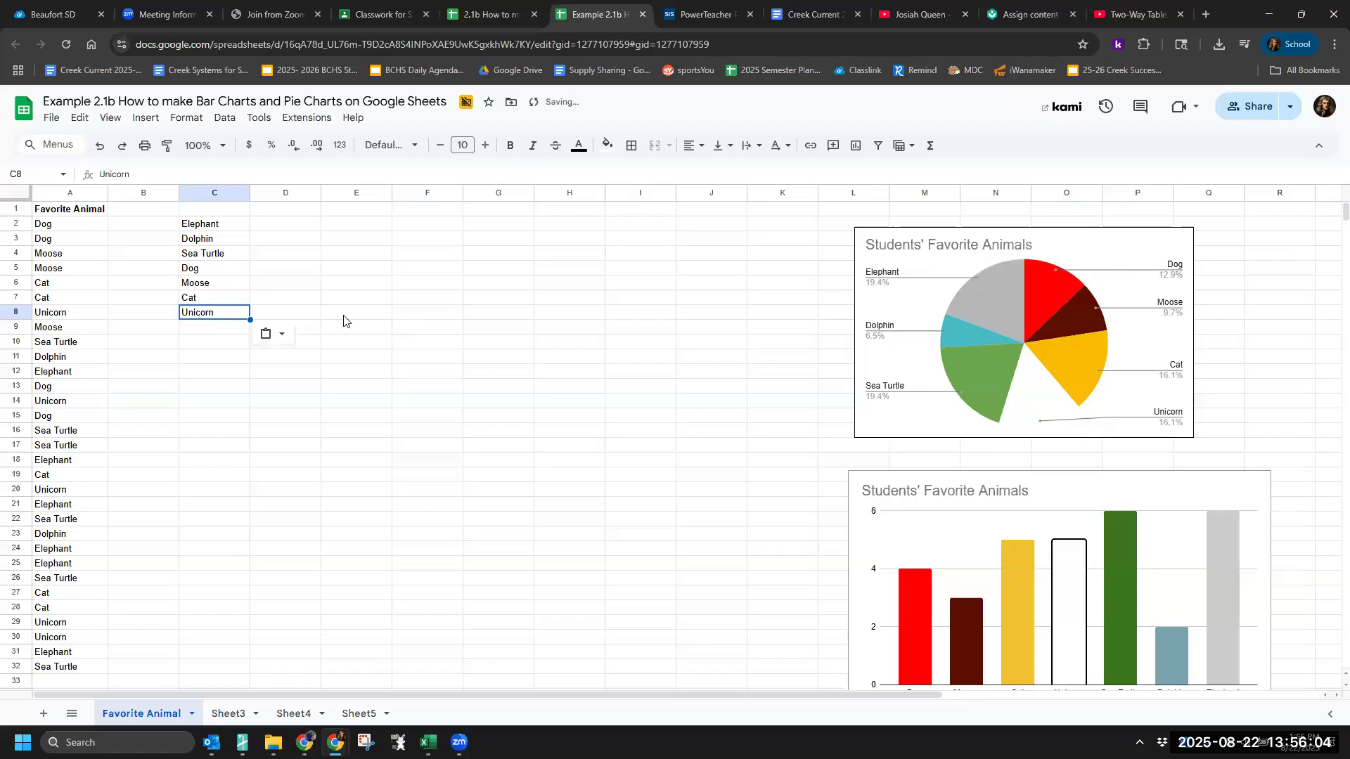
click(267, 229)
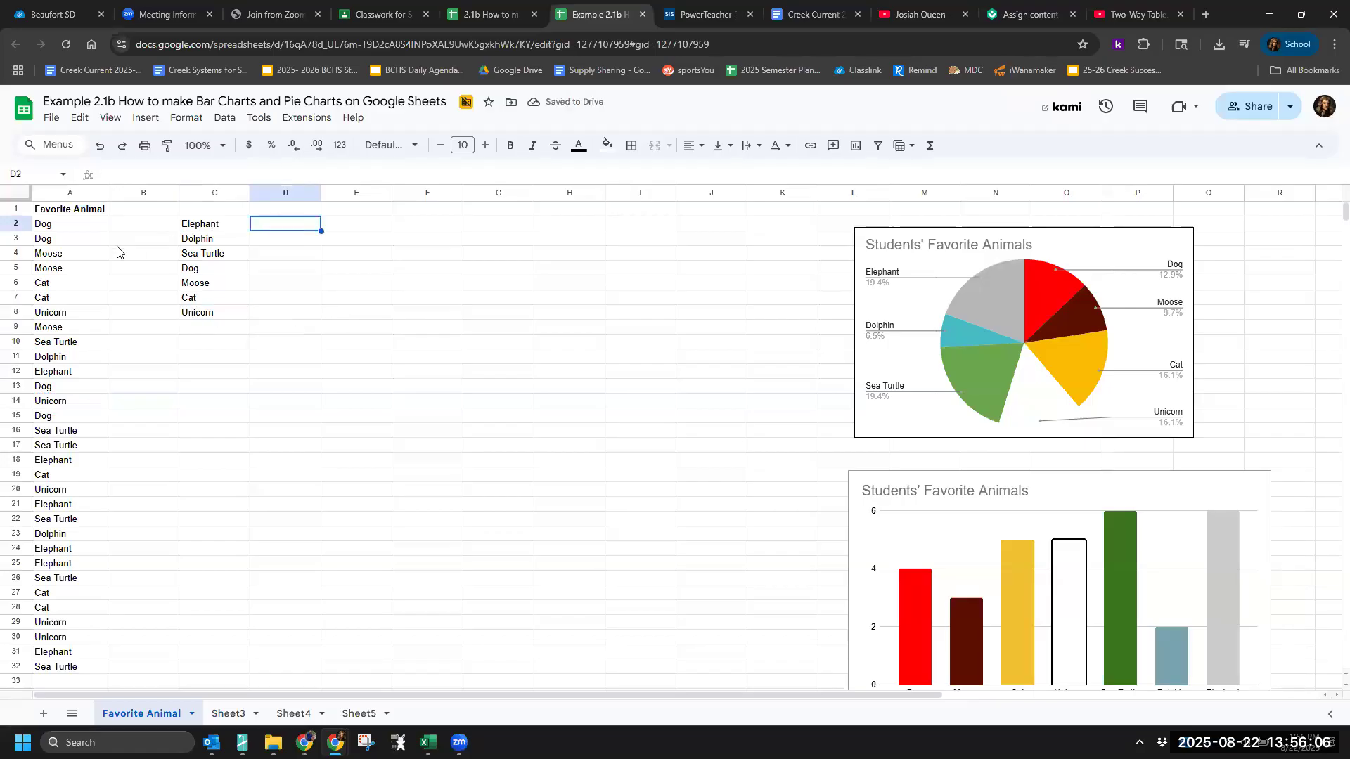
Step: Enter the formula =COUNTIF(A:A,C2) in cell D2 to count Elephant in the Favorite Animal column
scroll(71, 528, down, 2)
scroll(71, 528, up, 2)
text(=)
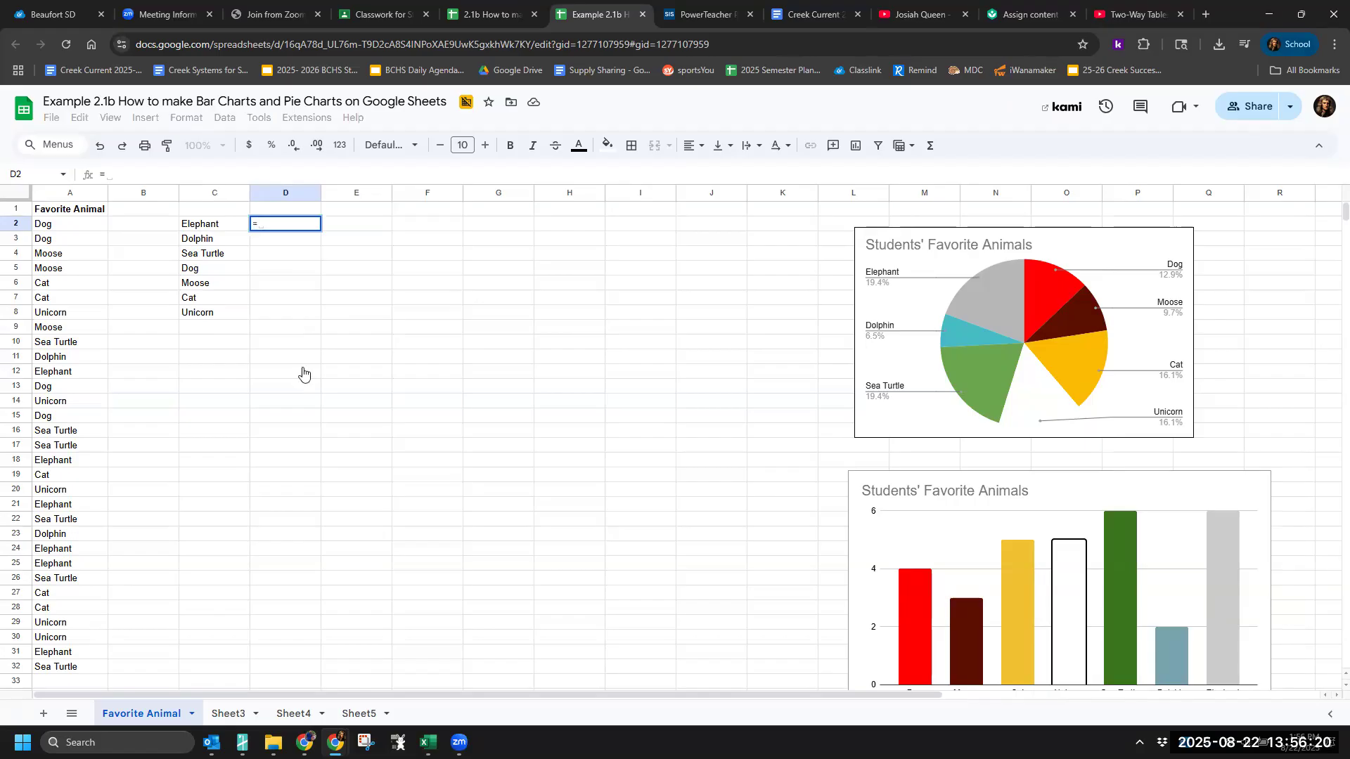
text(count)
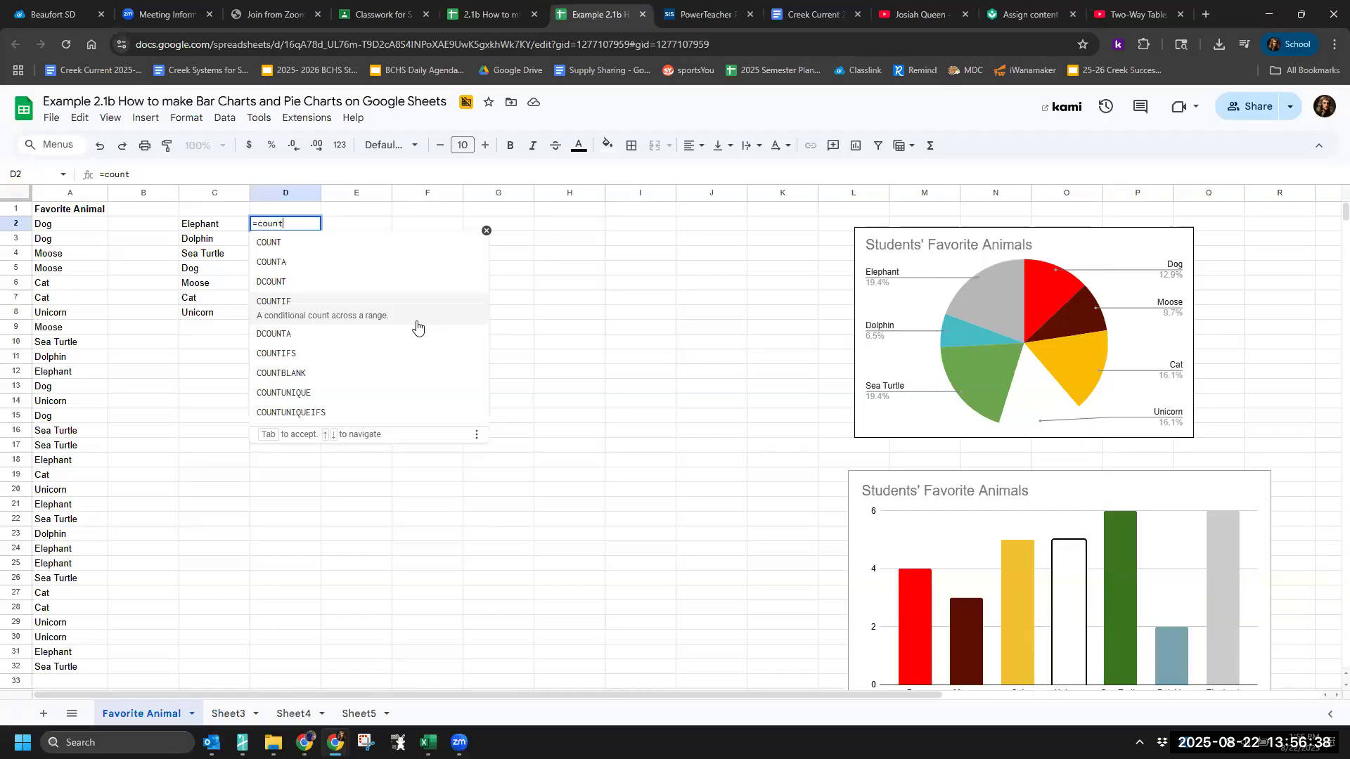
click(417, 326)
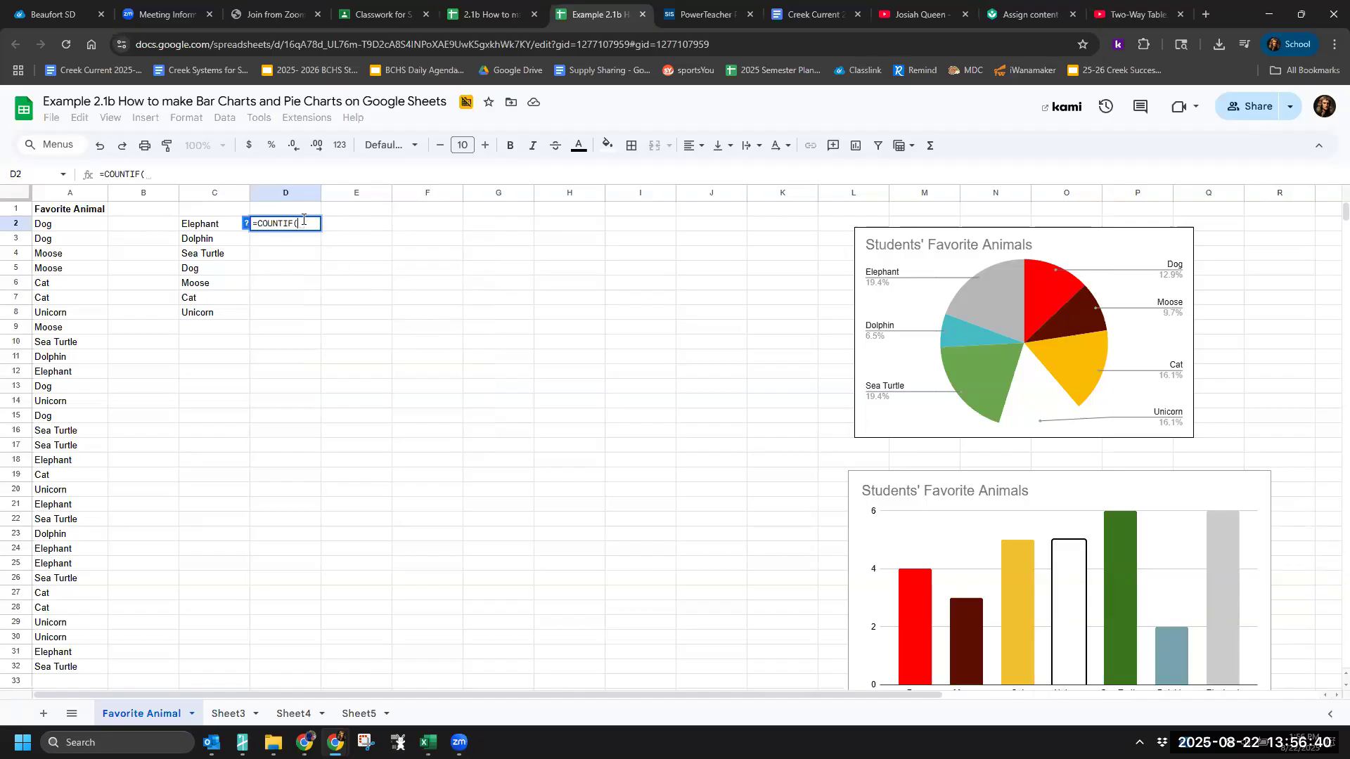
click(247, 223)
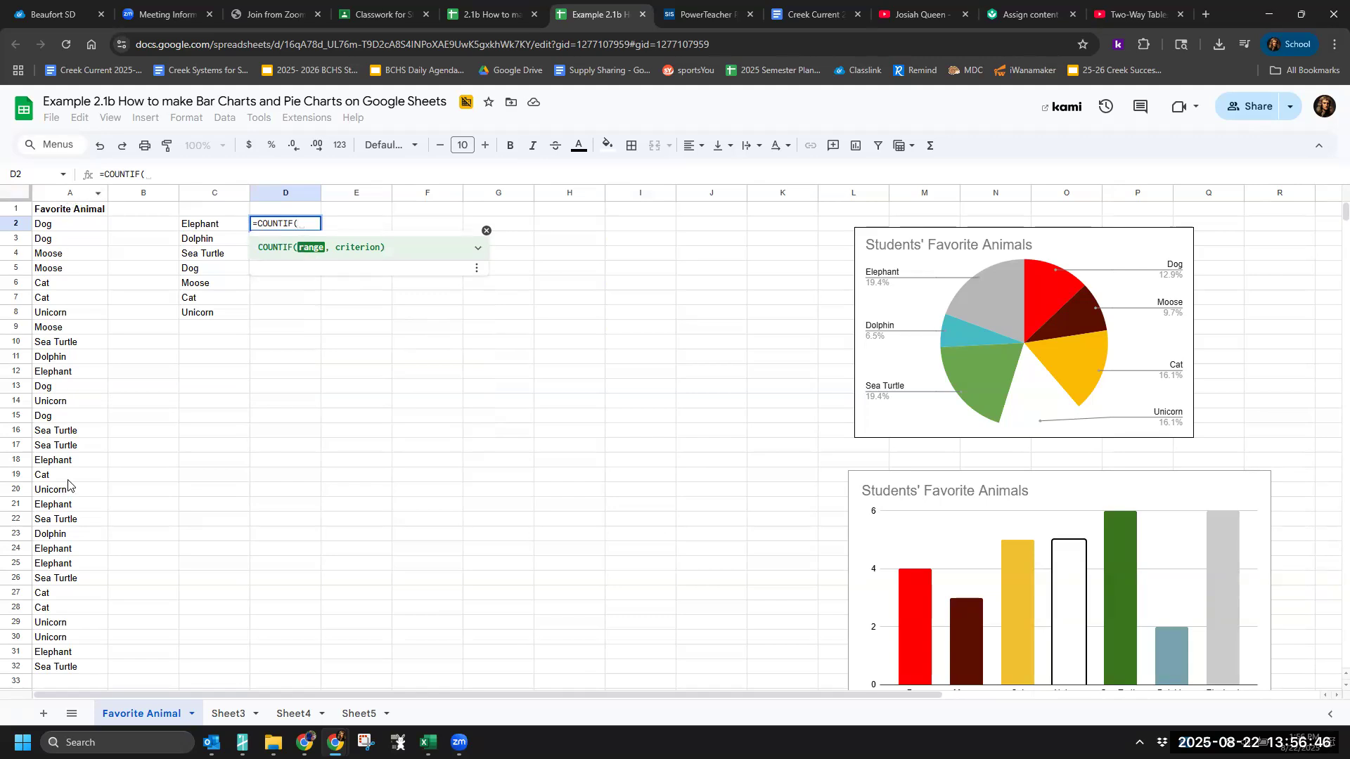
click(70, 195)
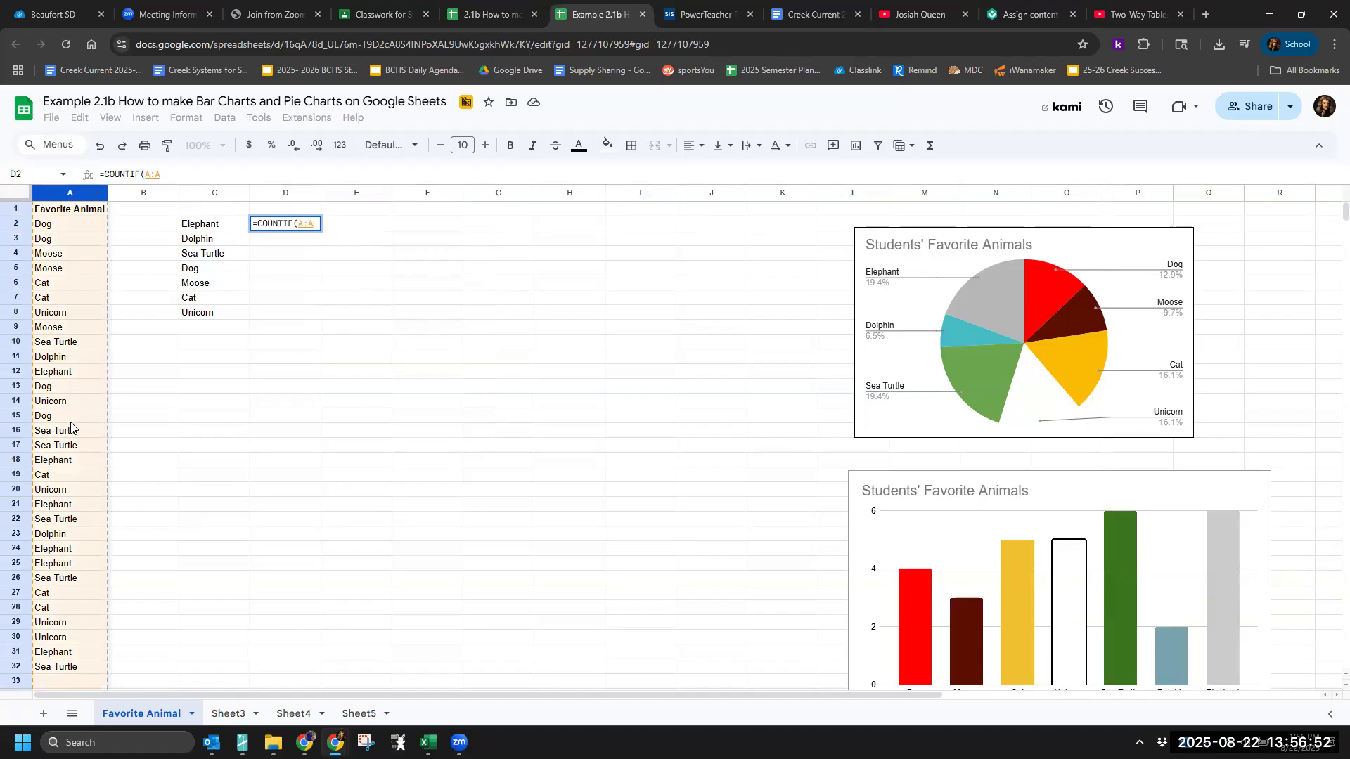
text(,)
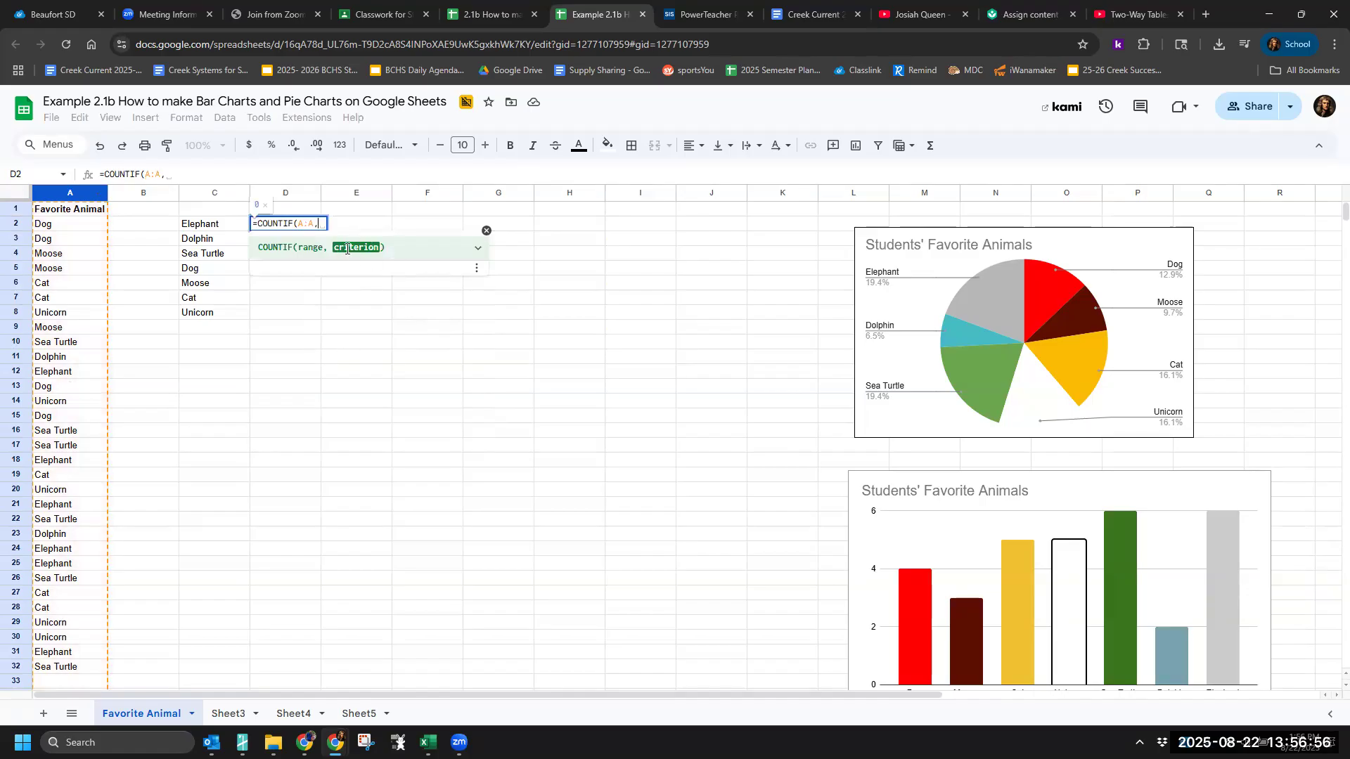
click(208, 229)
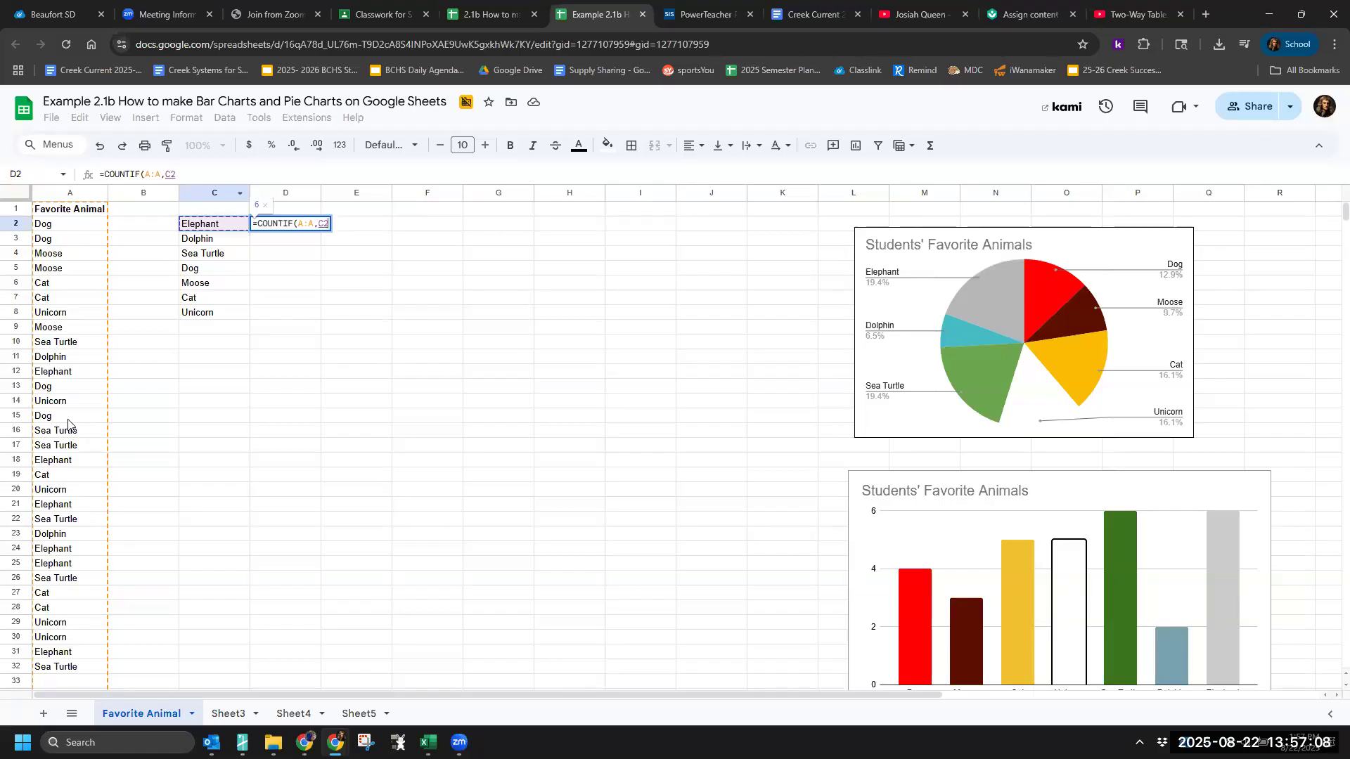
key(Return)
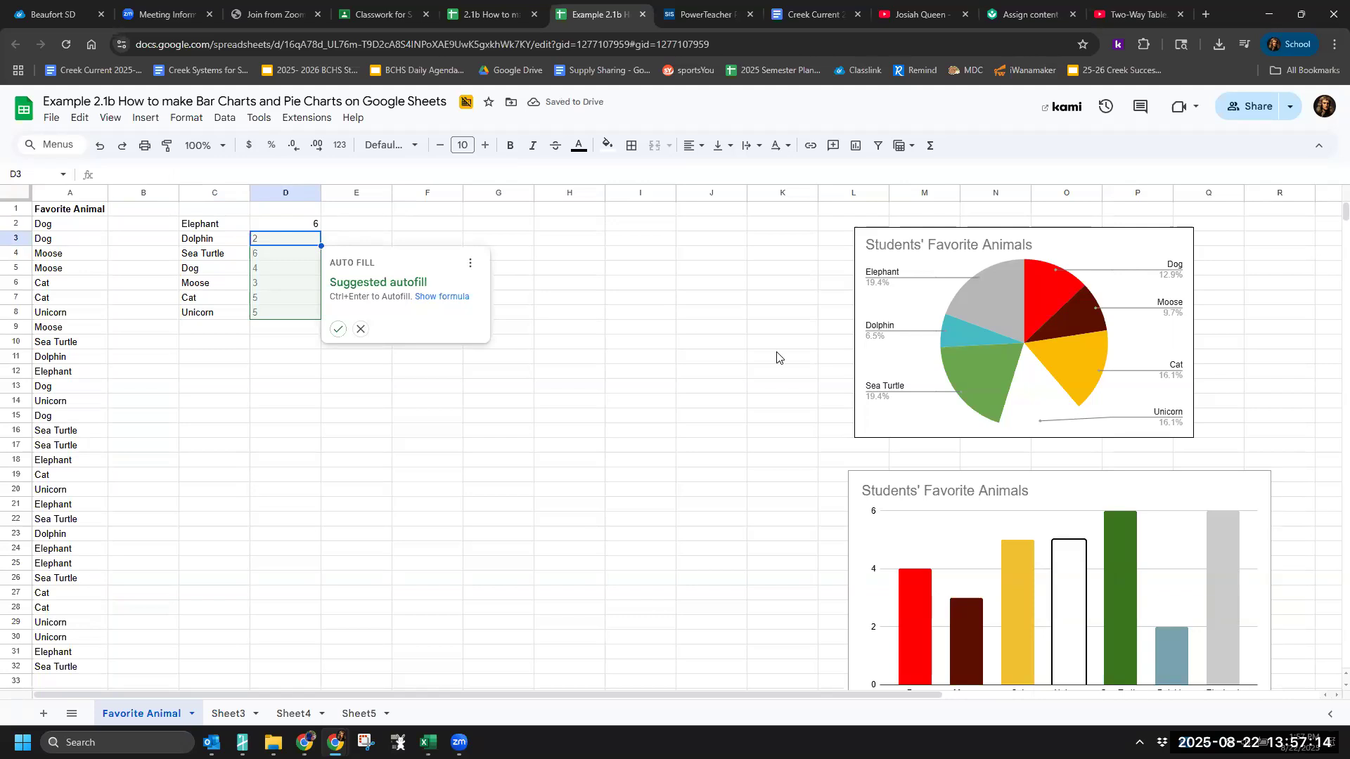
Step: Dismiss the suggested autofill, fill the COUNTIF formula from D2 down through D8, and check the copied cell references
click(359, 329)
click(282, 227)
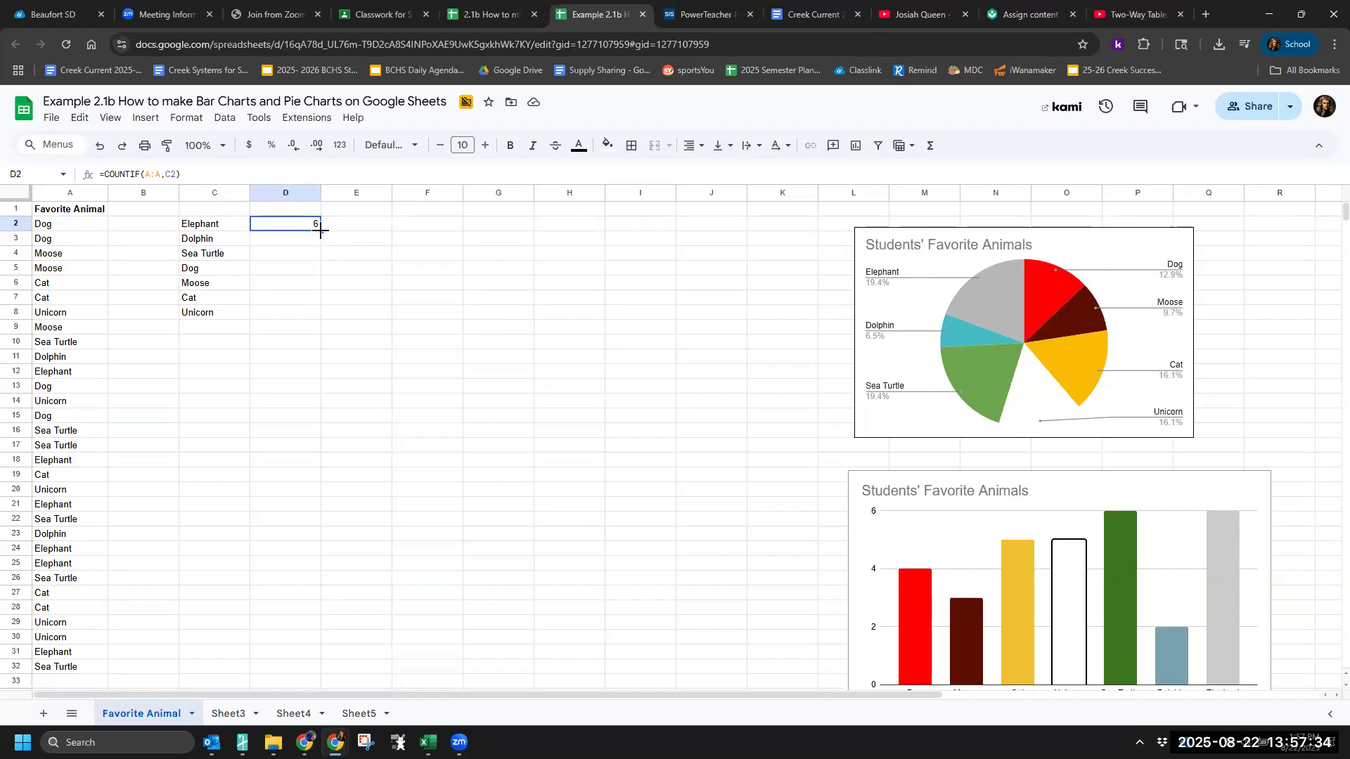
drag(319, 232, 327, 315)
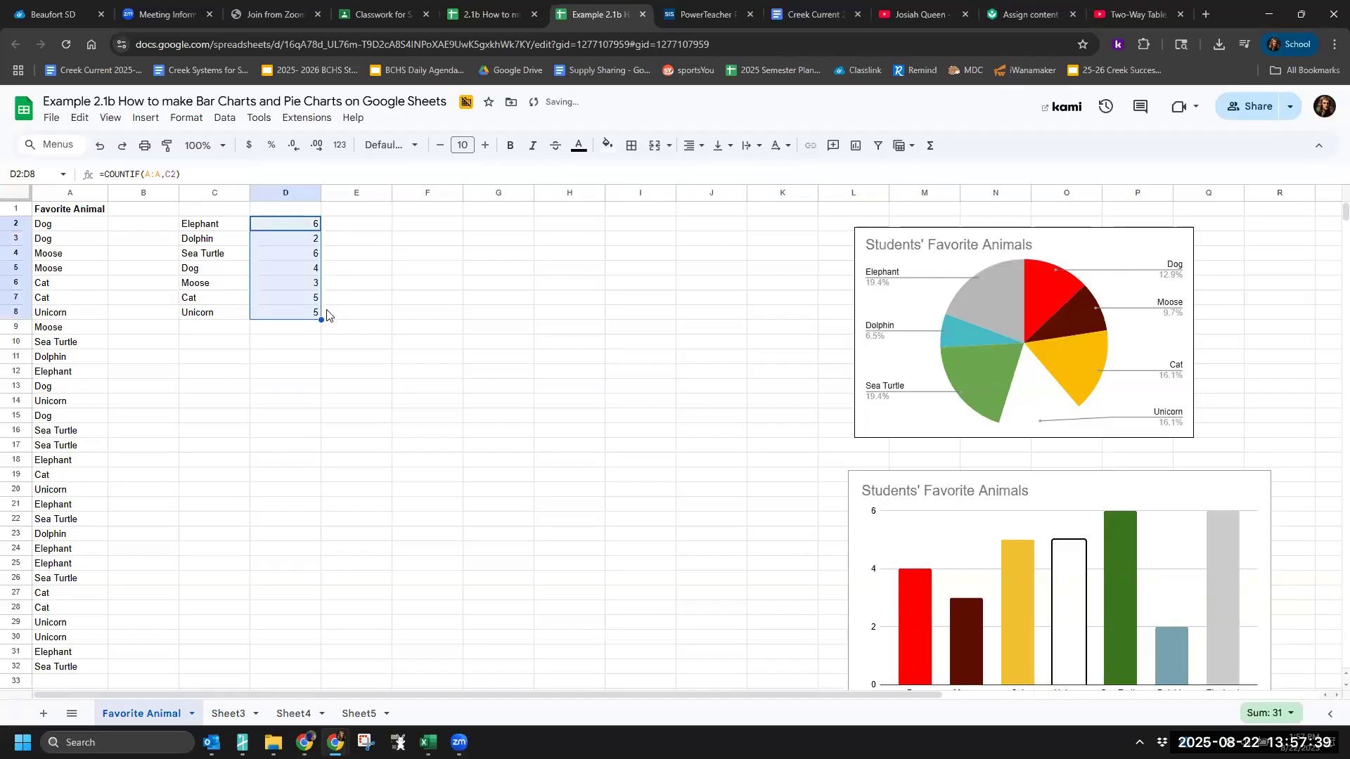
click(377, 239)
click(315, 224)
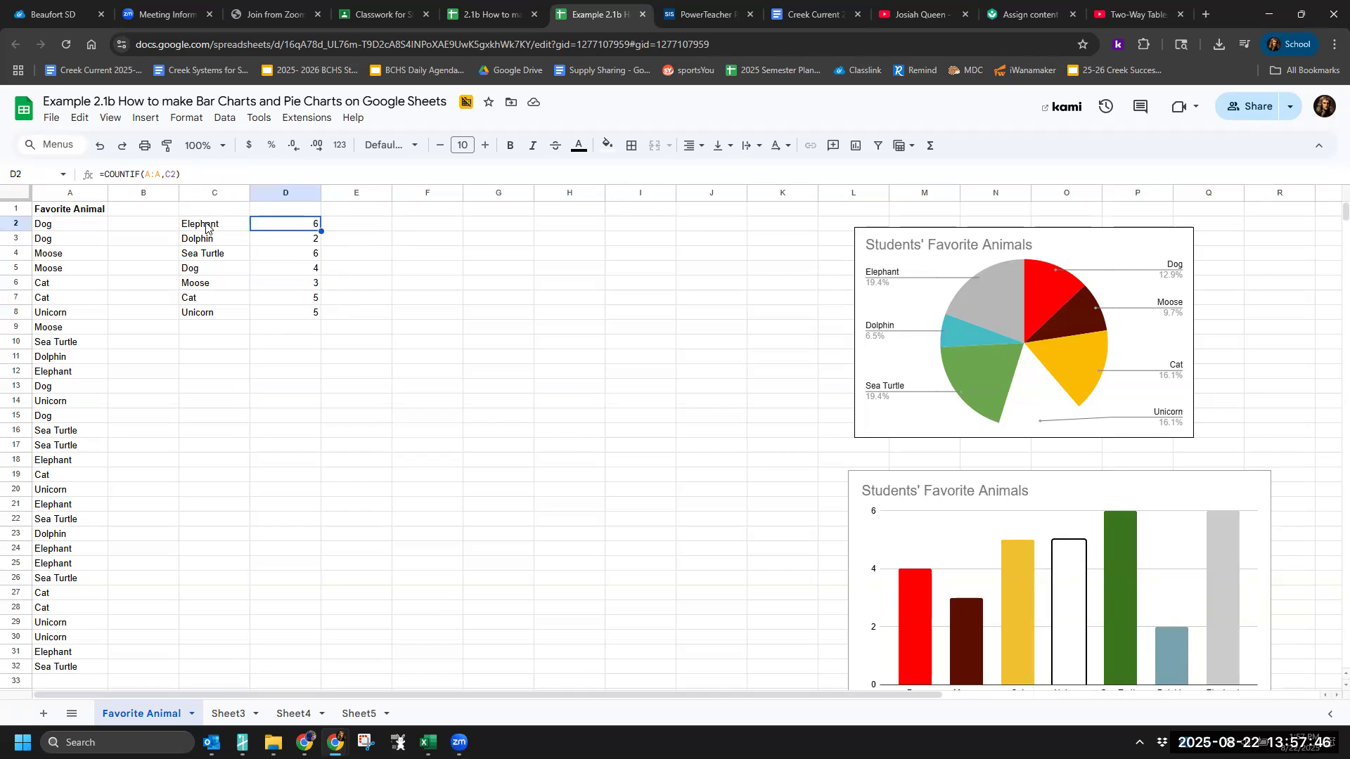
click(289, 274)
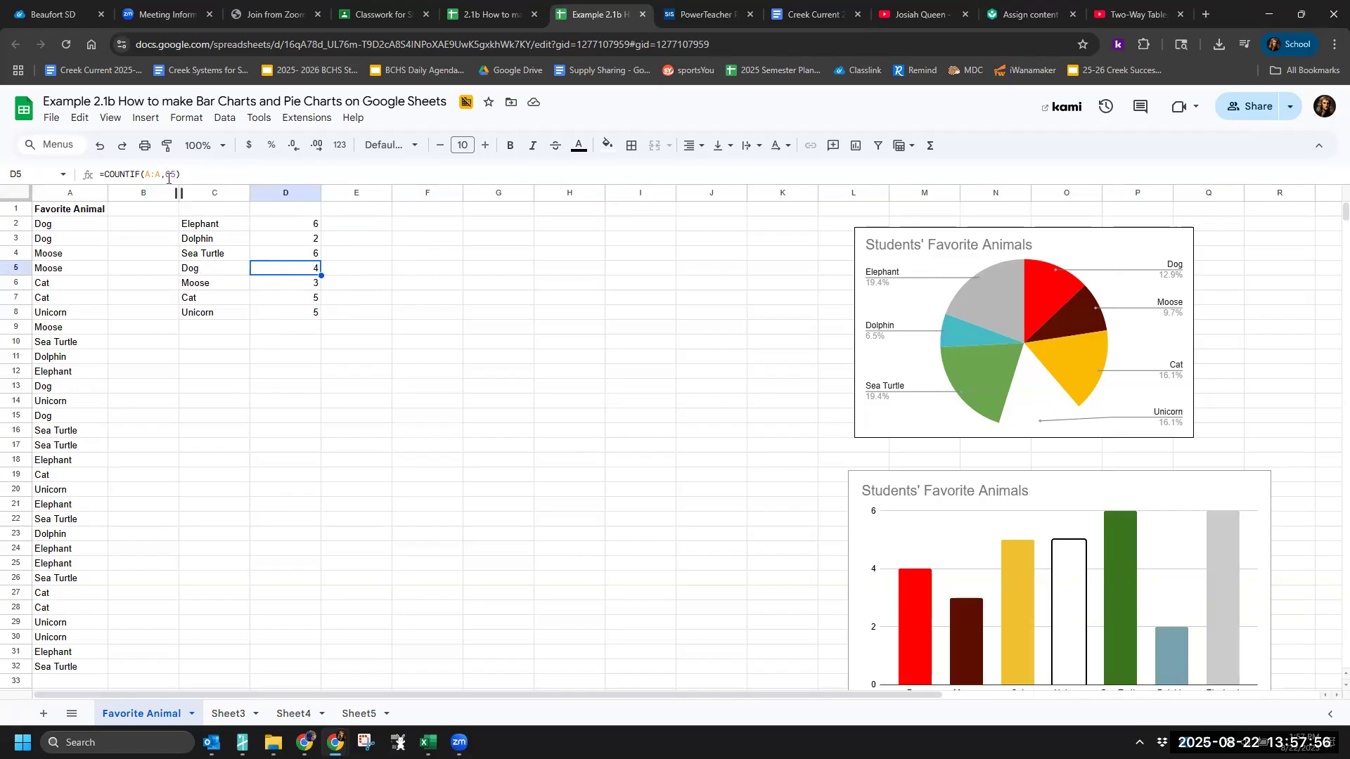
click(296, 334)
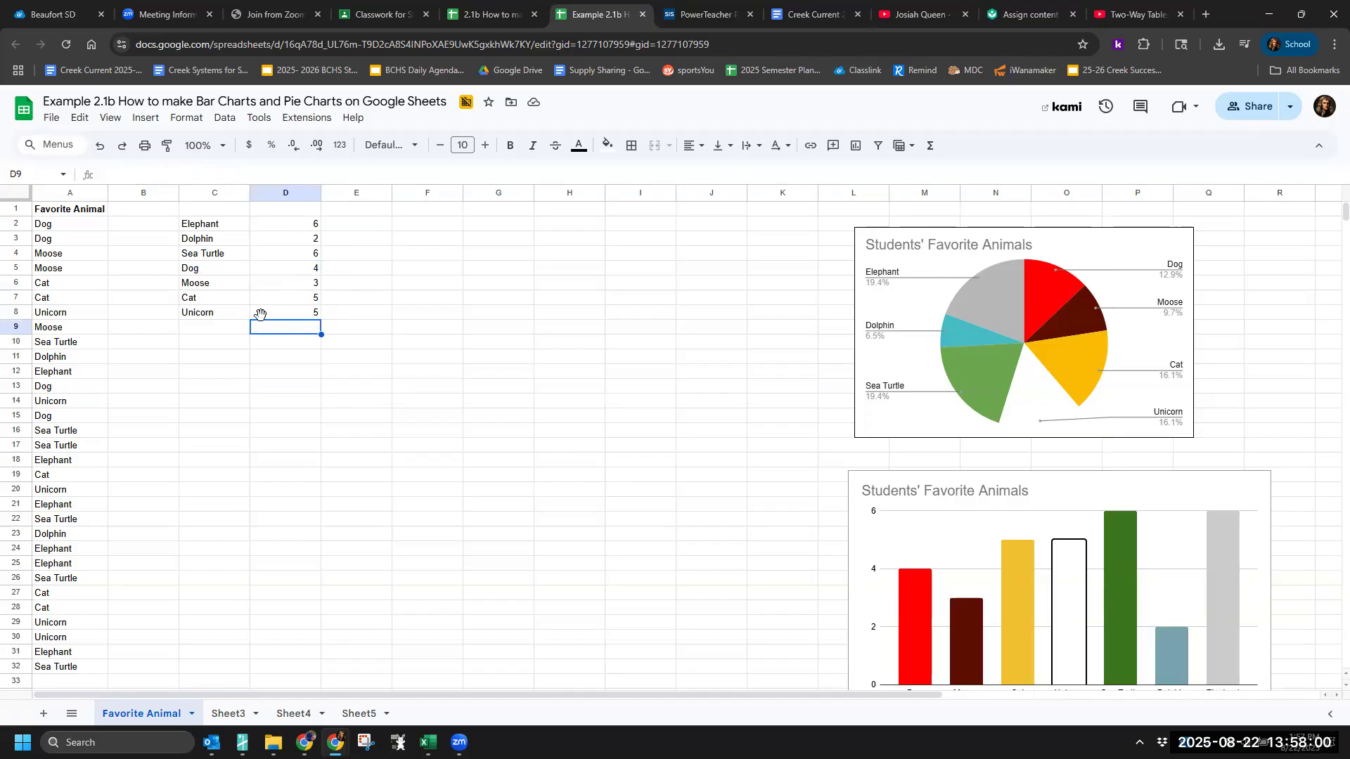
Step: Add the headers Animal in C1 and Frequency in D1 above the animal list and its counts
drag(214, 226, 288, 320)
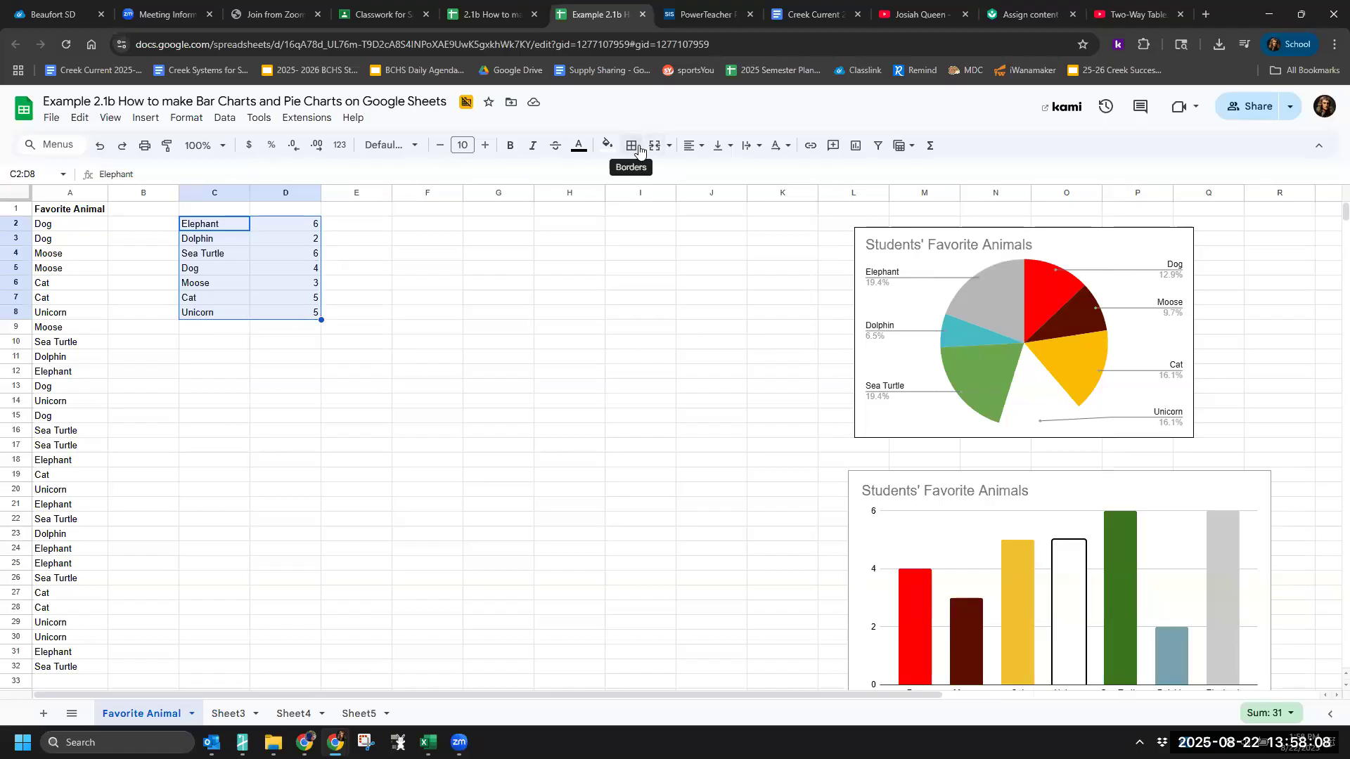
click(223, 210)
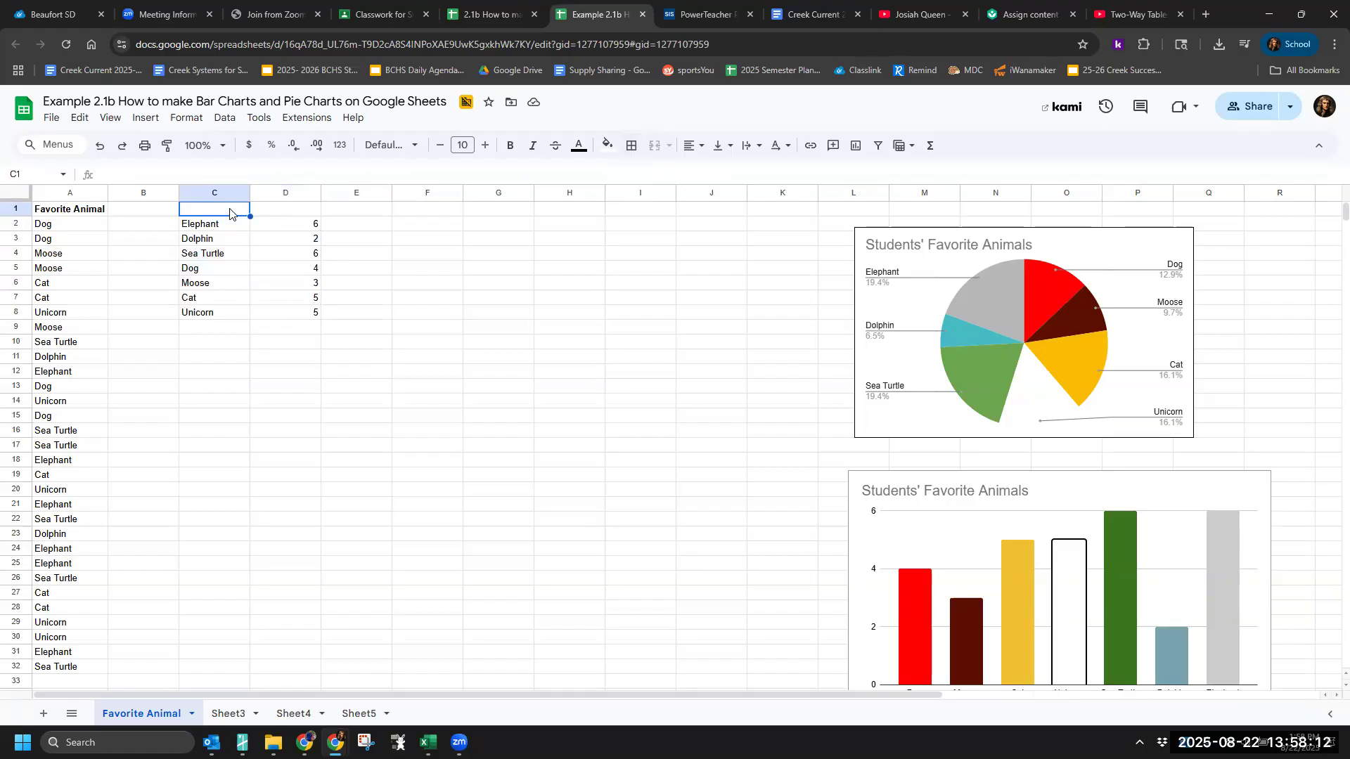
text(Animal)
key(Tab)
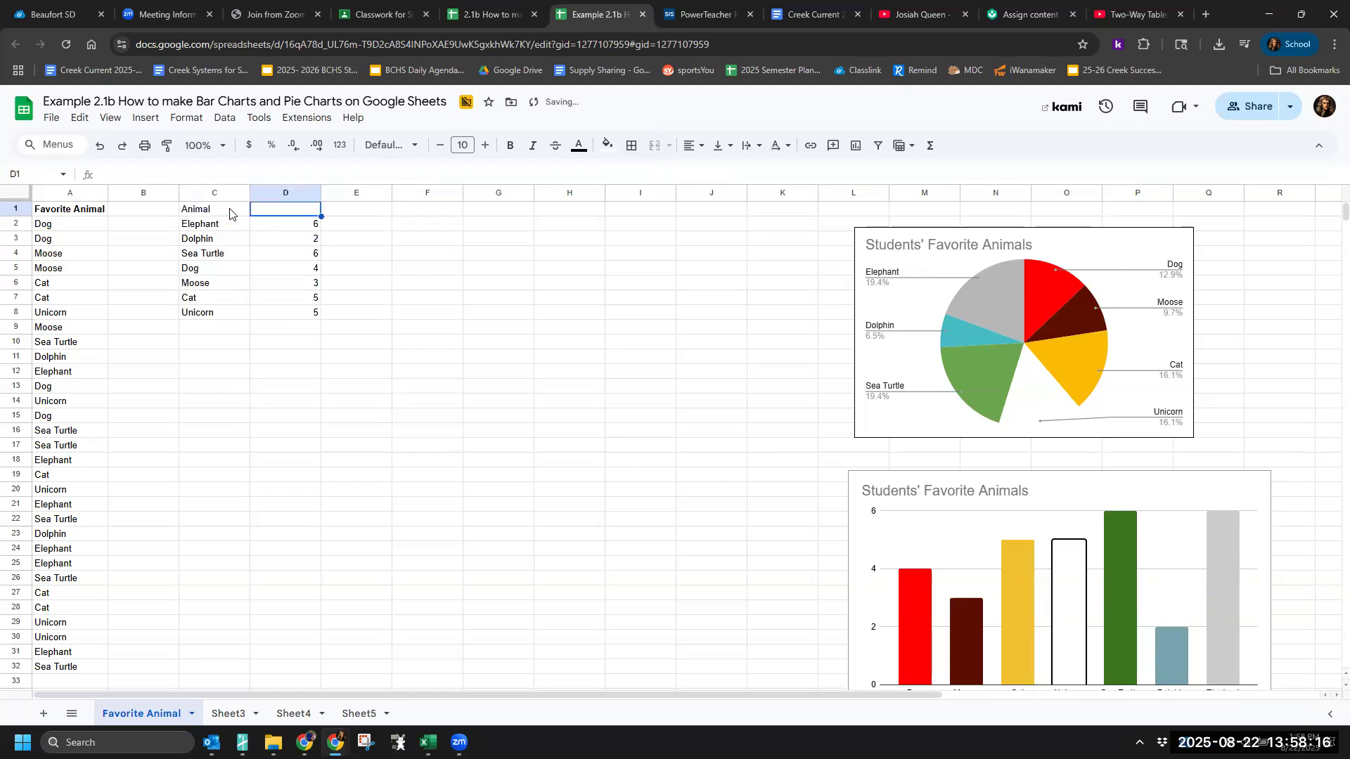
text(Frequency)
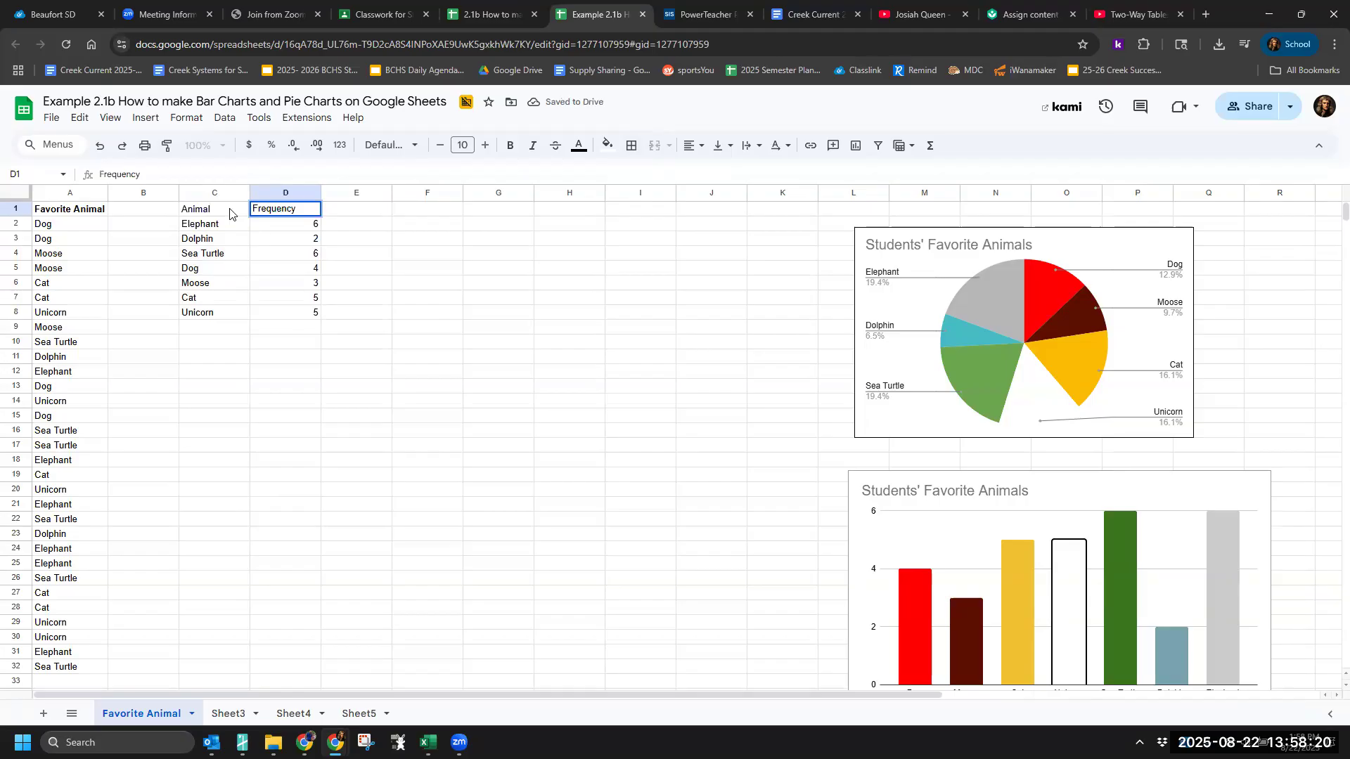
key(Return)
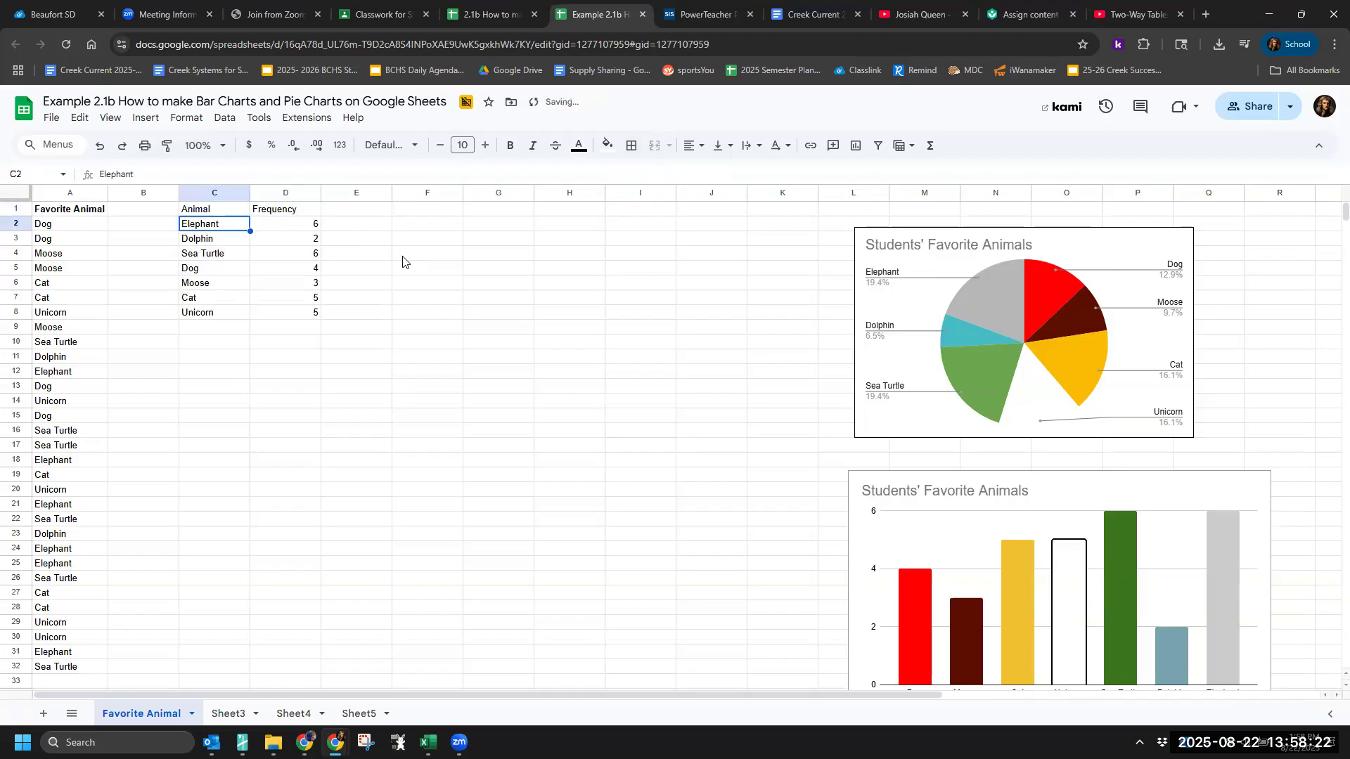
Step: Apply all borders to the frequency table in C1:D8
click(405, 260)
click(235, 211)
drag(287, 282, 302, 313)
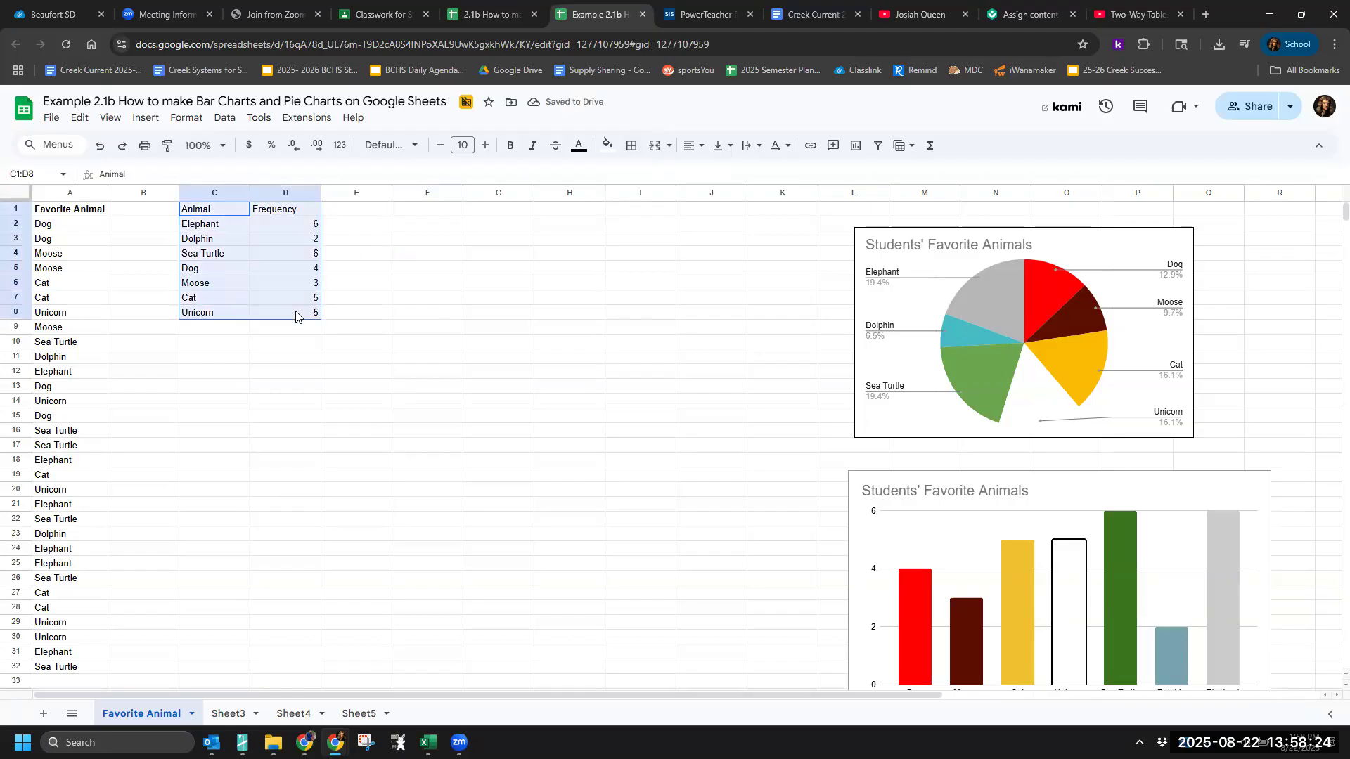
click(631, 148)
click(637, 175)
click(515, 297)
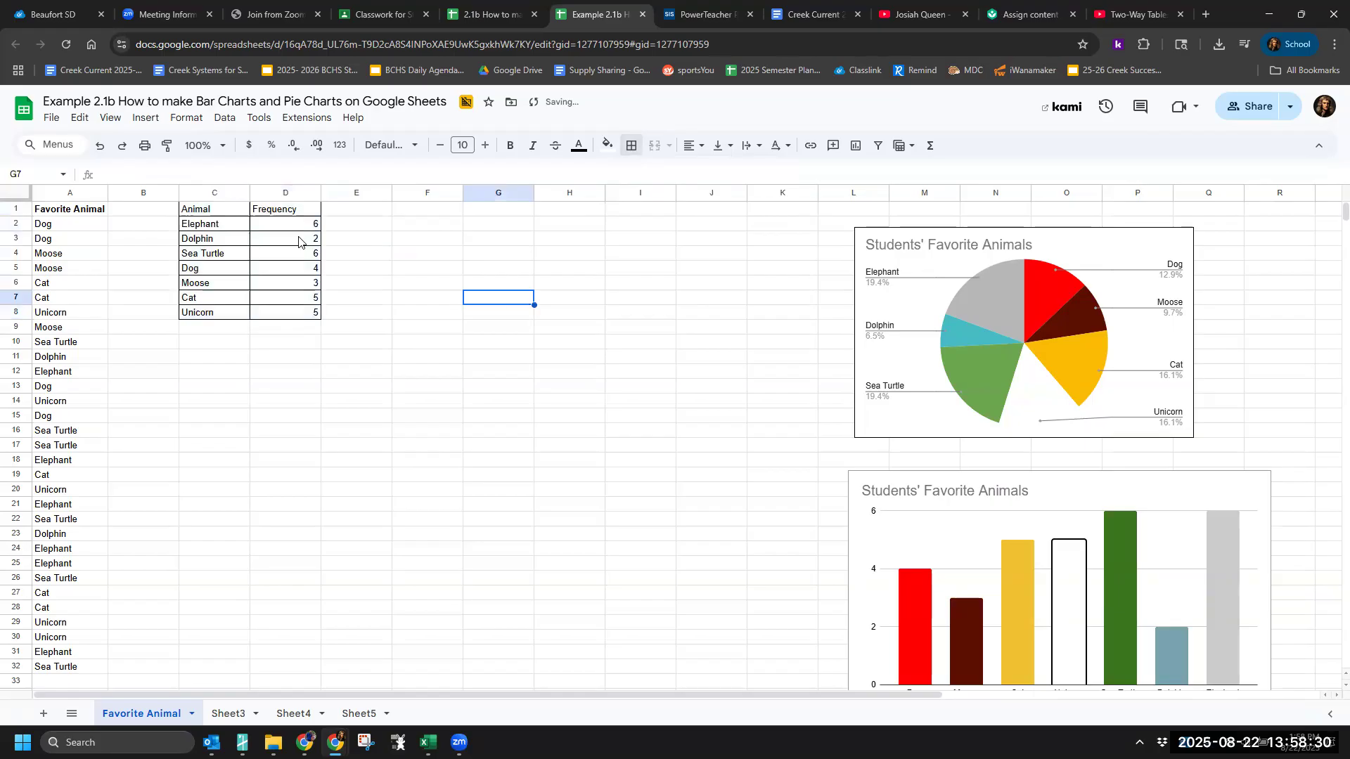
Step: Make the Animal and Frequency headers in C1:D1 bold and center them horizontally
click(240, 214)
drag(240, 214, 262, 219)
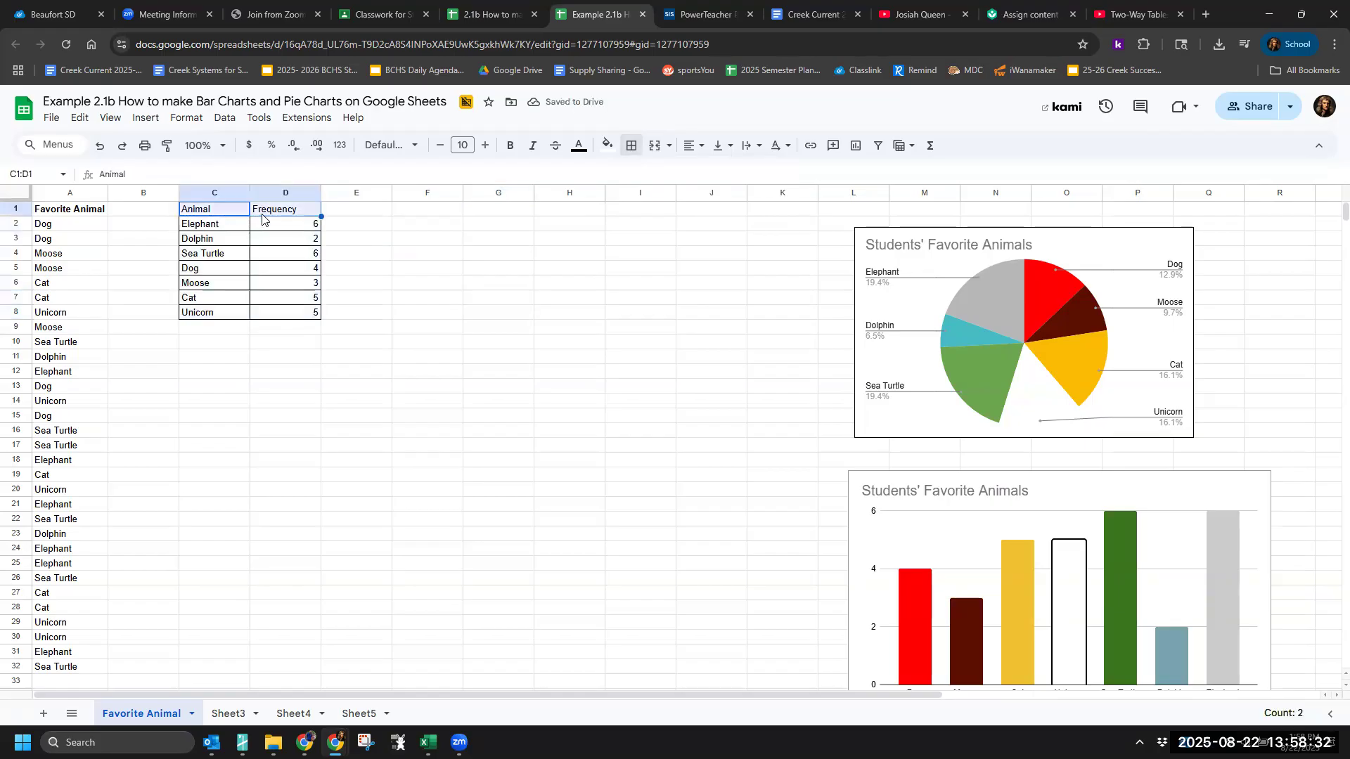
click(513, 150)
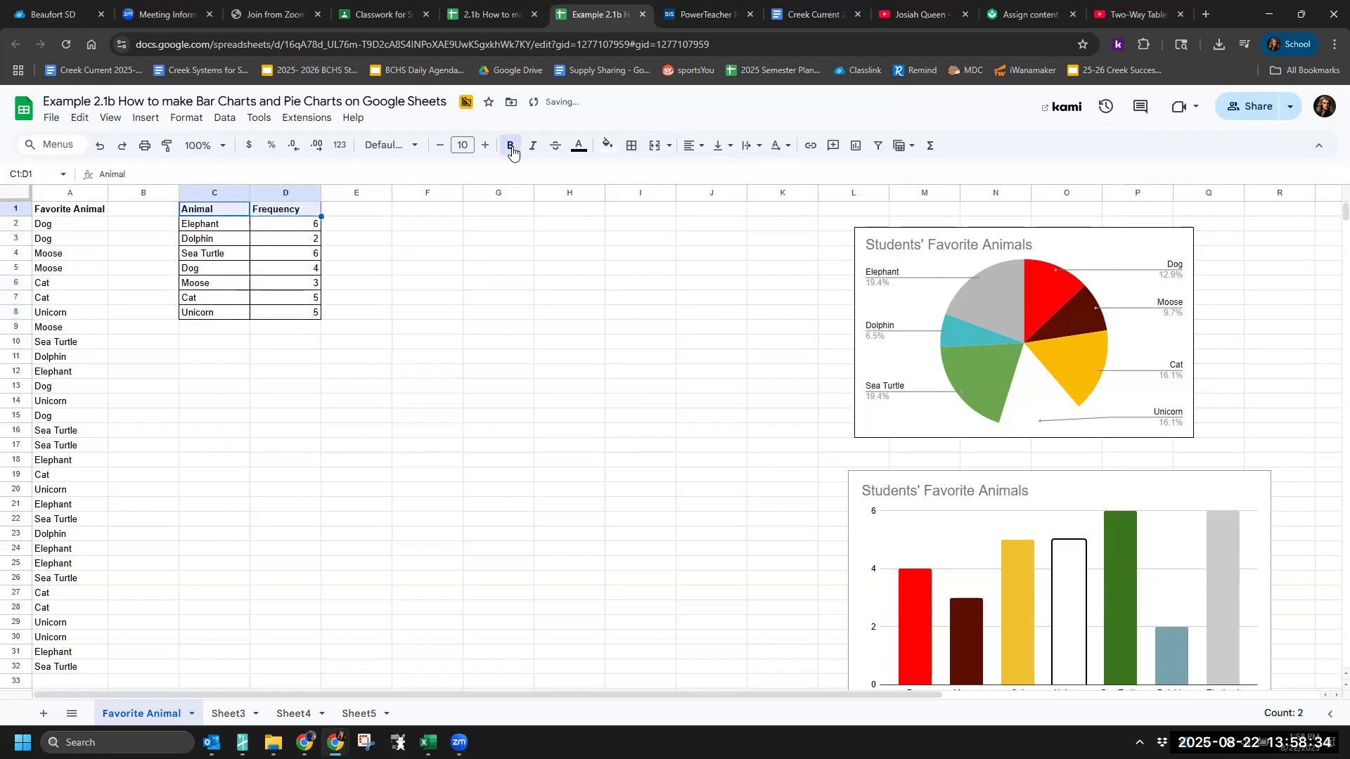
click(441, 301)
drag(231, 215, 289, 212)
click(691, 148)
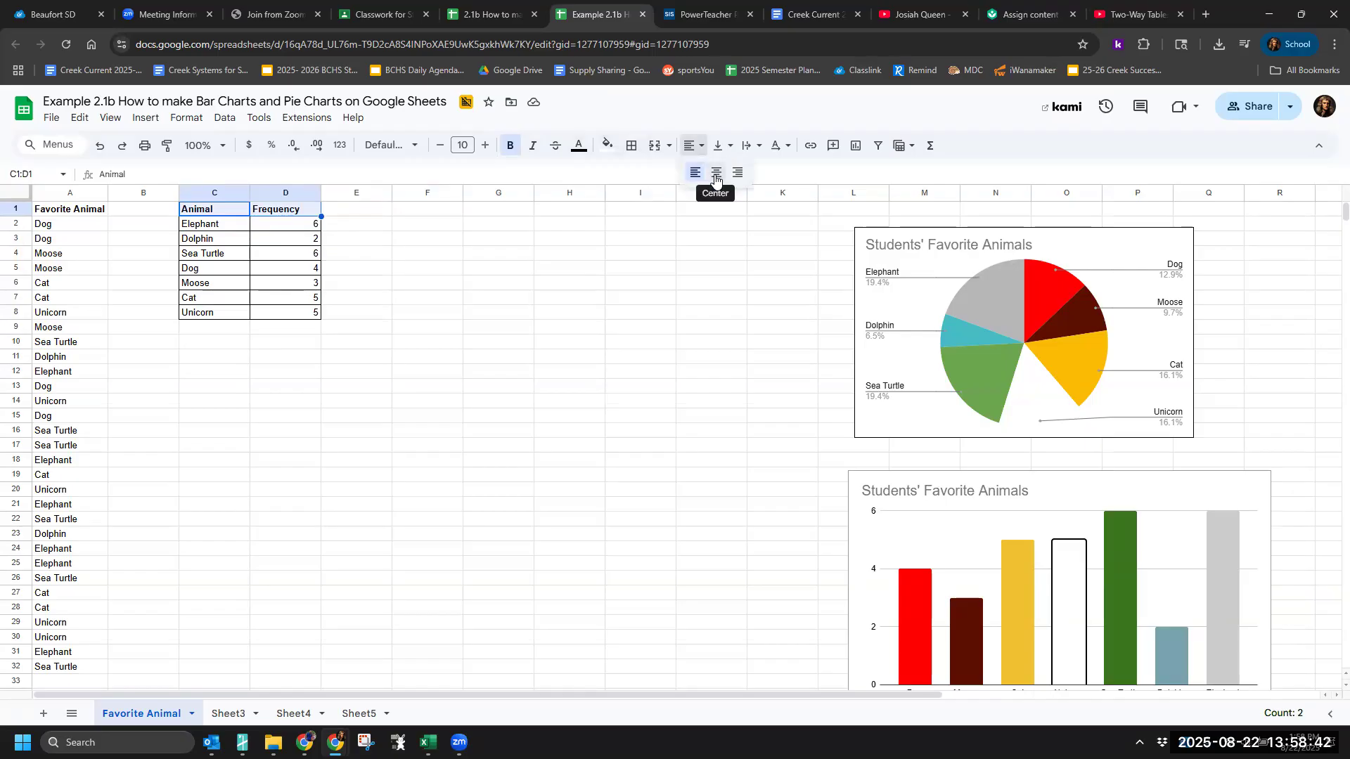
click(715, 174)
click(466, 341)
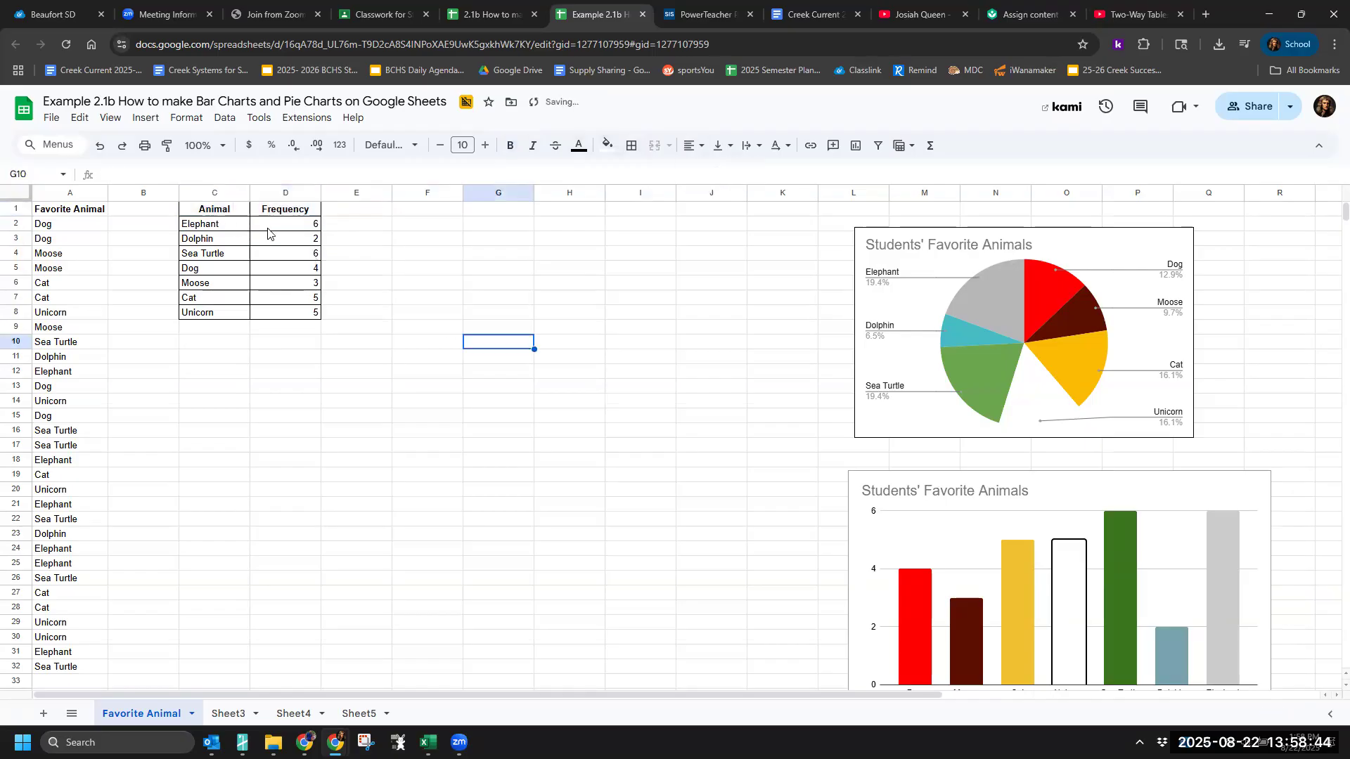
Step: Center the animal names and counts in C2:D8 horizontally
drag(239, 227, 281, 321)
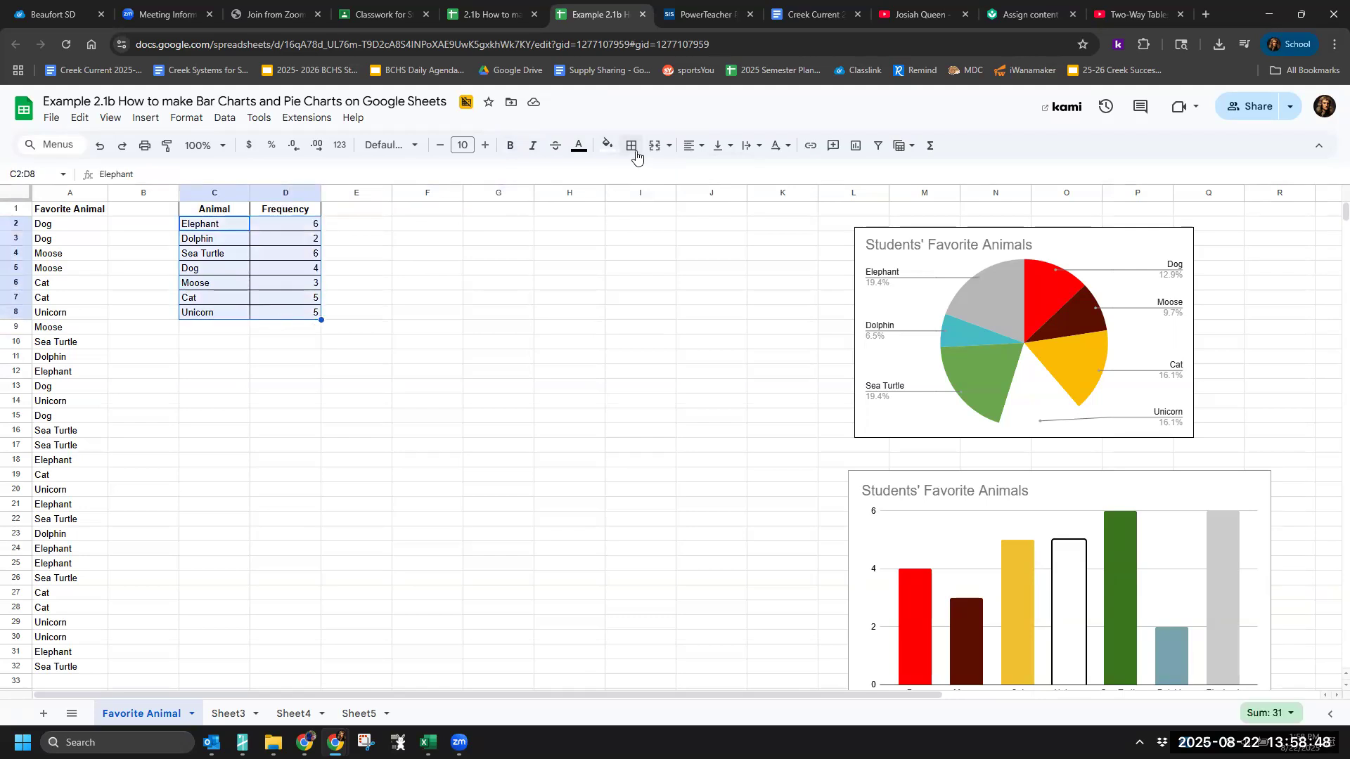
click(700, 147)
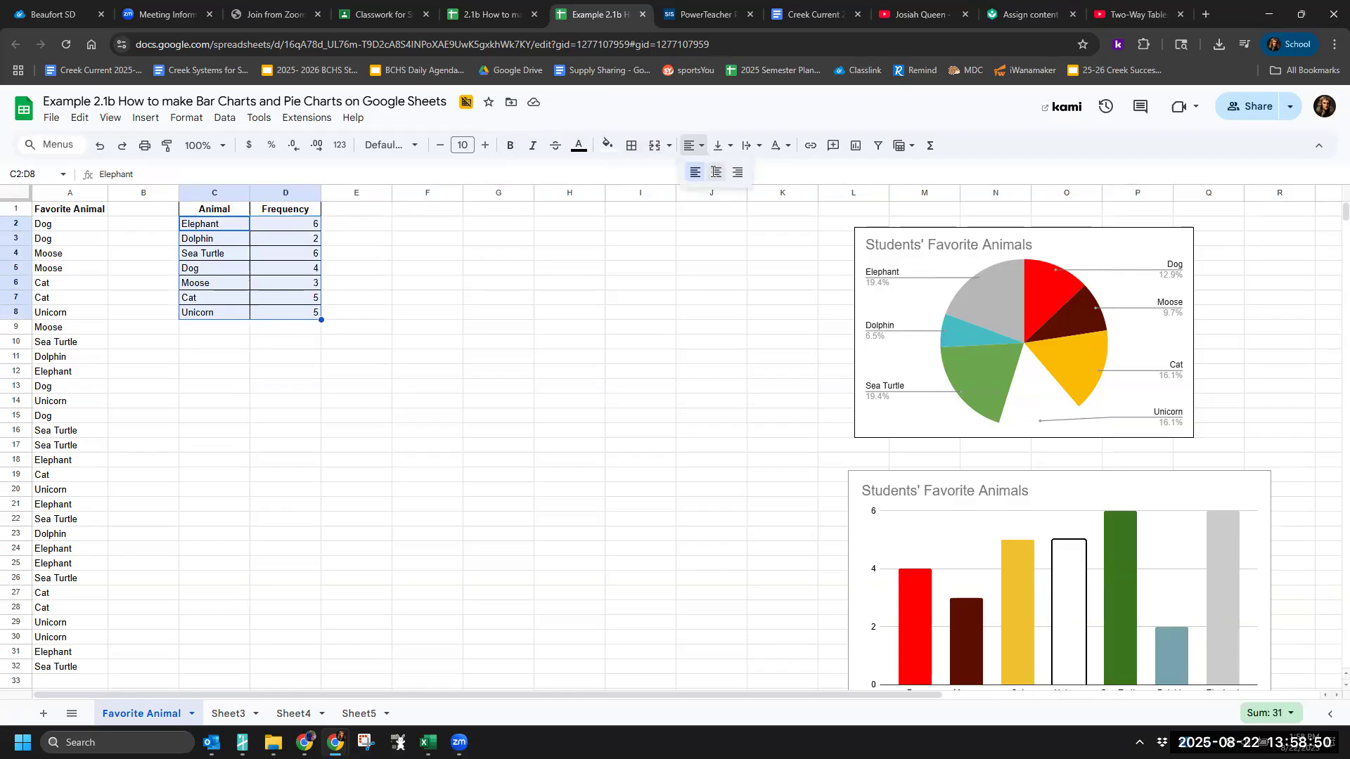
click(709, 177)
click(547, 287)
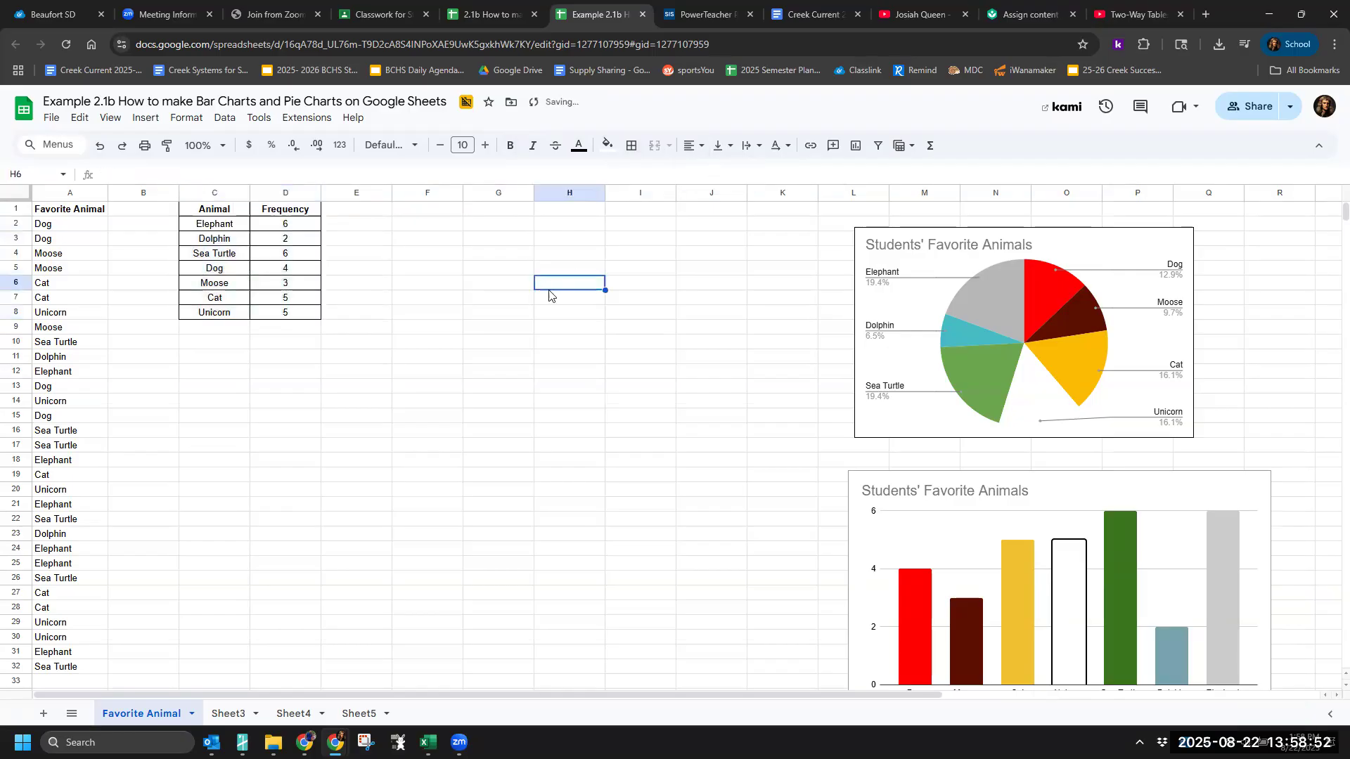
Step: Move the whole frequency table from C1:D8 to E7:F14
drag(226, 209, 281, 313)
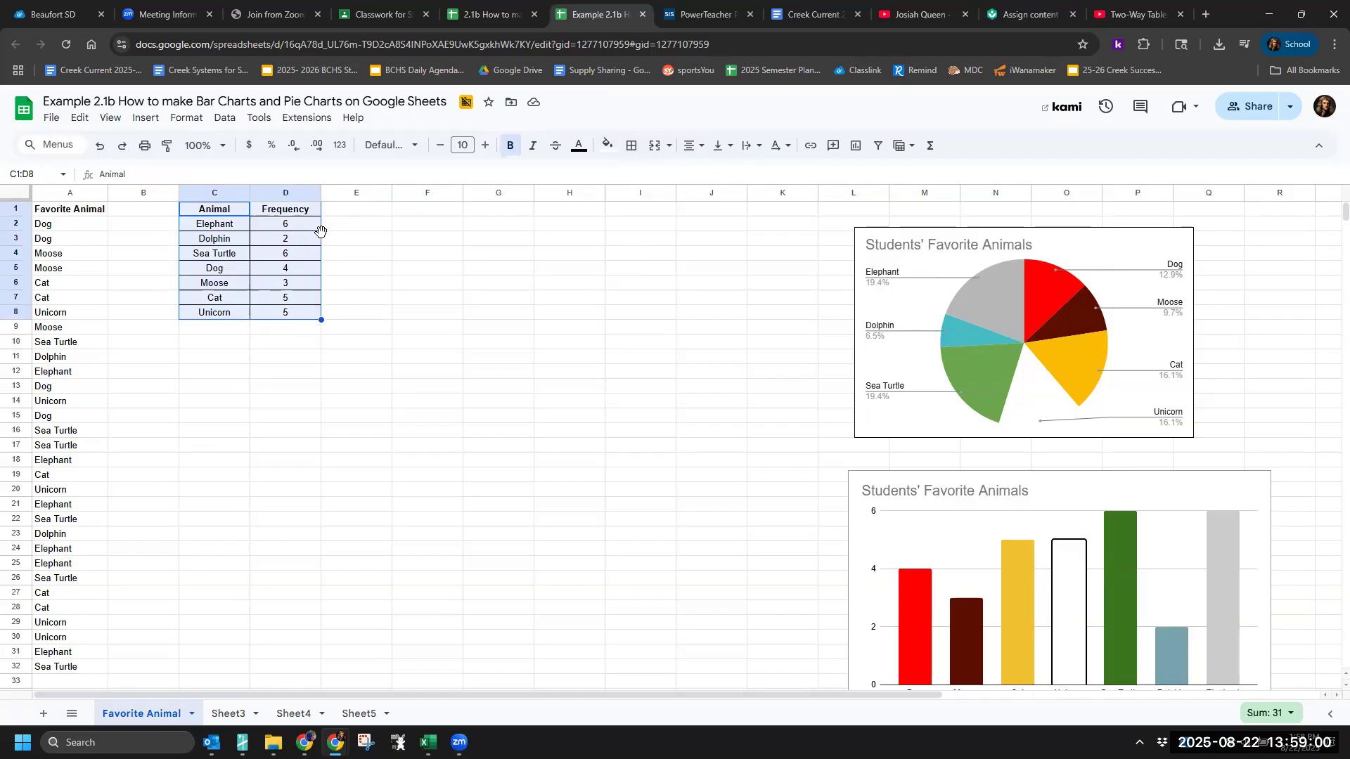
drag(320, 234, 406, 336)
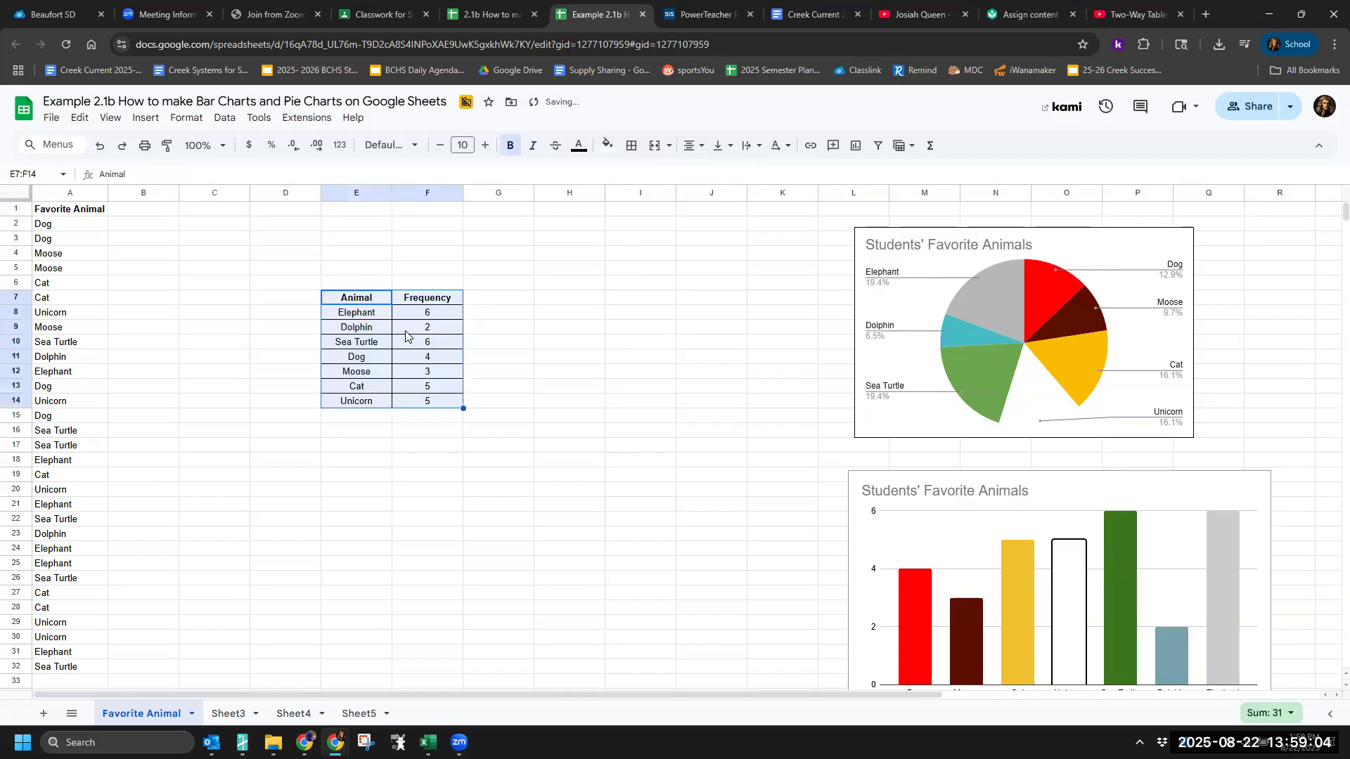
click(622, 366)
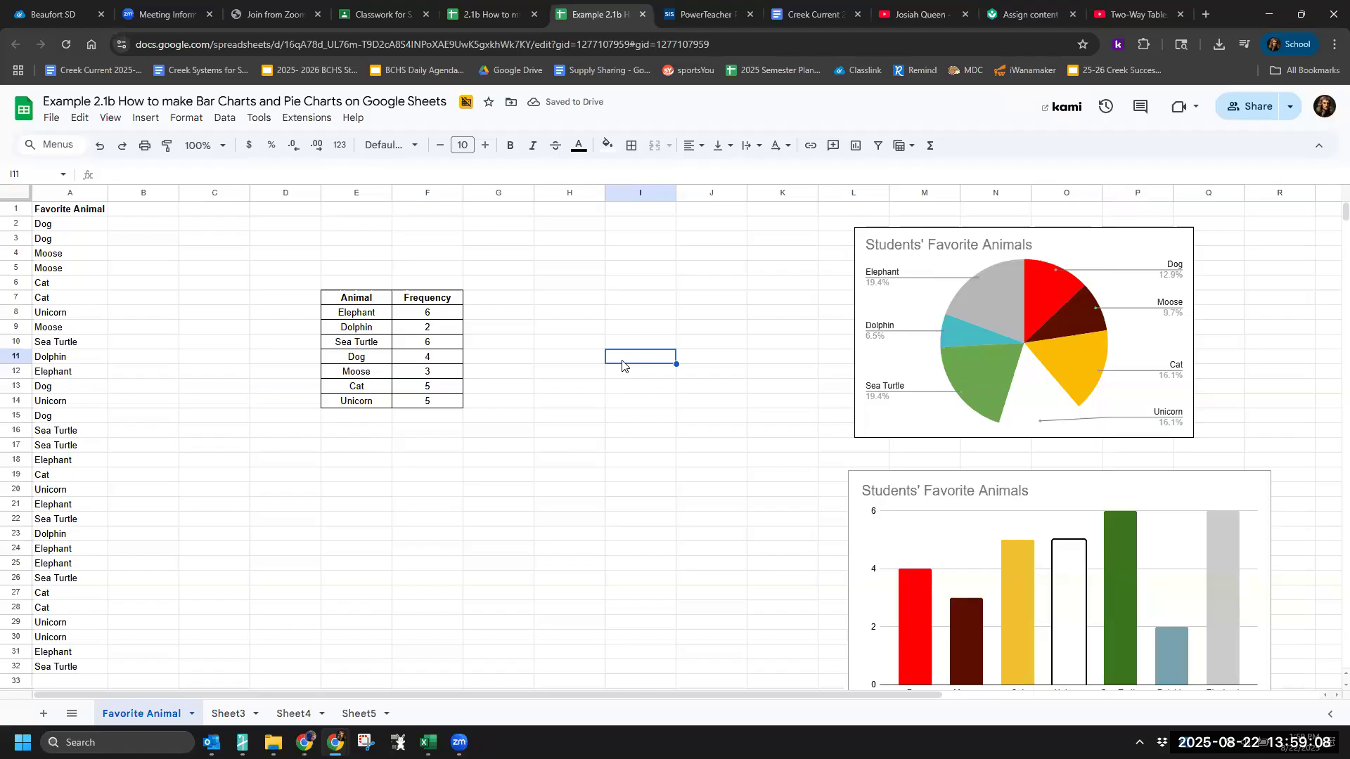
Step: Move the Students' Favorite Animals column chart next to the data column, just below the frequency table
scroll(896, 419, down, 3)
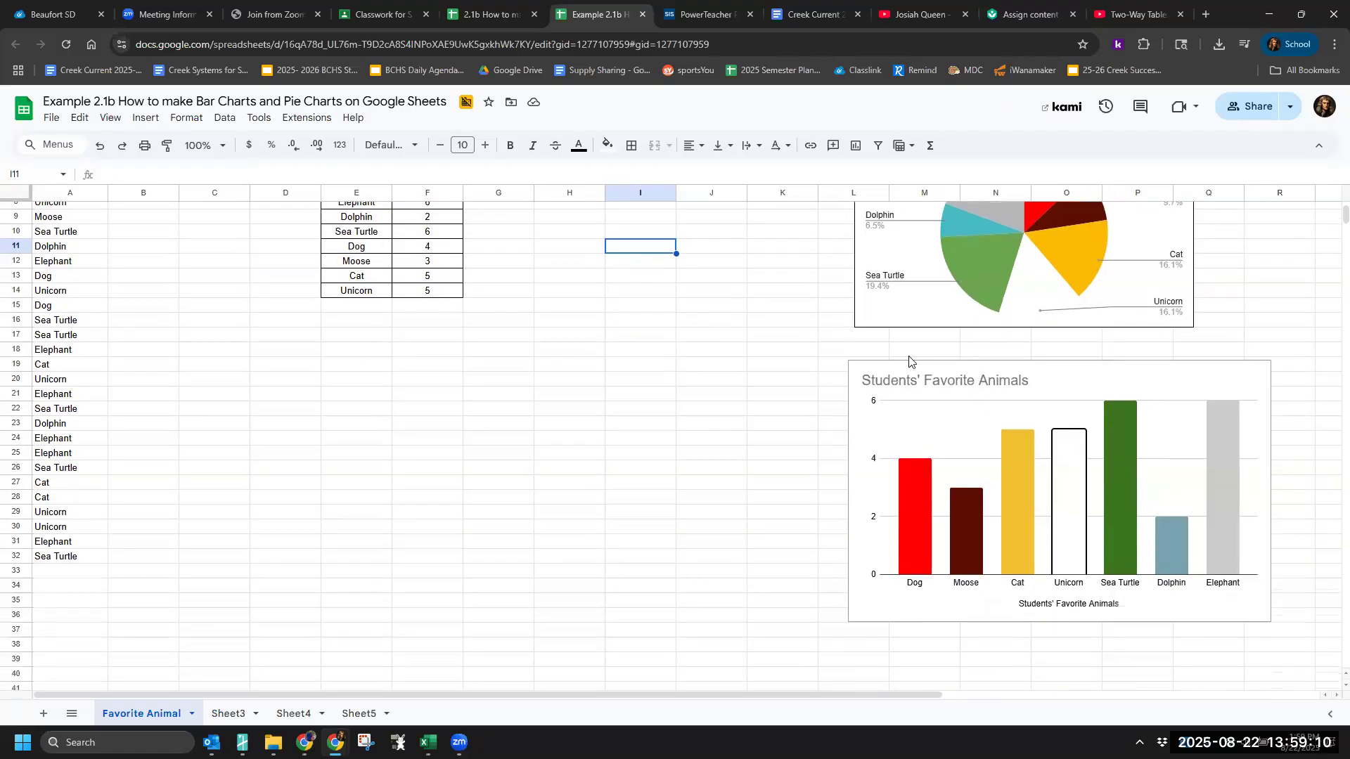
click(846, 397)
click(854, 407)
drag(906, 366, 220, 356)
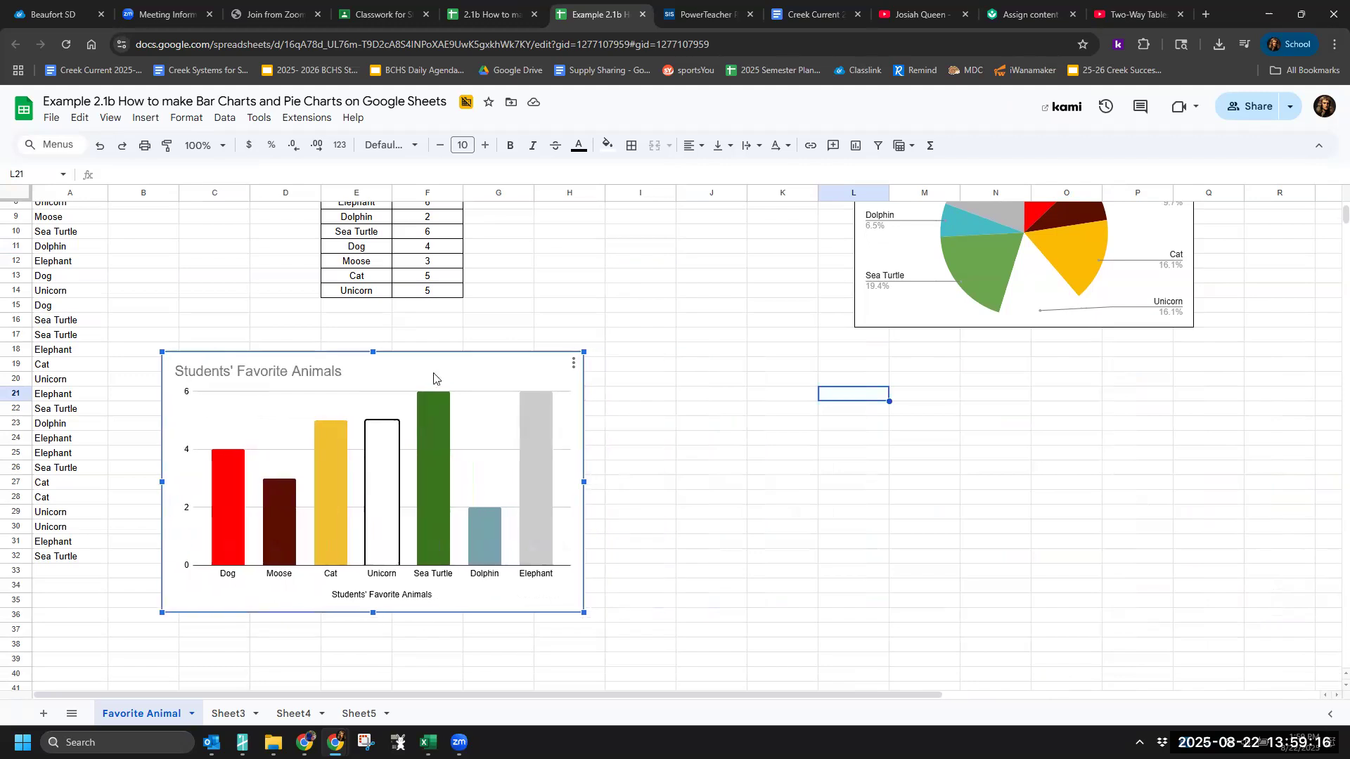
Step: Move the Students' Favorite Animals pie chart directly beside the frequency table, above the column chart
scroll(806, 478, up, 3)
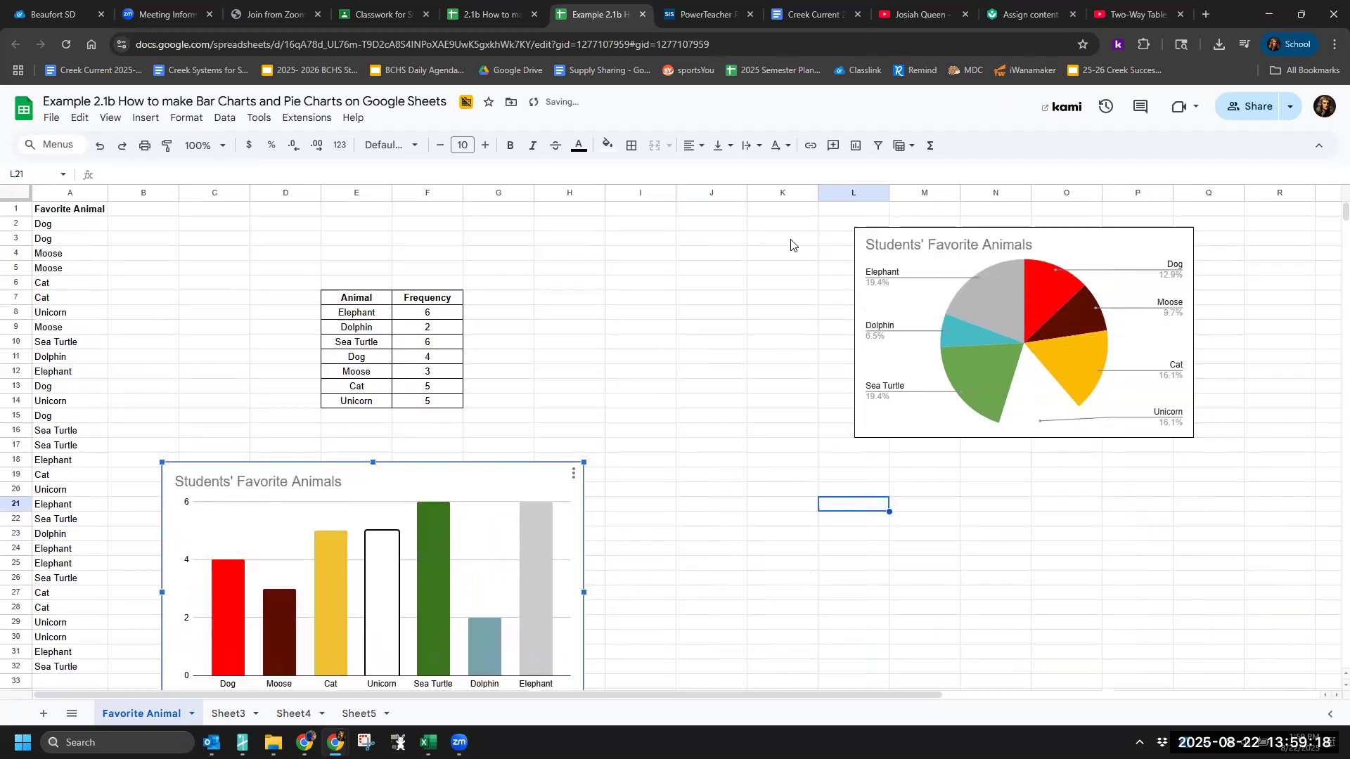
click(881, 236)
drag(911, 232, 568, 225)
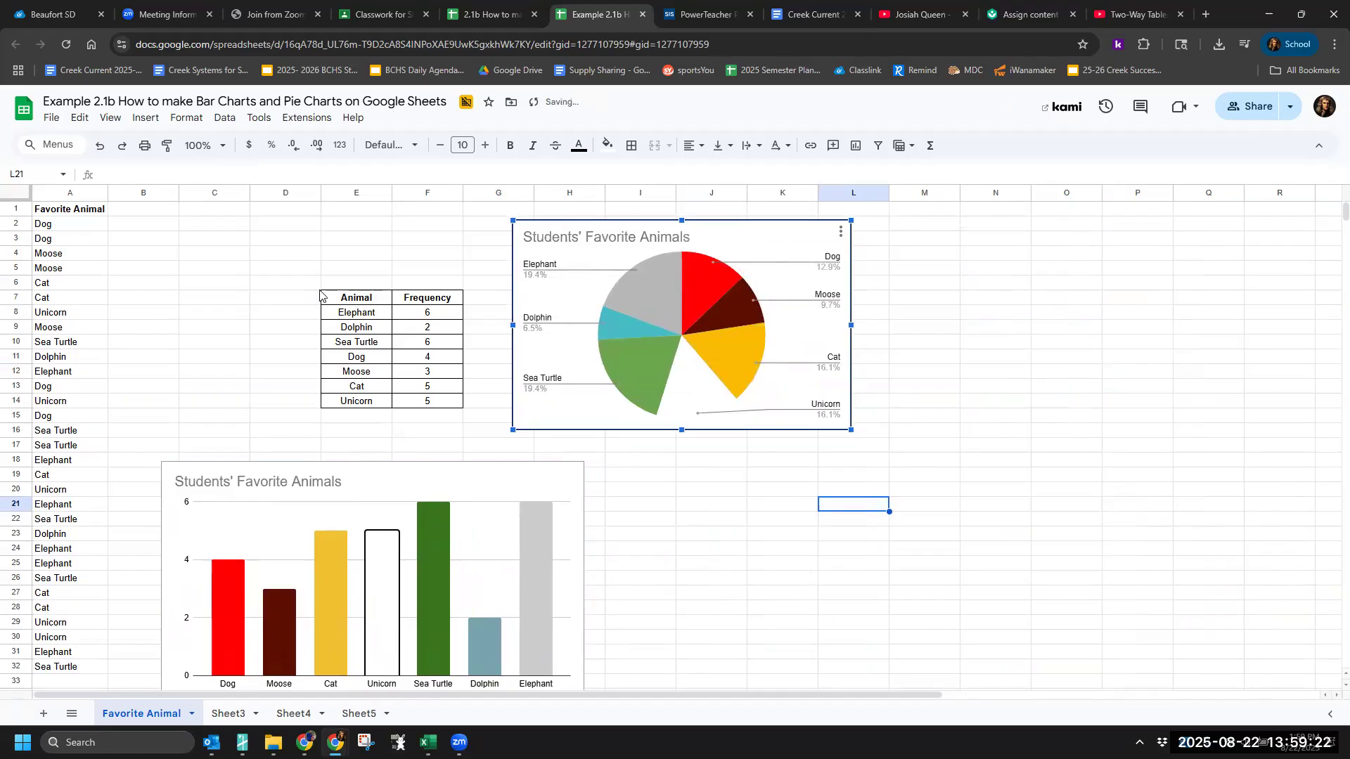
Step: Move the frequency table to C2:D9 and the Students' Favorite Animals column chart directly below it, beside the data column
drag(331, 302, 439, 402)
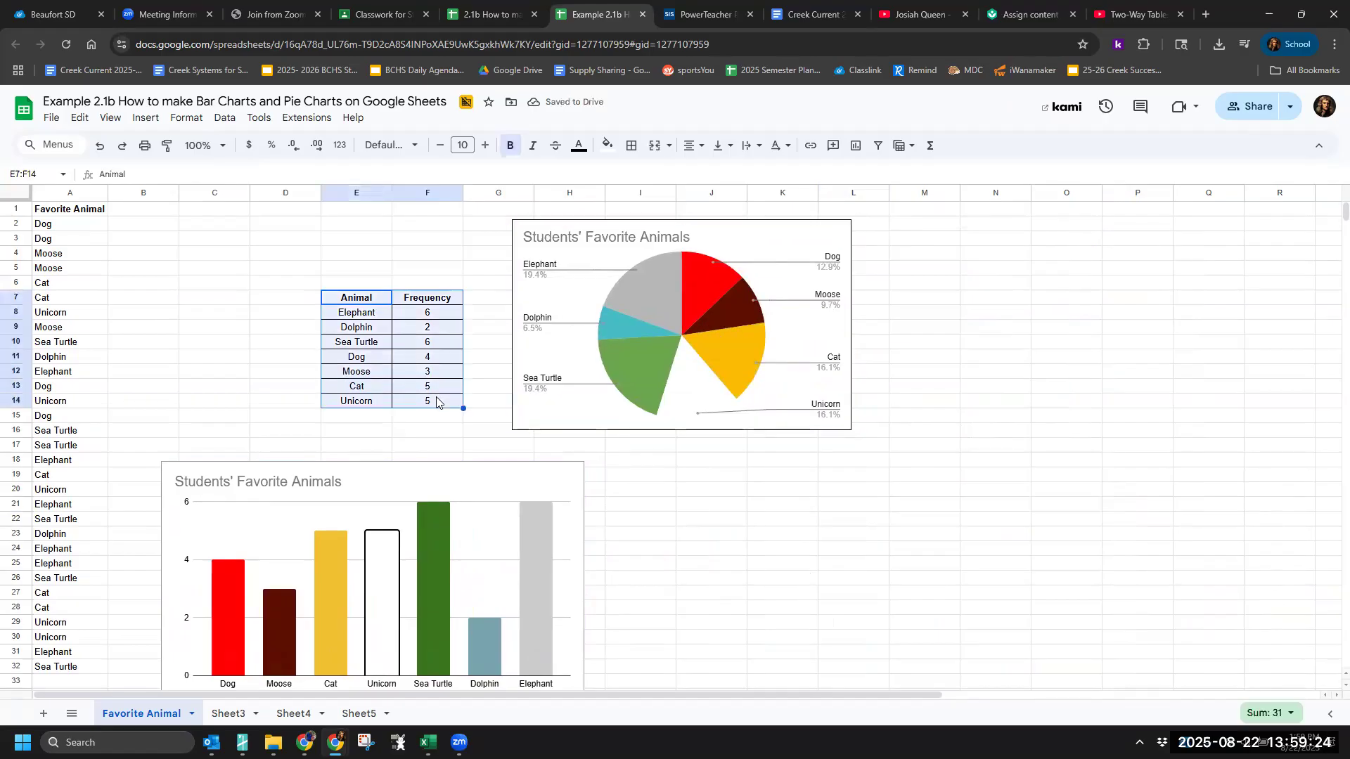
drag(409, 293, 262, 226)
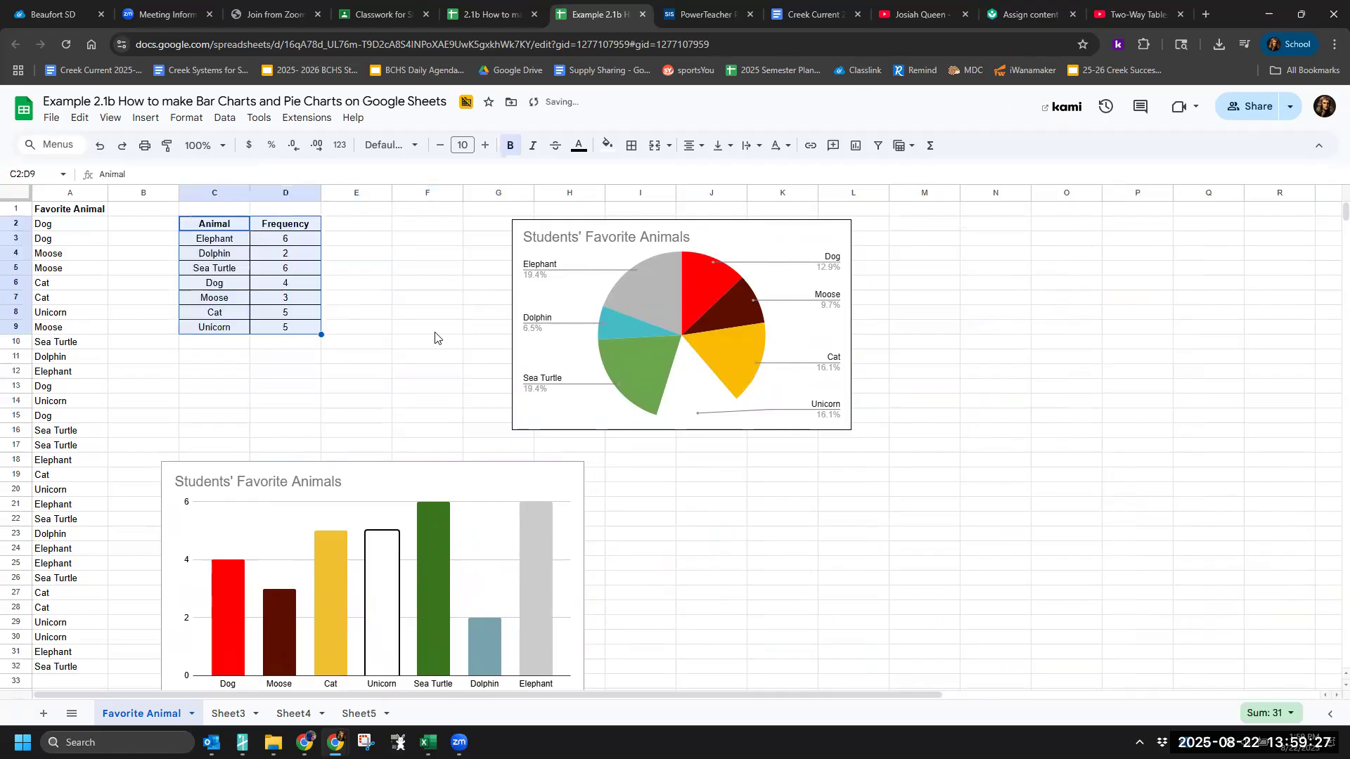
click(372, 476)
drag(371, 428, 316, 320)
scroll(811, 502, up, 1)
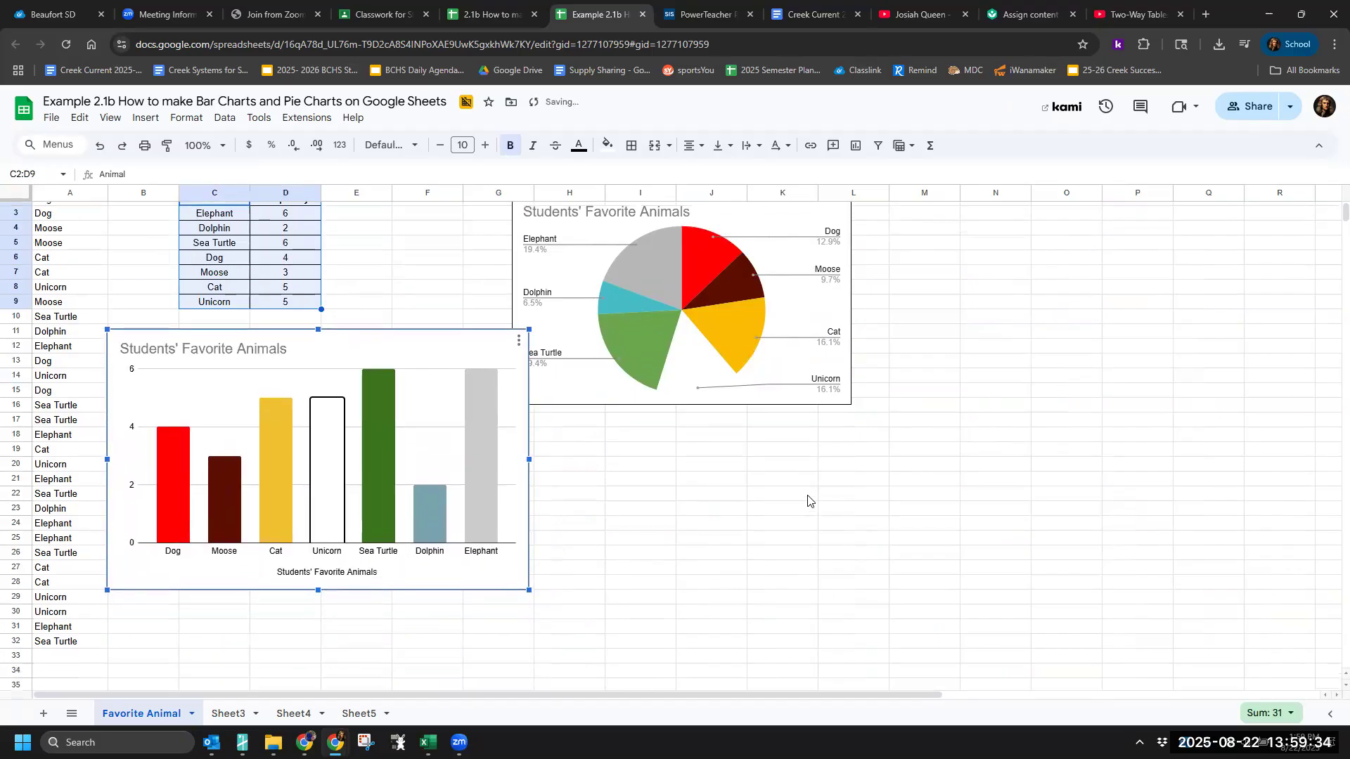
Step: Shift the Students' Favorite Animals pie chart sideways so it no longer overlaps the column chart
click(802, 244)
drag(802, 244, 843, 239)
click(841, 521)
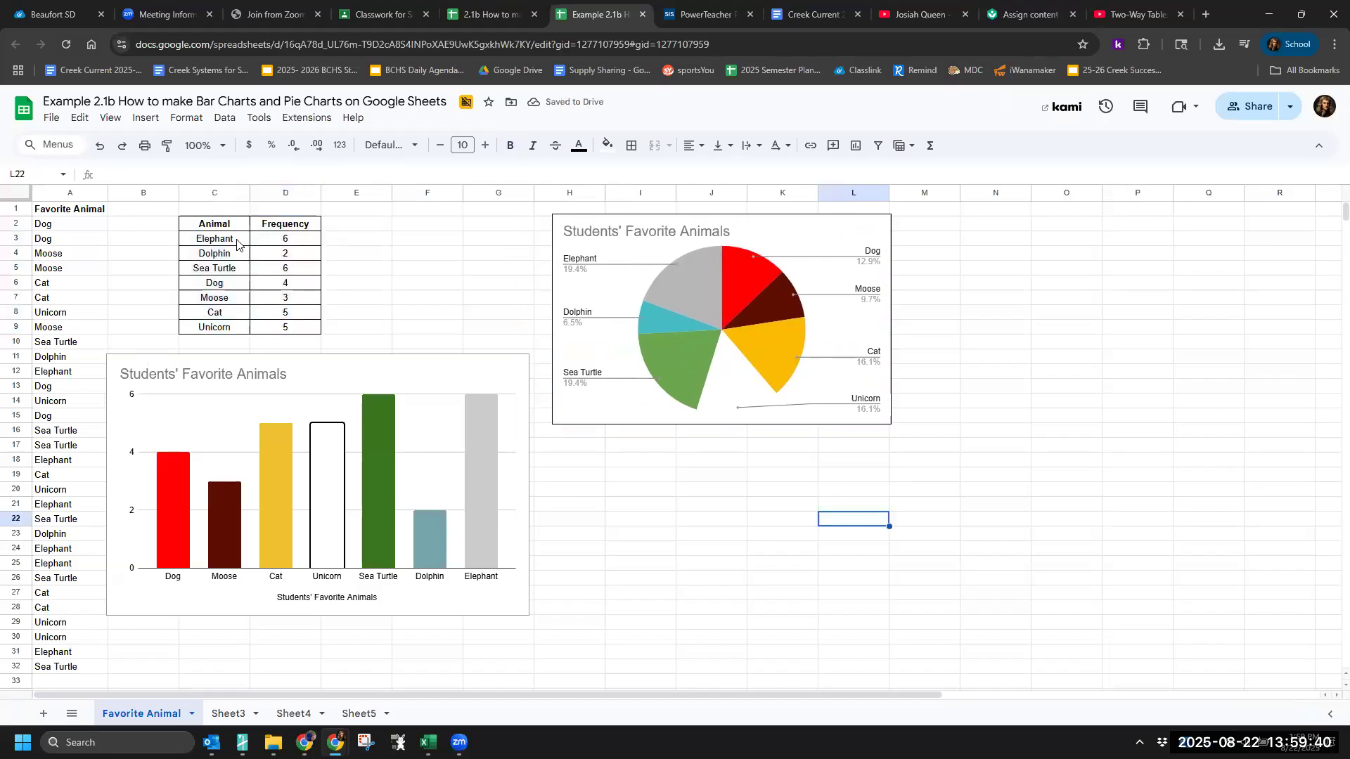
Step: Enlarge the pie chart so it spans columns H to O and extends down to row 24
click(830, 431)
click(844, 420)
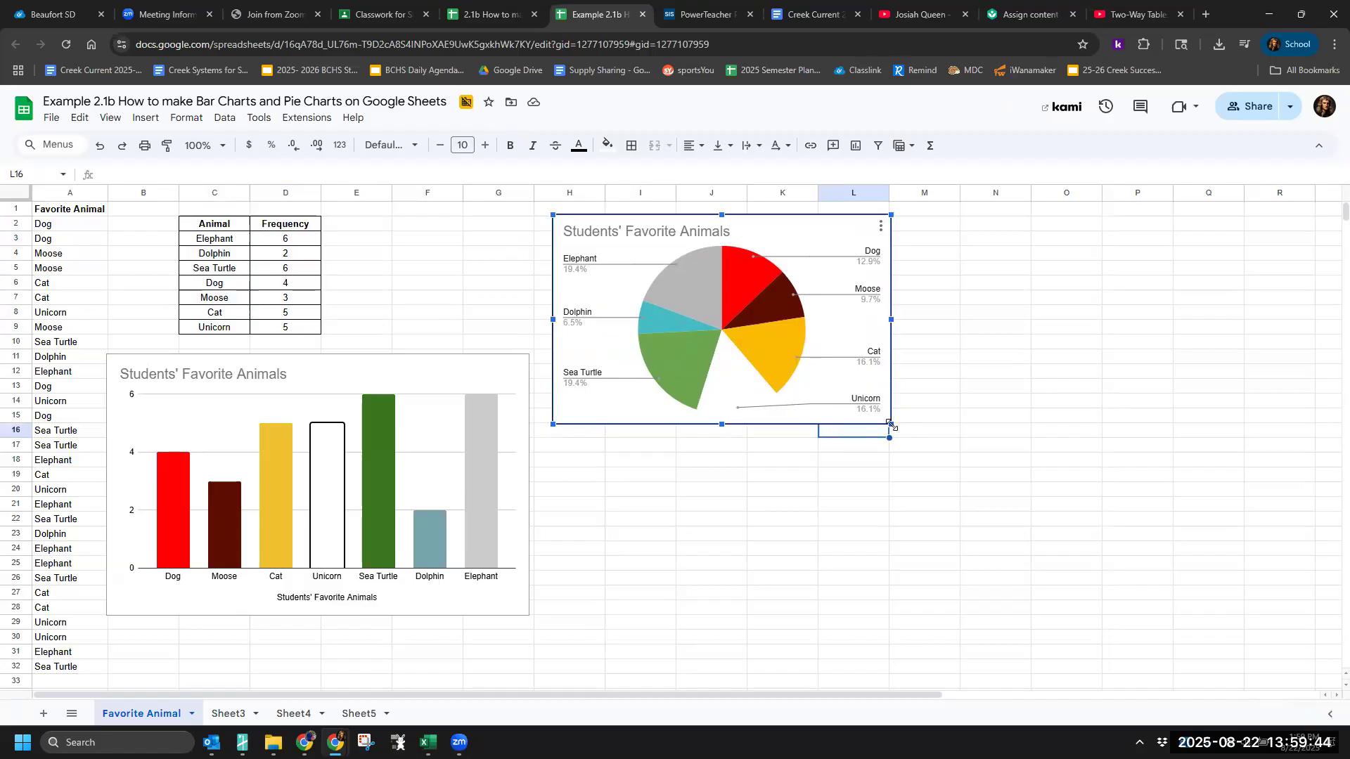
click(895, 429)
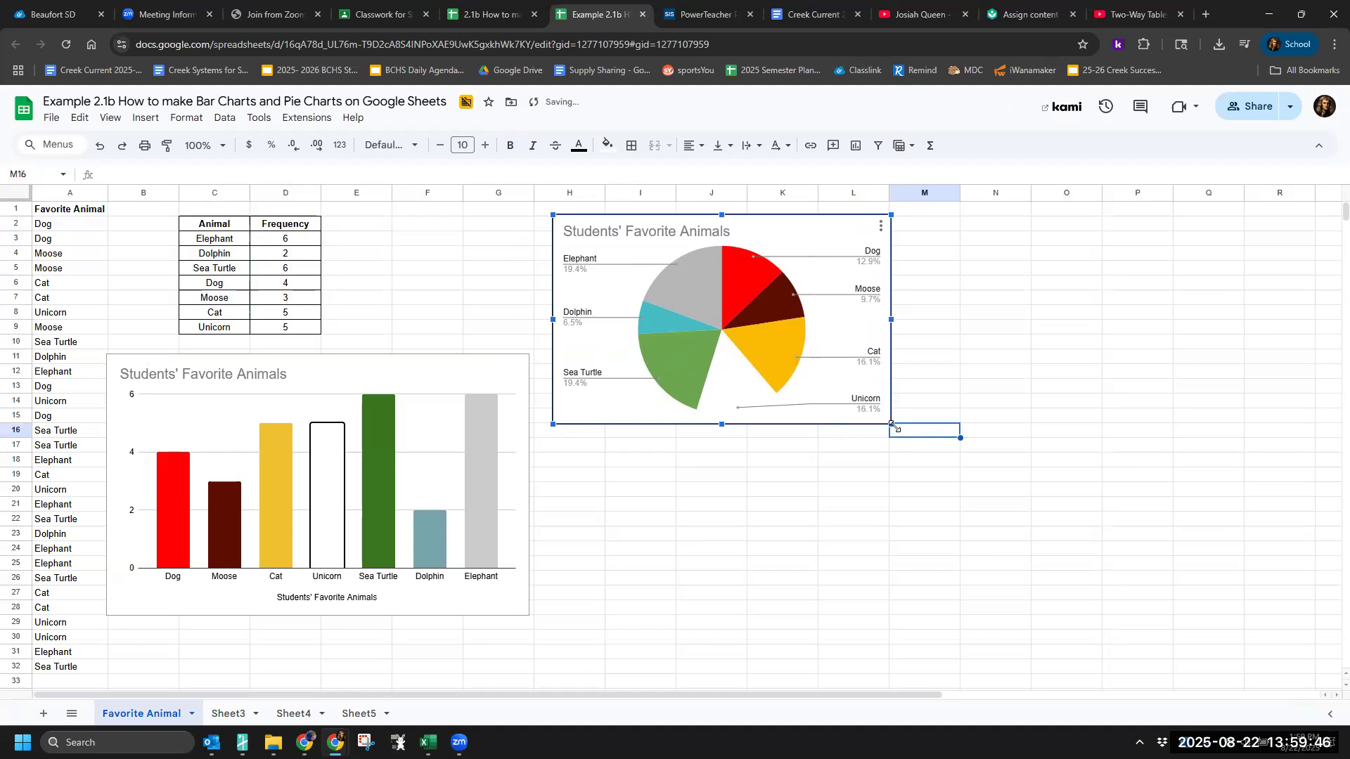
drag(889, 425, 1100, 555)
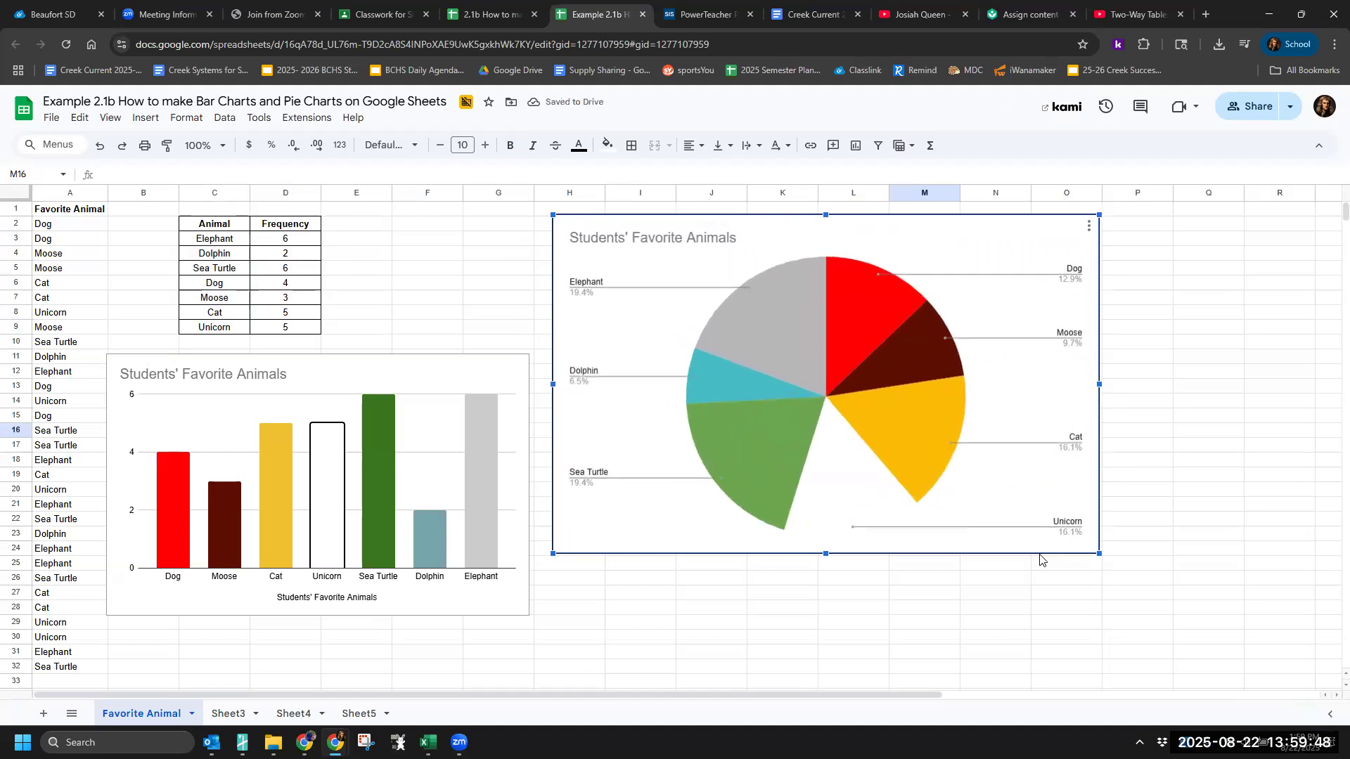
click(1181, 528)
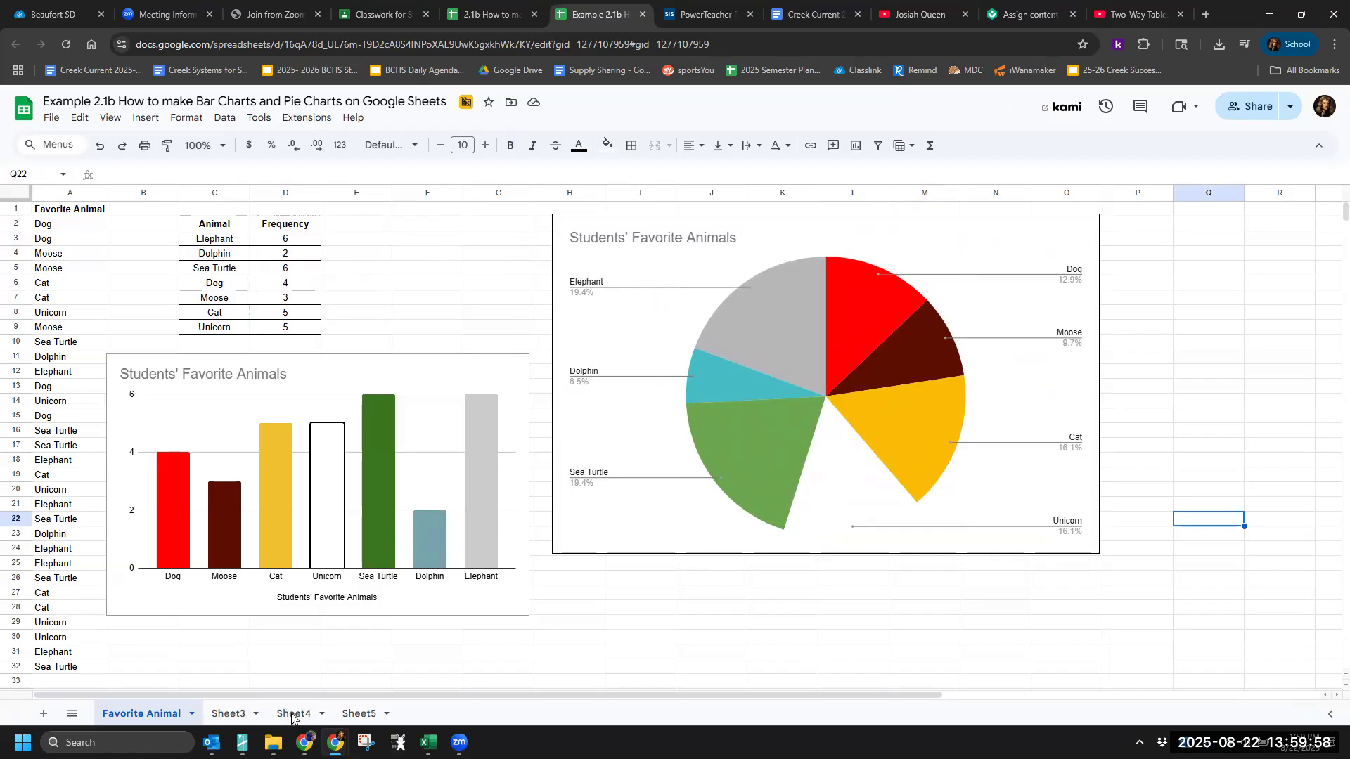
Step: Examine the full Grade Level list on Sheet3 and return to the Favorite Animal sheet as the layout example
click(222, 716)
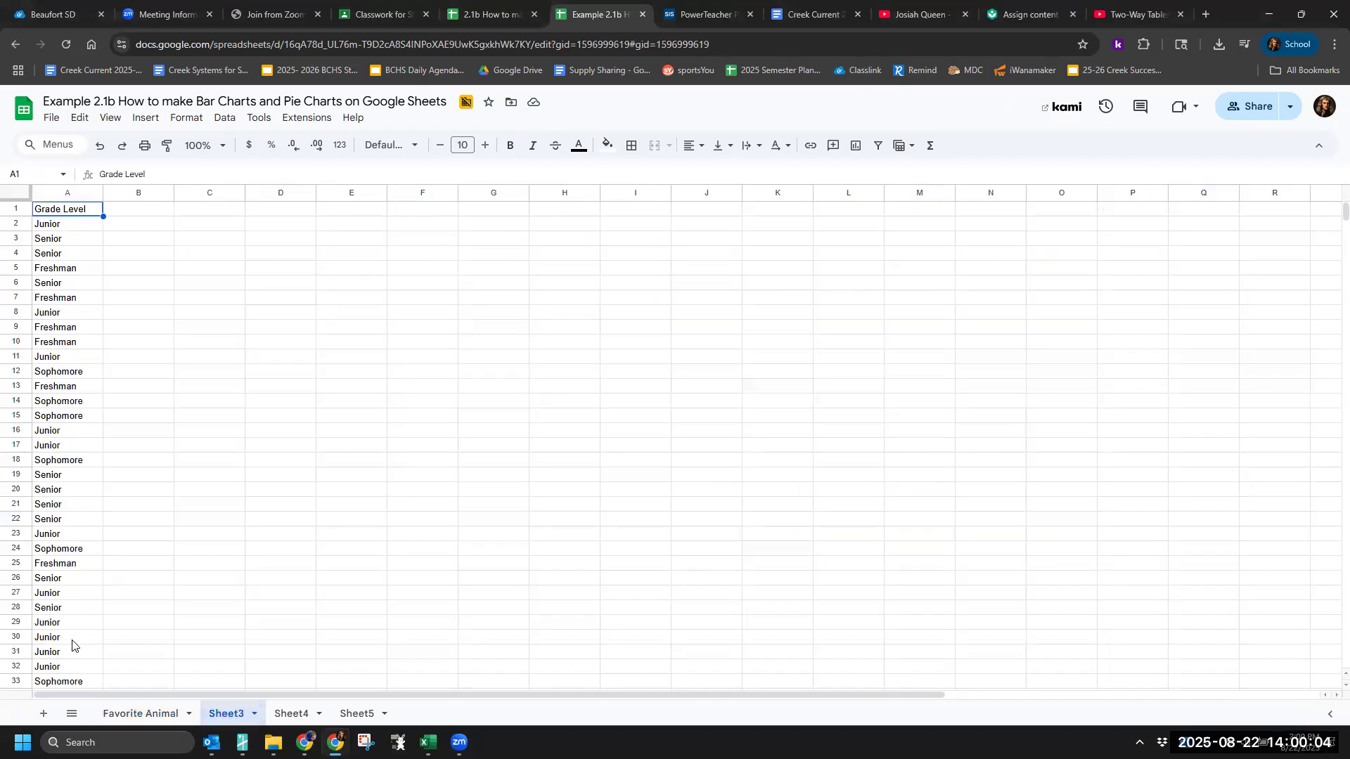
scroll(117, 628, down, 3)
scroll(117, 628, down, 1)
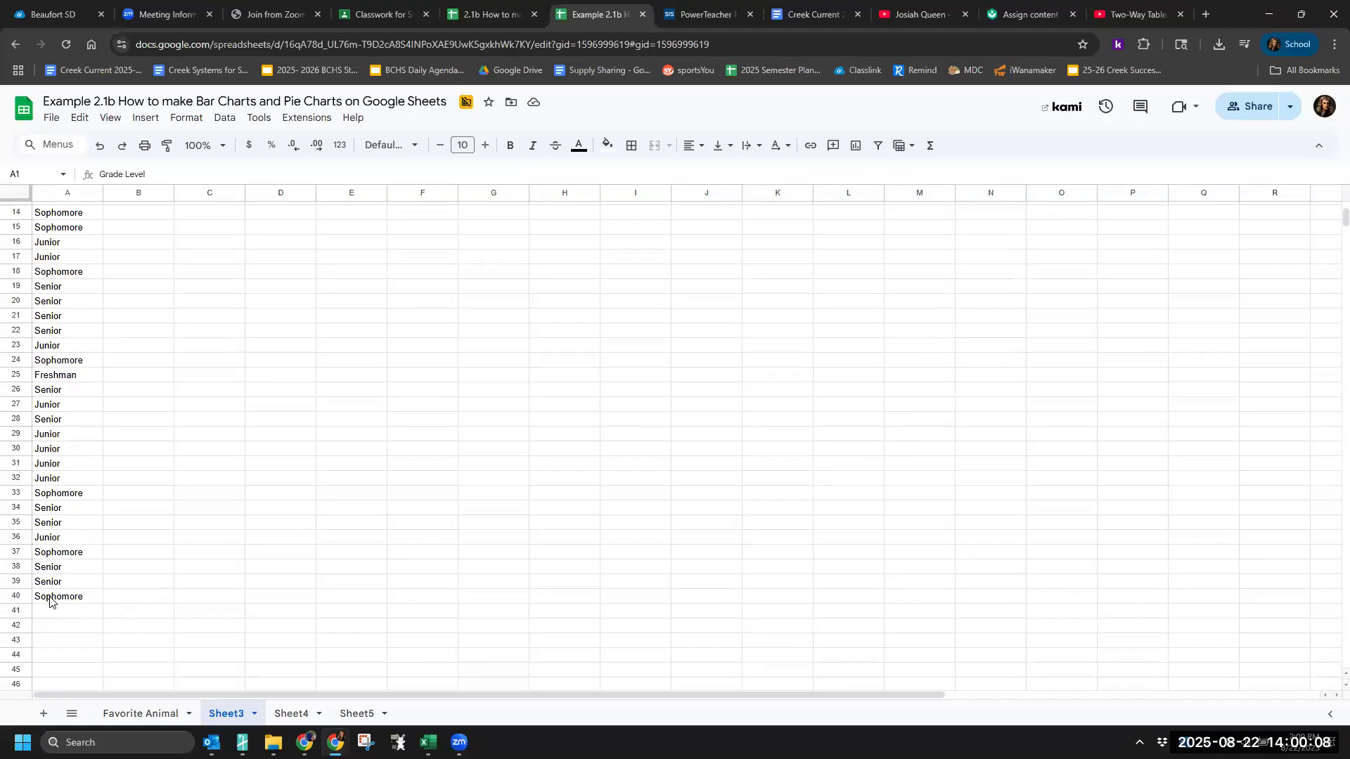
scroll(103, 609, up, 4)
click(141, 710)
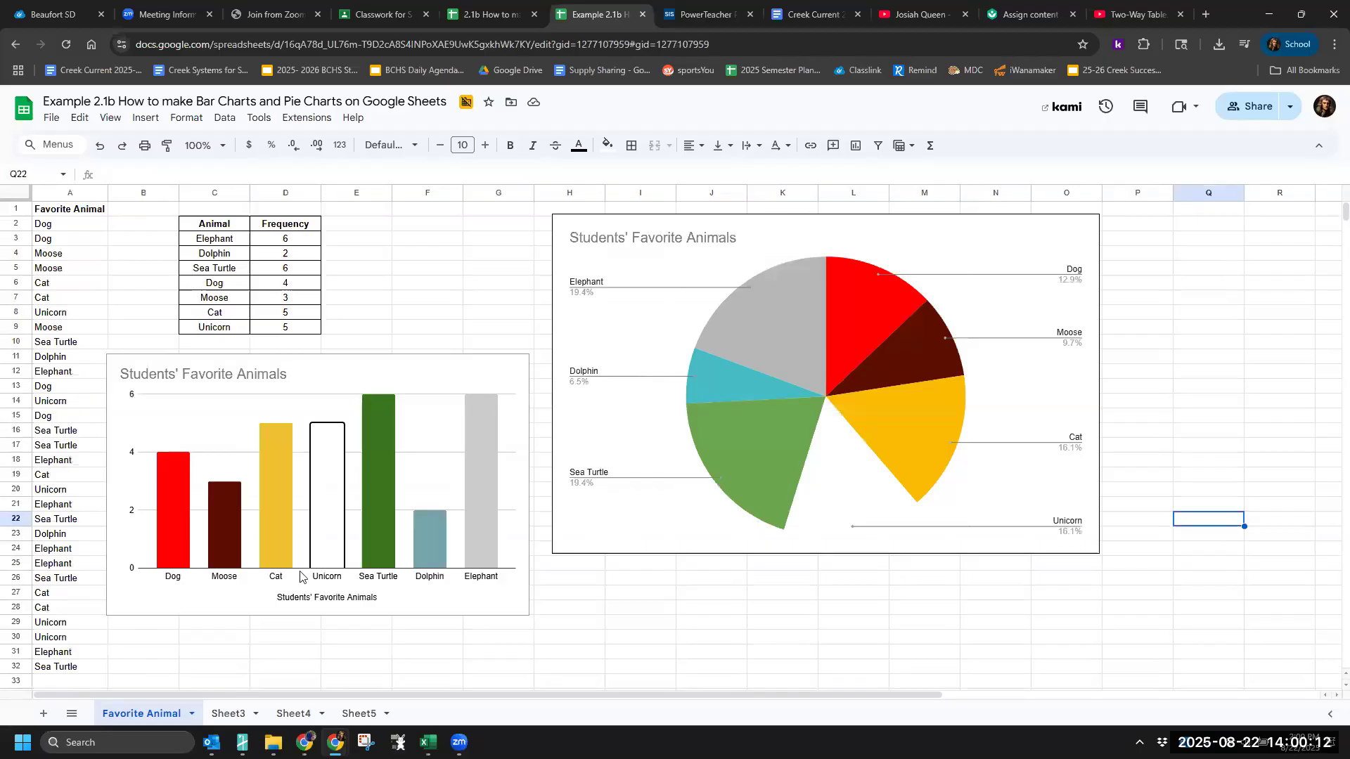
Step: Examine the full Video Game Genre list on Sheet4 and compare the data sheets with the finished Favorite Animal sheet
click(232, 716)
click(295, 714)
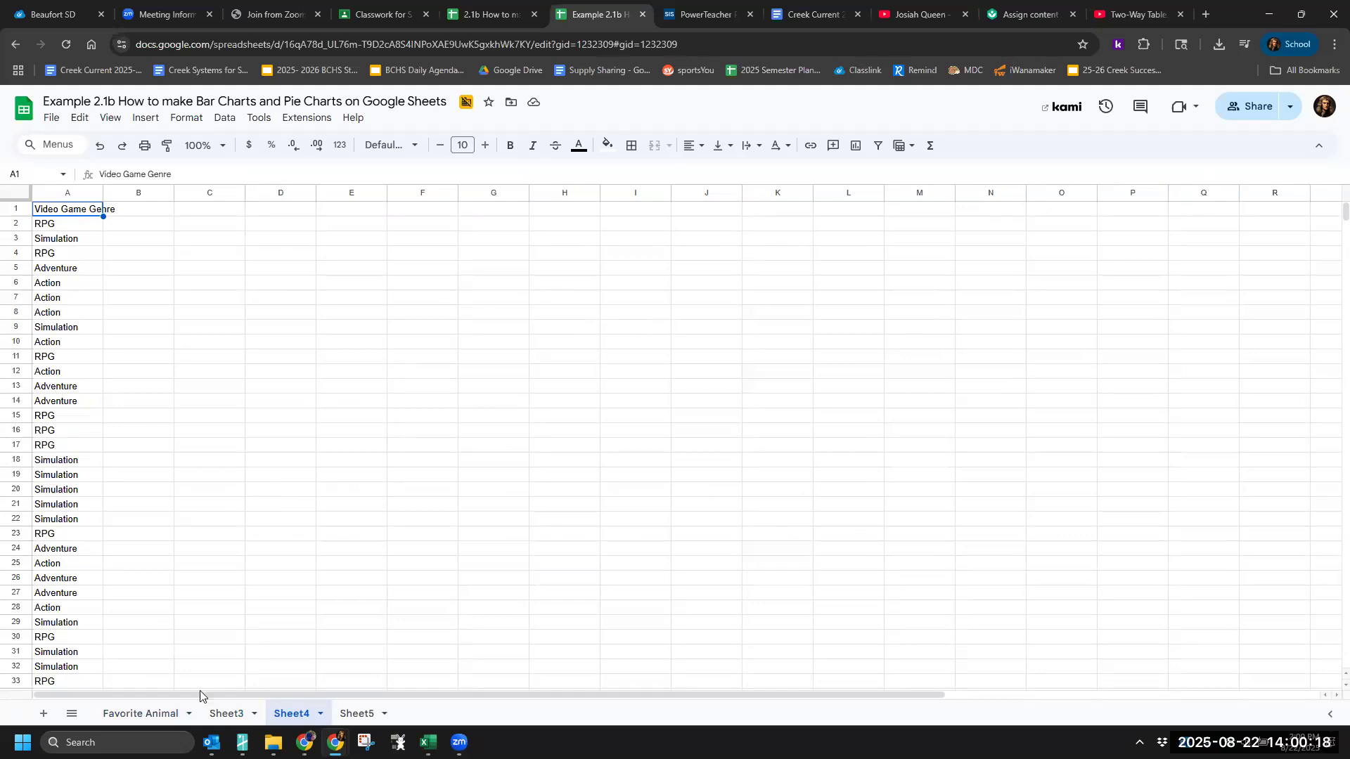
scroll(177, 554, down, 3)
scroll(175, 553, down, 3)
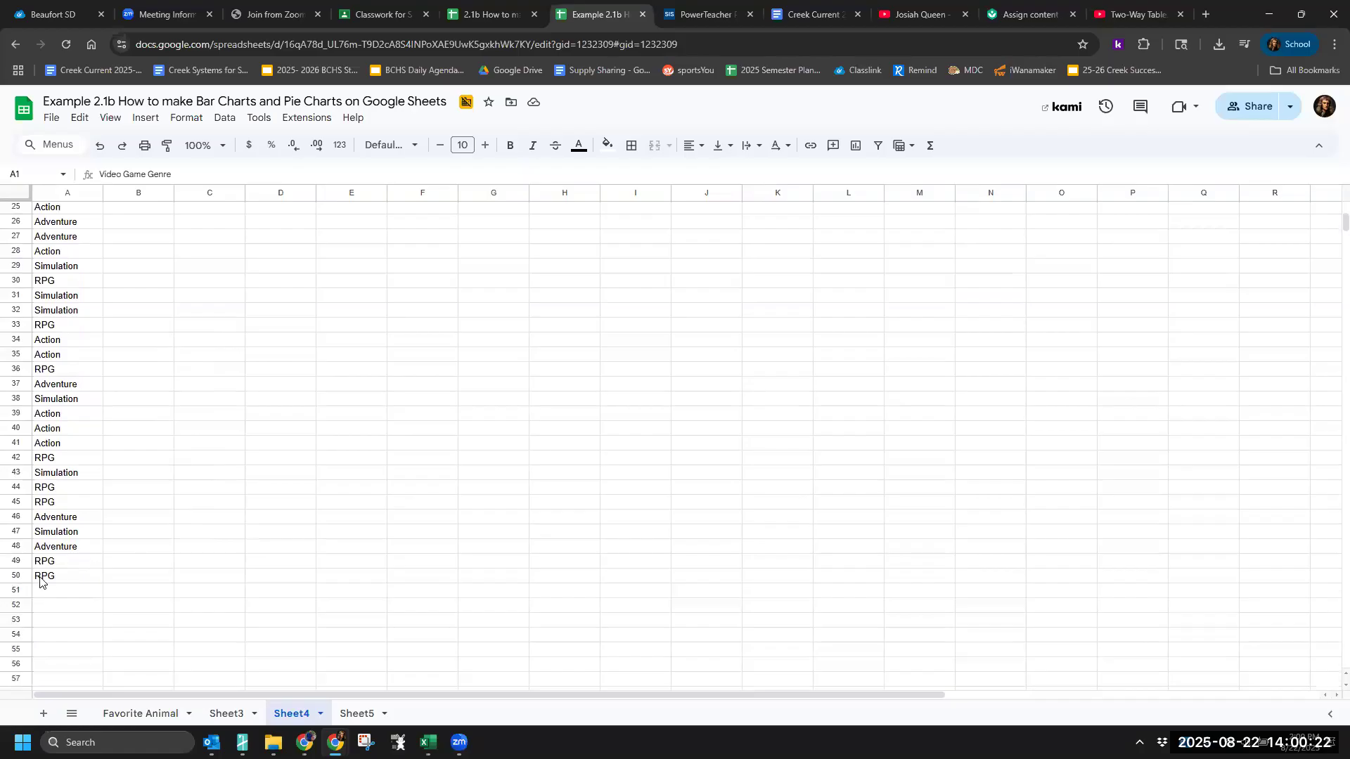
scroll(293, 559, up, 6)
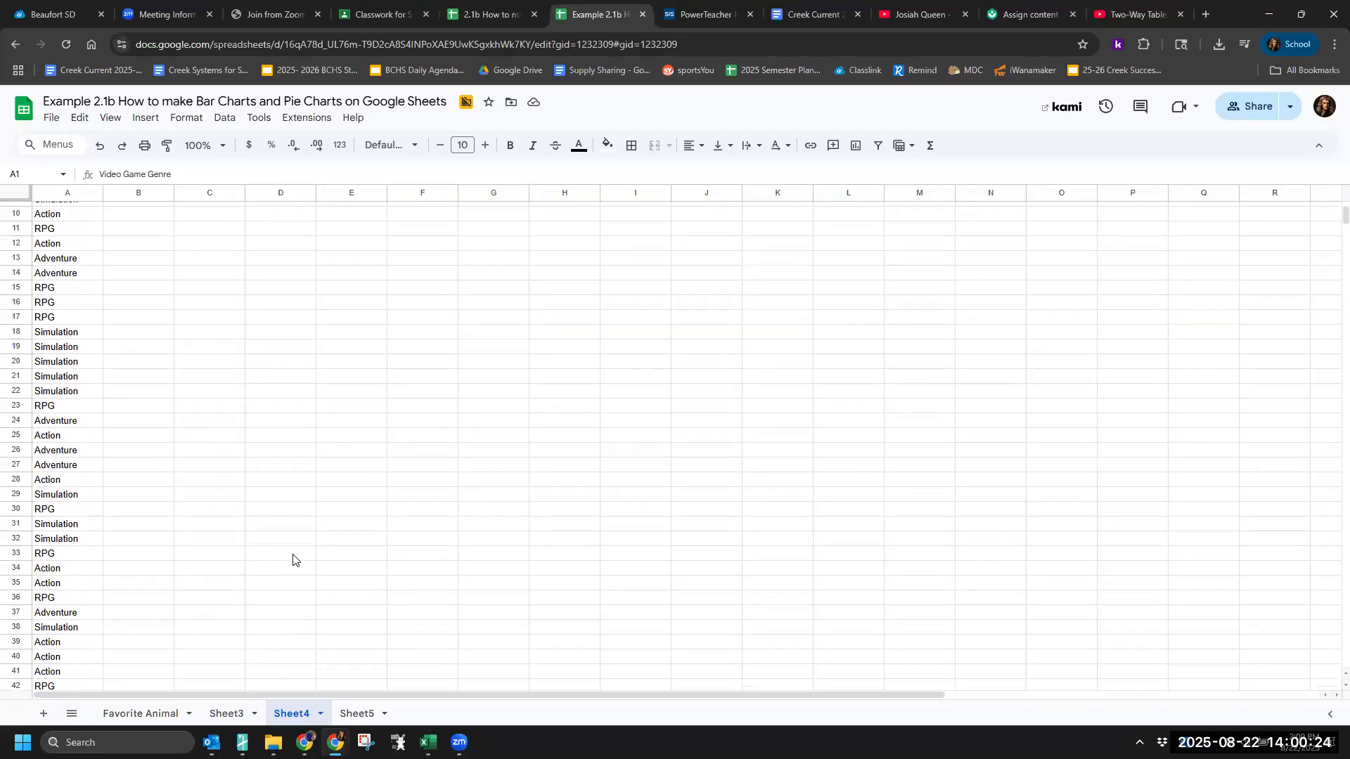
click(147, 713)
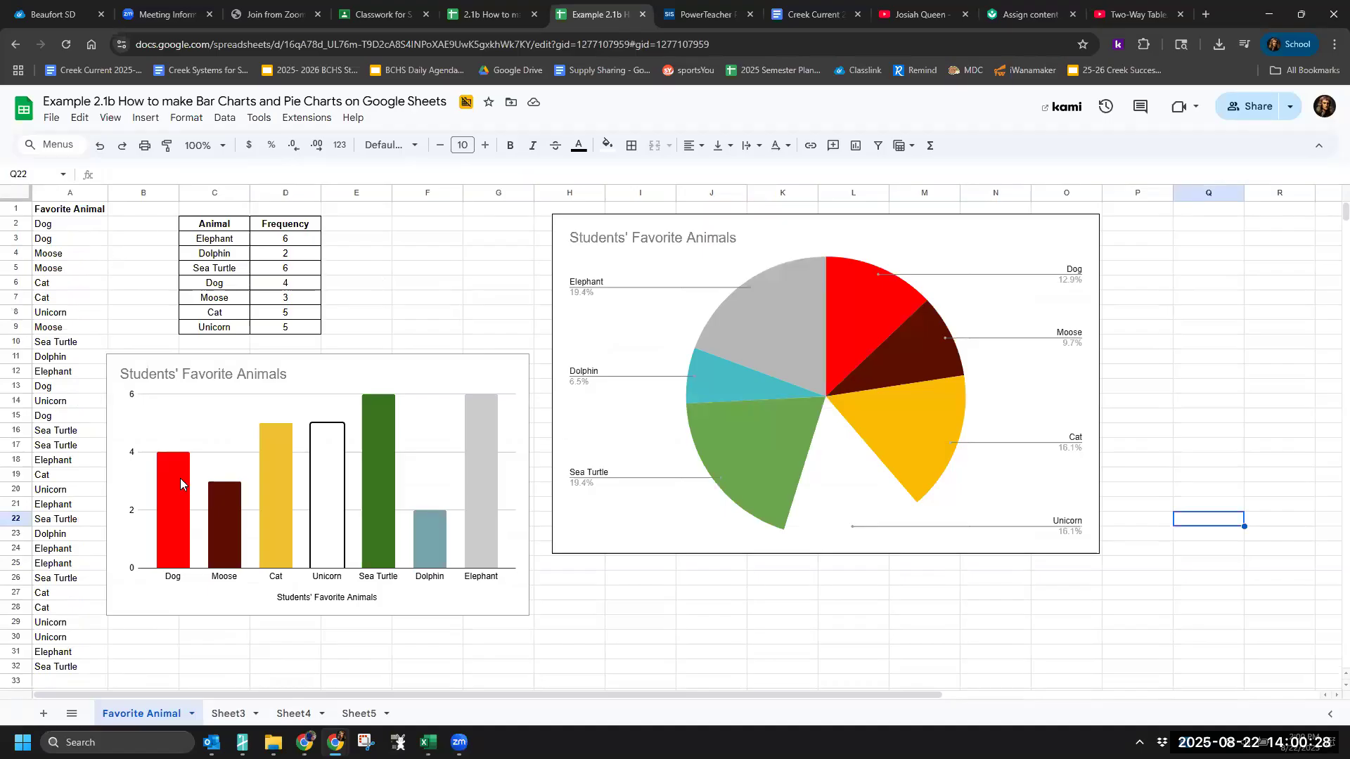
click(224, 715)
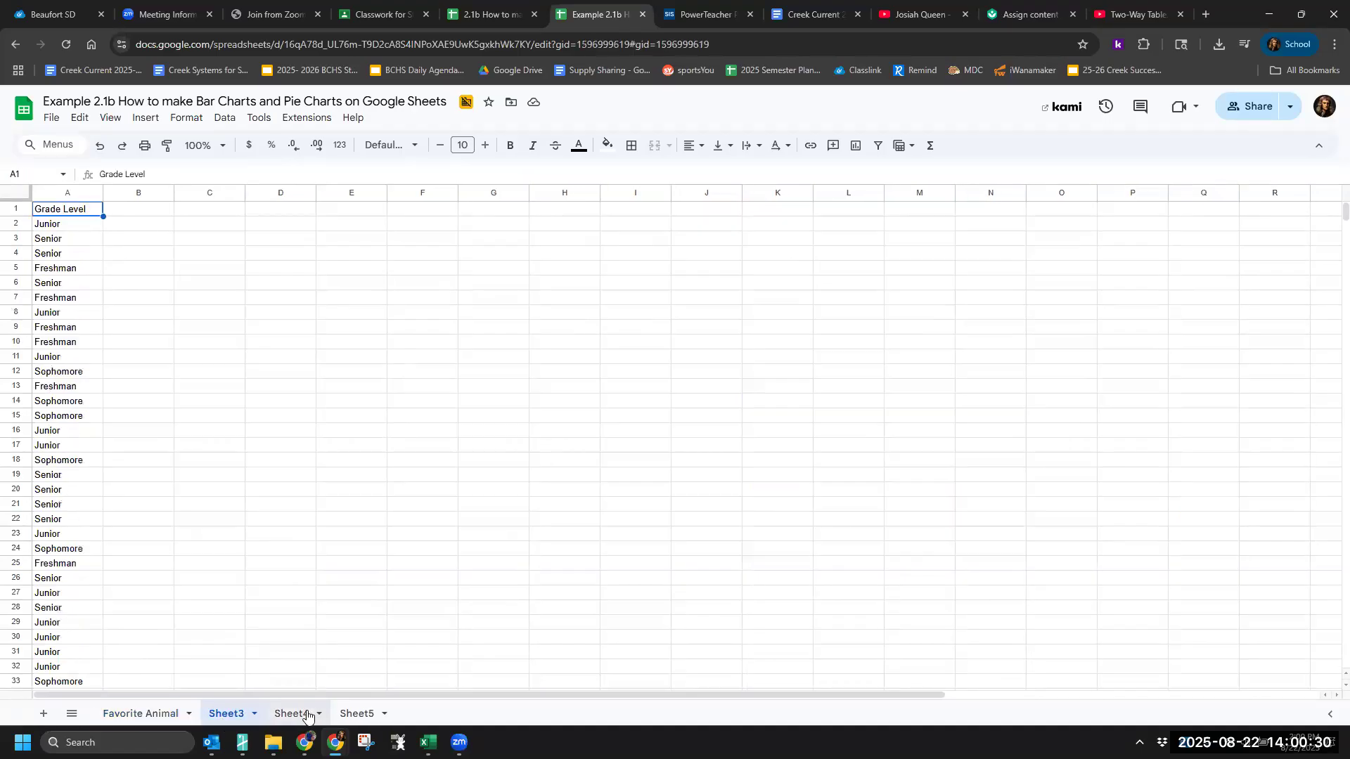
click(303, 713)
click(149, 714)
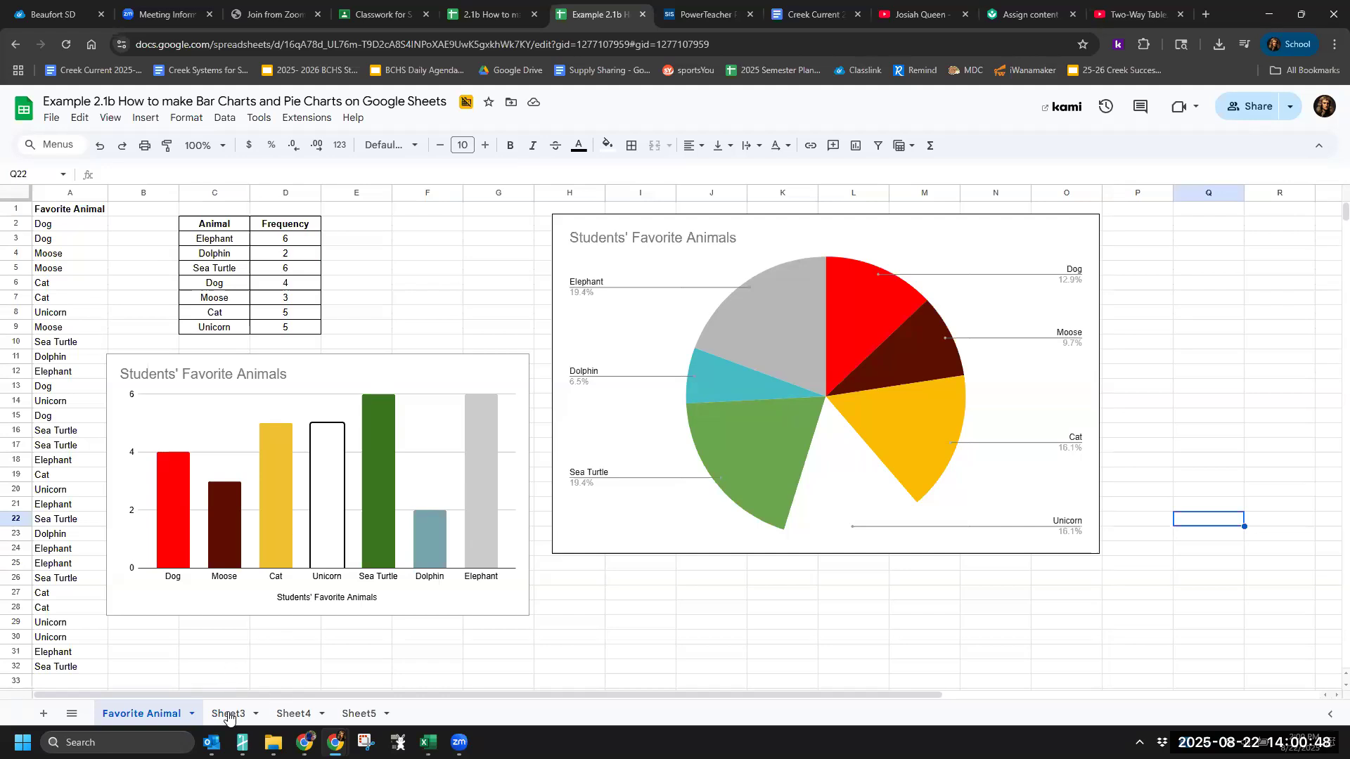
Step: Open Sheet5 and review the student list, the Favorite Class column and the class options in D2:D10
click(359, 715)
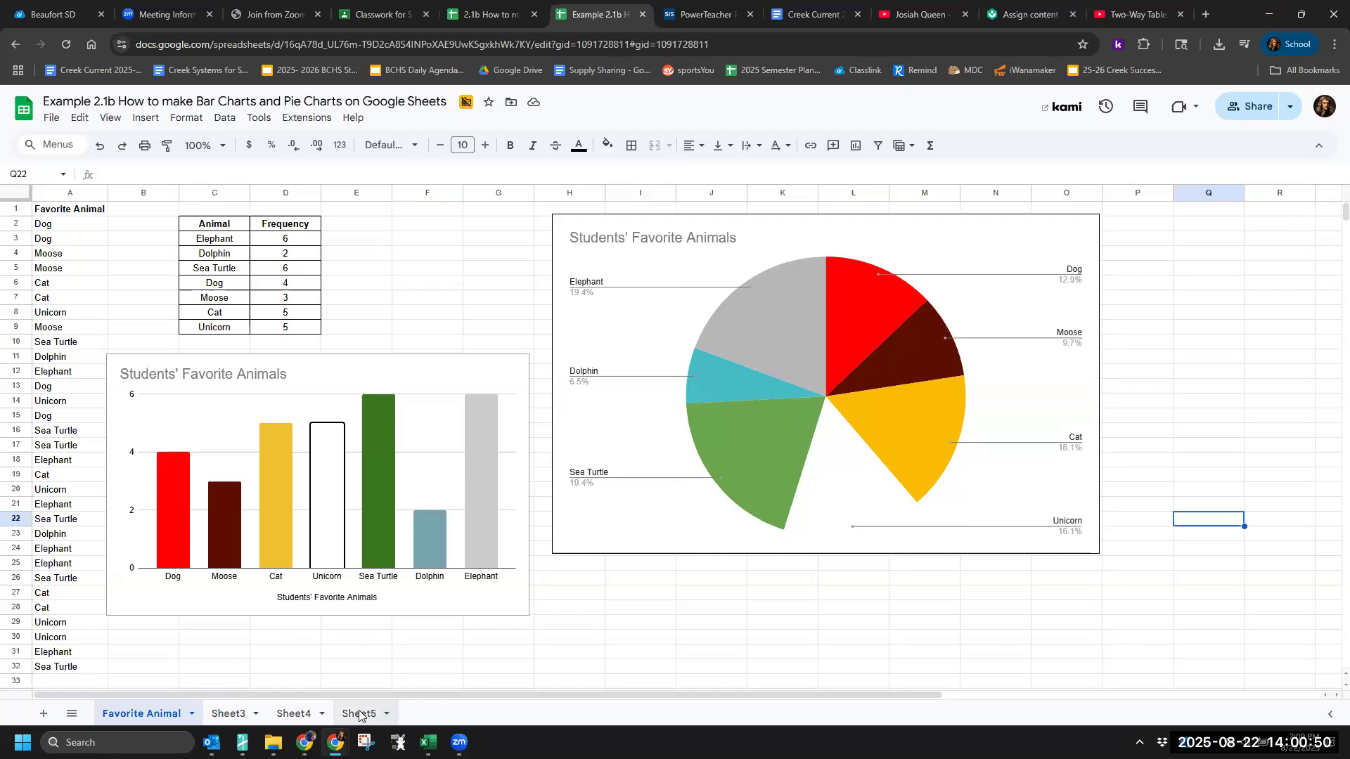
click(181, 467)
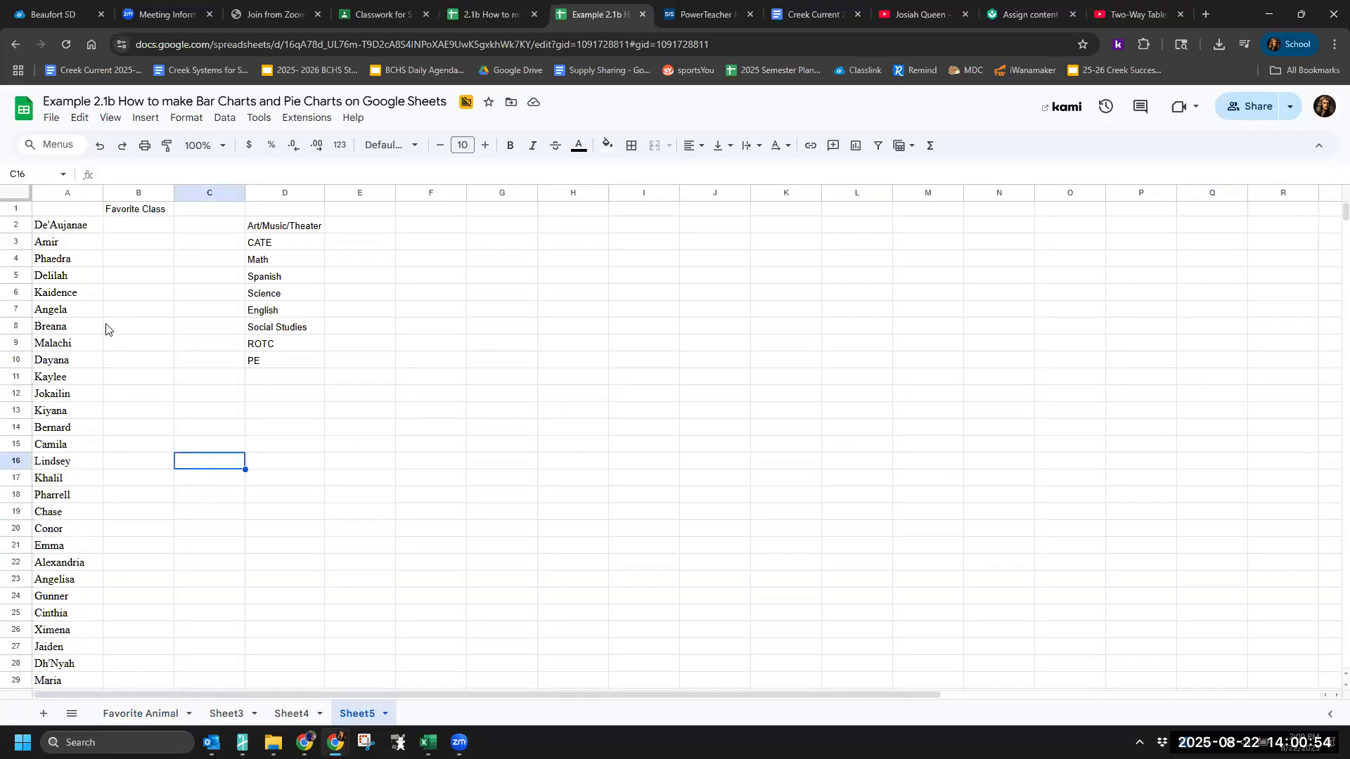
scroll(106, 330, down, 3)
scroll(106, 329, up, 3)
click(279, 225)
click(277, 365)
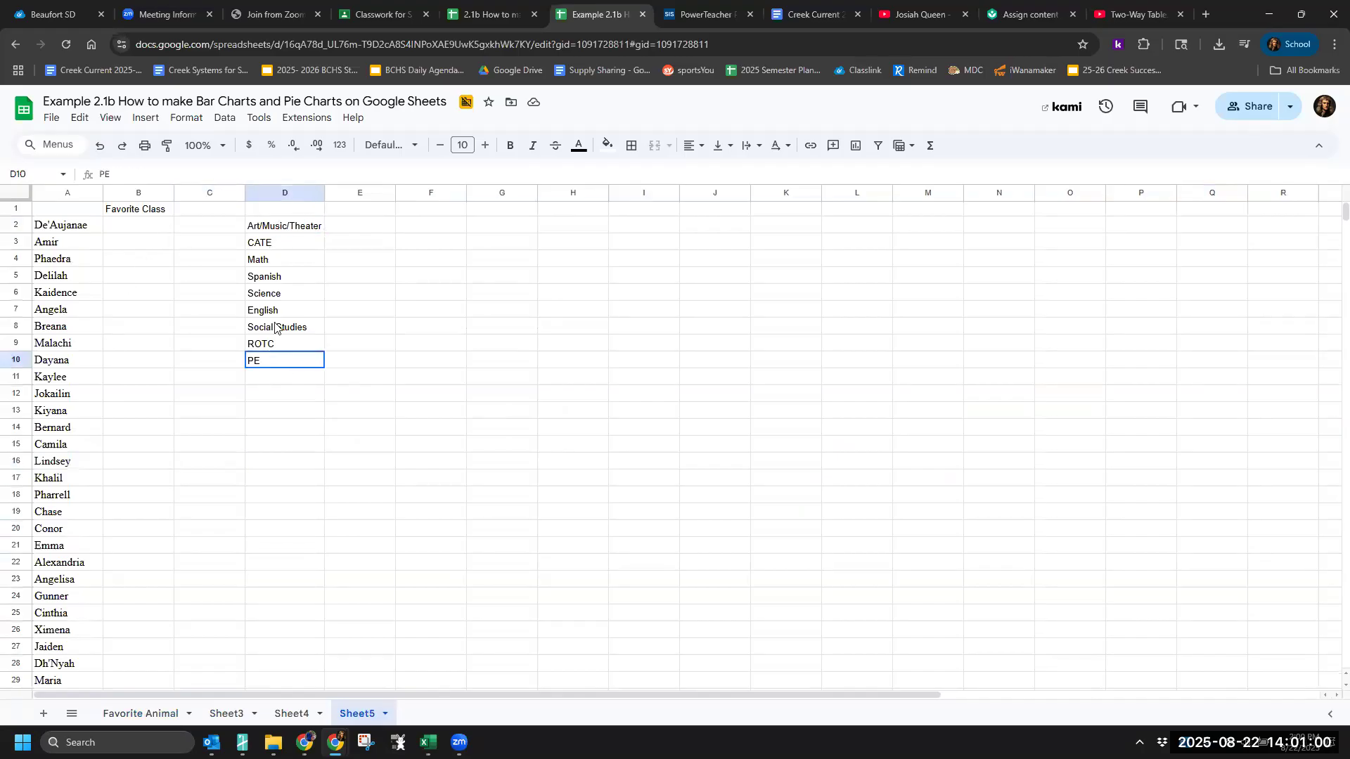
shift+click(274, 260)
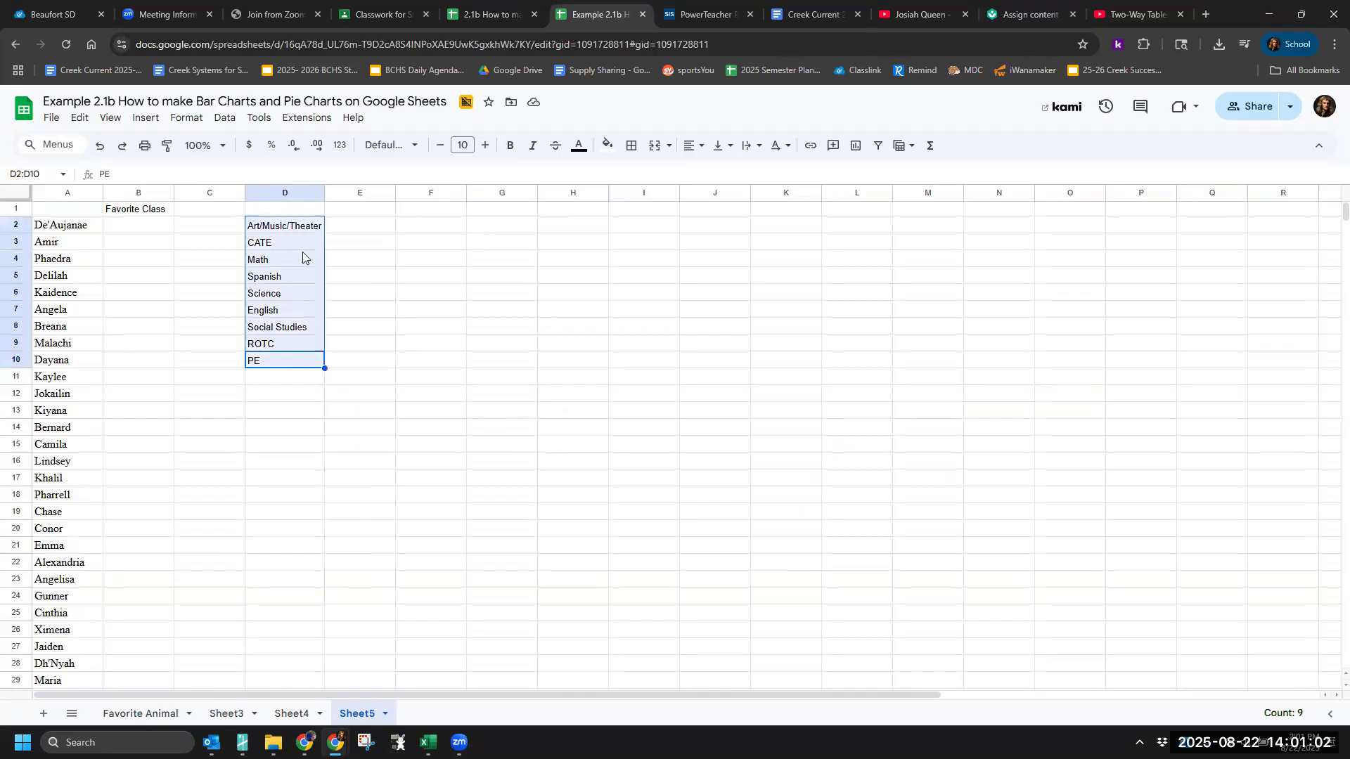
click(316, 426)
drag(287, 363, 287, 233)
click(348, 242)
click(299, 227)
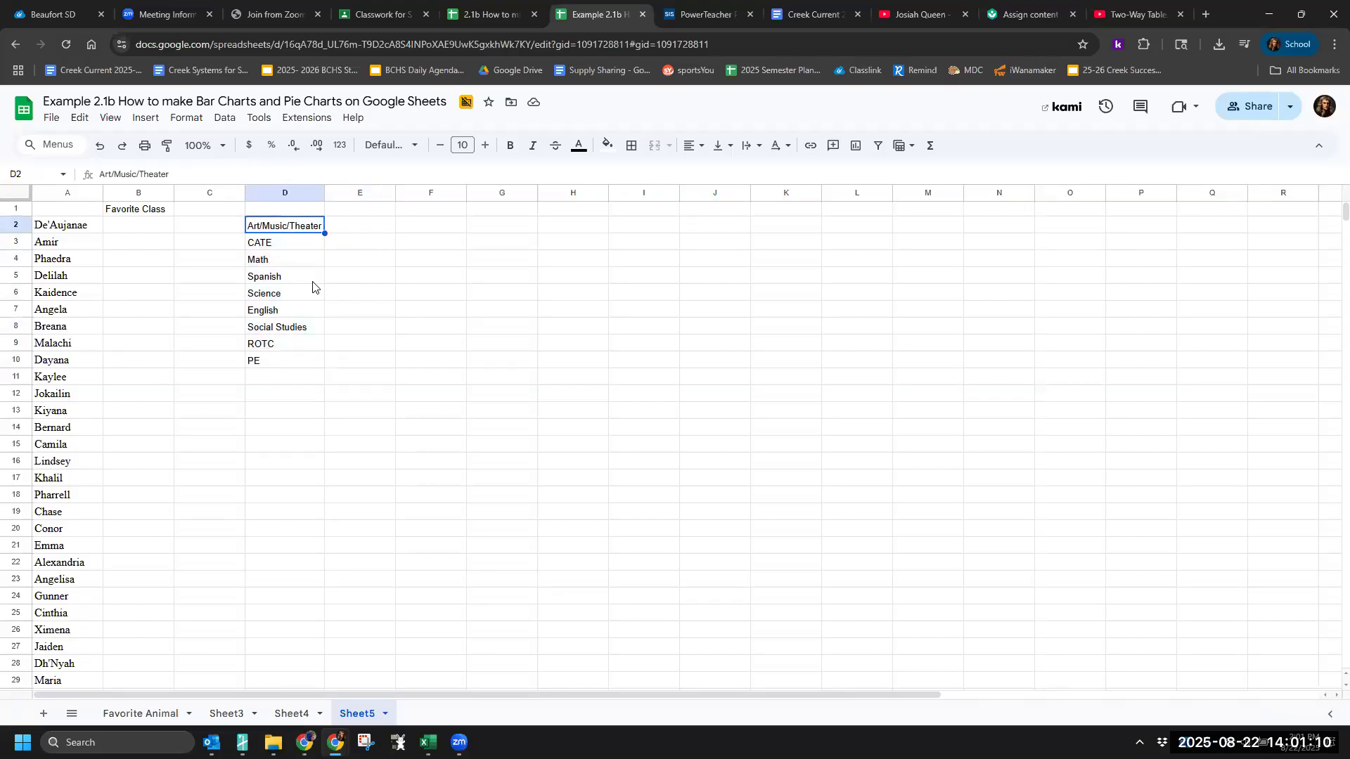
Step: Go through the class options in column D one by one, from CATE down to PE, ending on ROTC
key(Down)
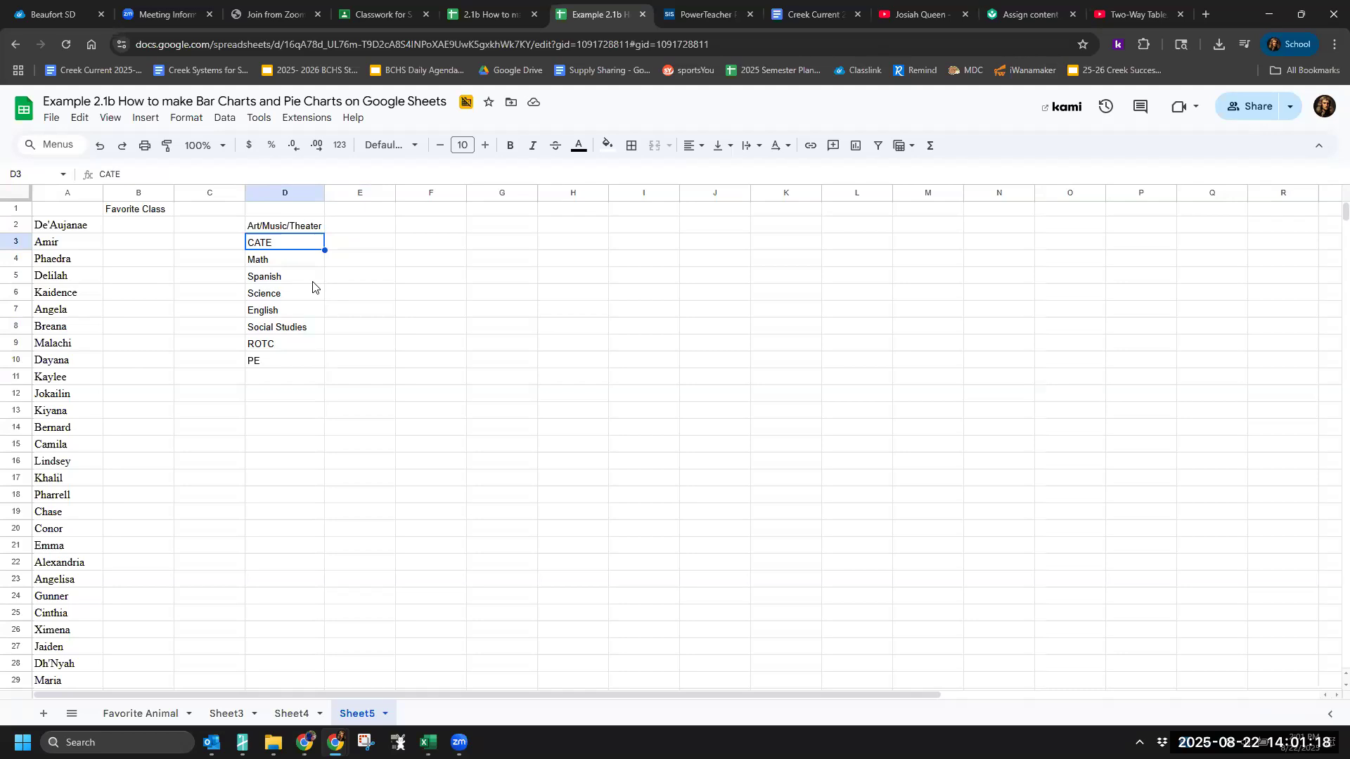
key(Down)
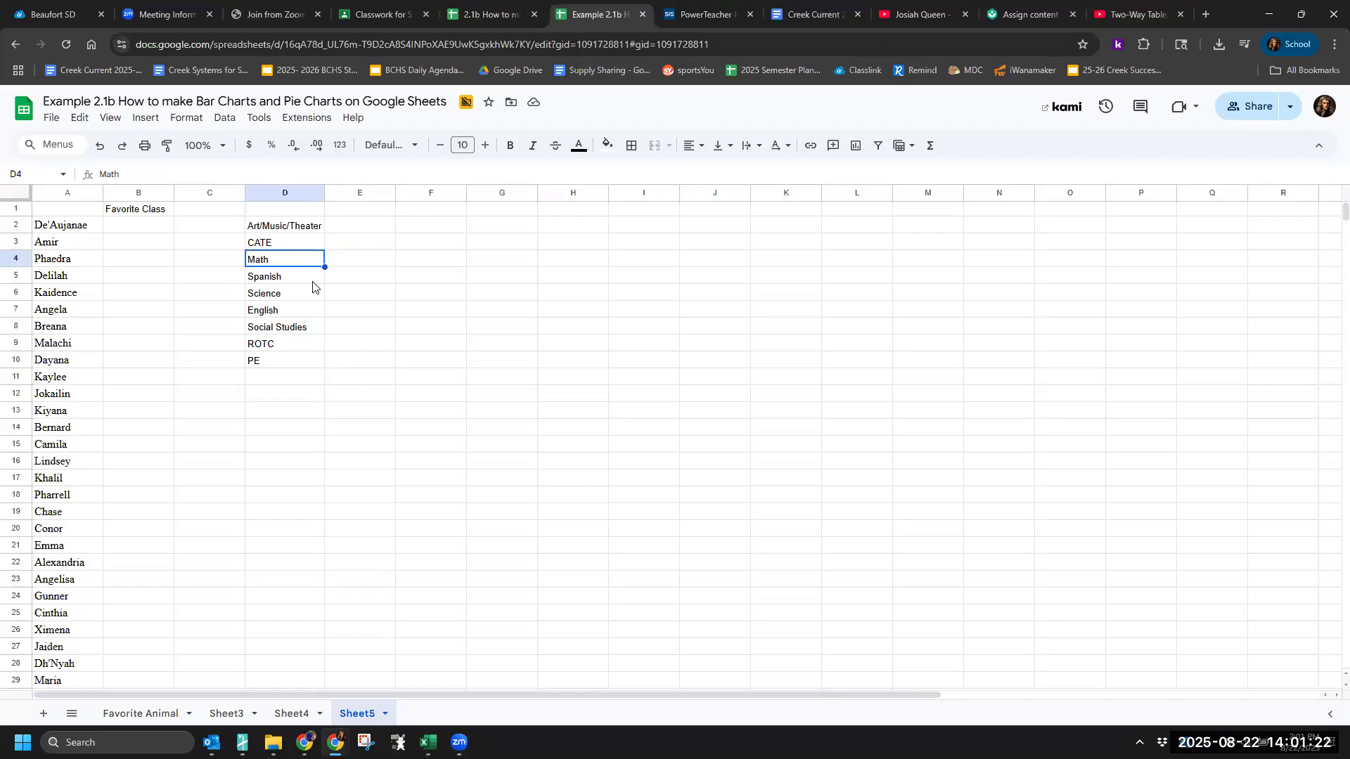
key(Down)
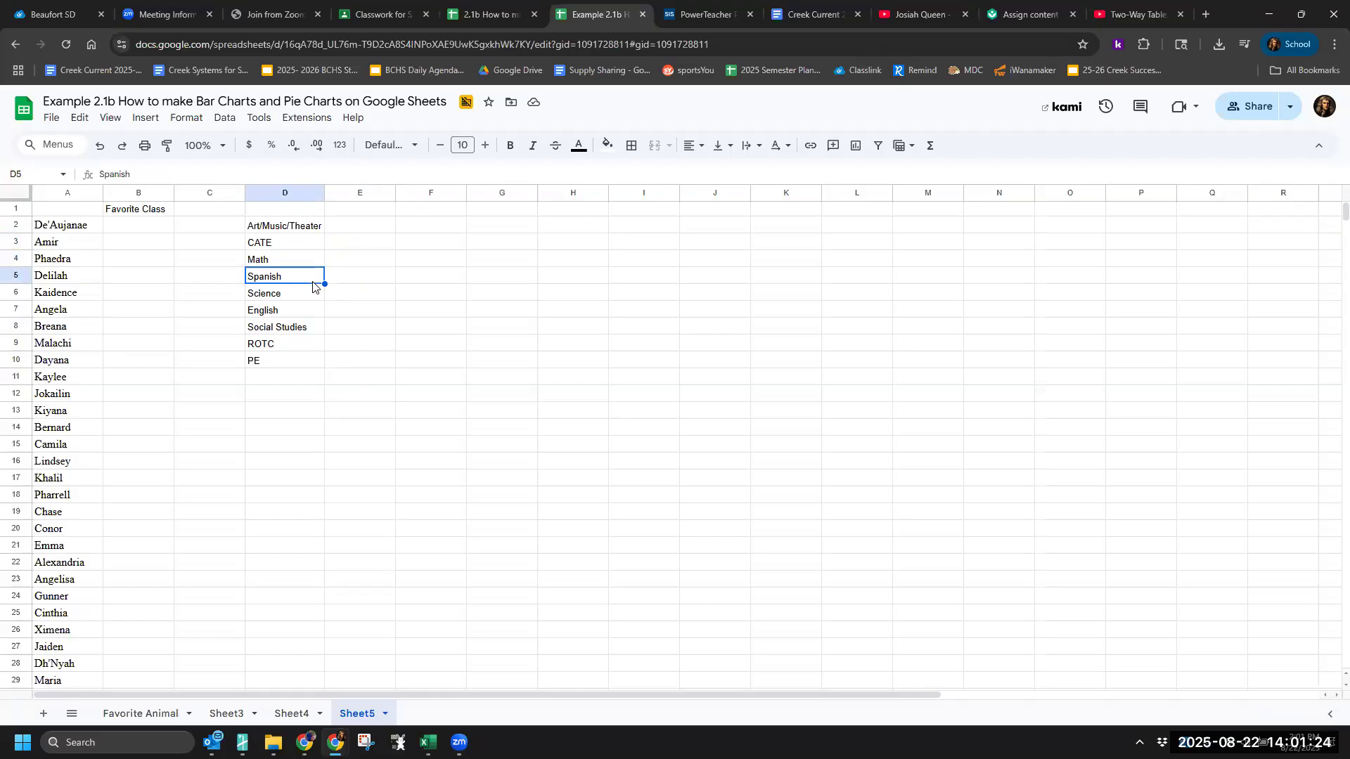
key(Down)
key(Down)
key(Down)
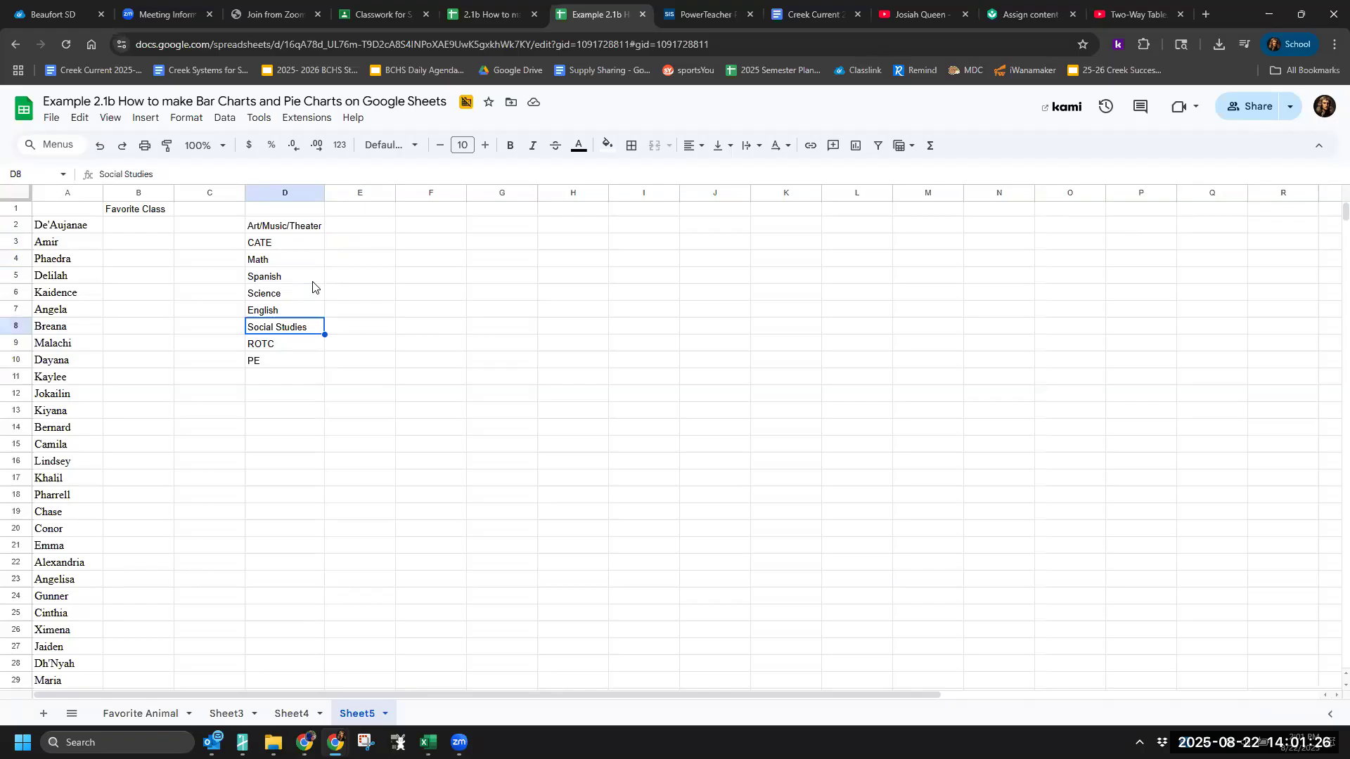
key(Down)
key(Down)
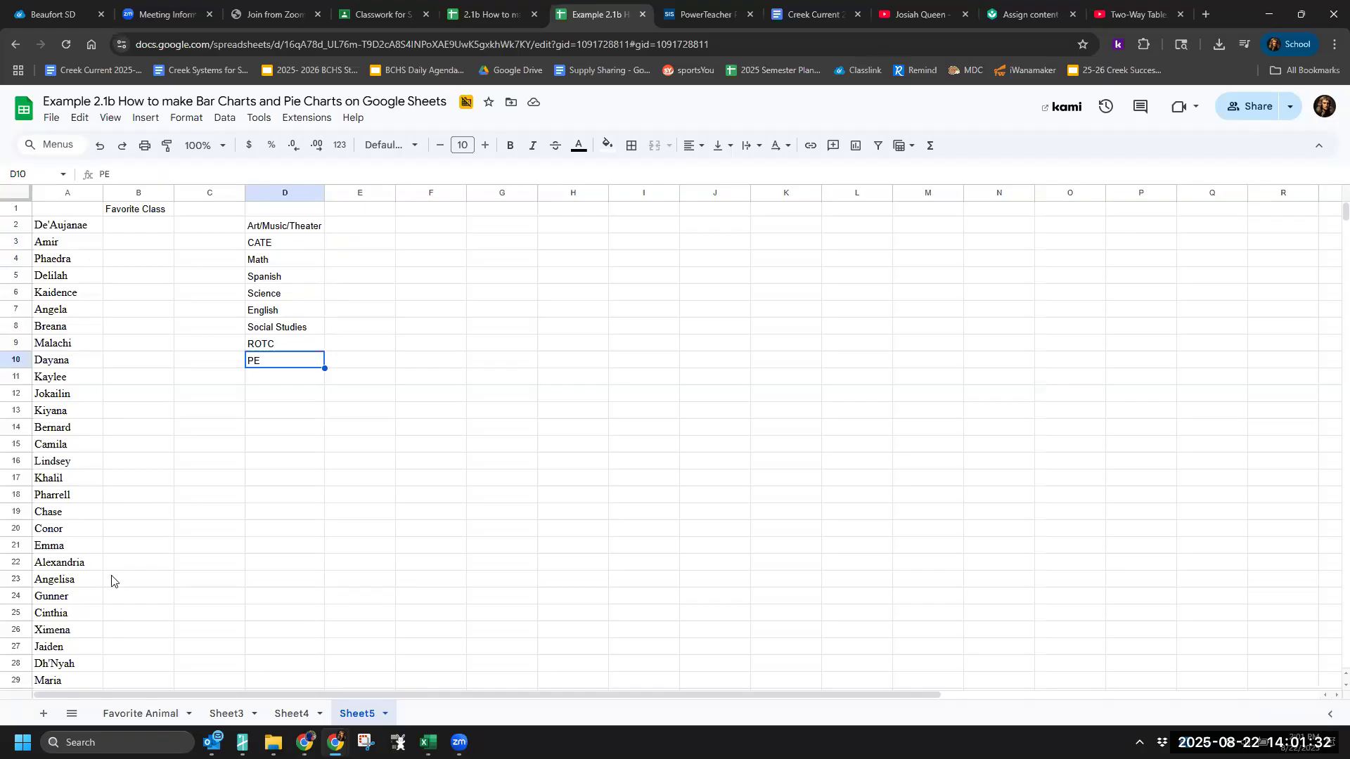
click(280, 347)
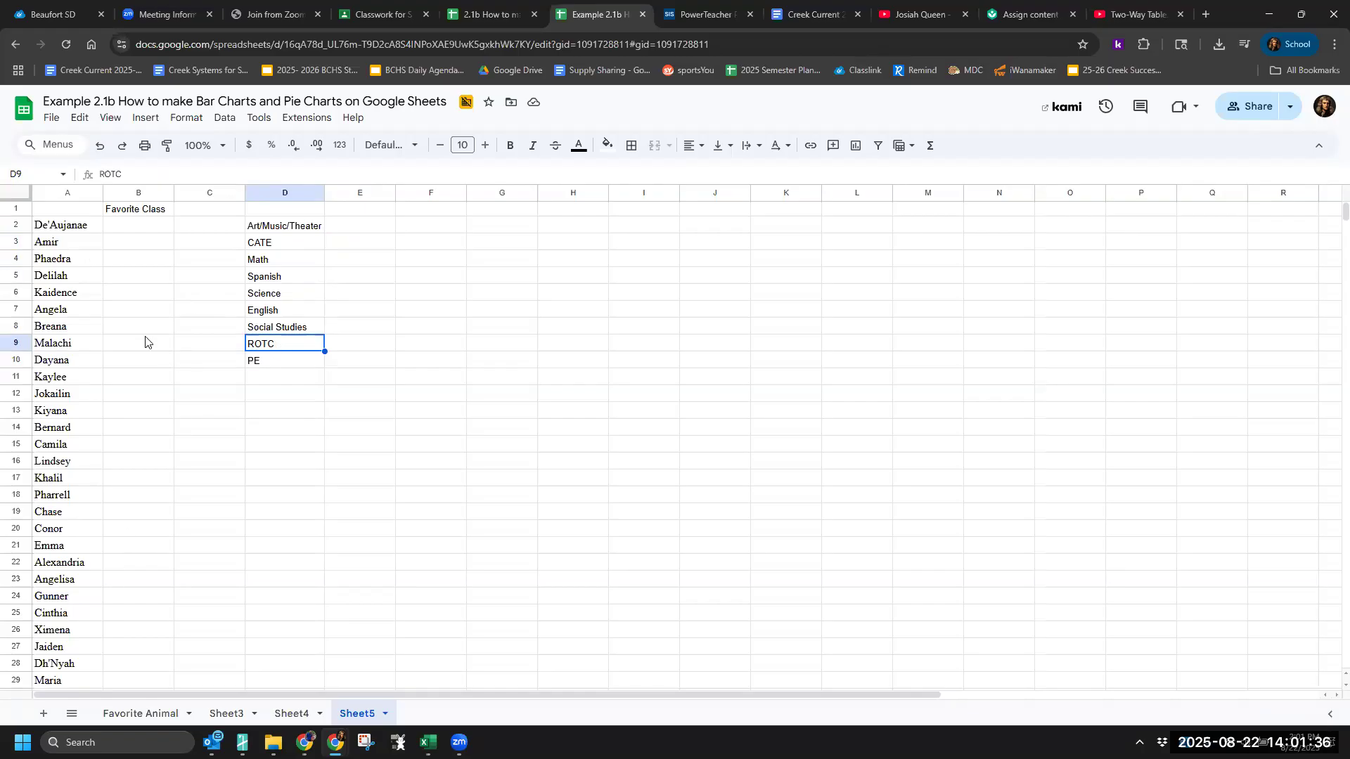
Step: Copy Math from D4 into B5 as a sample answer, and clear the cell again
click(257, 262)
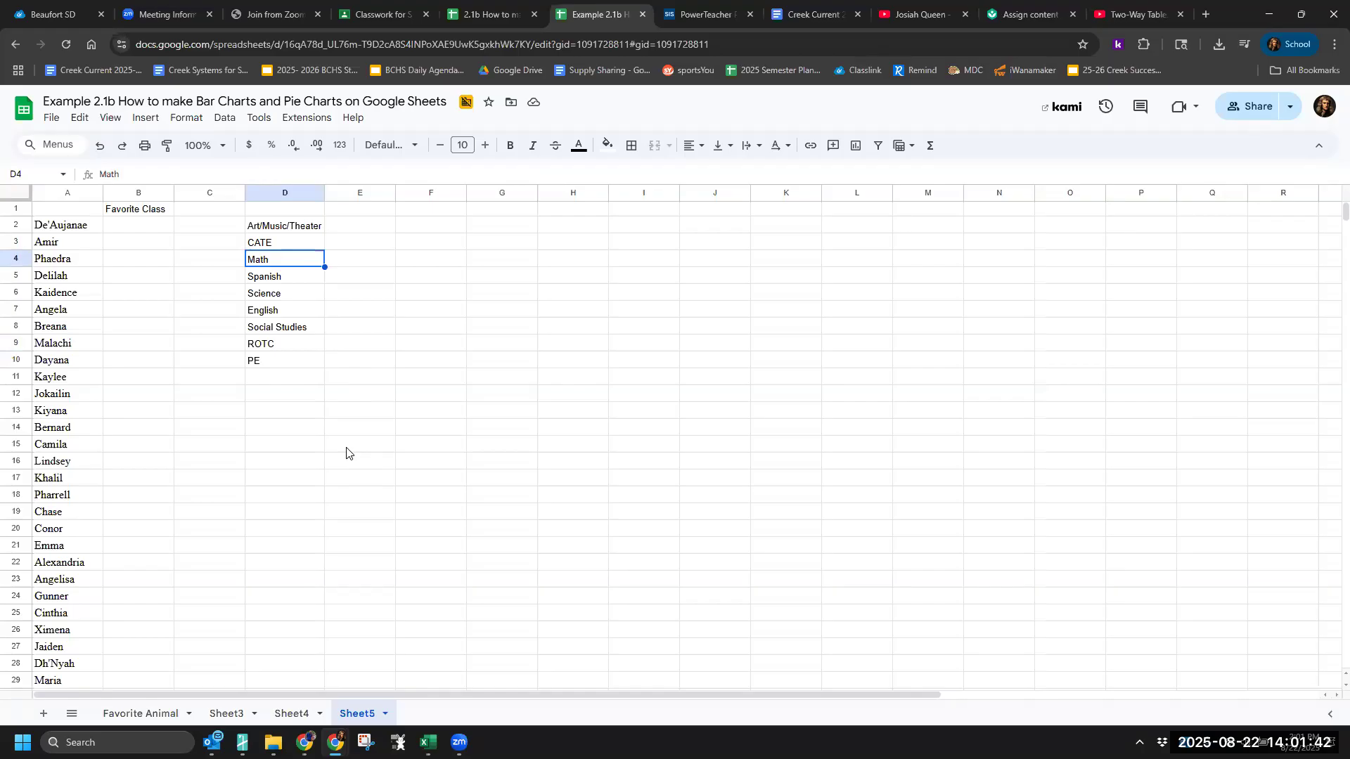
click(144, 286)
key(ctrl+v)
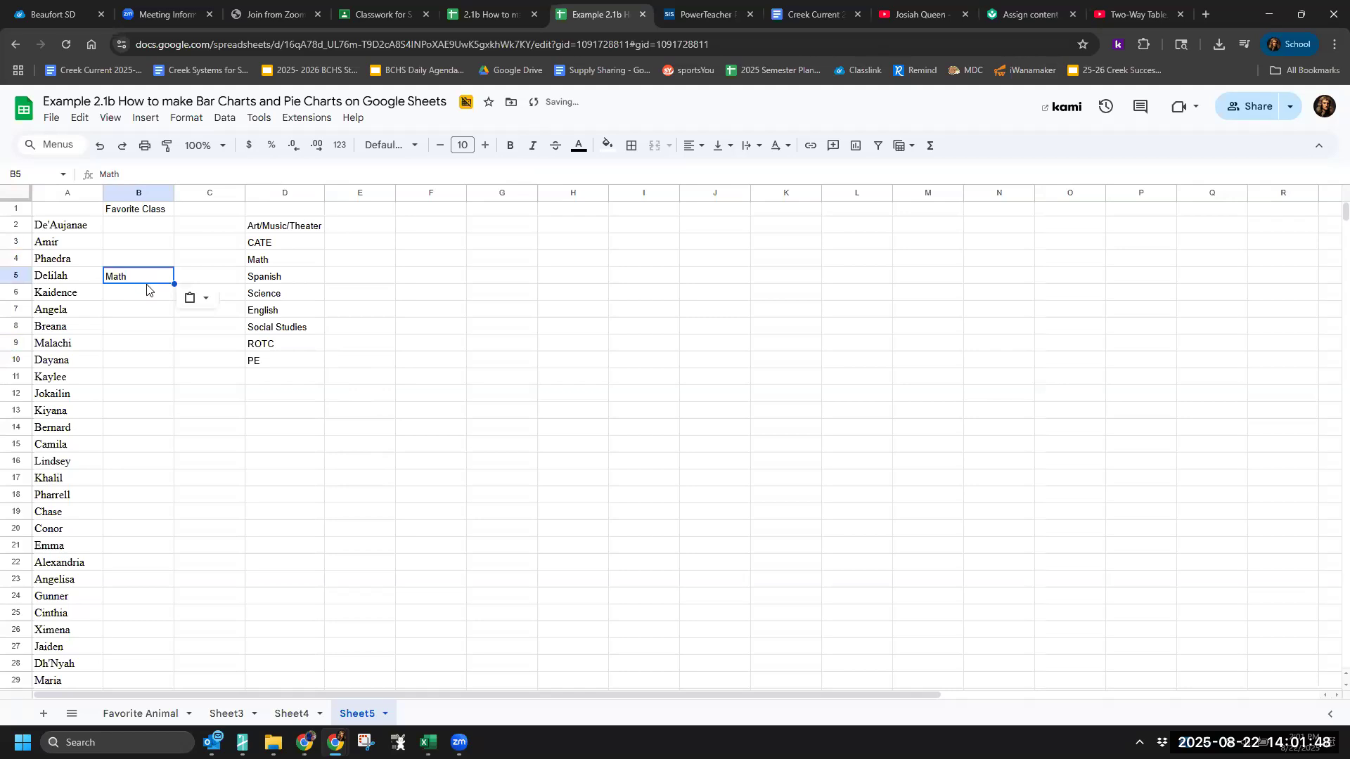
click(389, 431)
click(137, 281)
key(Delete)
key(Down)
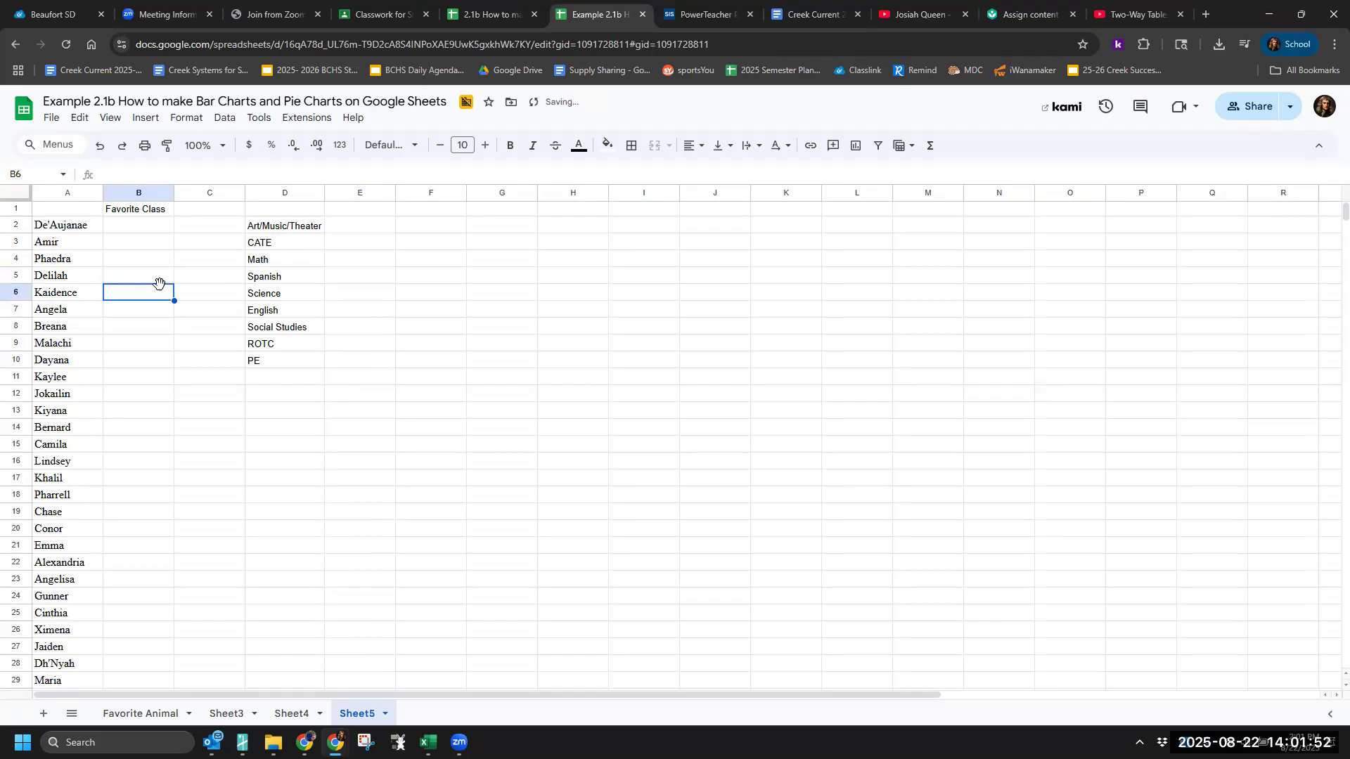
Step: Enter the sample spellings Math, math and mathematics in B5:B7 of the Favorite Class column
click(147, 283)
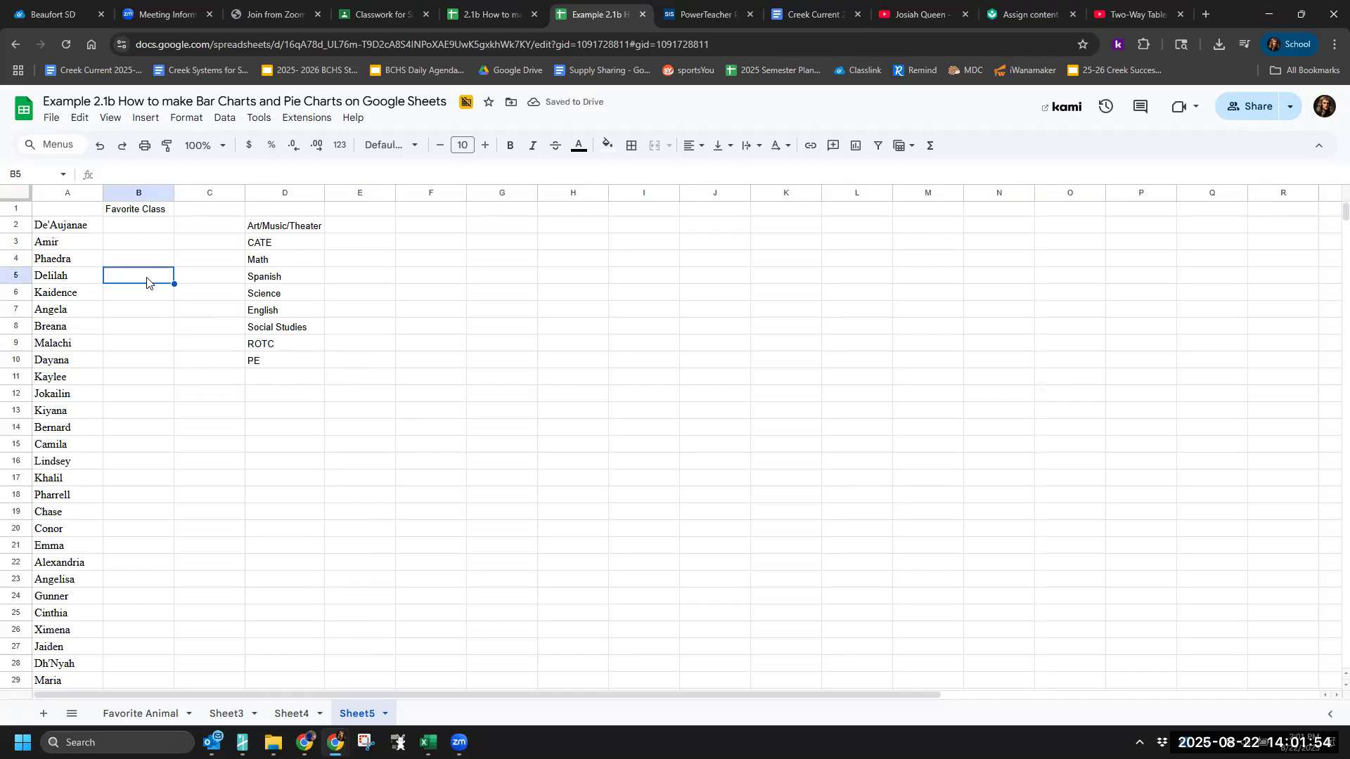
text(Math)
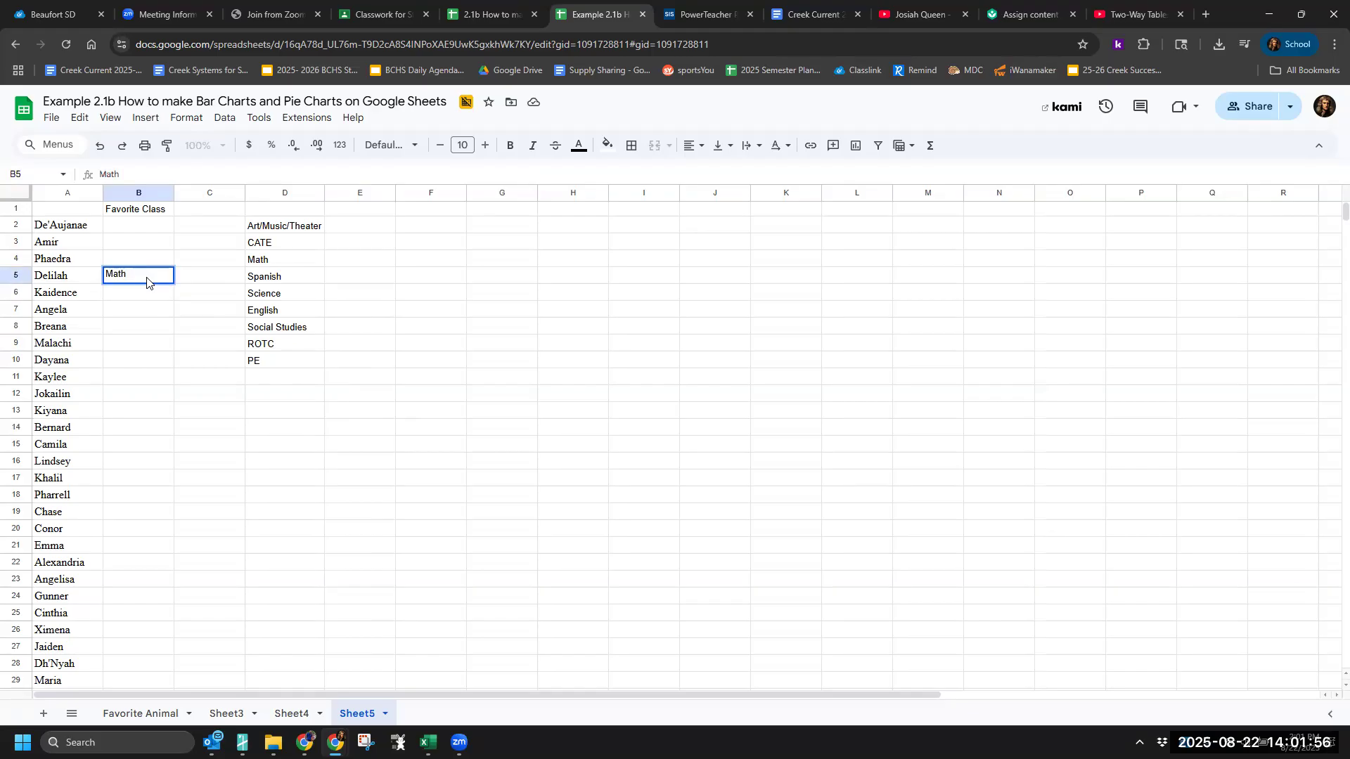
key(Return)
text(math)
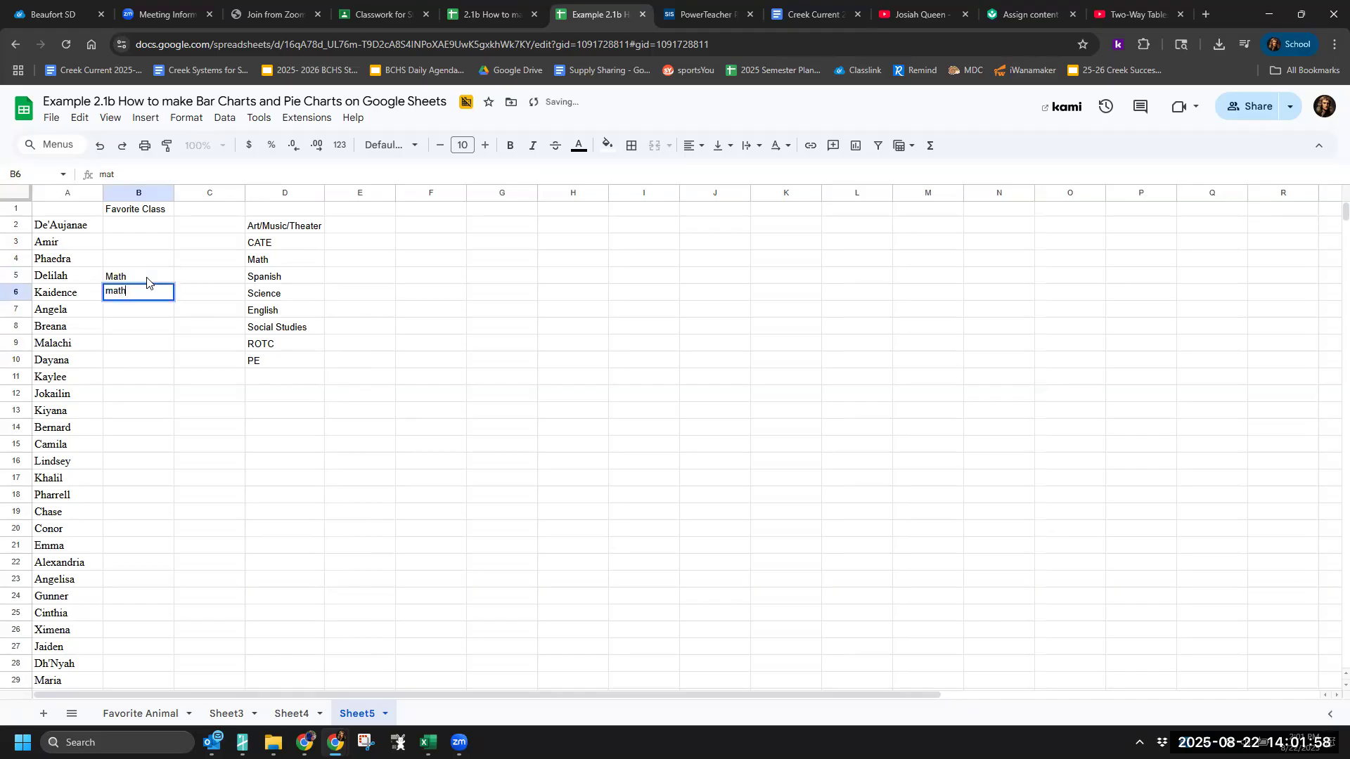
key(Return)
text(mathematics)
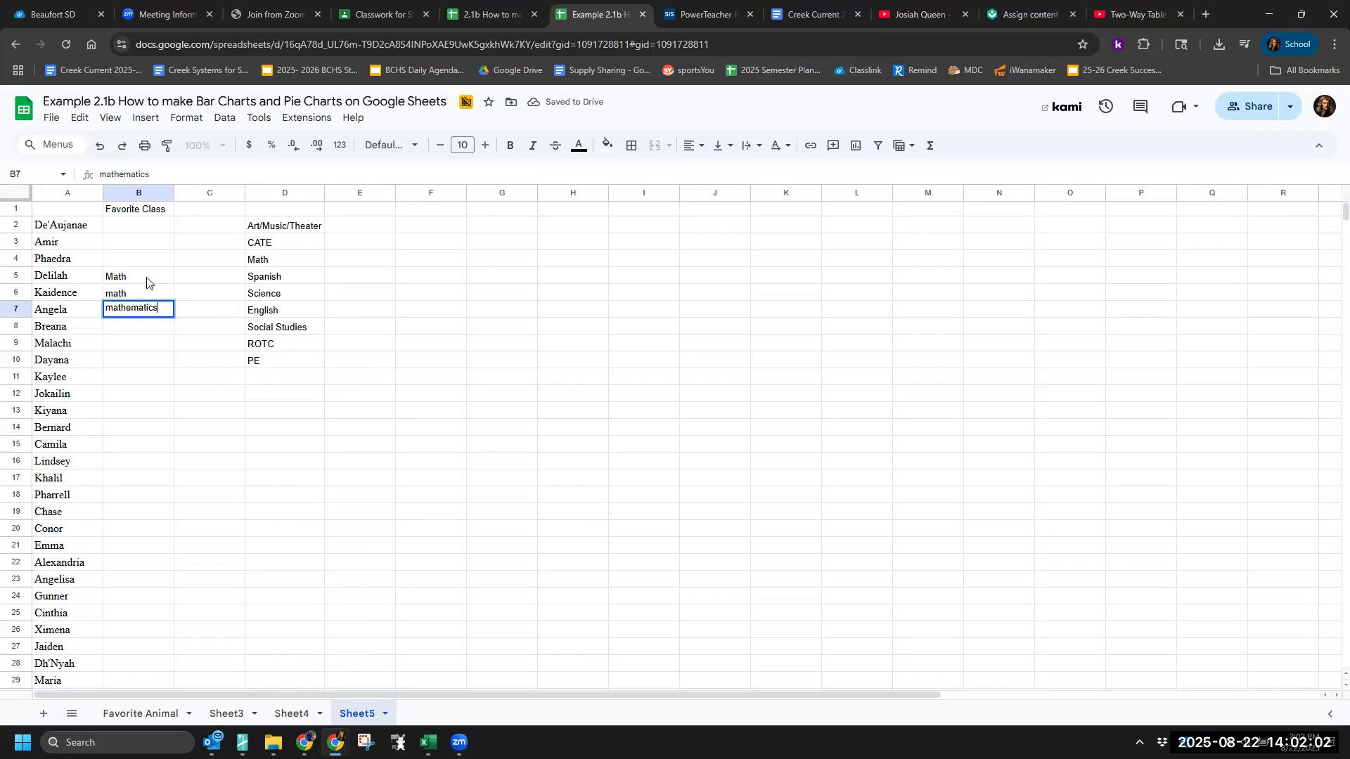
key(Return)
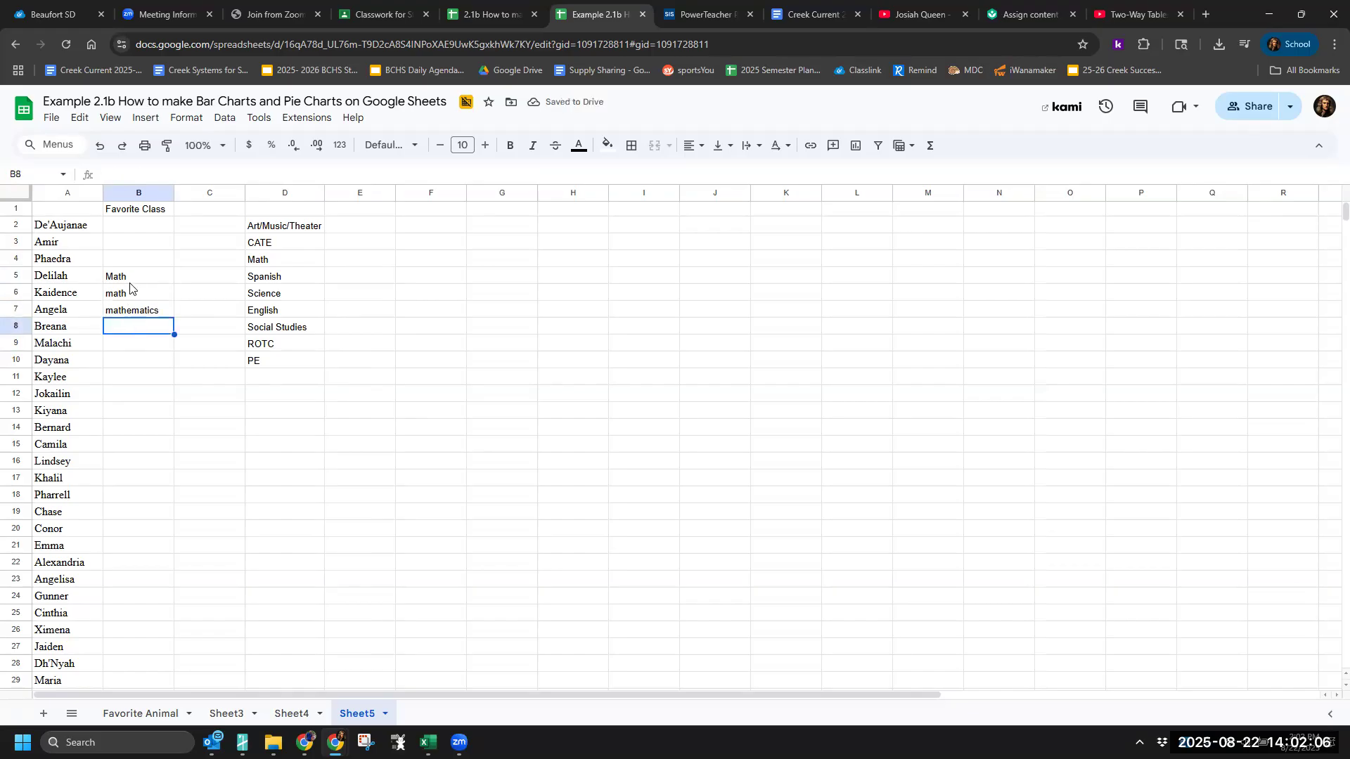
Step: Clear the three sample spellings from B5:B7
click(131, 281)
click(133, 313)
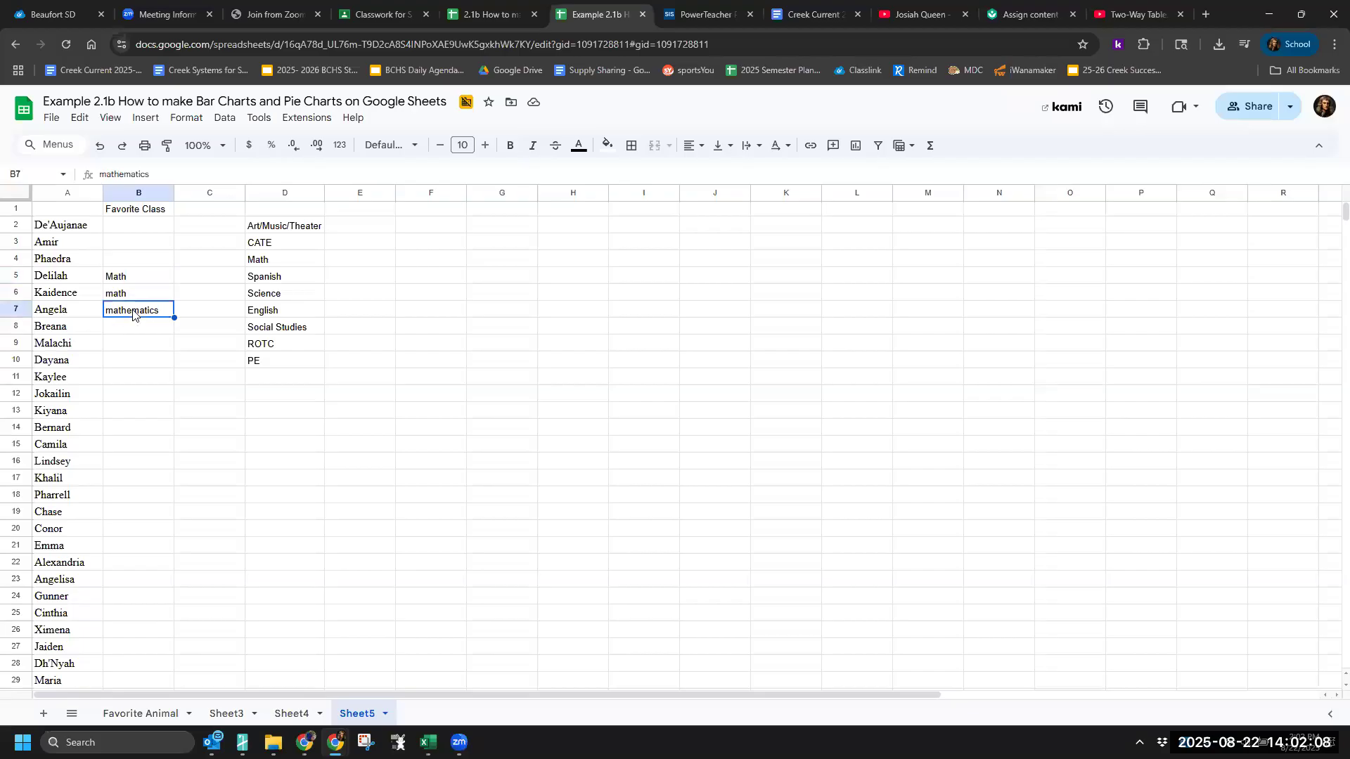
key(Delete)
key(Up)
key(Delete)
key(Up)
key(Delete)
click(335, 412)
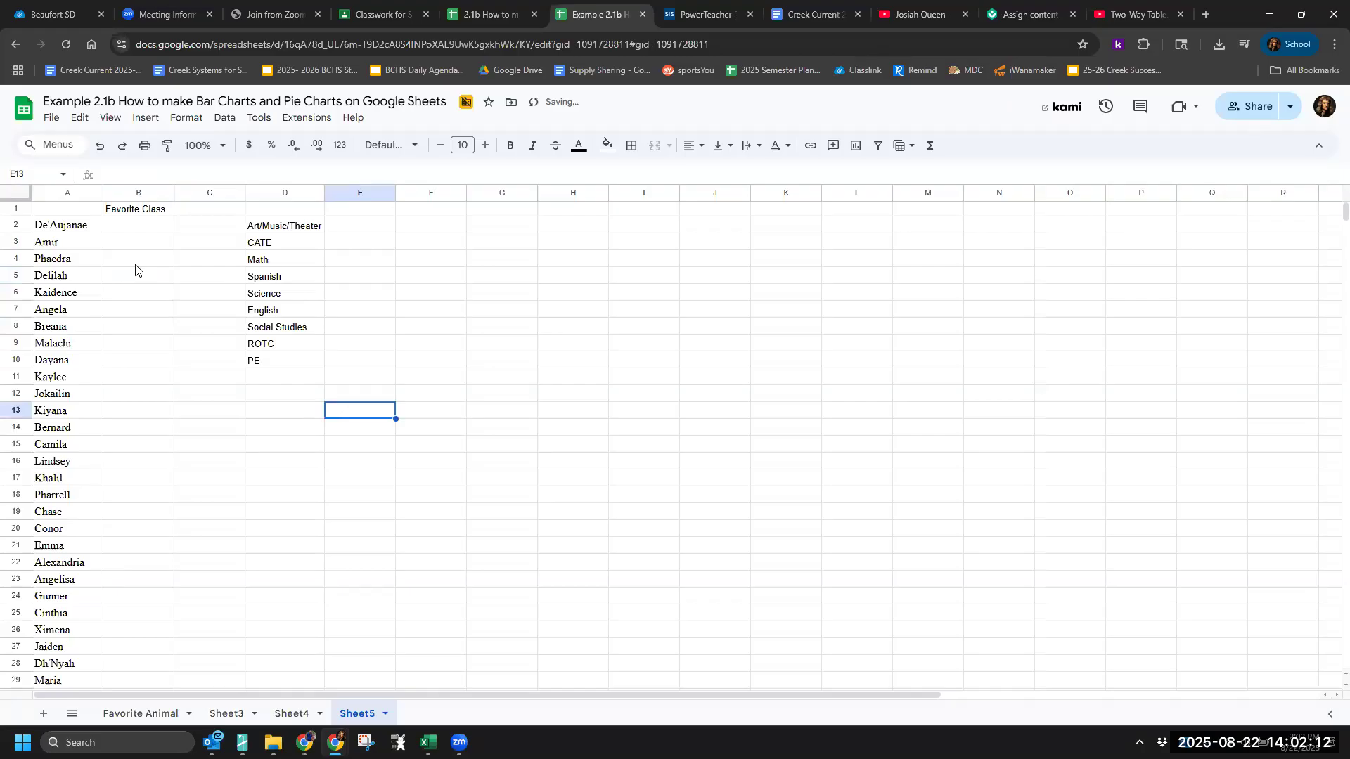
scroll(147, 416, down, 2)
scroll(147, 416, up, 2)
scroll(147, 416, down, 3)
scroll(147, 417, up, 3)
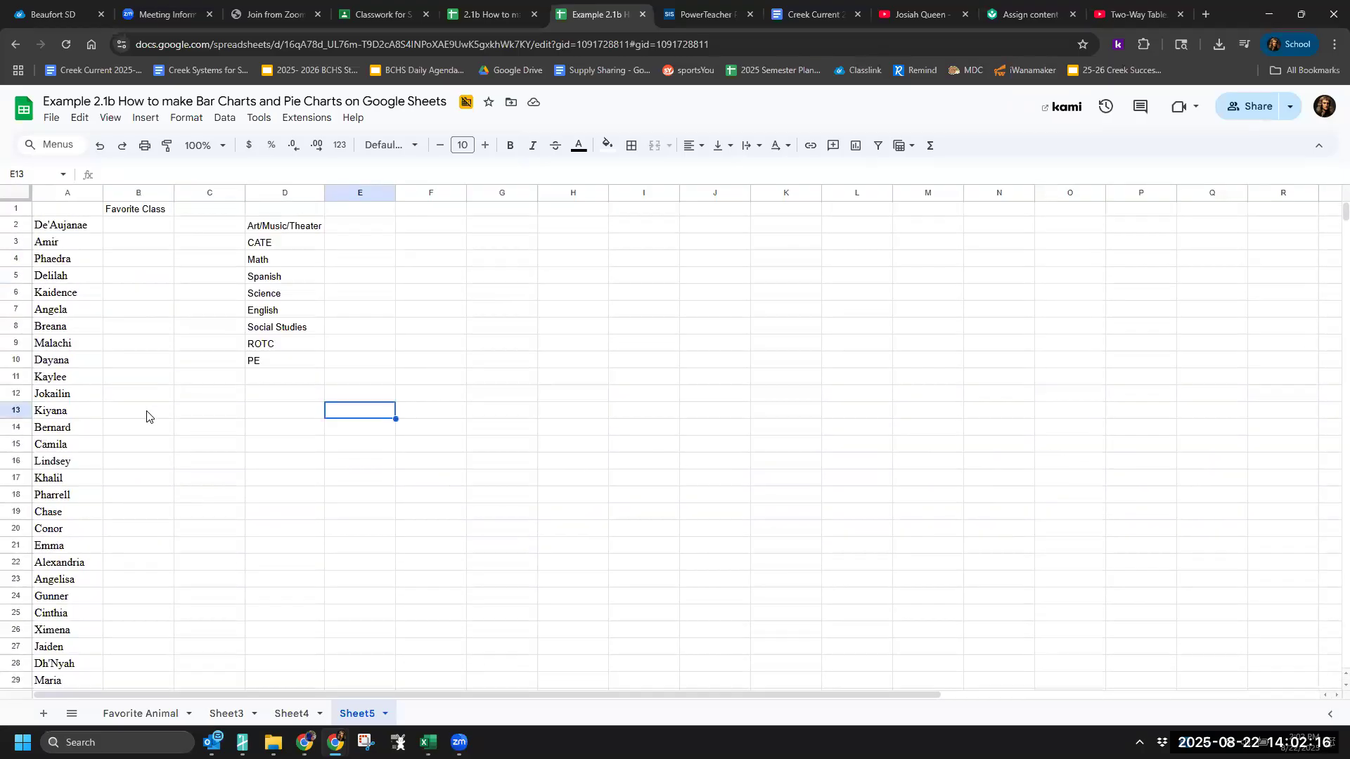